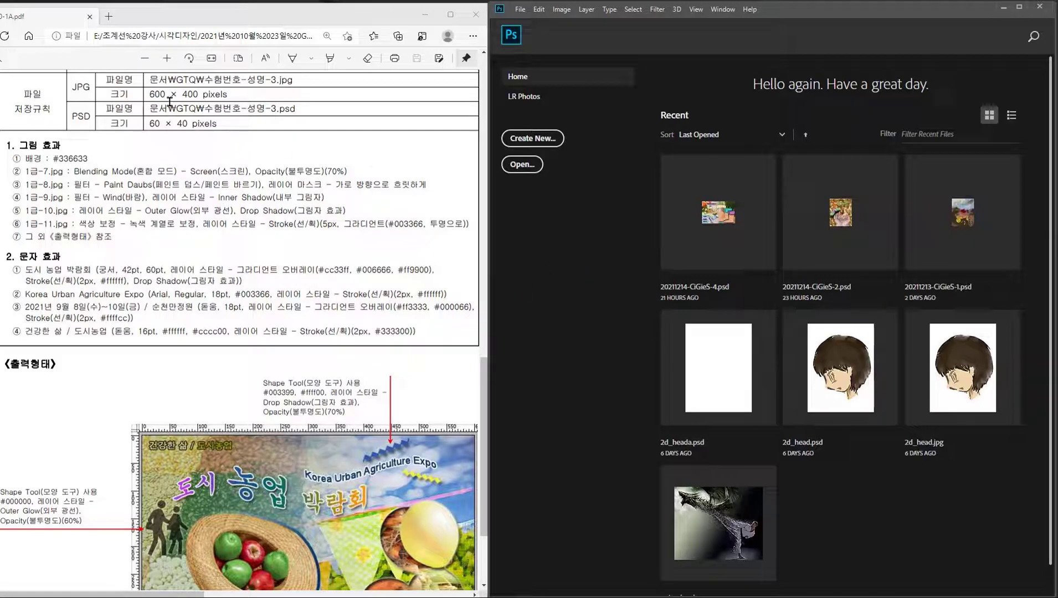
# - Select the 600 × 400 px size in the spec and open Photoshop's New Document dialog
pyautogui.moveTo(150, 93); pyautogui.dragTo(229, 94)
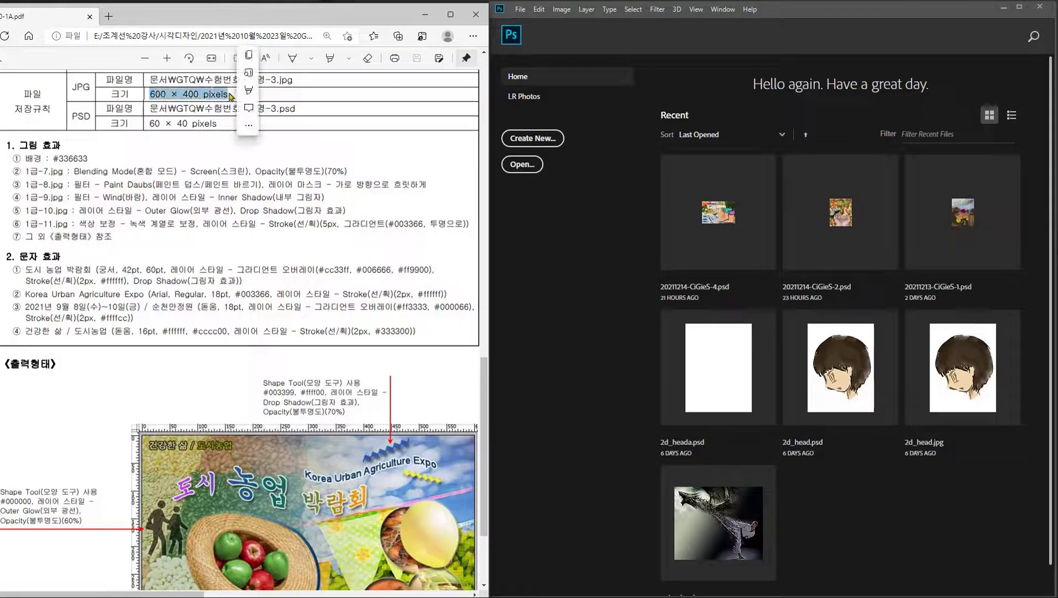
pyautogui.click(218, 94)
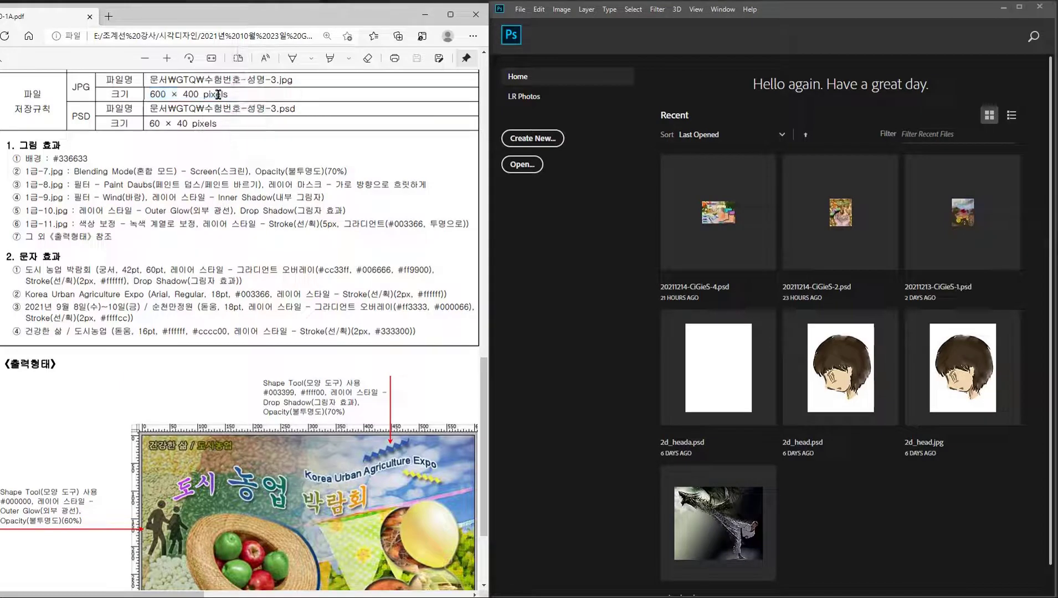
pyautogui.click(590, 243)
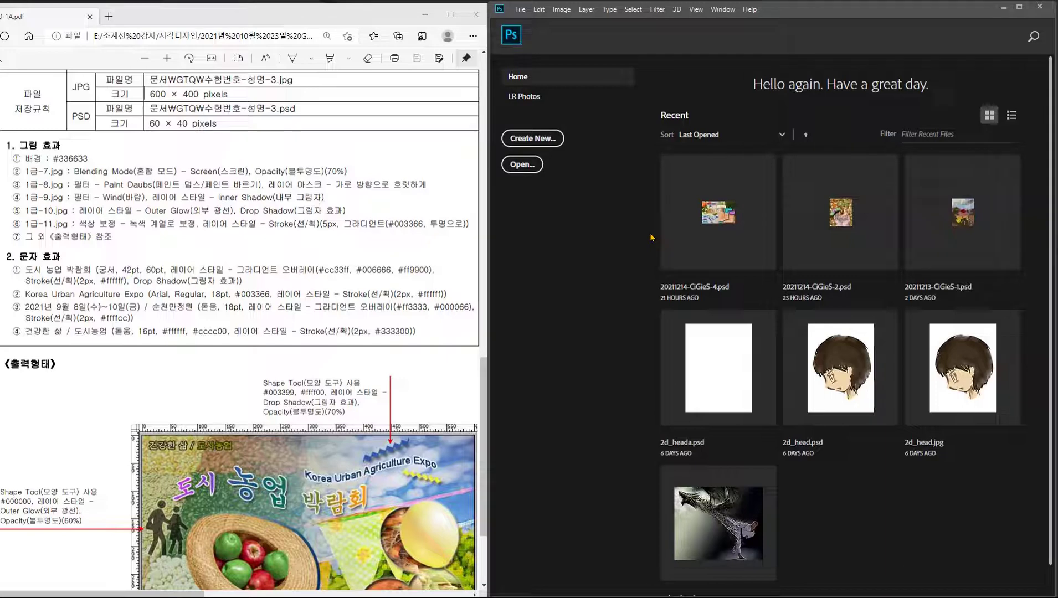
pyautogui.hotkey('ctrl', 'n')
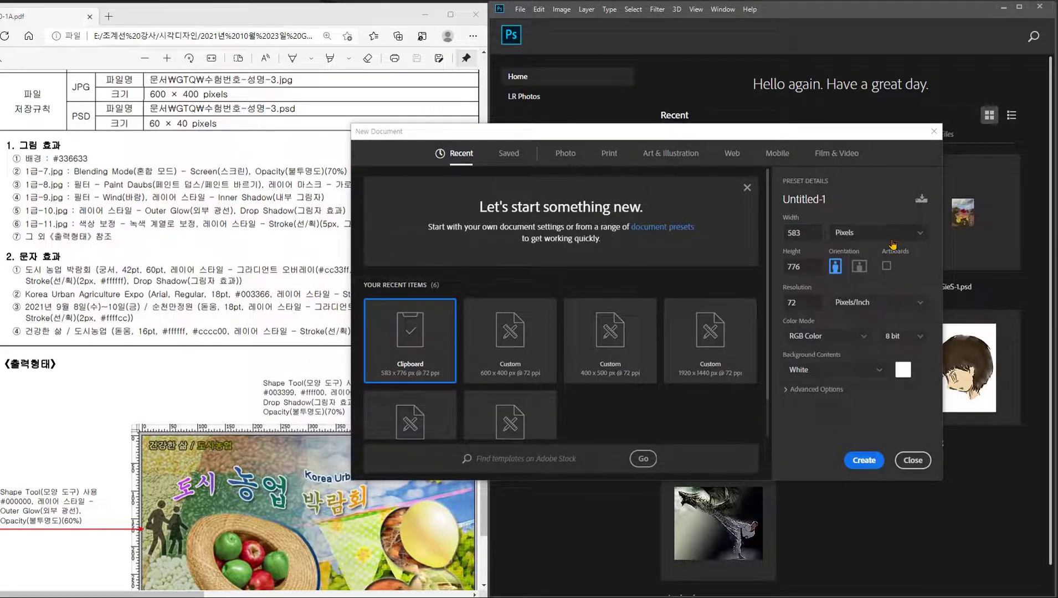
# - Create a 600 × 400 px, 72 ppi document named 20211215-CiGieS-3
pyautogui.click(803, 233)
pyautogui.write('600')
pyautogui.press('Tab')
pyautogui.write('4')
pyautogui.click(799, 195)
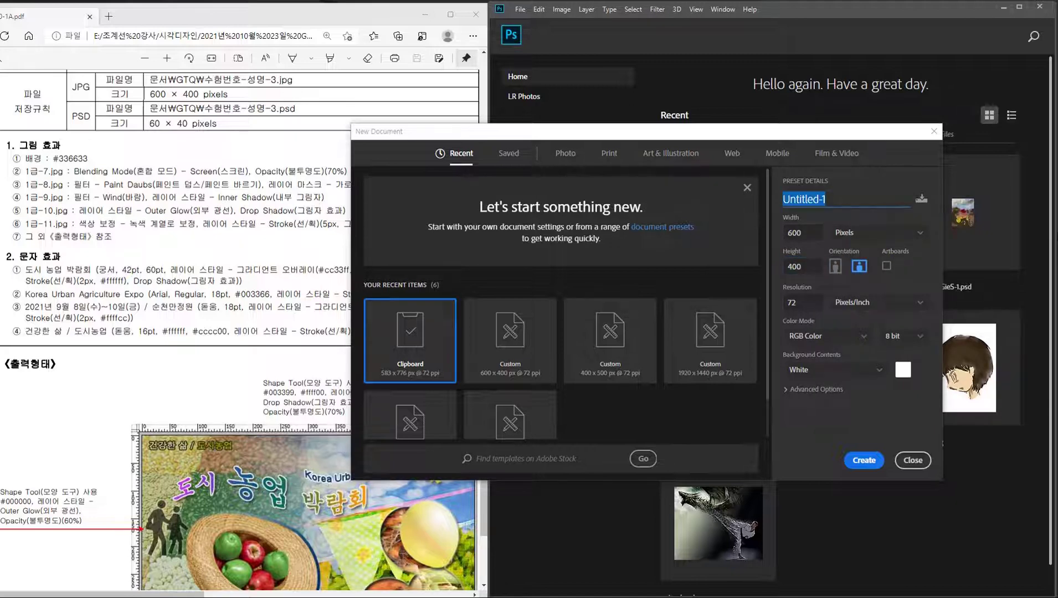
pyautogui.write('20211215-C')
pyautogui.write('iGieS-3')
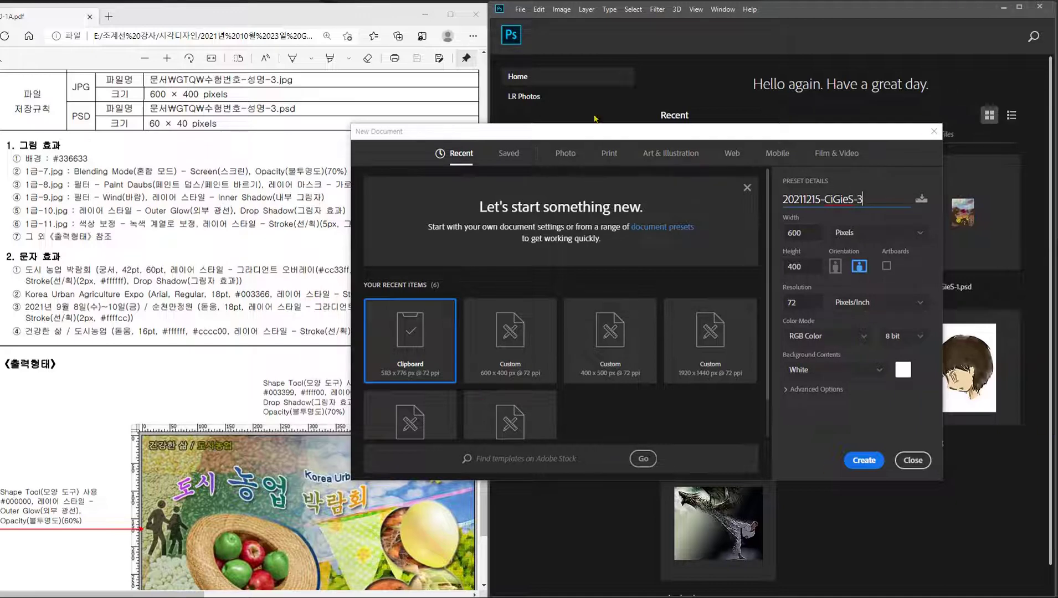
pyautogui.click(807, 299)
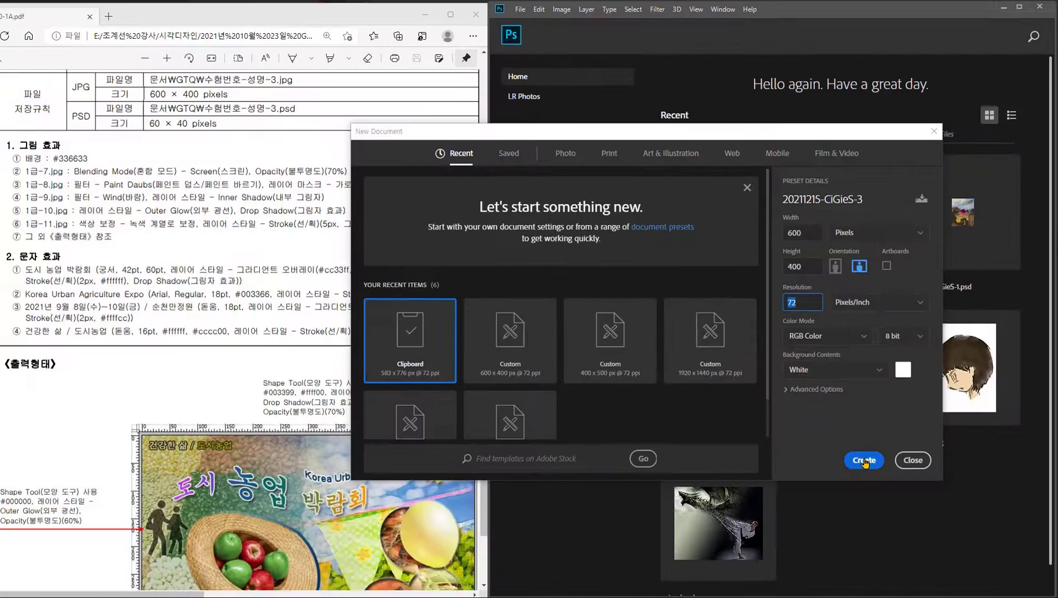
pyautogui.click(864, 461)
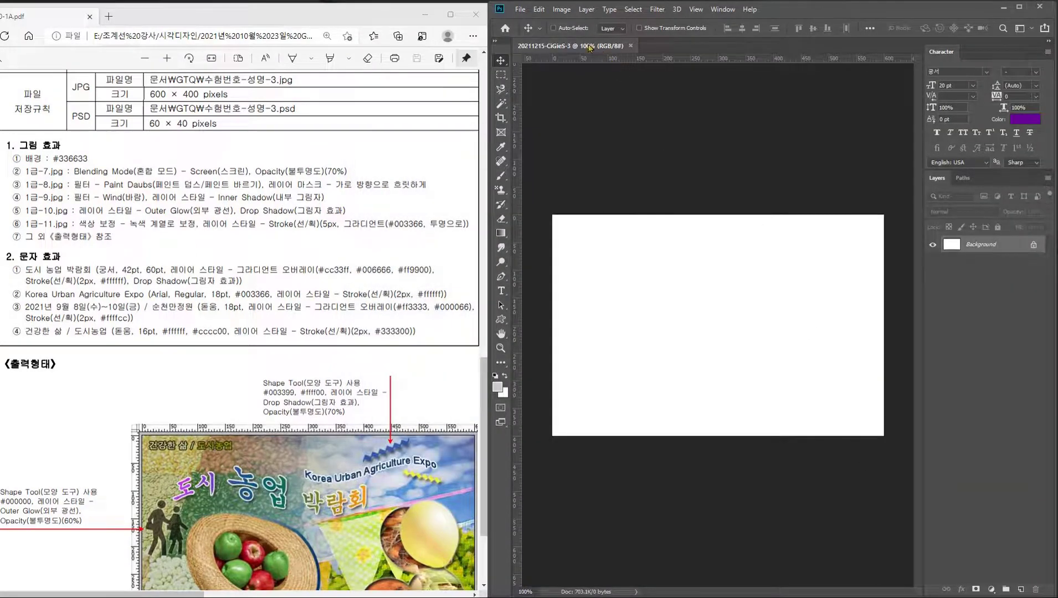
# - Float the document window, size it around the canvas, and mark the spec's background colour
pyautogui.moveTo(588, 46); pyautogui.dragTo(589, 66)
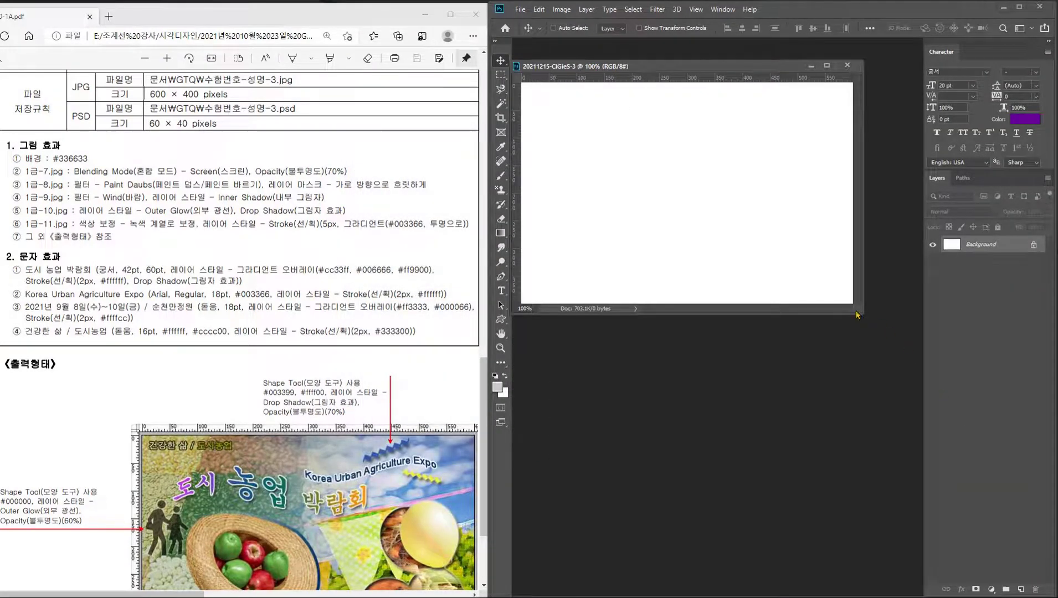
pyautogui.moveTo(860, 314); pyautogui.dragTo(917, 375)
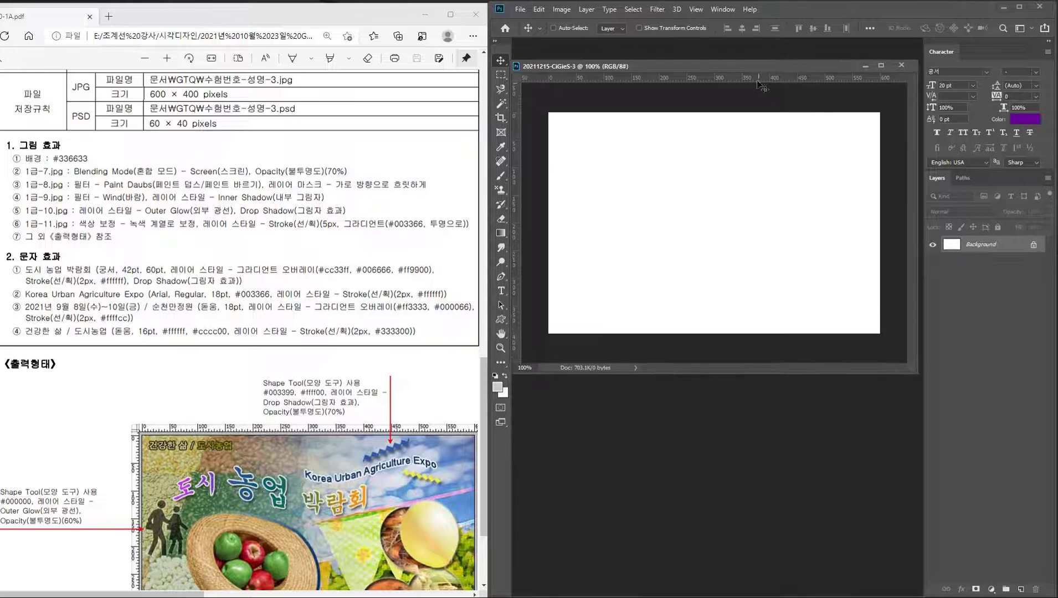
pyautogui.moveTo(754, 70); pyautogui.dragTo(758, 77)
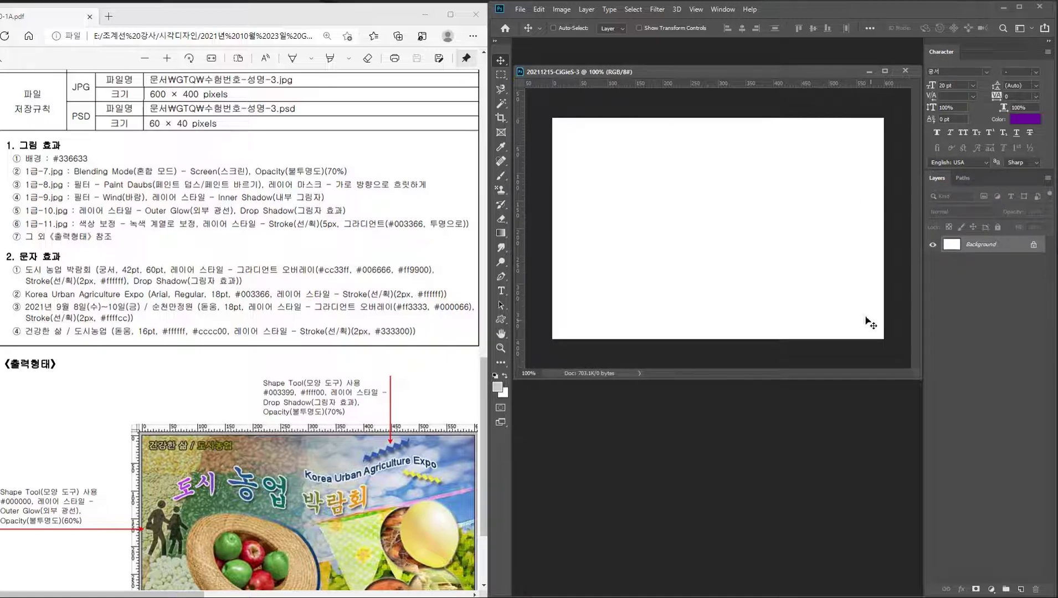
pyautogui.moveTo(918, 377); pyautogui.dragTo(914, 369)
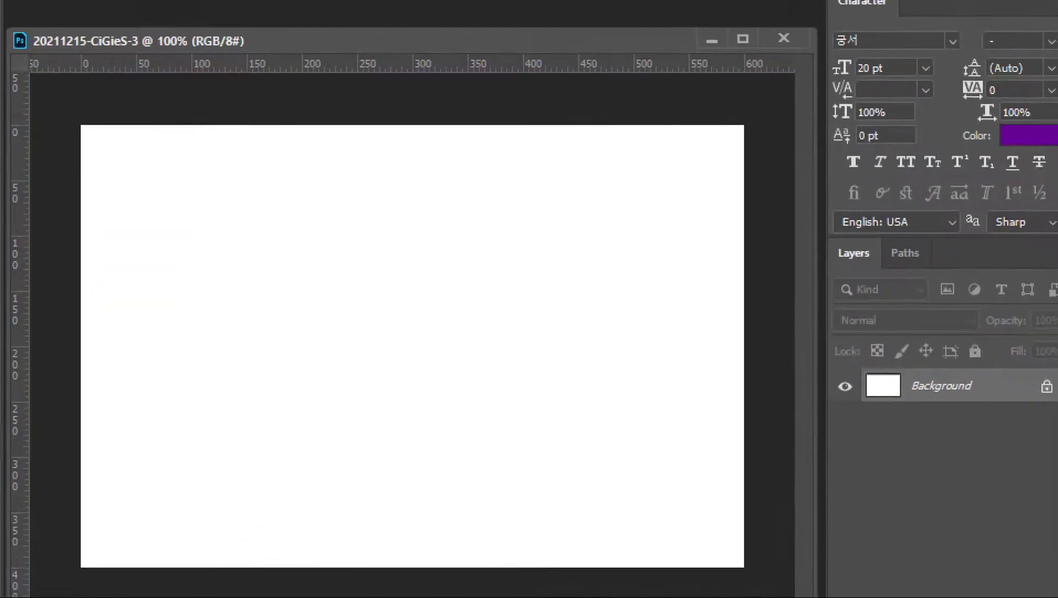
pyautogui.moveTo(816, 25); pyautogui.dragTo(769, 33)
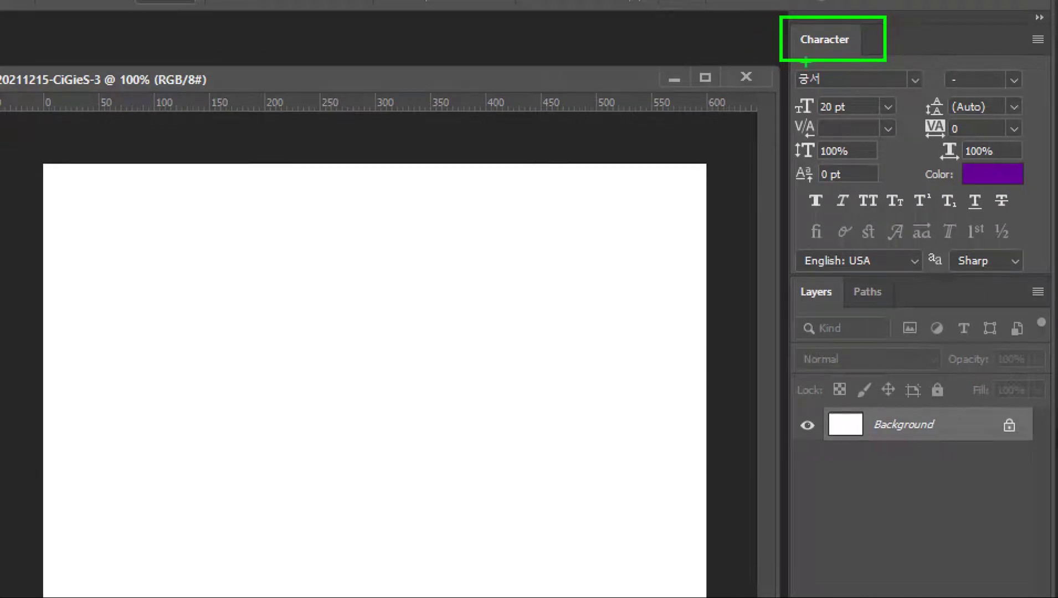
pyautogui.moveTo(769, 33); pyautogui.dragTo(786, 269)
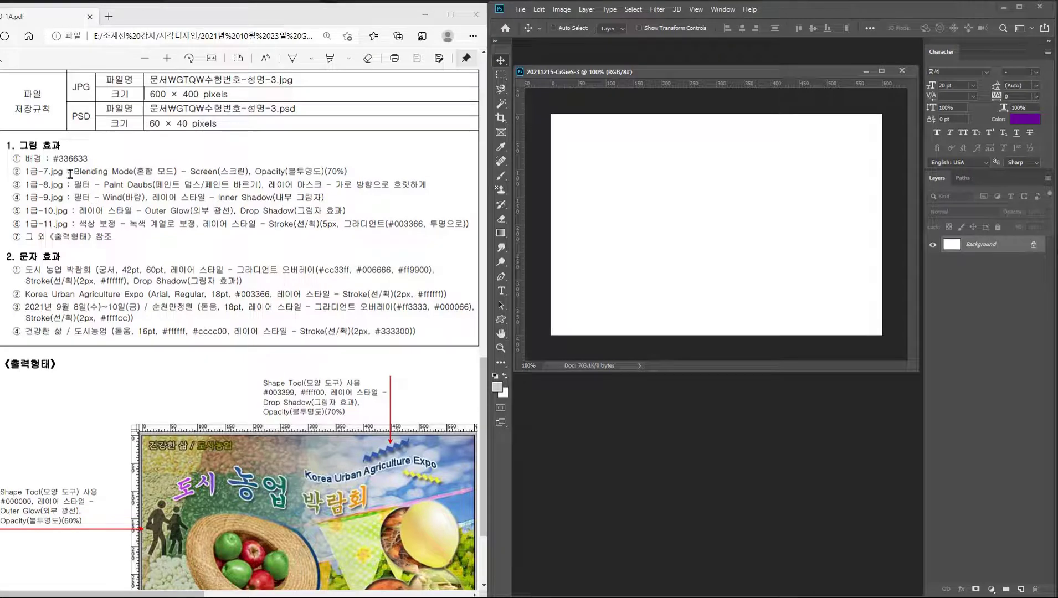
pyautogui.moveTo(88, 159); pyautogui.dragTo(34, 158)
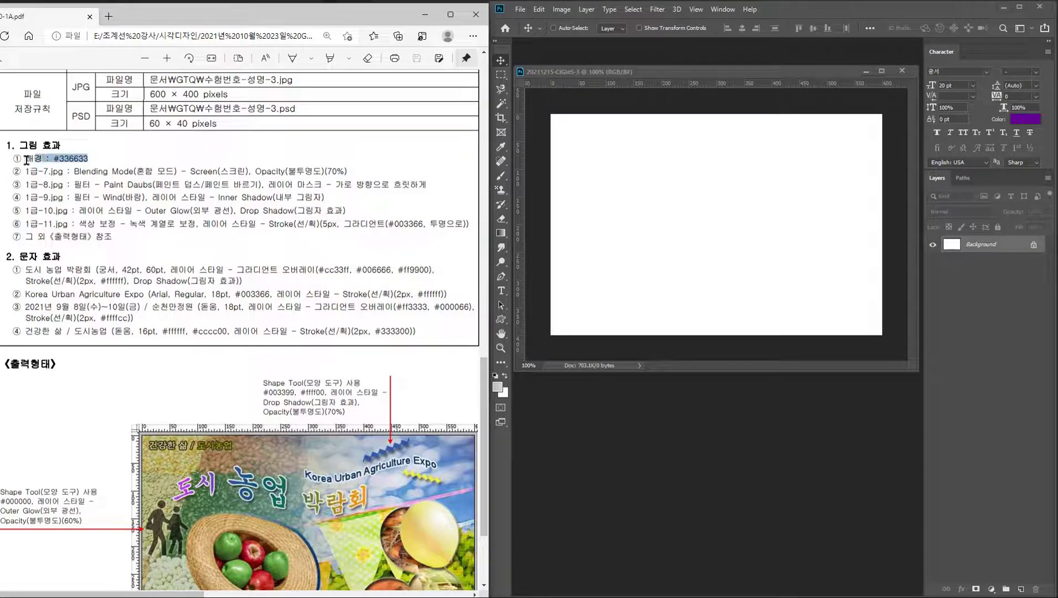
# - Set the foreground colour to #336633 and fill the Background layer with it
pyautogui.click(781, 66)
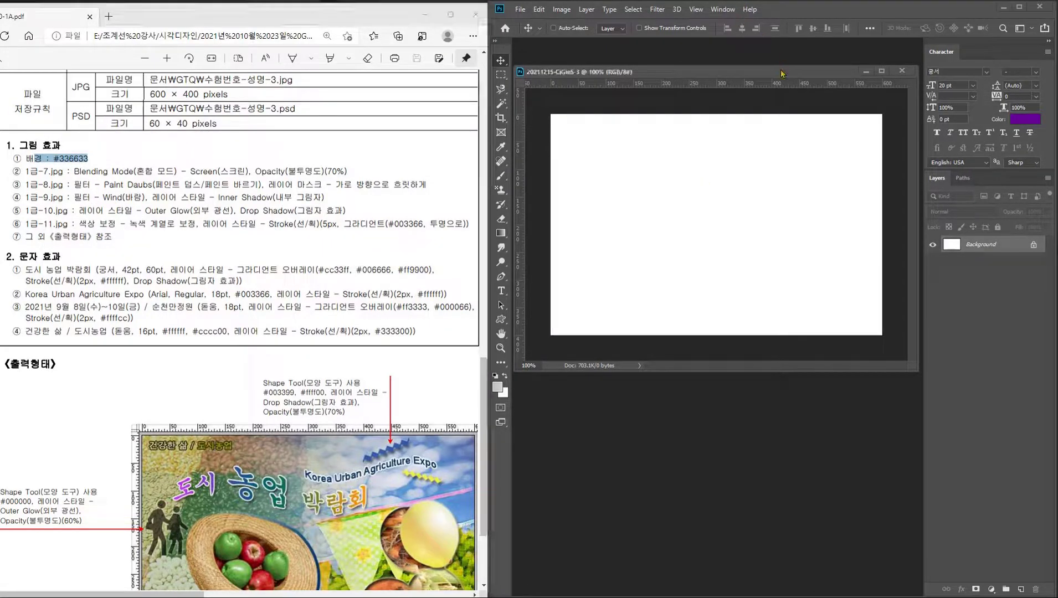
pyautogui.click(498, 388)
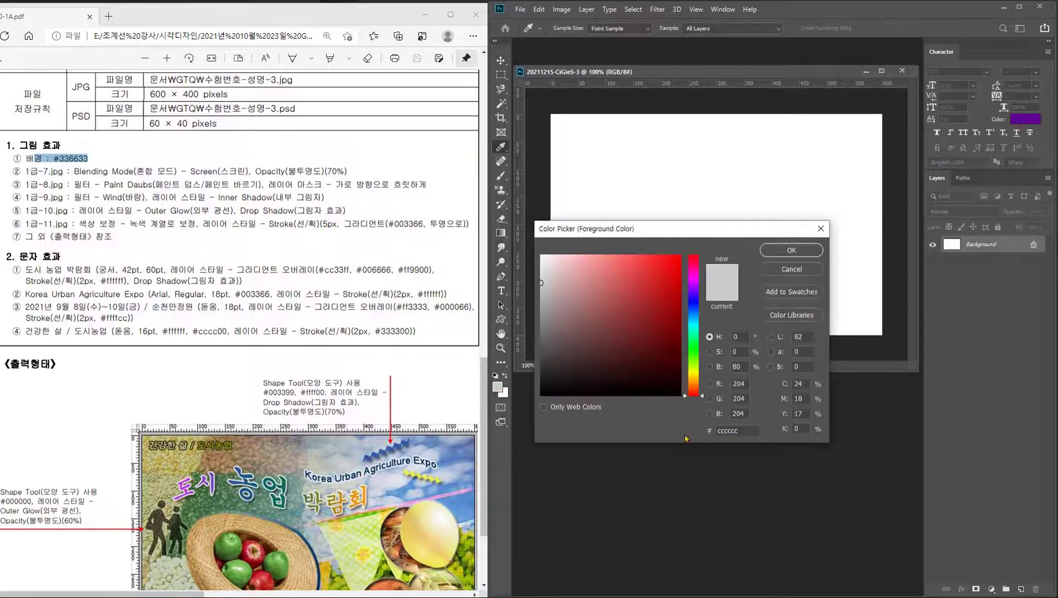
pyautogui.click(746, 427)
pyautogui.write('336633')
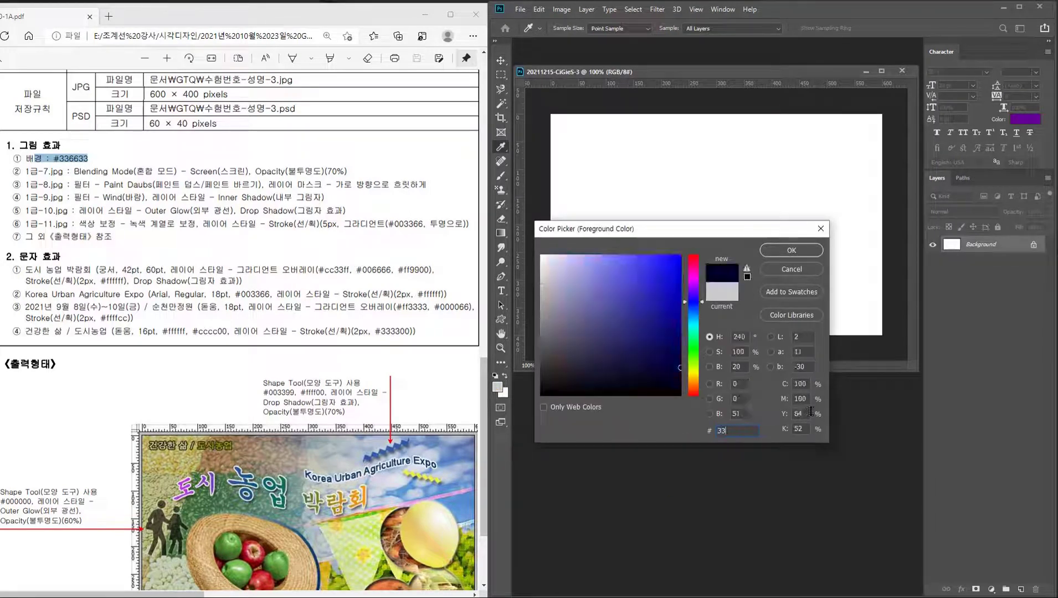
pyautogui.press('Return')
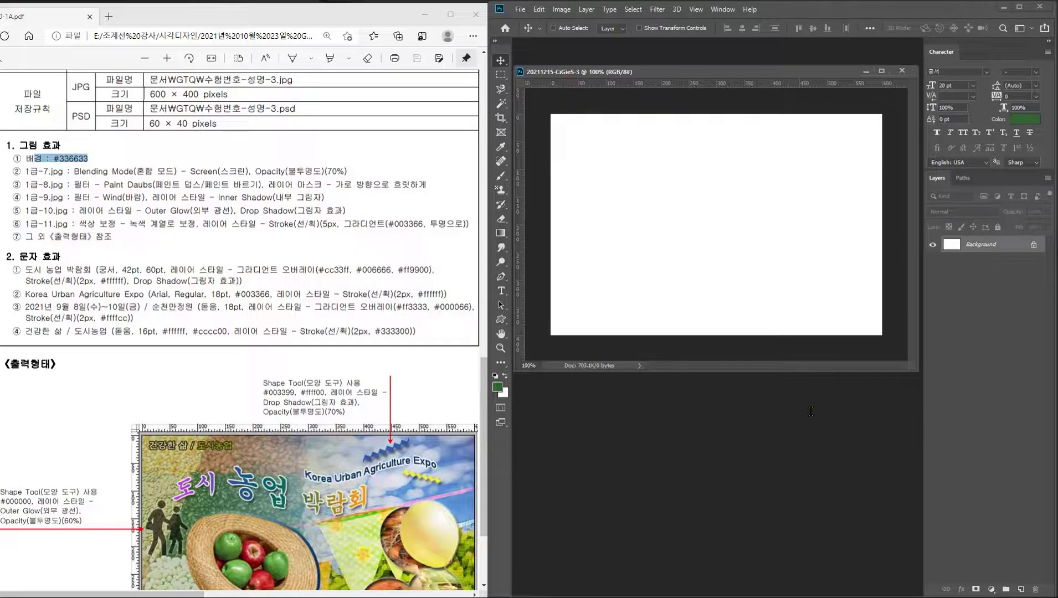
pyautogui.hotkey('alt', 'Delete')
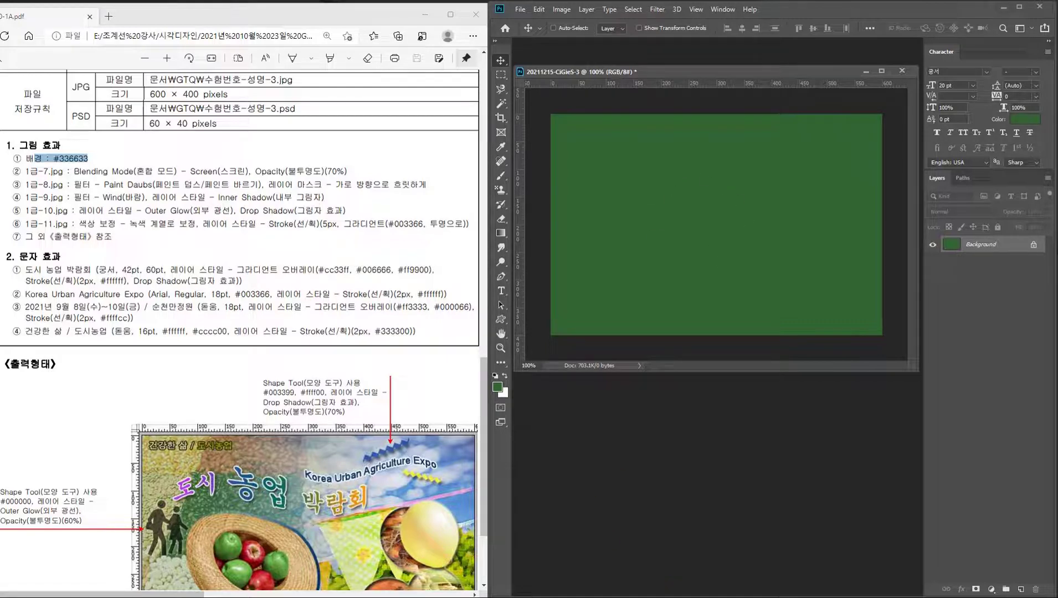
pyautogui.hotkey('ctrl', 'o')
# - Enlarge the placed 1급-7 bean photo to cover the canvas and flip it horizontally
pyautogui.click(686, 271)
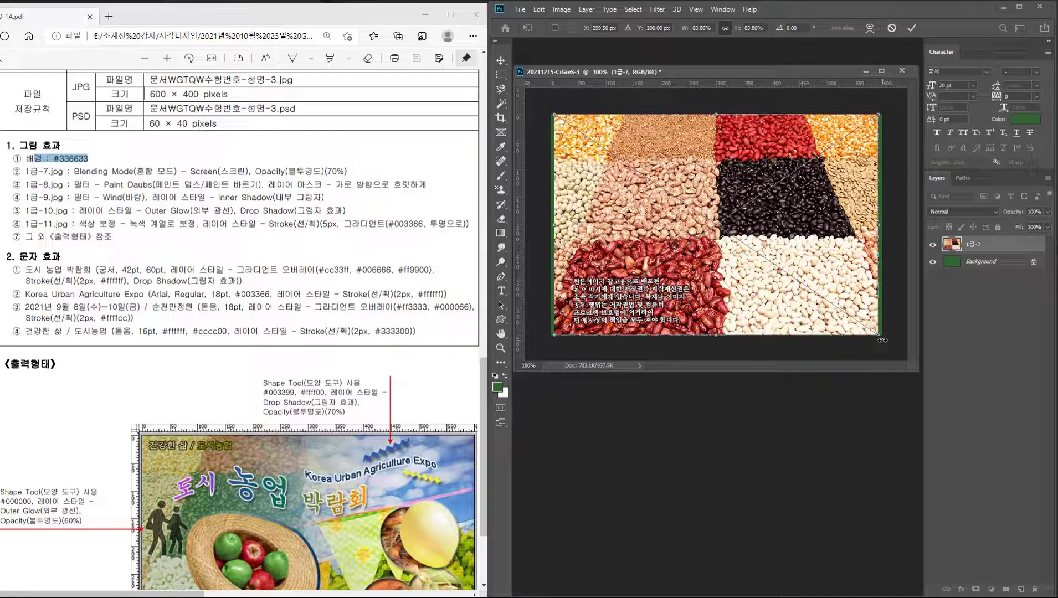
pyautogui.moveTo(879, 336); pyautogui.dragTo(885, 339)
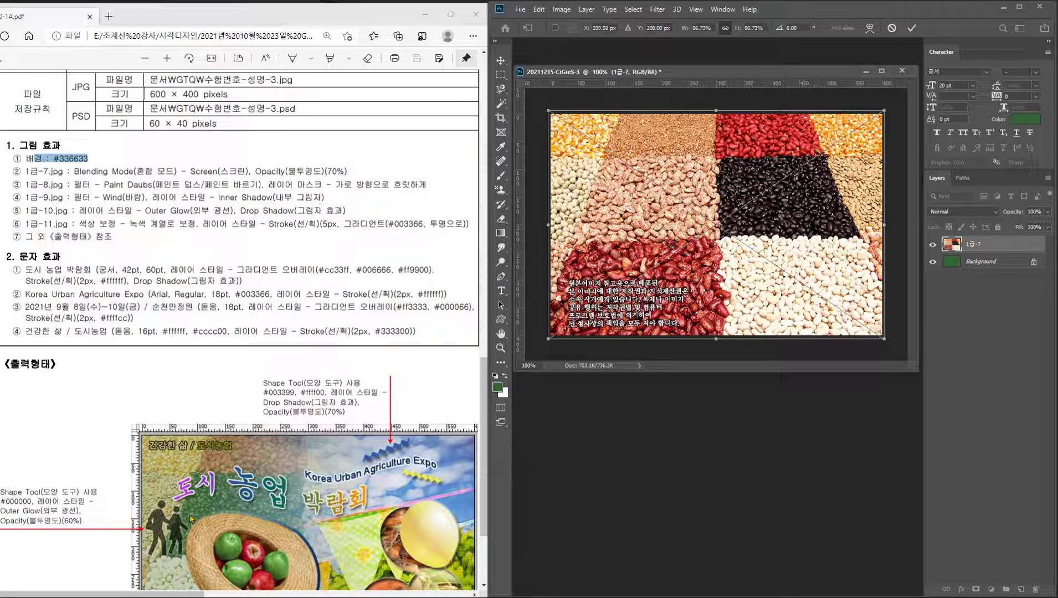
pyautogui.rightClick(749, 196)
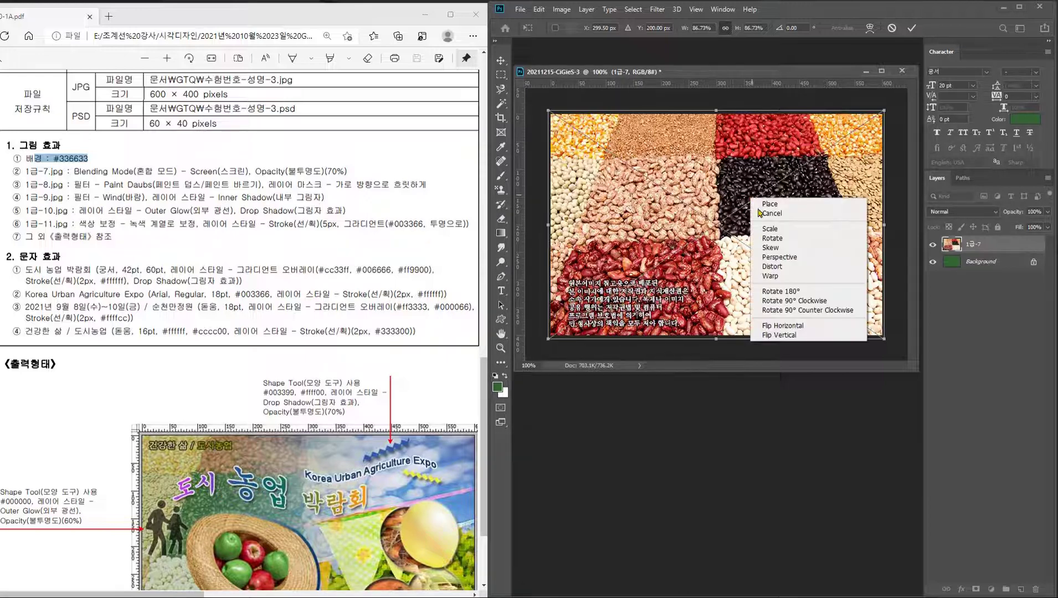
pyautogui.click(810, 328)
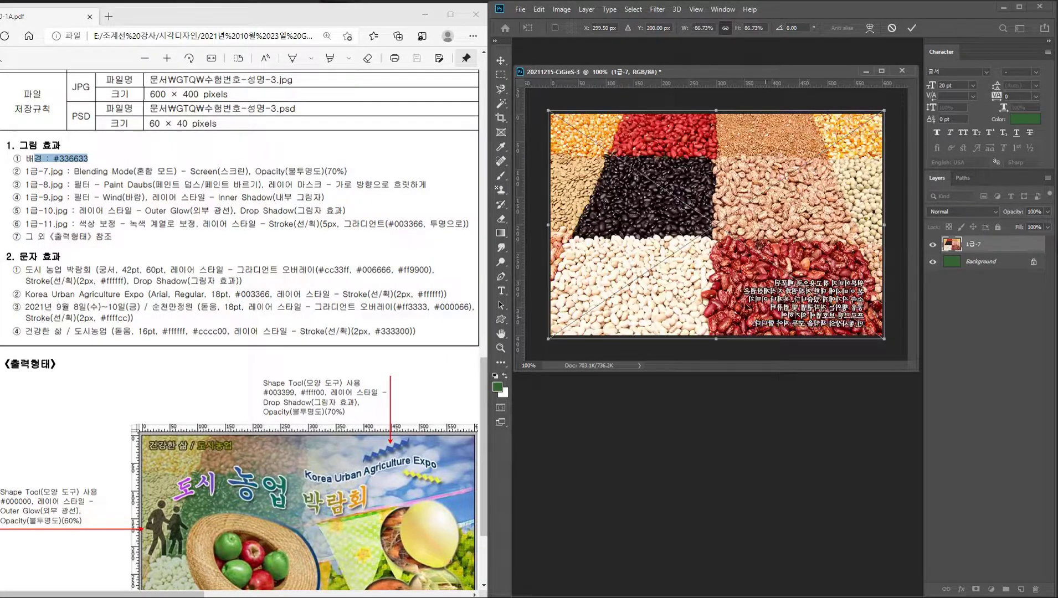
pyautogui.press('Return')
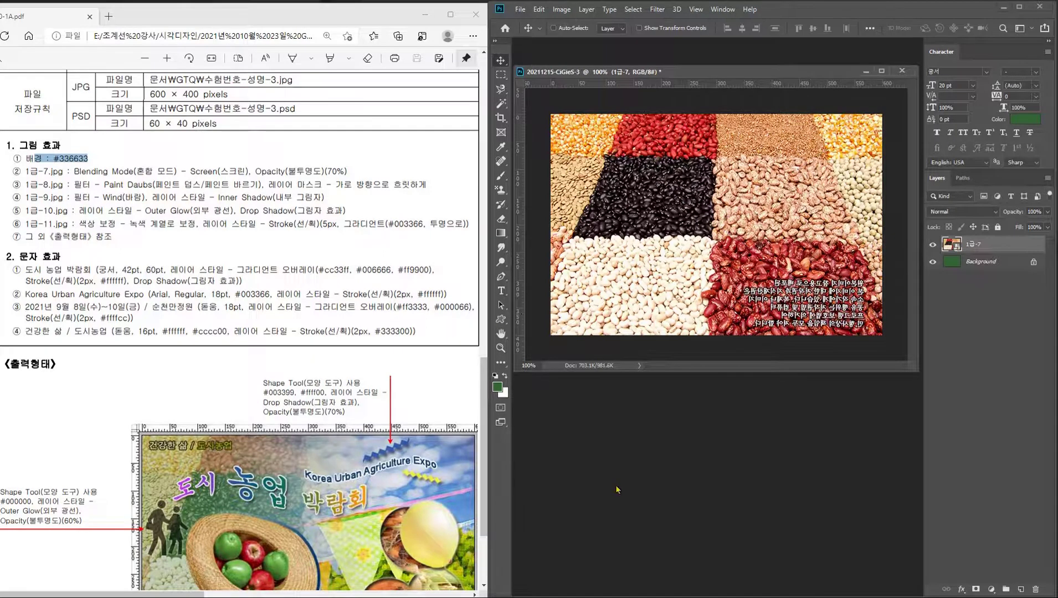
# - Highlight the spec line '배경 : #336633' with the PDF highlighter, then return to Photoshop
pyautogui.click(265, 352)
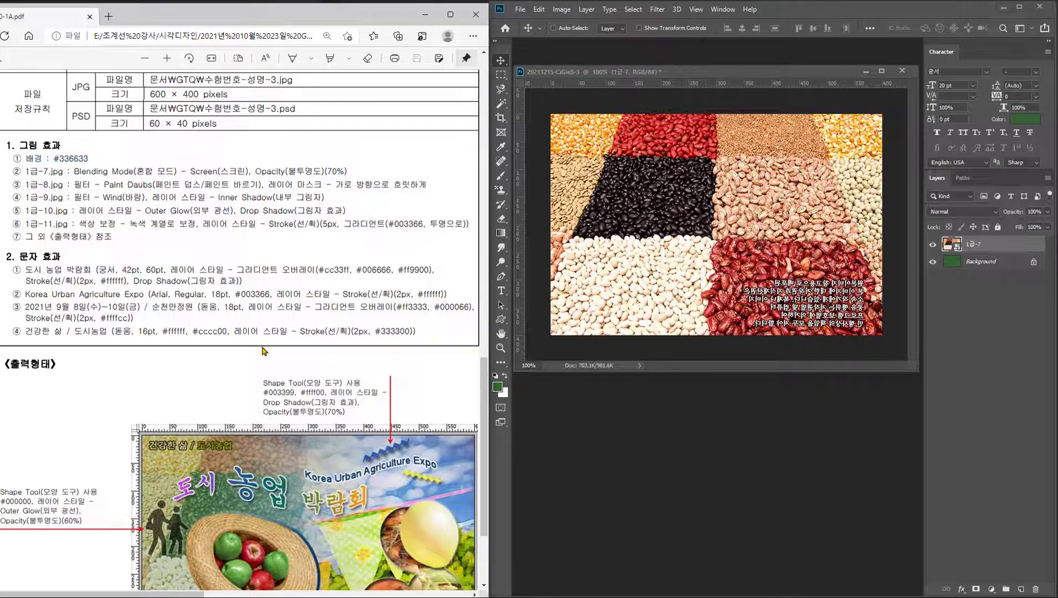
pyautogui.scroll(-1, 265, 366)
pyautogui.scroll(-1, 265, 370)
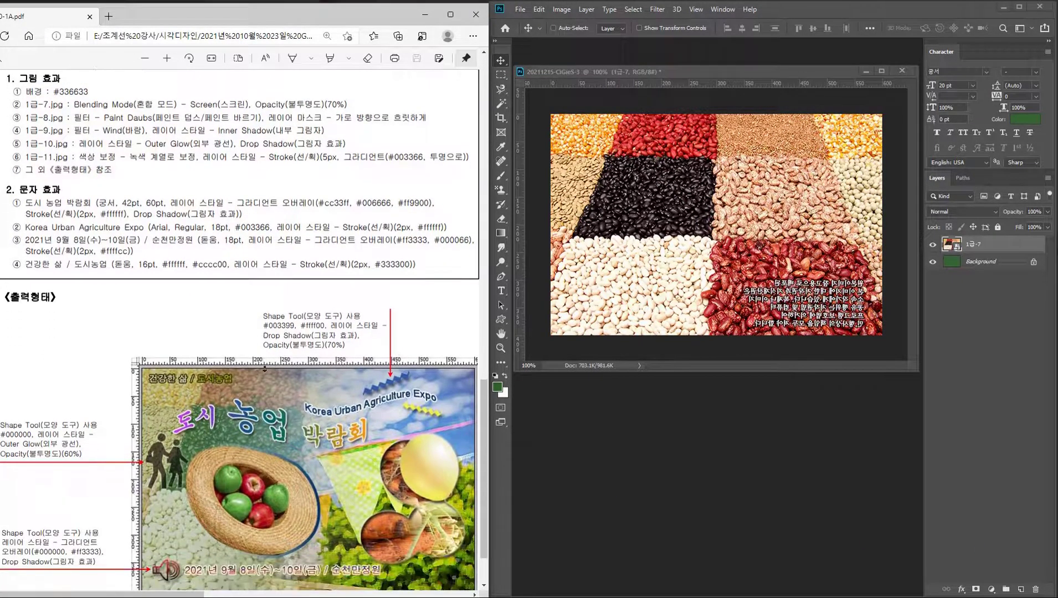
pyautogui.scroll(-1, 266, 376)
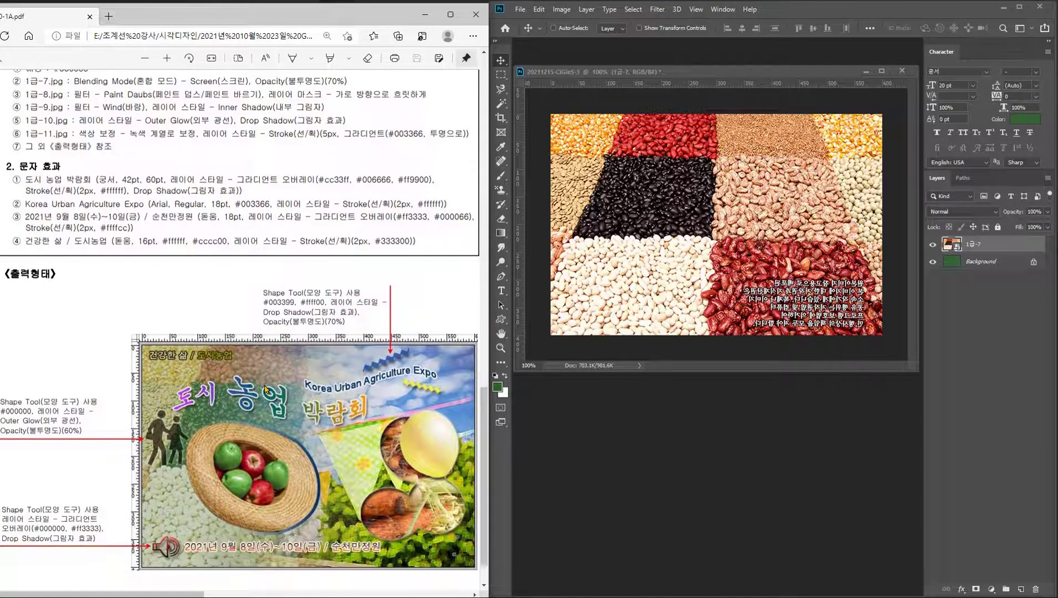
pyautogui.scroll(1, 255, 335)
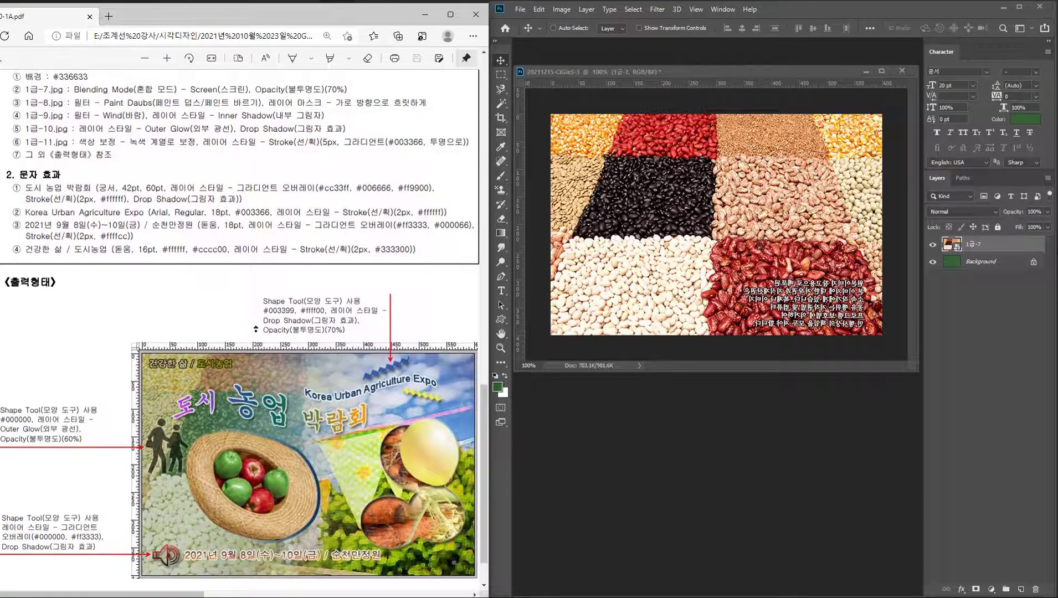
pyautogui.click(330, 59)
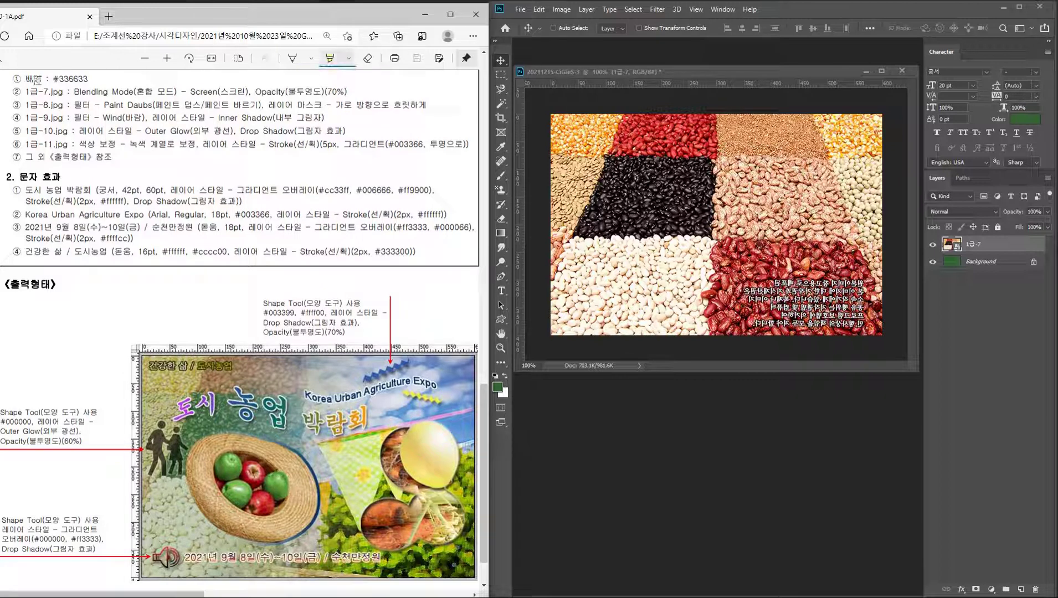
pyautogui.moveTo(25, 79); pyautogui.dragTo(88, 80)
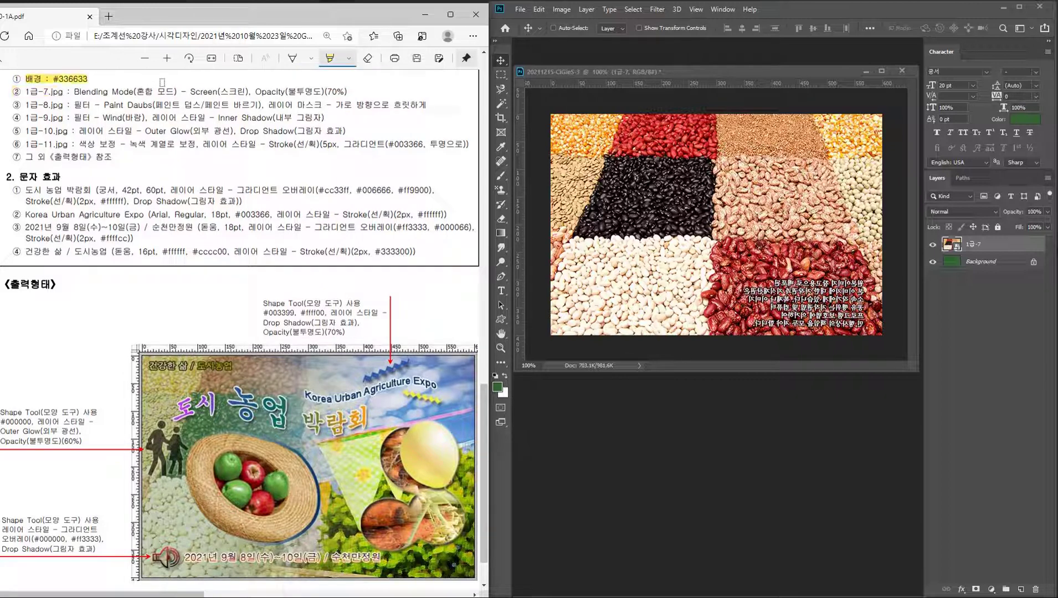
pyautogui.click(753, 74)
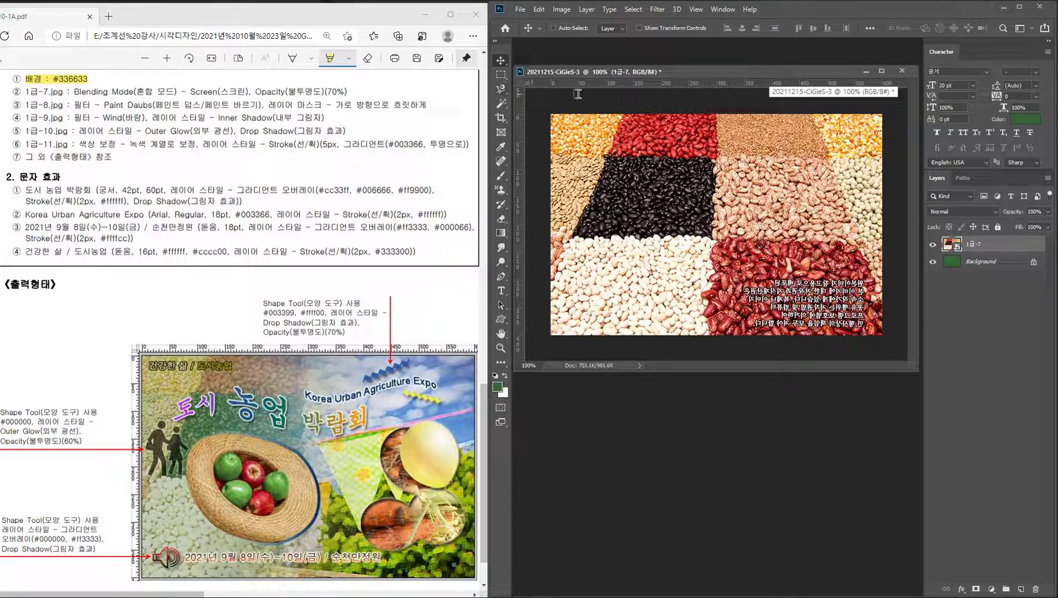
# - Set layer 1급-7 to Screen blend mode at 70% opacity
pyautogui.click(955, 212)
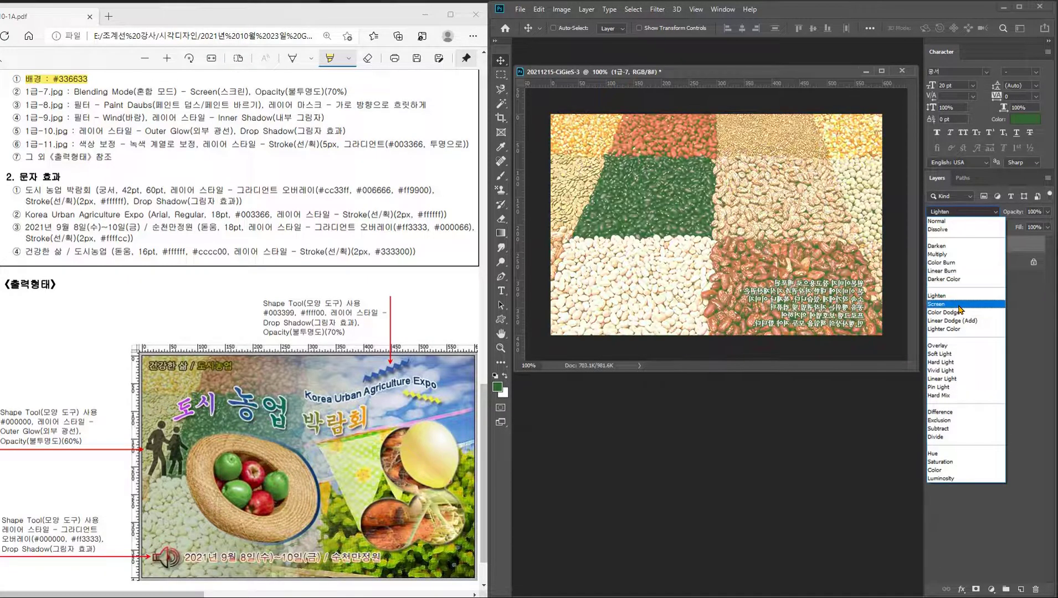
pyautogui.click(959, 306)
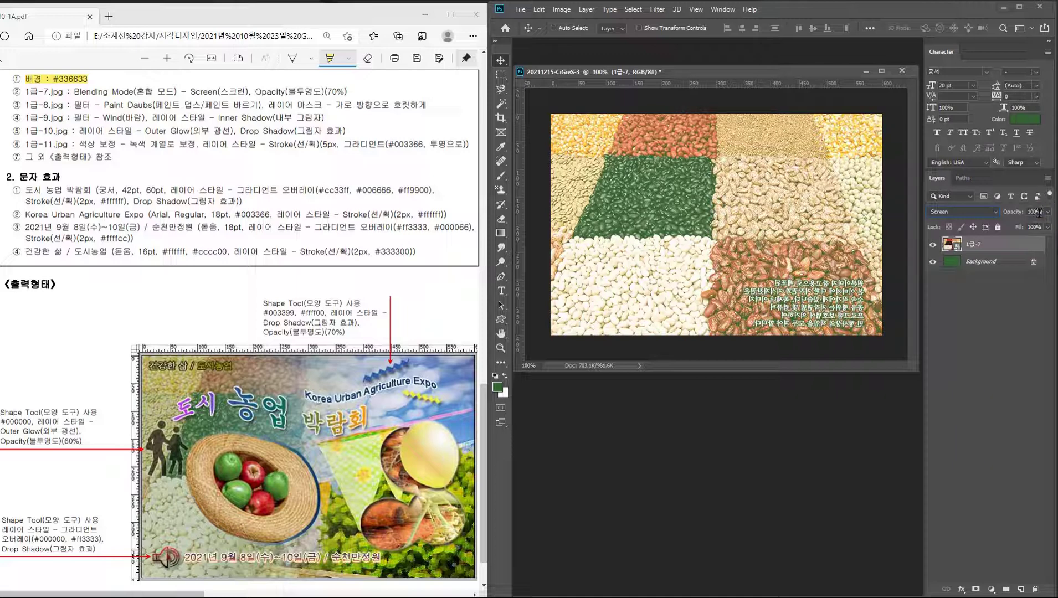
pyautogui.click(1038, 212)
pyautogui.write('70')
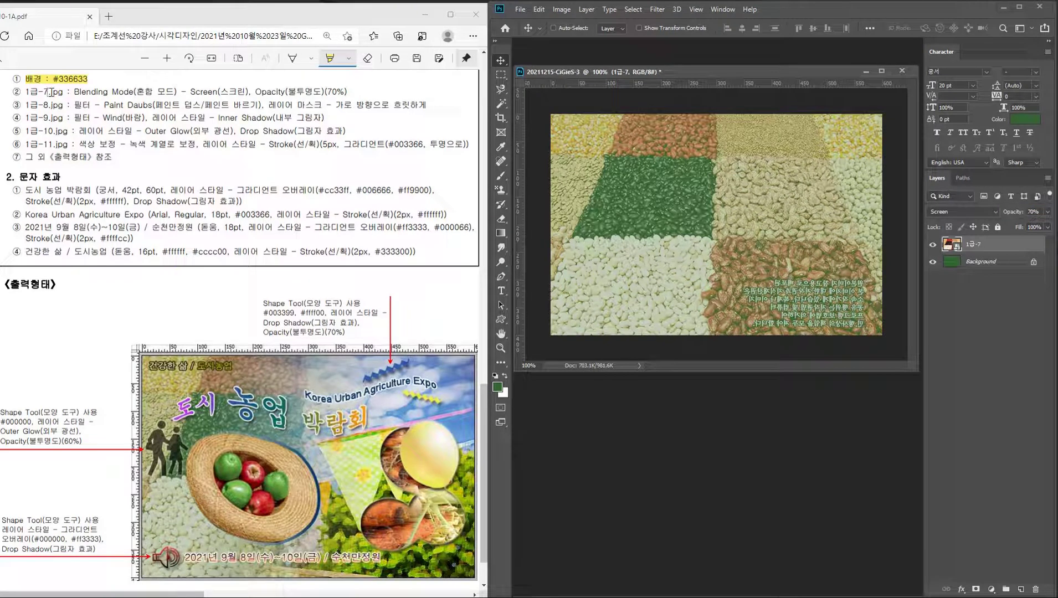
# - Mark the blending instructions in the spec and drag bunting photo 1급-8 onto the canvas
pyautogui.moveTo(27, 92); pyautogui.dragTo(348, 92)
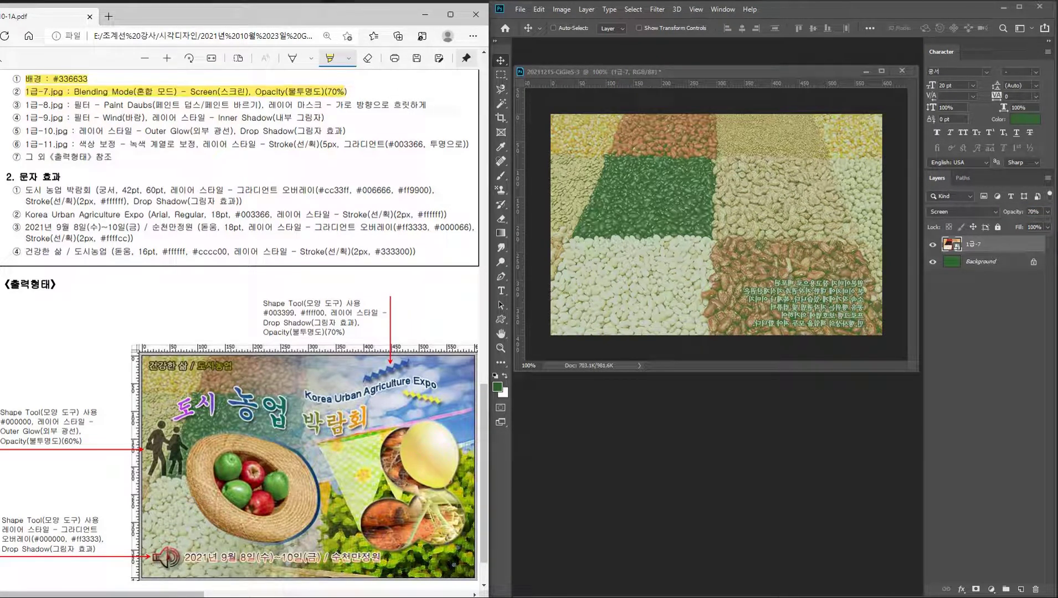
pyautogui.hotkey('alt', 'Tab')
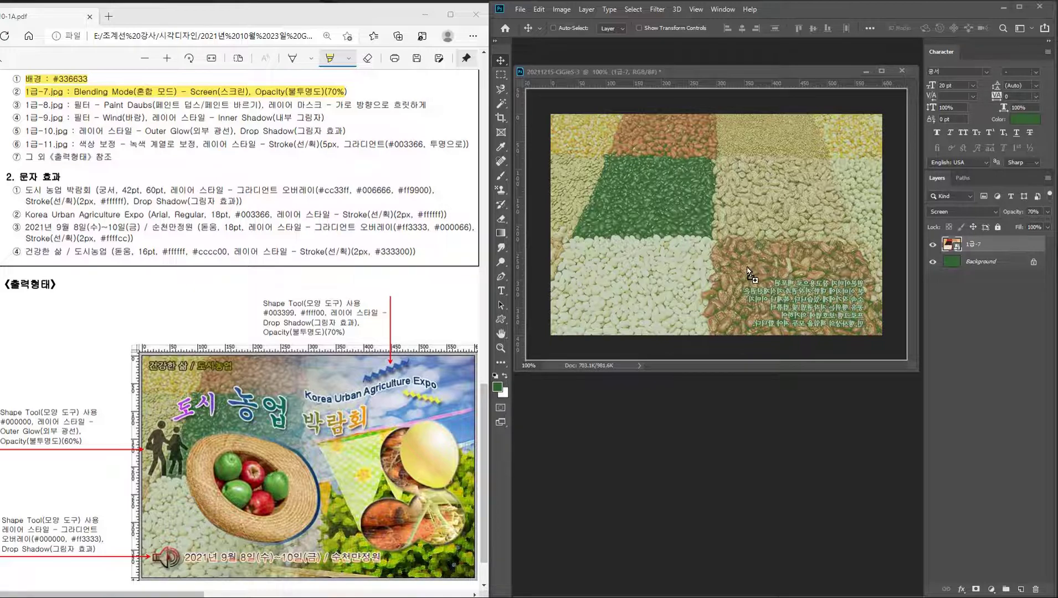
pyautogui.moveTo(597, 300); pyautogui.dragTo(756, 288)
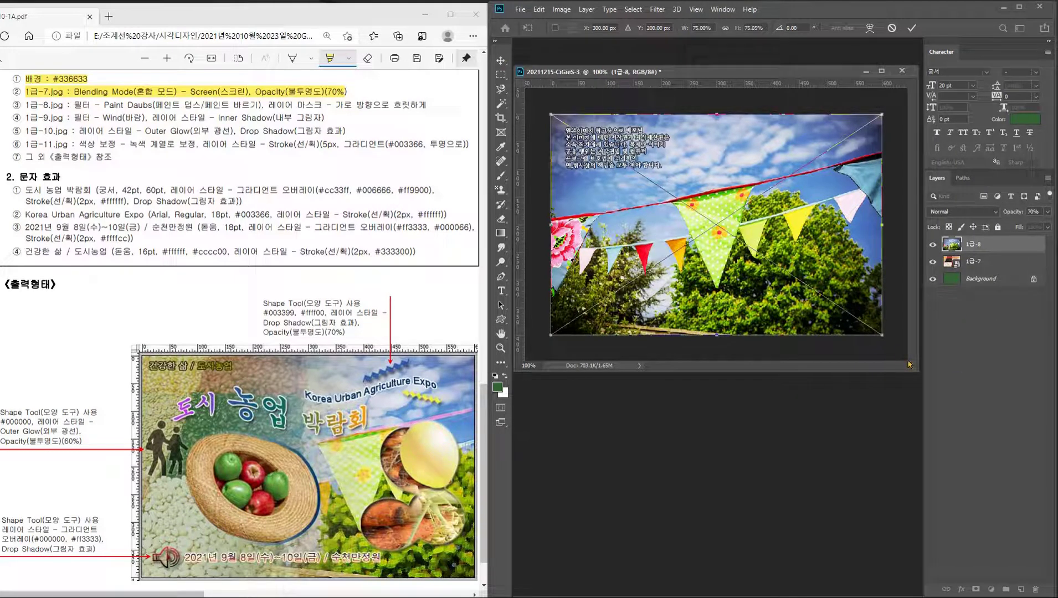
# - Commit bunting photo 1급-8 and shift it right, leaving a strip of beans on the left
pyautogui.click(501, 60)
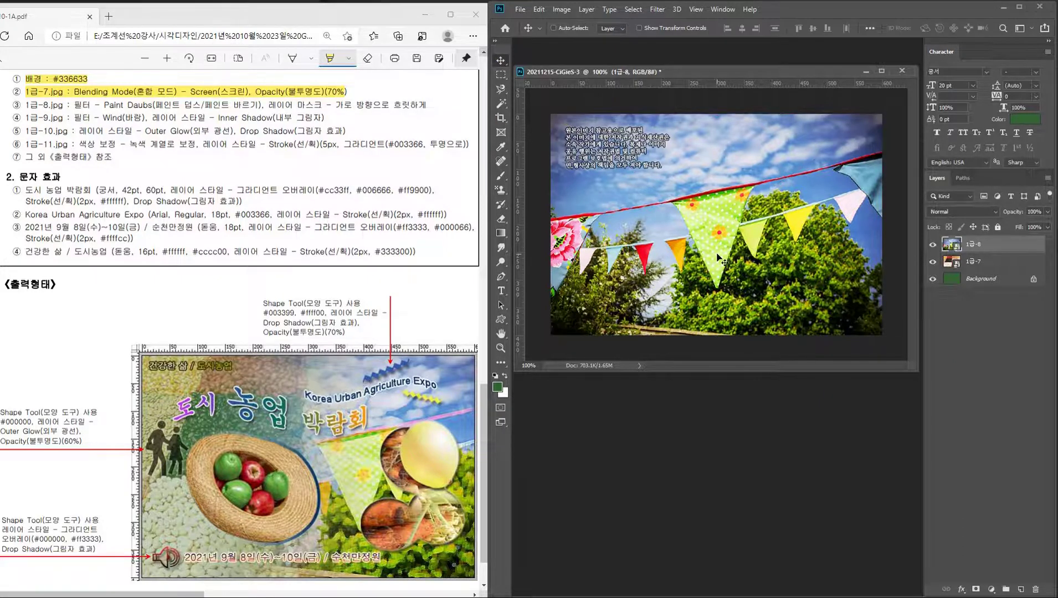
pyautogui.moveTo(753, 275); pyautogui.dragTo(815, 275)
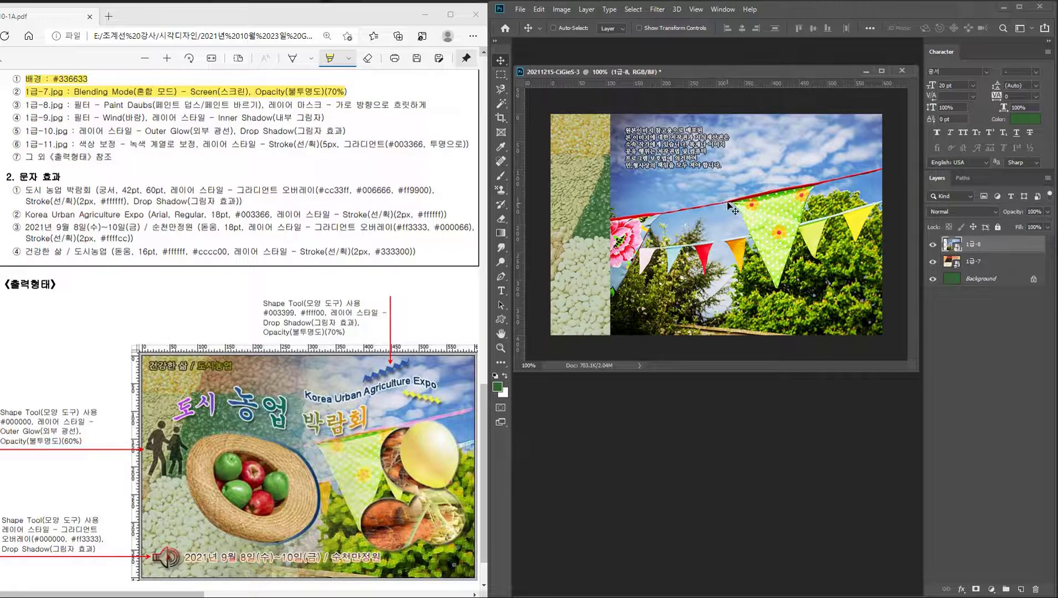
pyautogui.moveTo(727, 204); pyautogui.dragTo(752, 213)
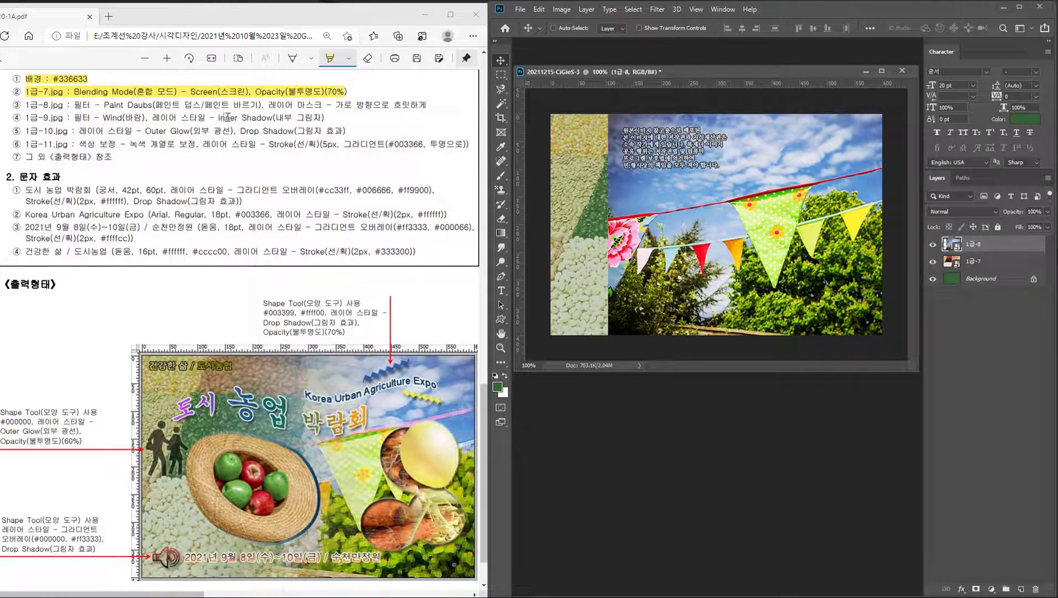
# - Apply the Filter Gallery's Paint Daubs filter to bunting layer 1급-8
pyautogui.click(655, 9)
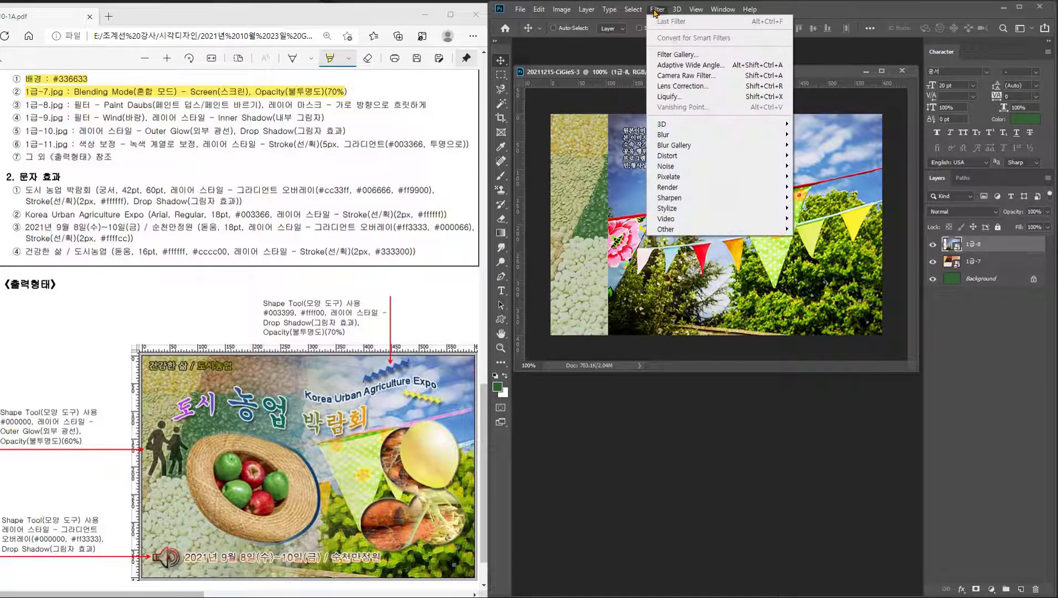
pyautogui.click(679, 57)
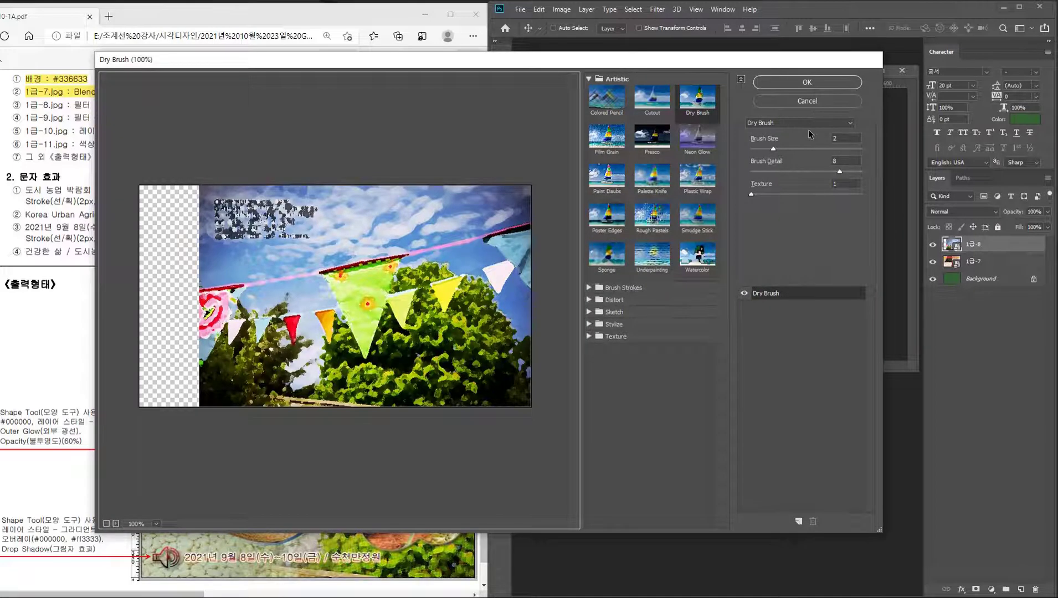
pyautogui.click(810, 125)
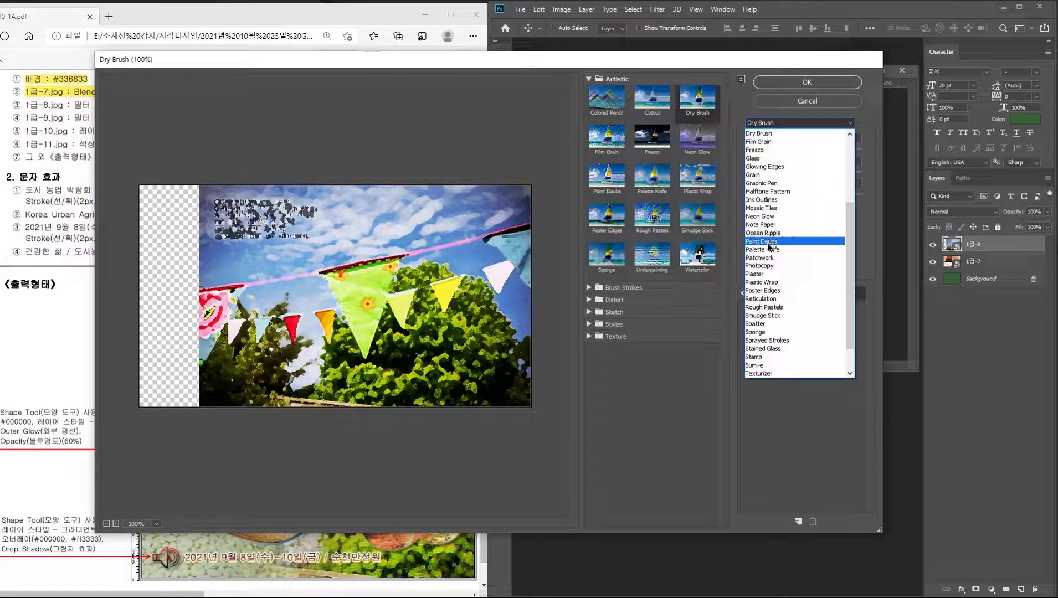
pyautogui.click(767, 244)
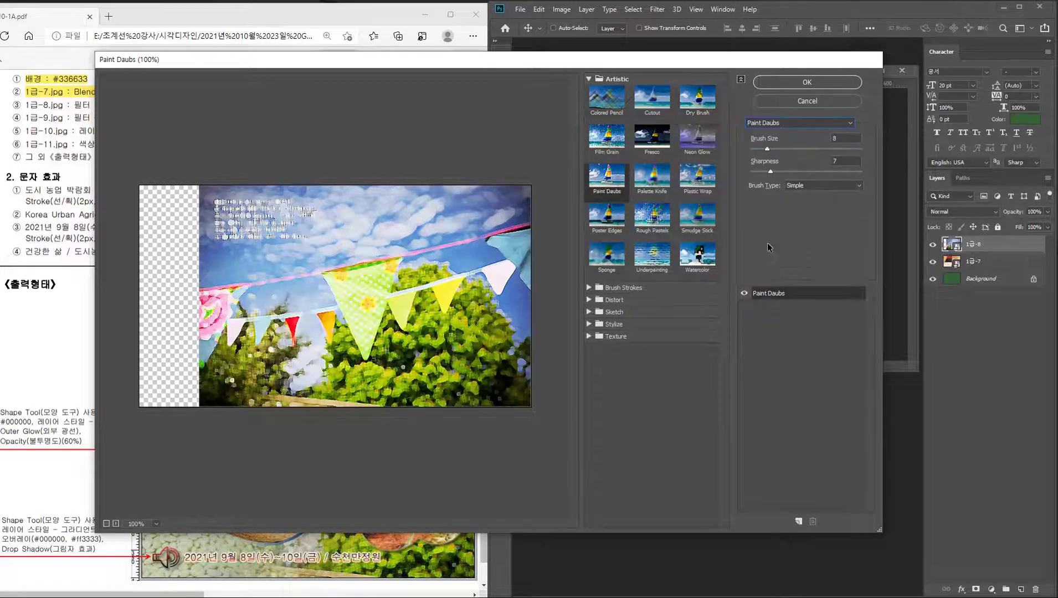
pyautogui.click(798, 84)
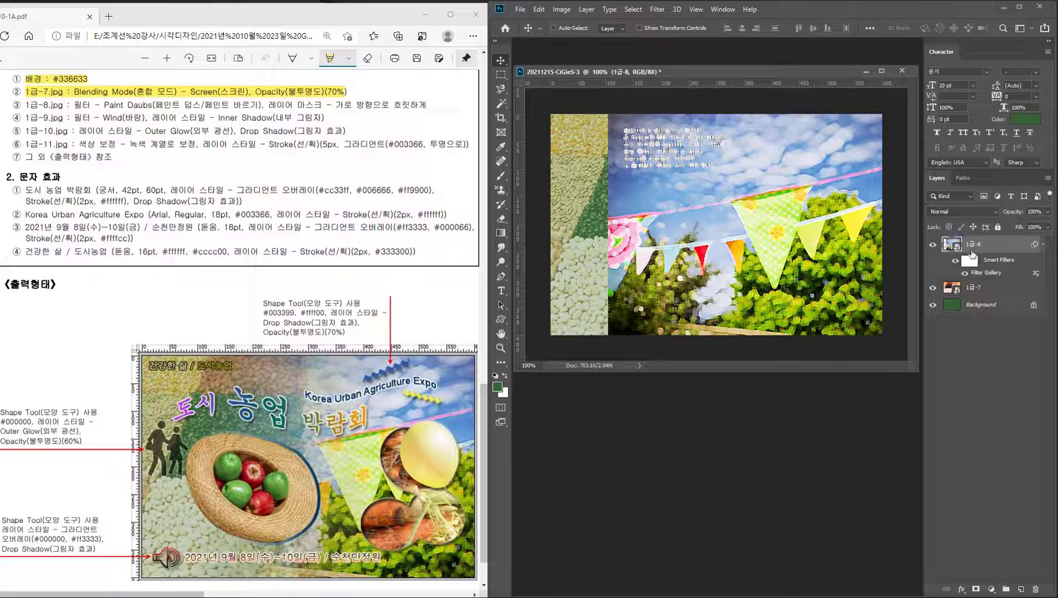
# - Add a layer mask to 1급-8 and fade it horizontally with a gradient
pyautogui.click(976, 589)
pyautogui.click(503, 236)
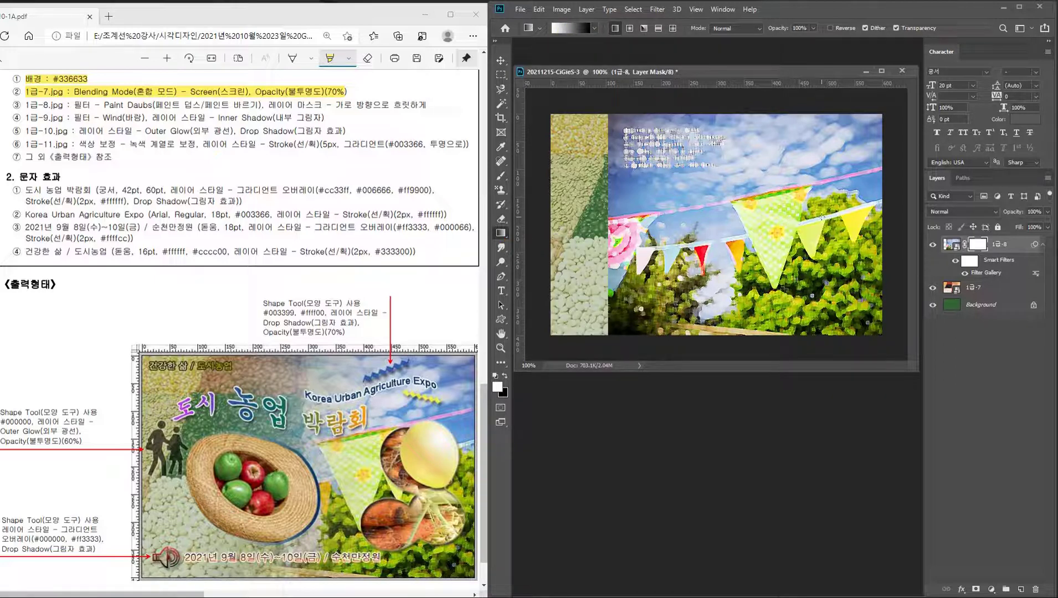
pyautogui.moveTo(821, 217); pyautogui.dragTo(608, 218)
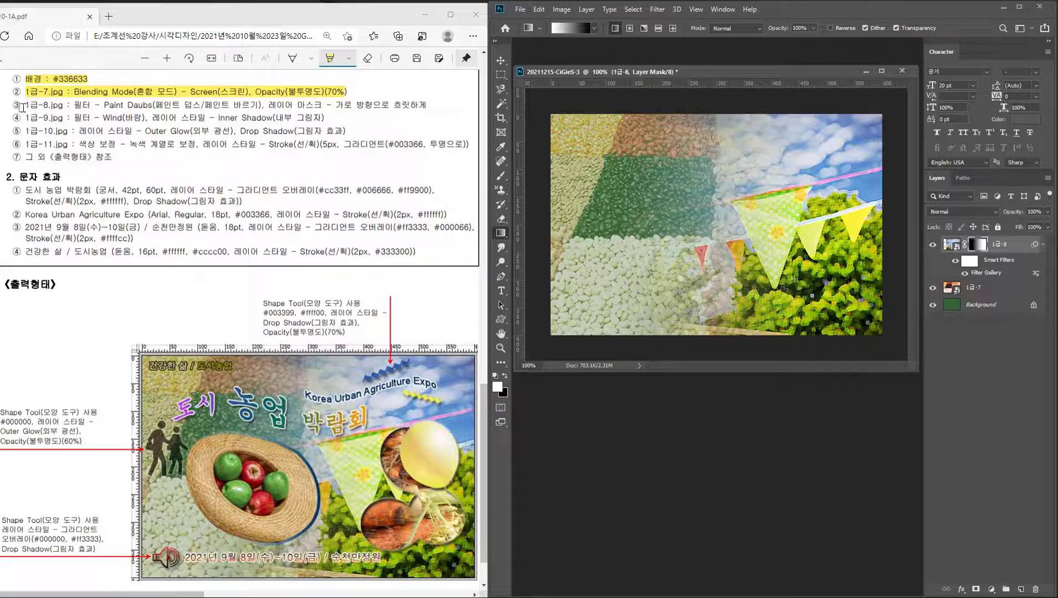
# - Mark the filter and mask instructions in the spec and drag carrot photo 1급-9 onto the canvas
pyautogui.moveTo(22, 107); pyautogui.dragTo(427, 105)
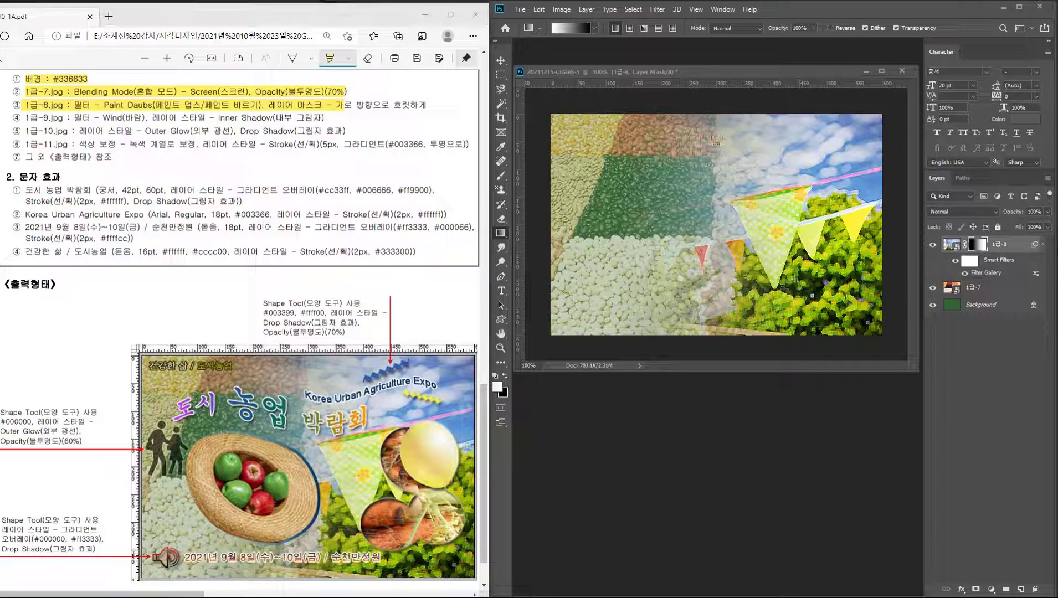
pyautogui.click(656, 328)
pyautogui.moveTo(720, 255); pyautogui.dragTo(573, 191)
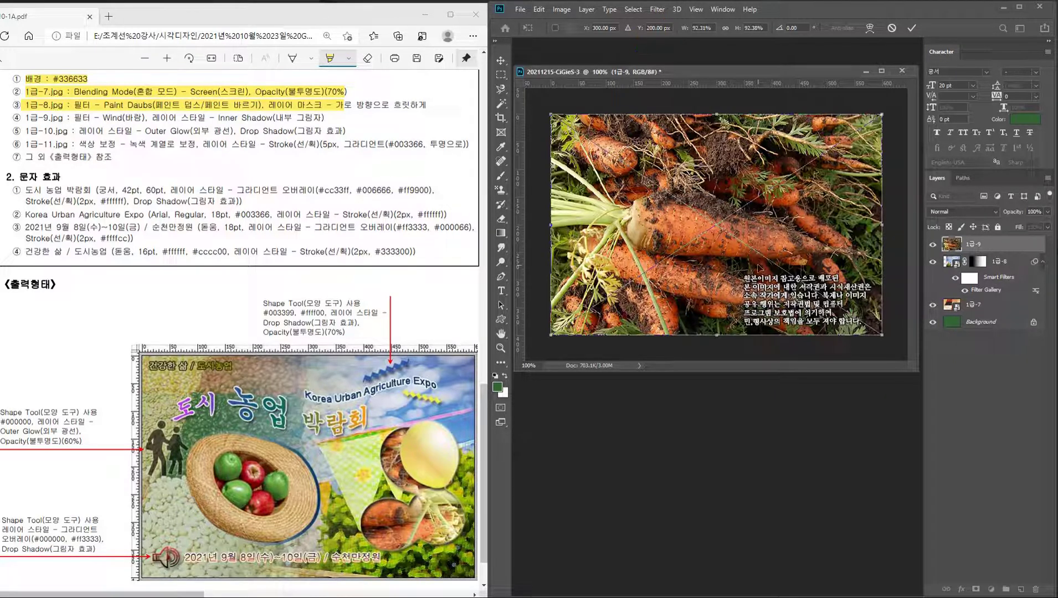
# - Commit the carrot photo's placement and browse the Filter Gallery without applying any filter
pyautogui.press('Return')
pyautogui.press('g')
pyautogui.click(657, 9)
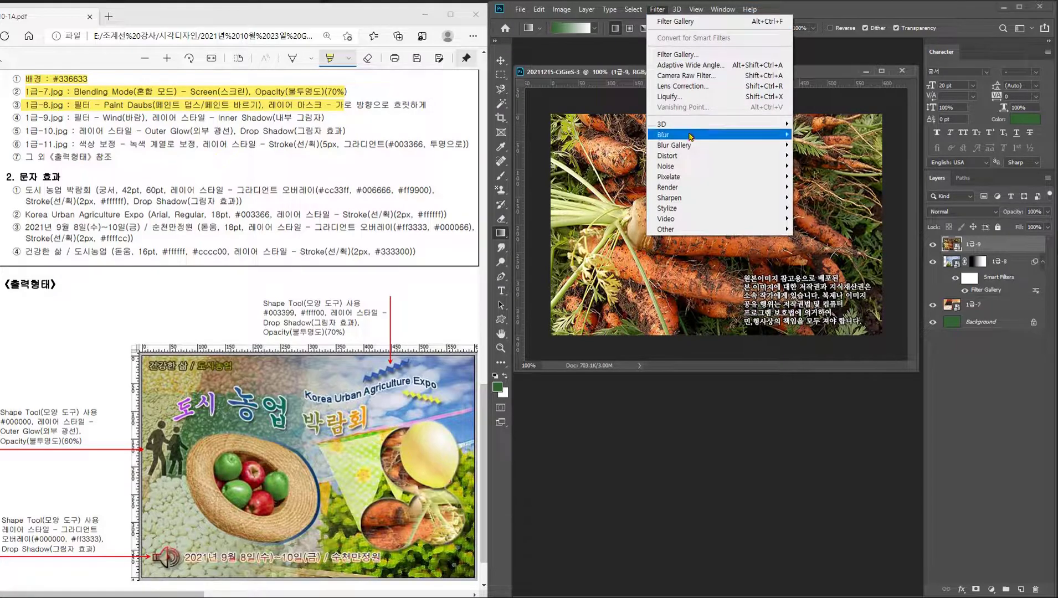
pyautogui.click(692, 54)
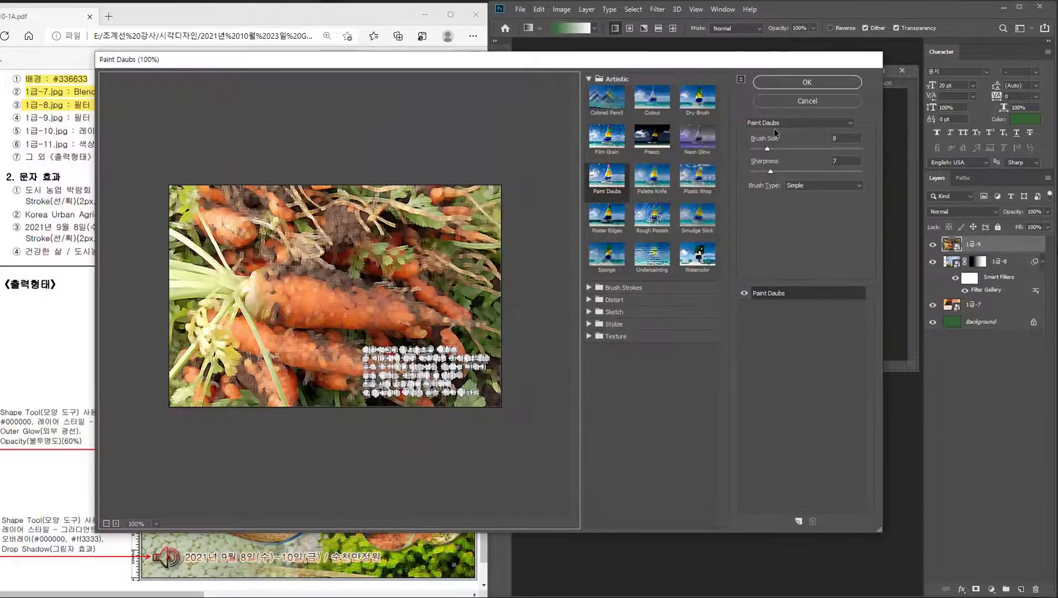
pyautogui.click(777, 123)
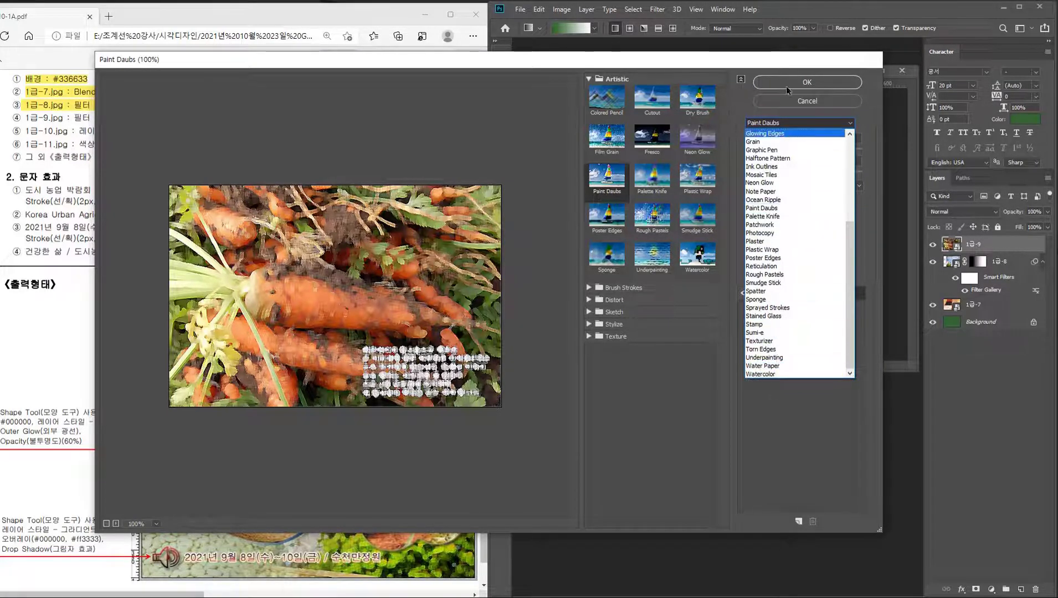
pyautogui.click(813, 110)
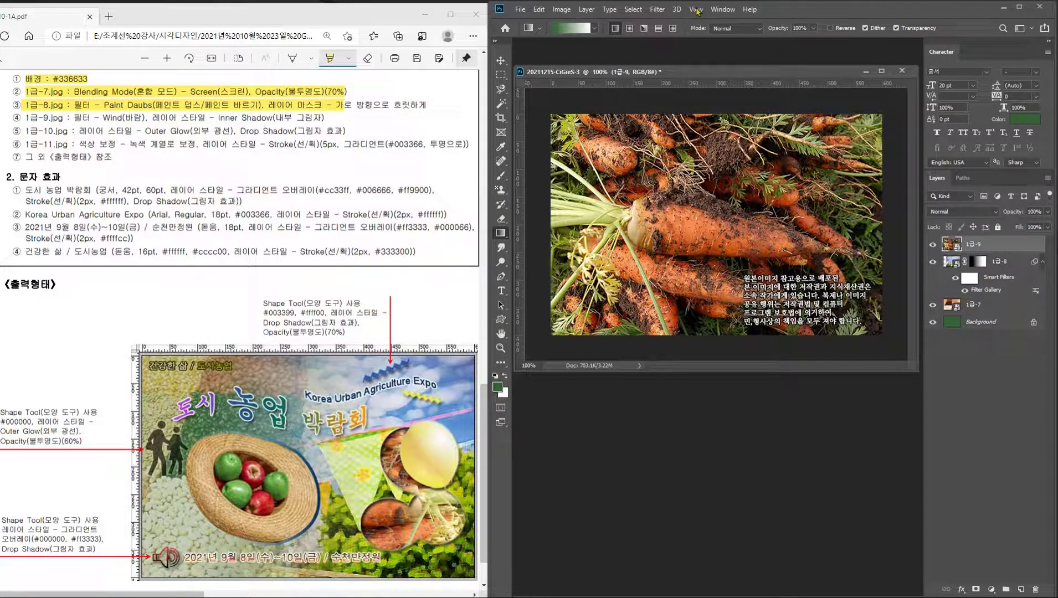
pyautogui.click(659, 10)
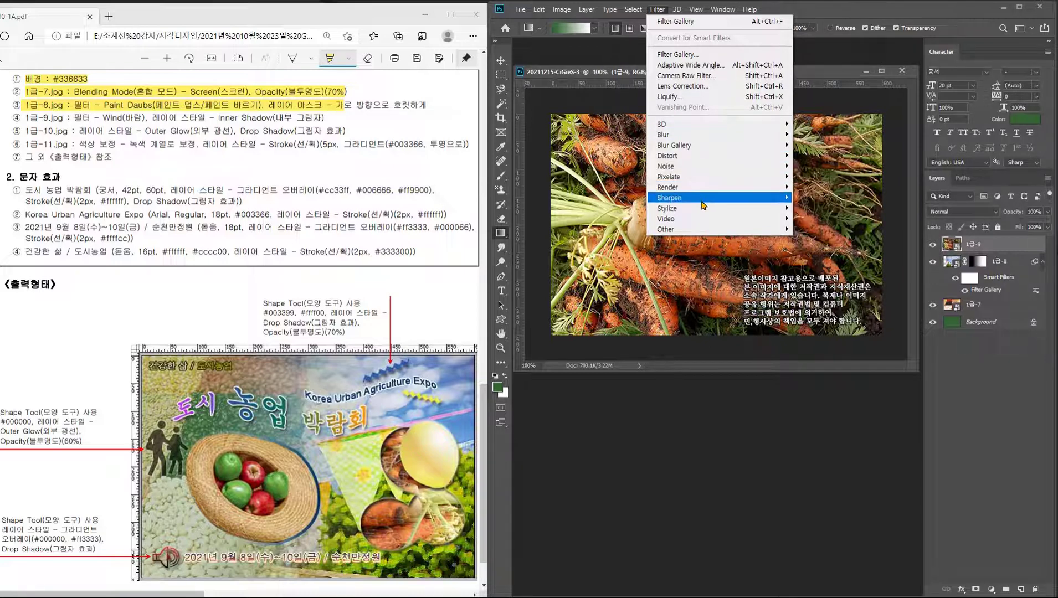
pyautogui.moveTo(678, 208)
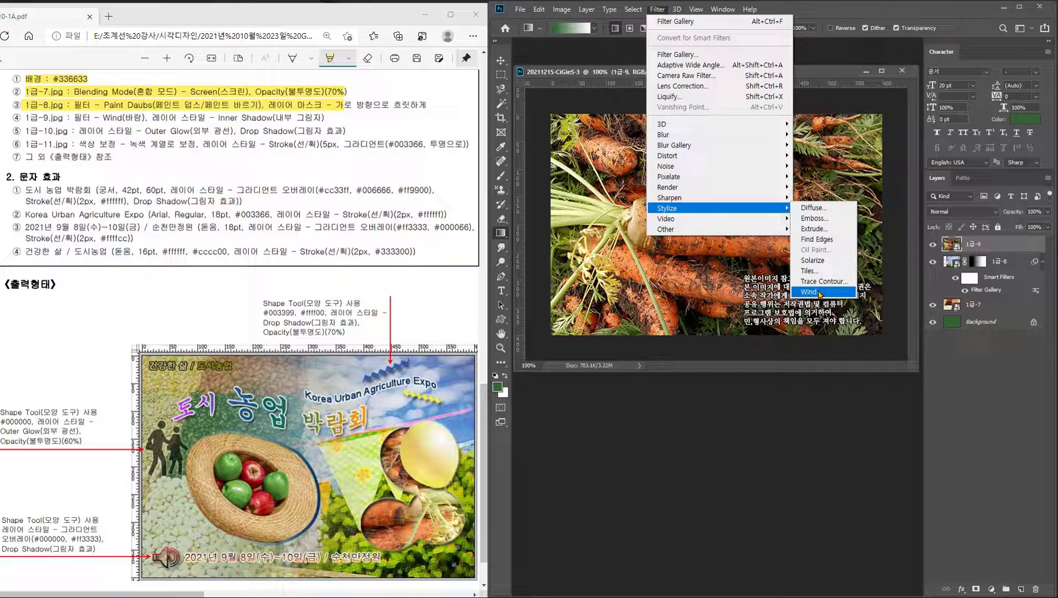
# - Apply the Stylize Wind filter (Wind, From the Right) to the carrot layer 1급-9
pyautogui.click(819, 293)
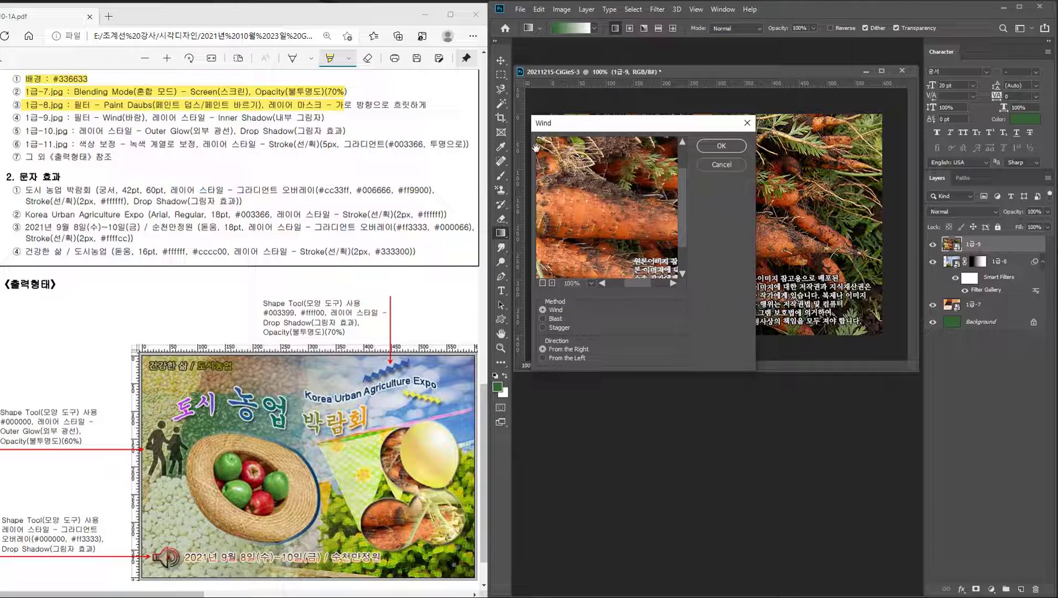
pyautogui.click(720, 146)
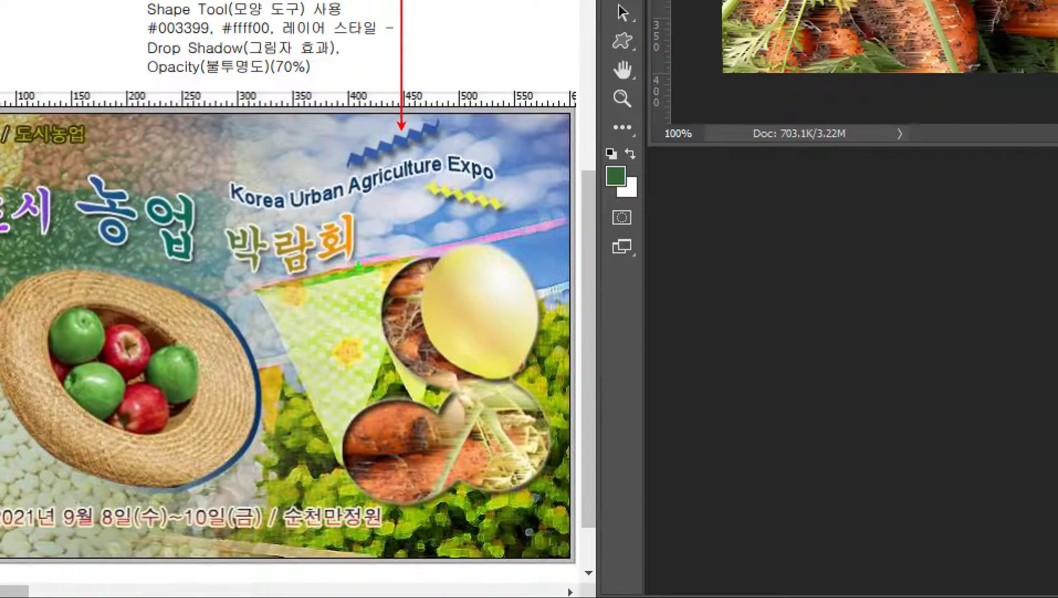
pyautogui.moveTo(298, 204); pyautogui.dragTo(577, 538)
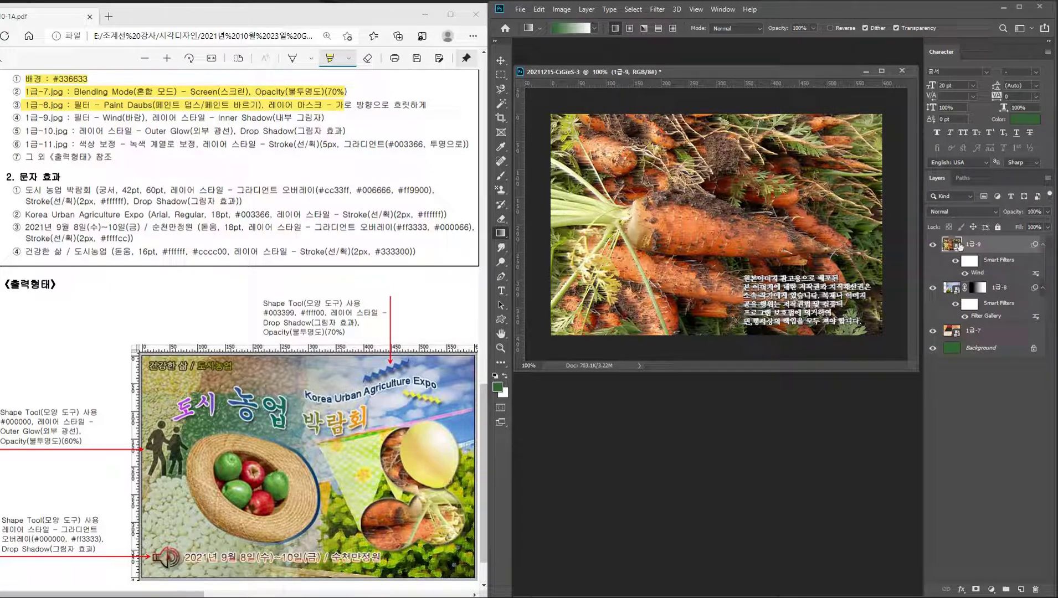
# - Flip the carrot layer 1급-9 horizontally with Free Transform, accepting the smart filter warning
pyautogui.click(538, 9)
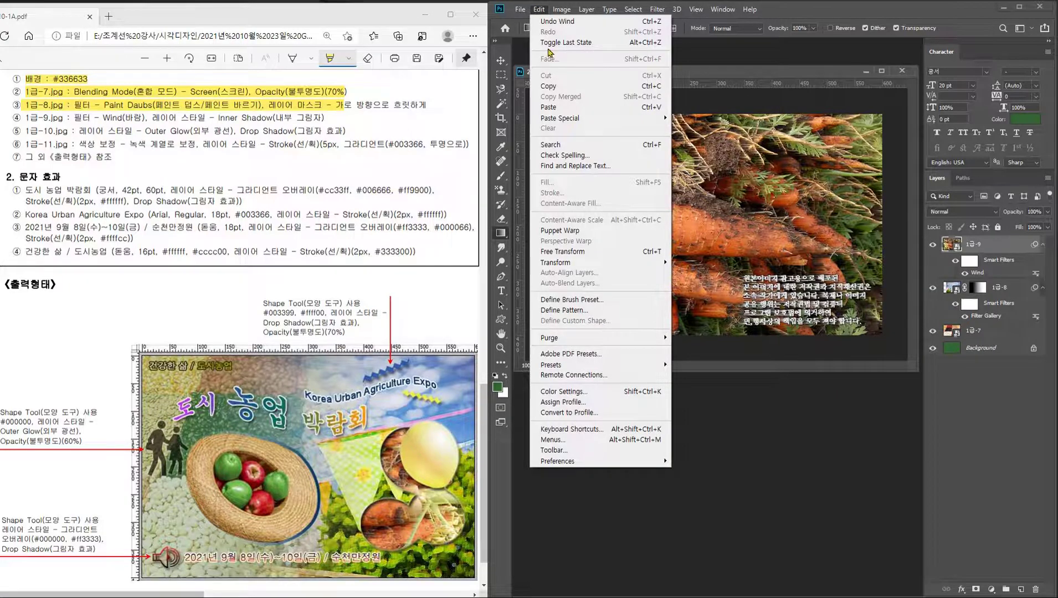
pyautogui.click(570, 253)
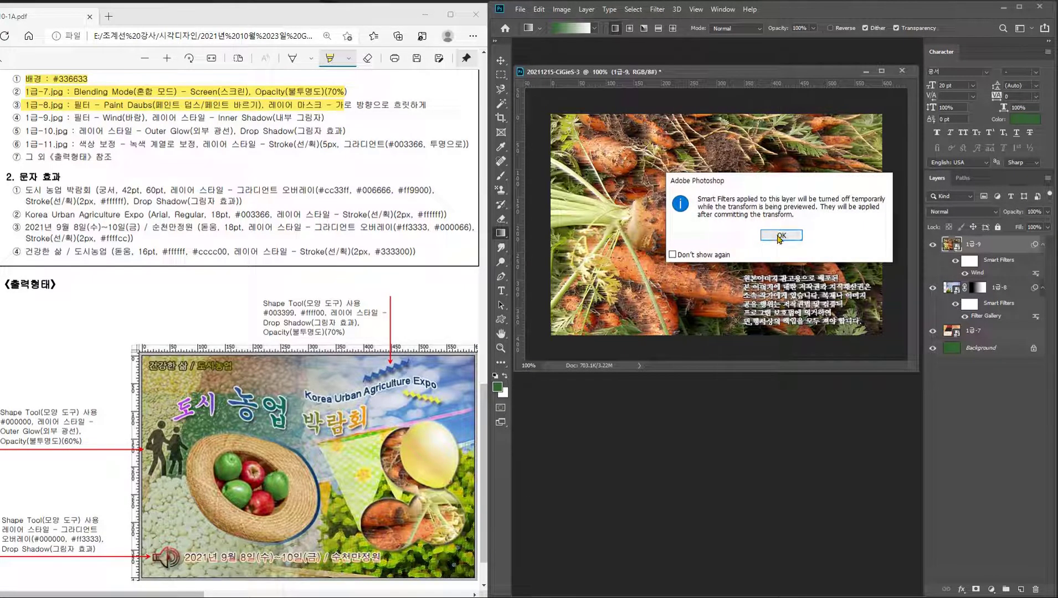
pyautogui.click(780, 236)
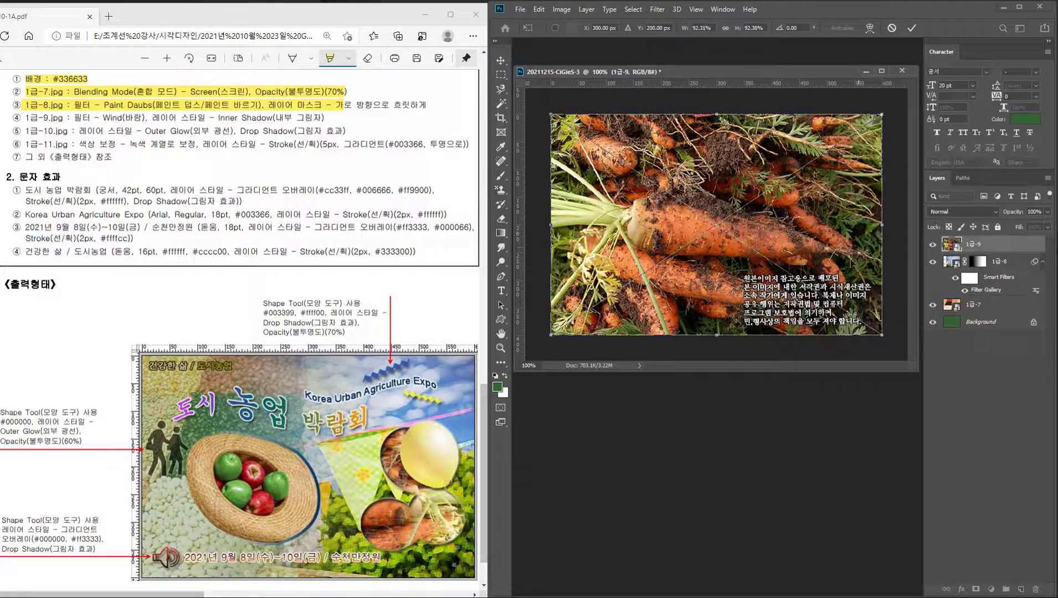
pyautogui.rightClick(762, 229)
pyautogui.click(821, 357)
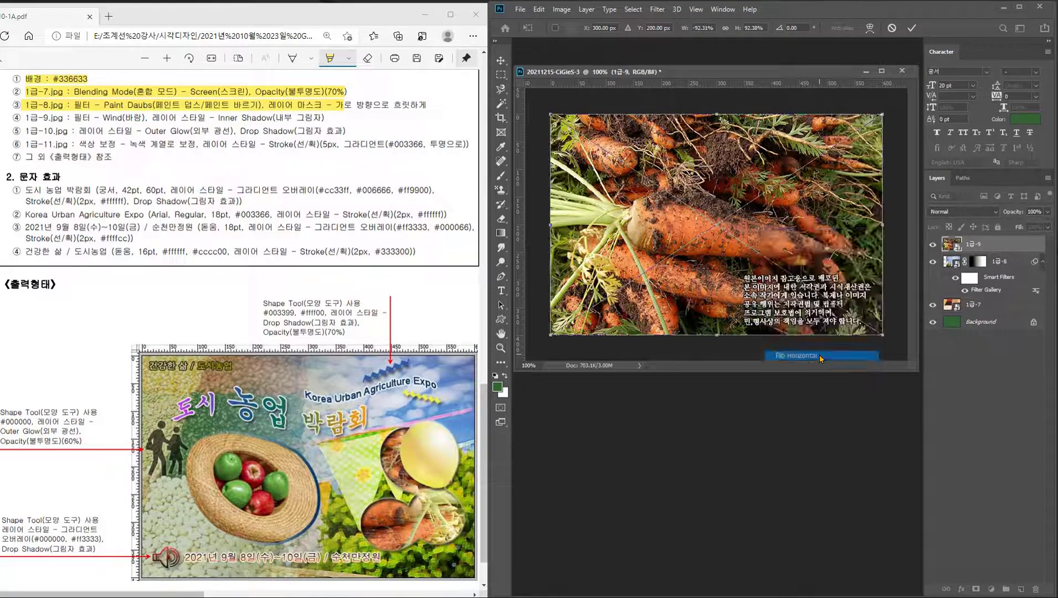
pyautogui.press('Return')
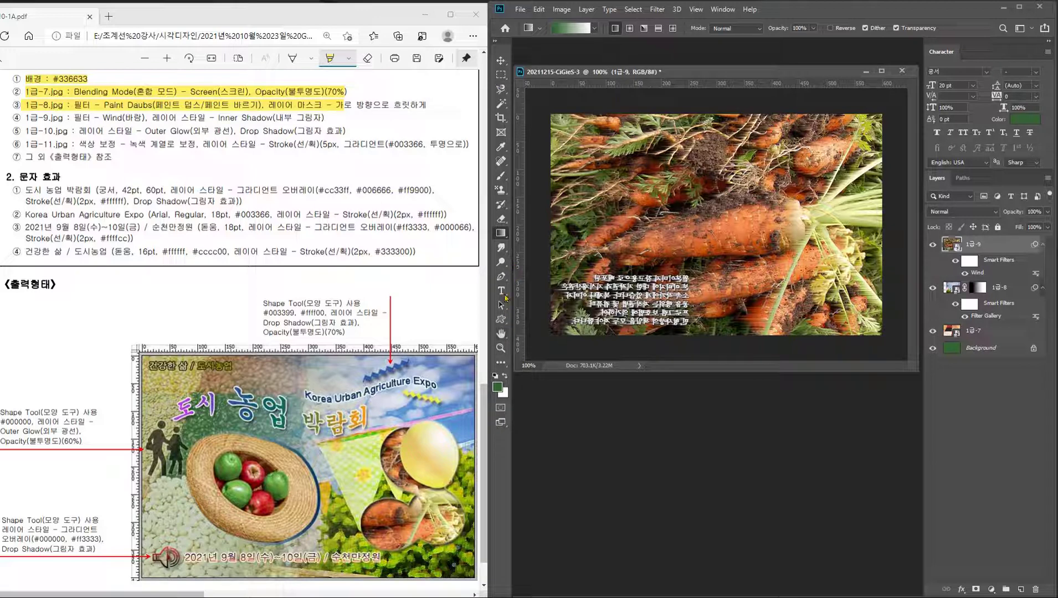
# - Set up the Ellipse Tool in Path mode with Combine Shapes
pyautogui.click(500, 319)
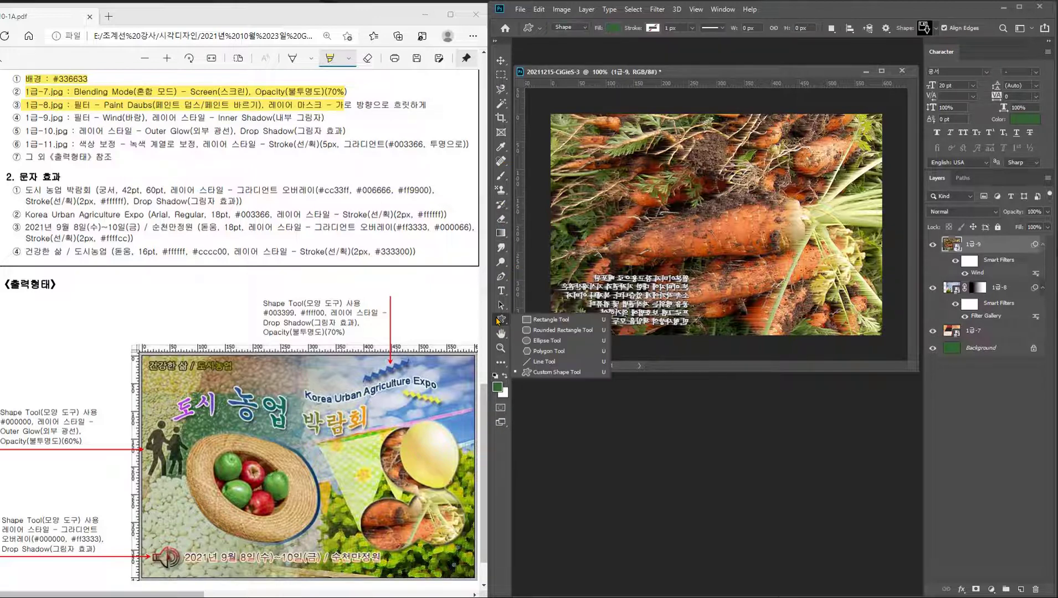
pyautogui.click(546, 343)
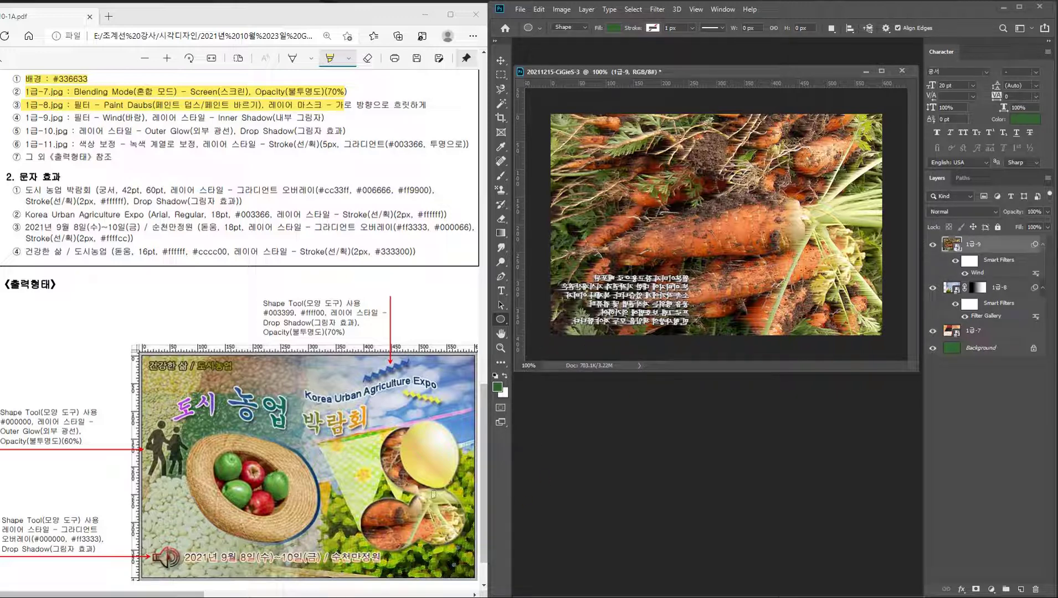
pyautogui.click(580, 30)
pyautogui.click(575, 47)
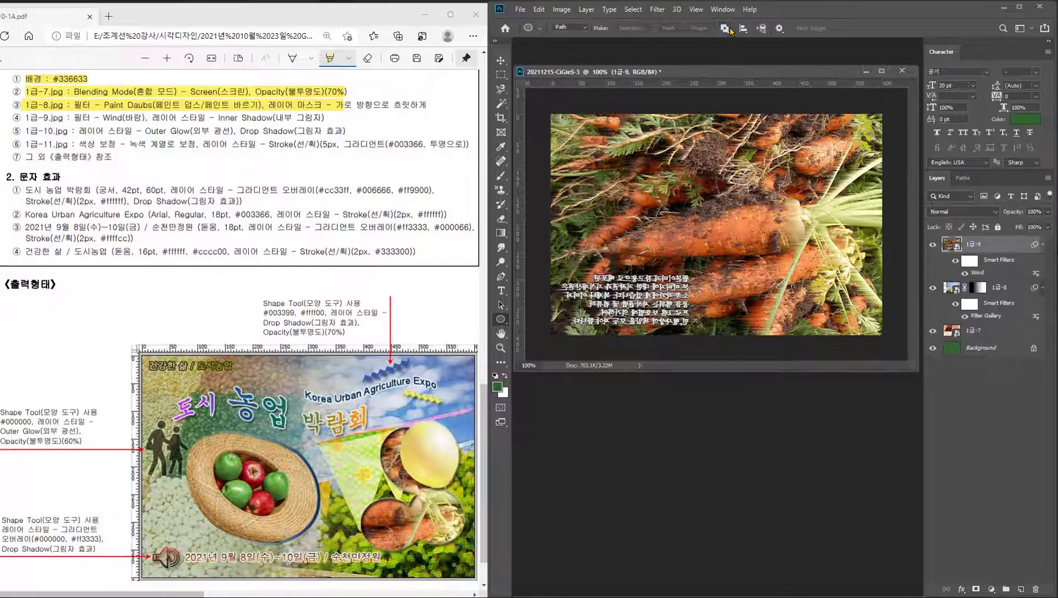
pyautogui.click(724, 28)
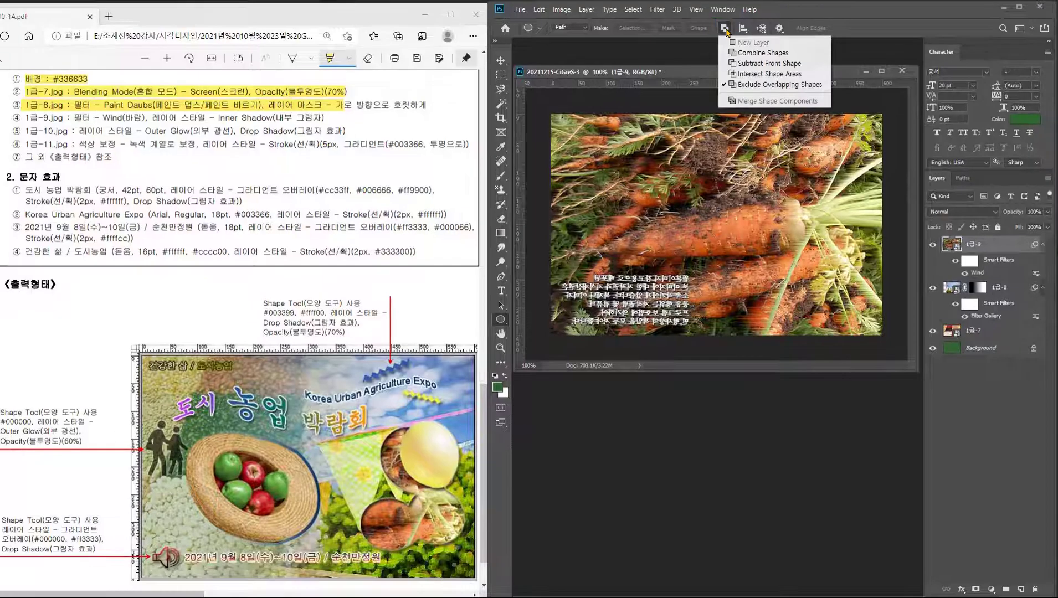
pyautogui.click(792, 53)
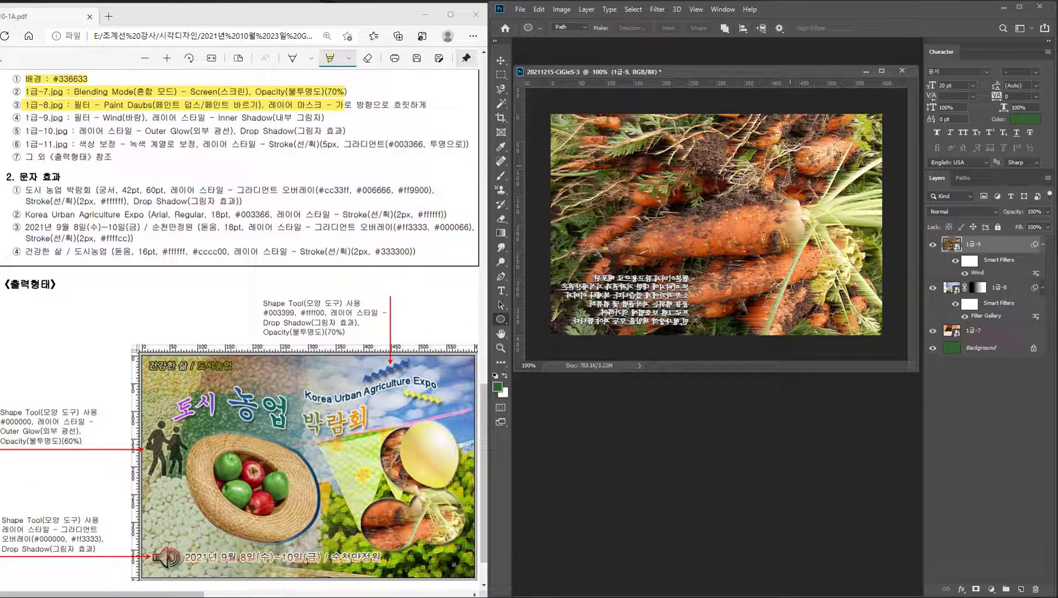
# - Draw three overlapping circle paths over the carrots and nudge one slightly right
pyautogui.moveTo(771, 148); pyautogui.dragTo(827, 219)
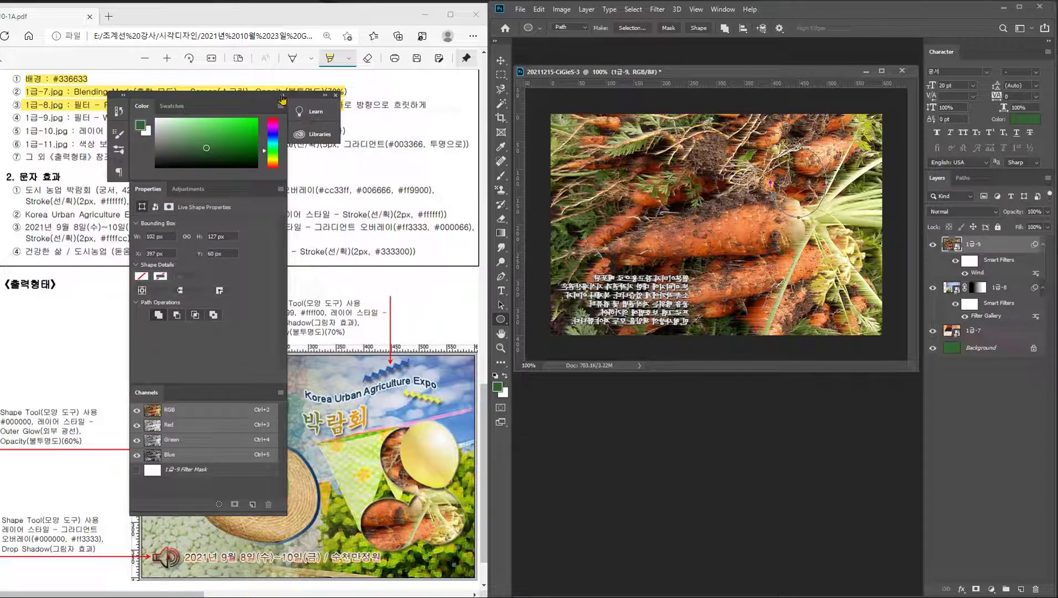
pyautogui.click(336, 96)
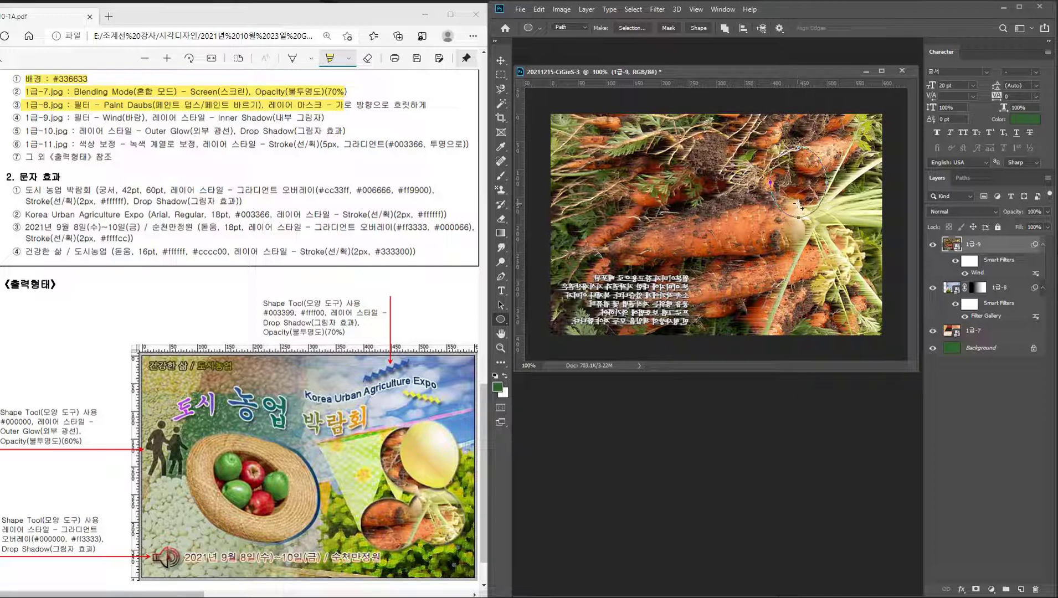
pyautogui.moveTo(797, 201); pyautogui.dragTo(856, 255)
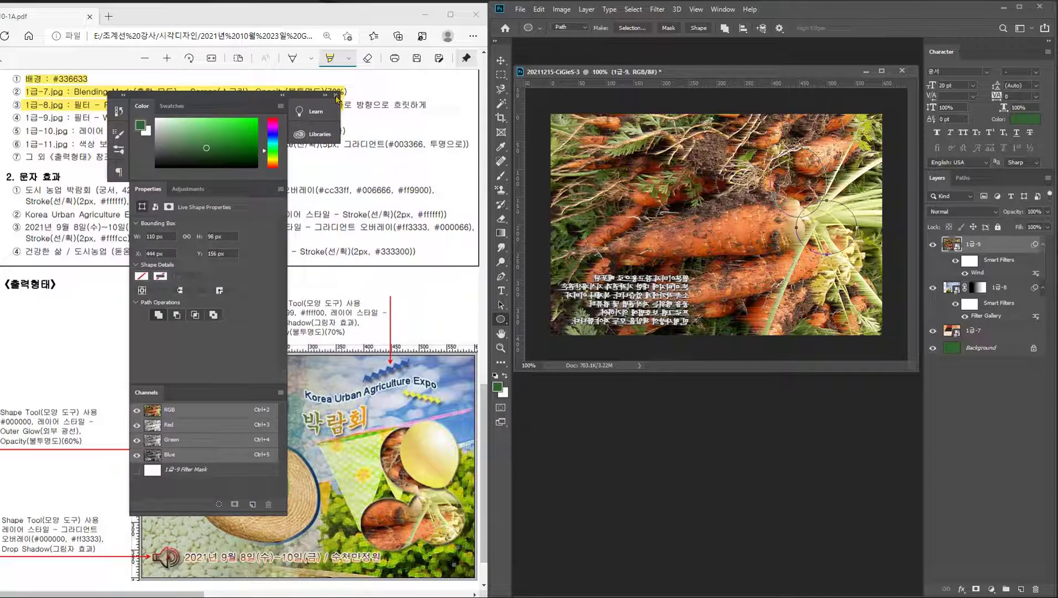
pyautogui.click(335, 95)
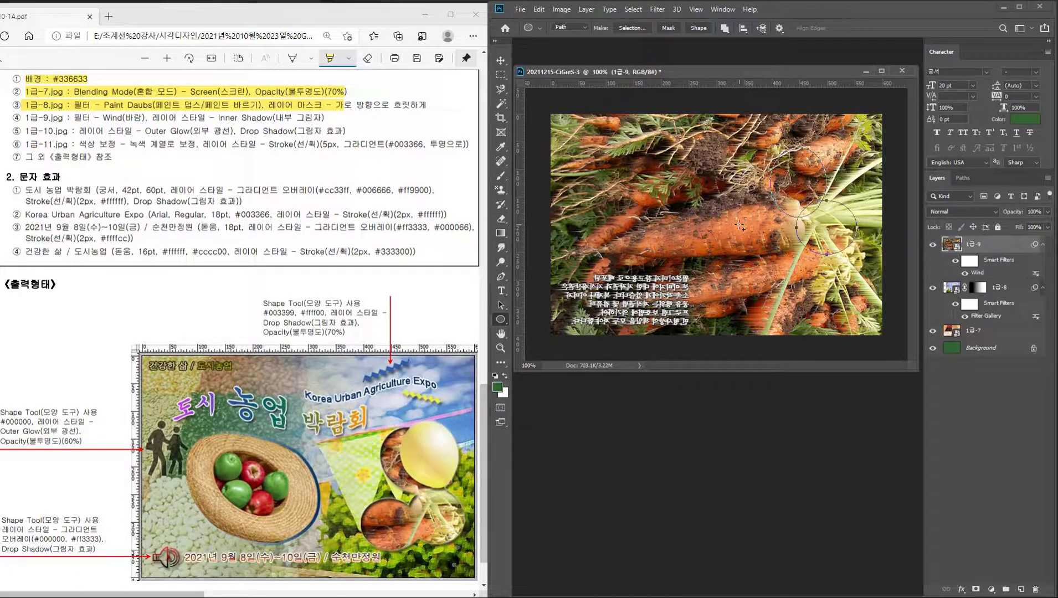
pyautogui.moveTo(740, 225)
pyautogui.mouseDown()
pyautogui.moveTo(811, 270)
pyautogui.moveTo(794, 272)
pyautogui.mouseUp()
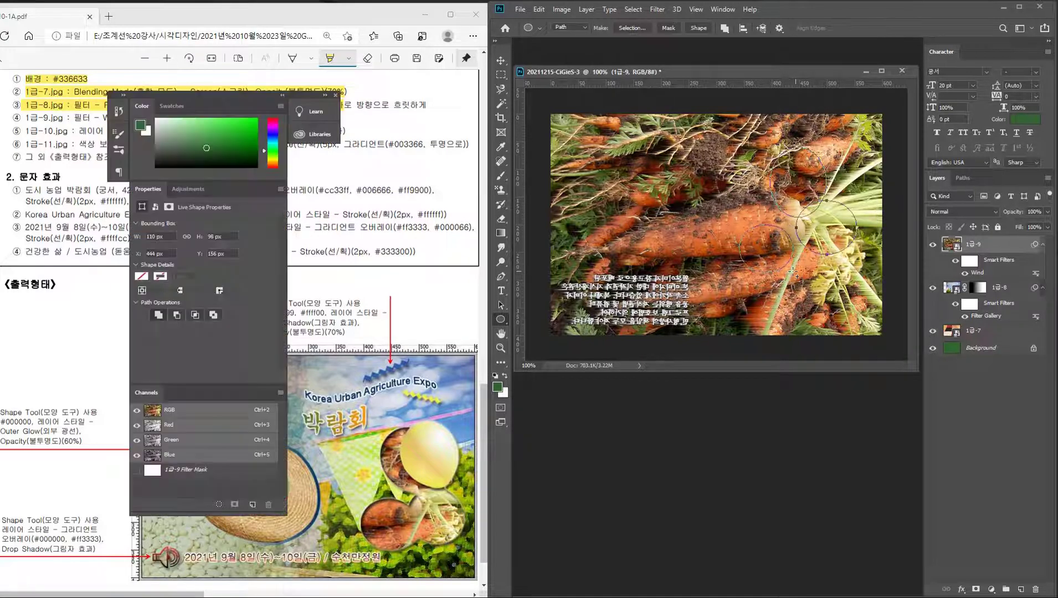
pyautogui.click(335, 97)
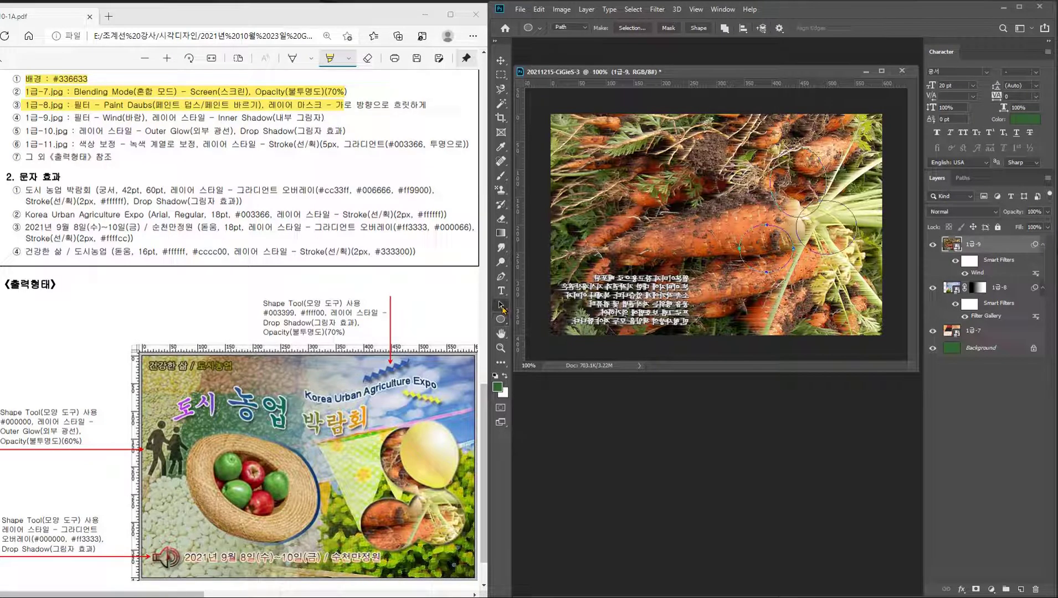
pyautogui.click(501, 306)
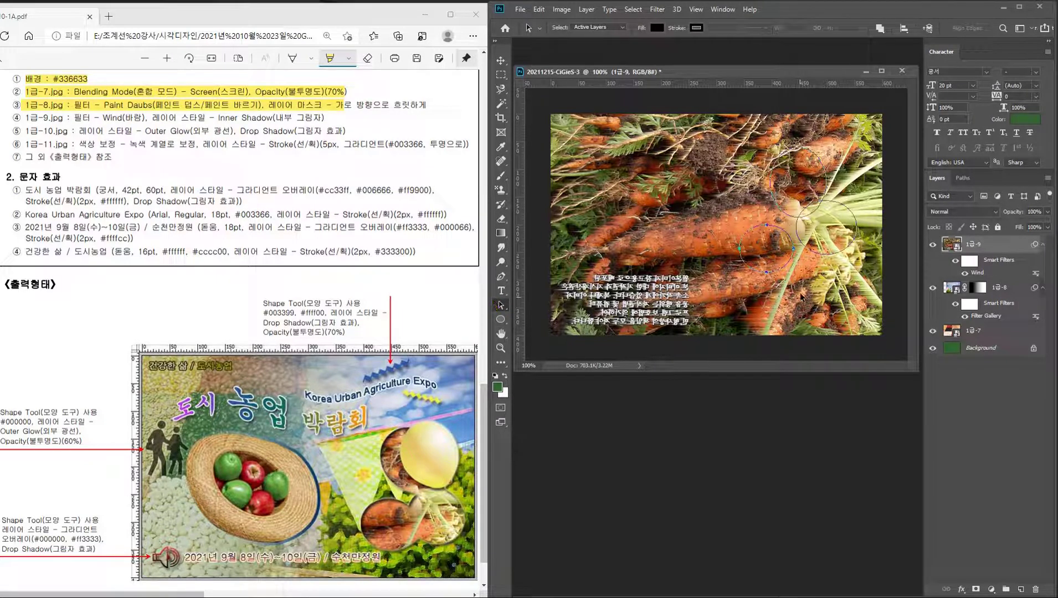
pyautogui.moveTo(798, 253); pyautogui.dragTo(809, 250)
# - Rotate the upper circle path about 17° and convert it to a regular path
pyautogui.click(817, 156)
pyautogui.click(539, 9)
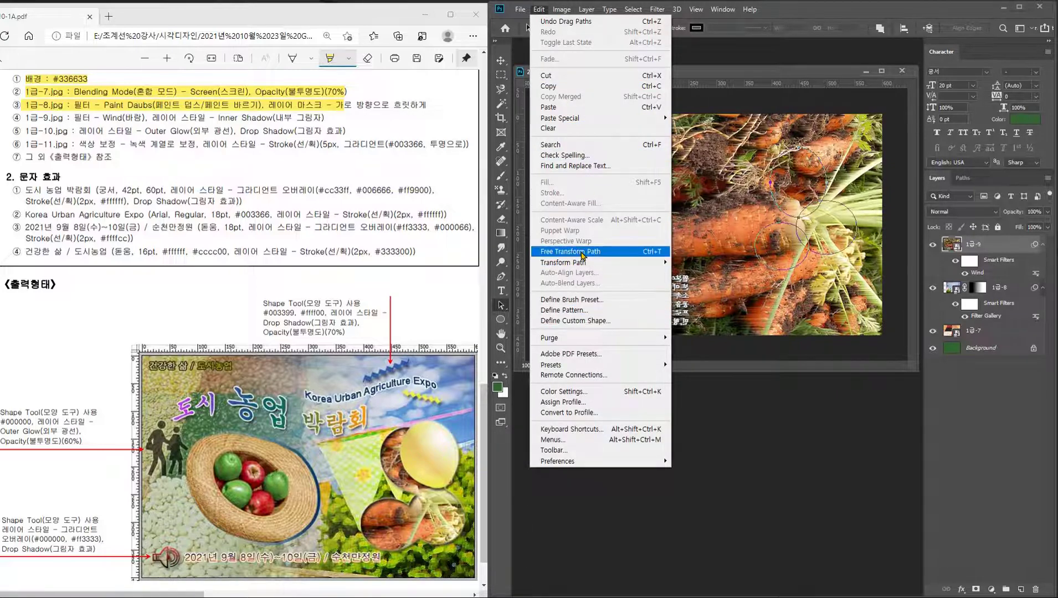
pyautogui.click(571, 252)
pyautogui.moveTo(836, 225); pyautogui.dragTo(843, 211)
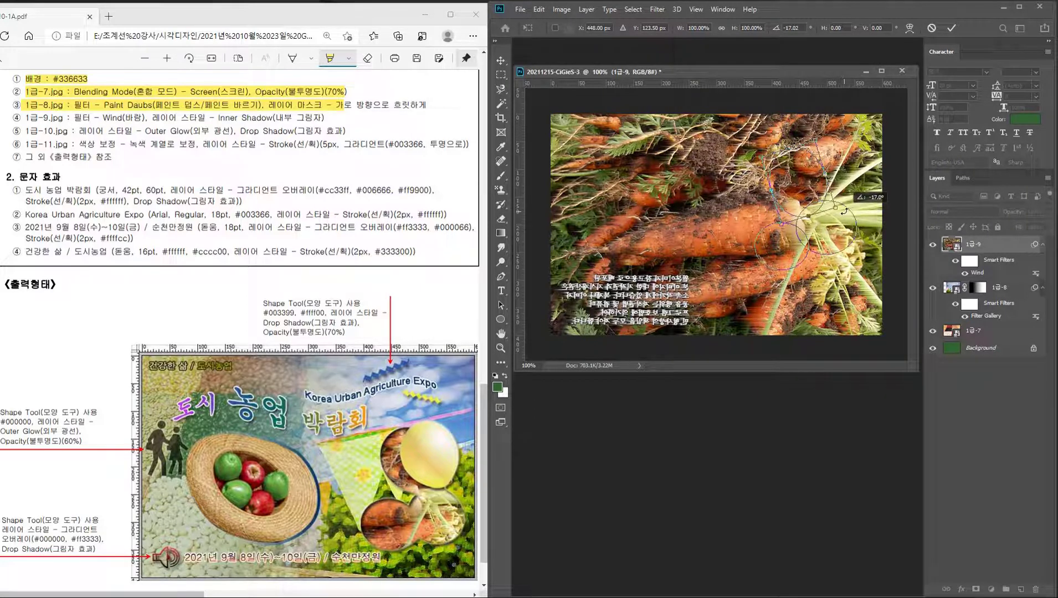
pyautogui.press('Return')
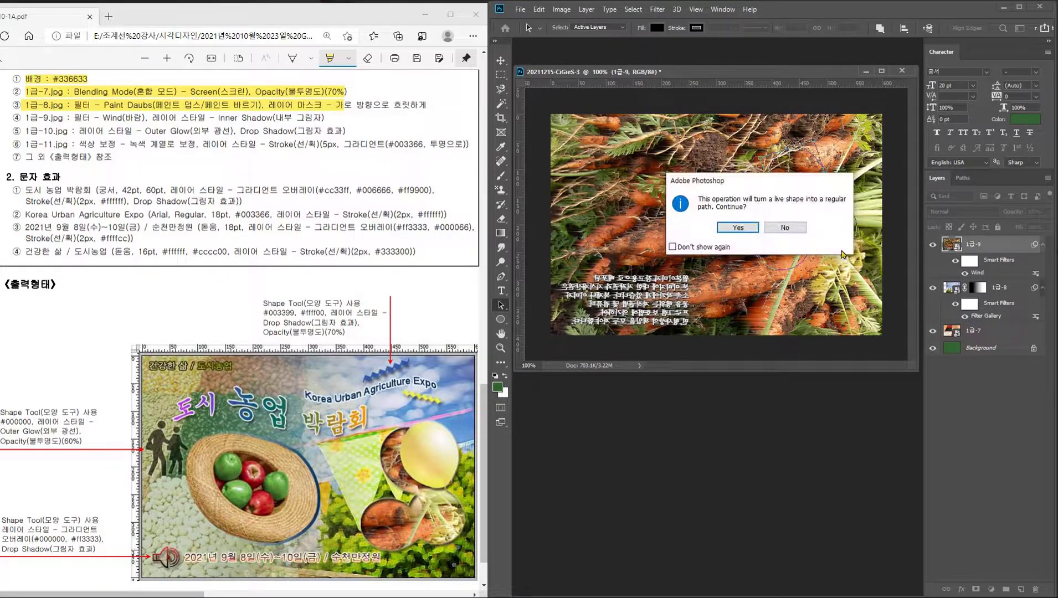
pyautogui.click(737, 227)
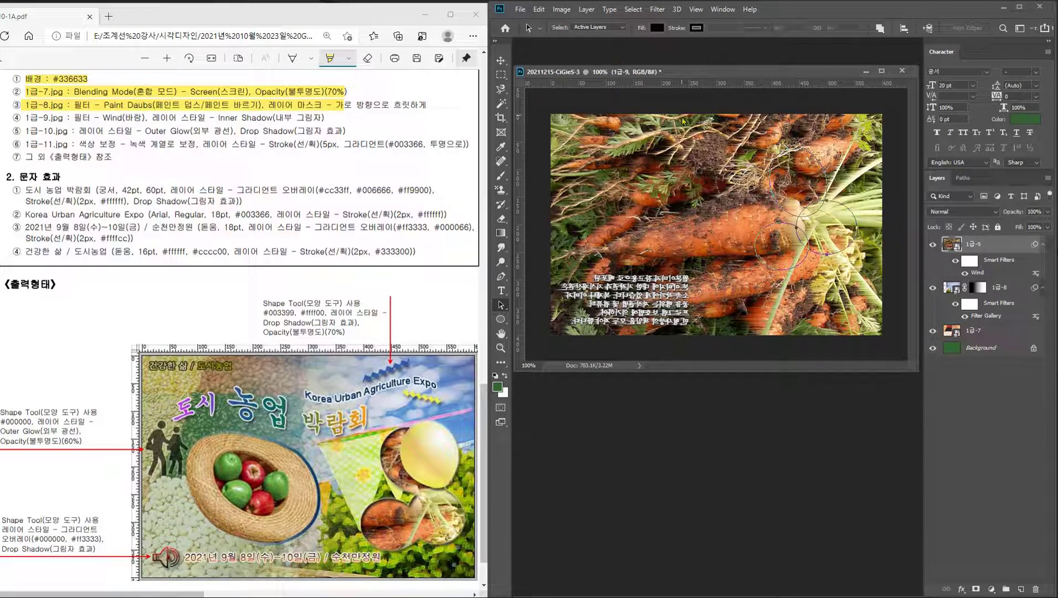
# - Rotate another circle path about 10° the other way and convert it to a regular path
pyautogui.click(542, 11)
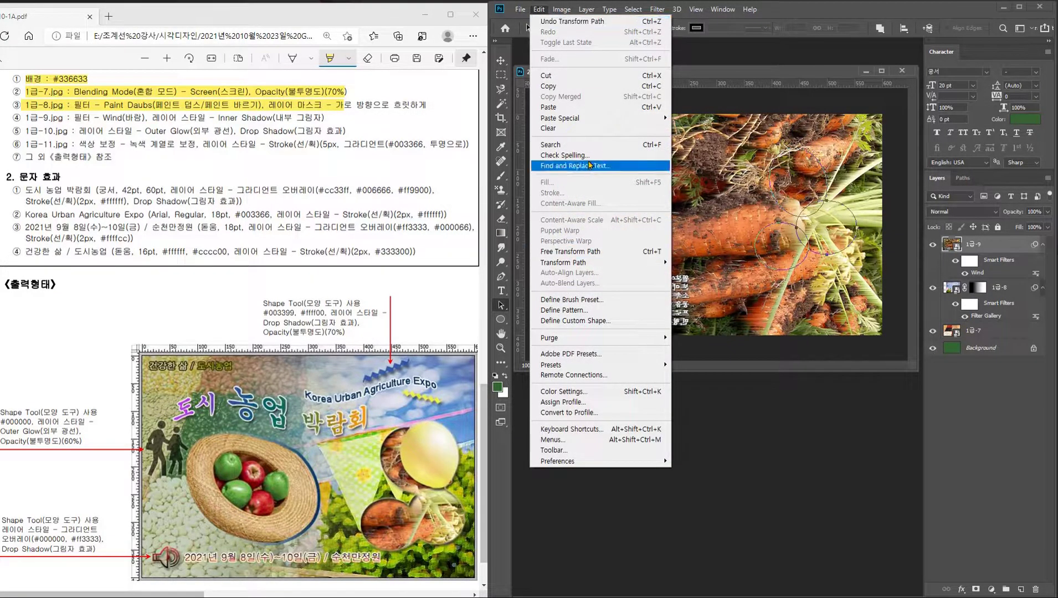
pyautogui.click(594, 251)
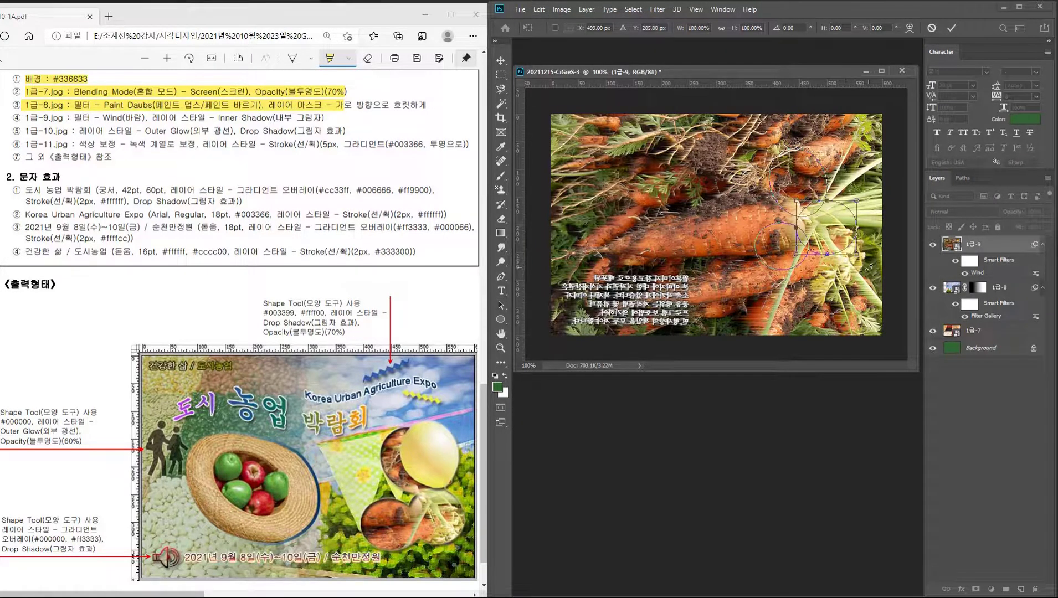
pyautogui.moveTo(868, 268); pyautogui.dragTo(862, 275)
pyautogui.press('Return')
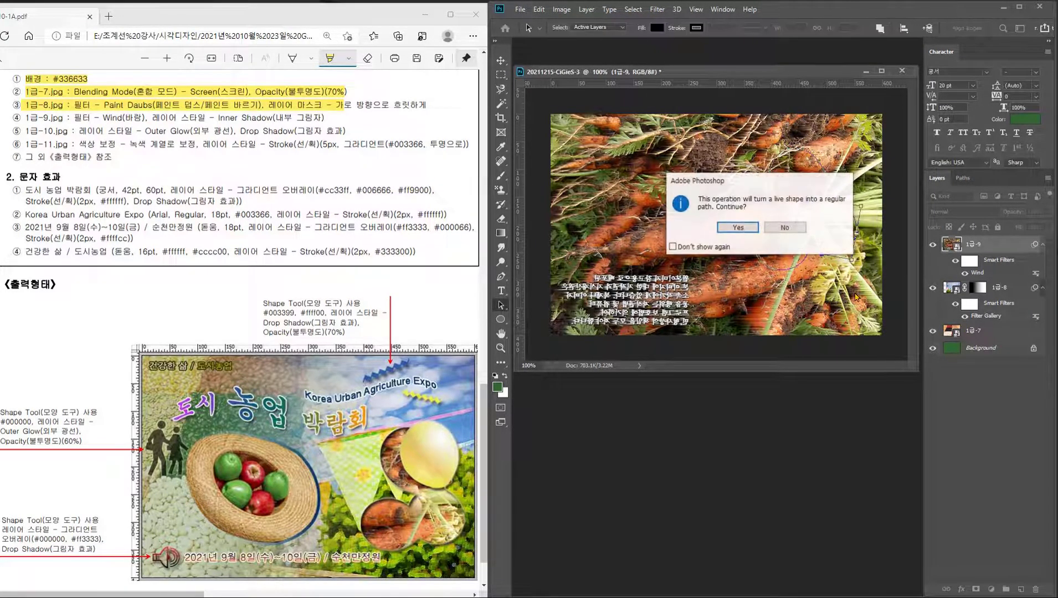
pyautogui.click(737, 227)
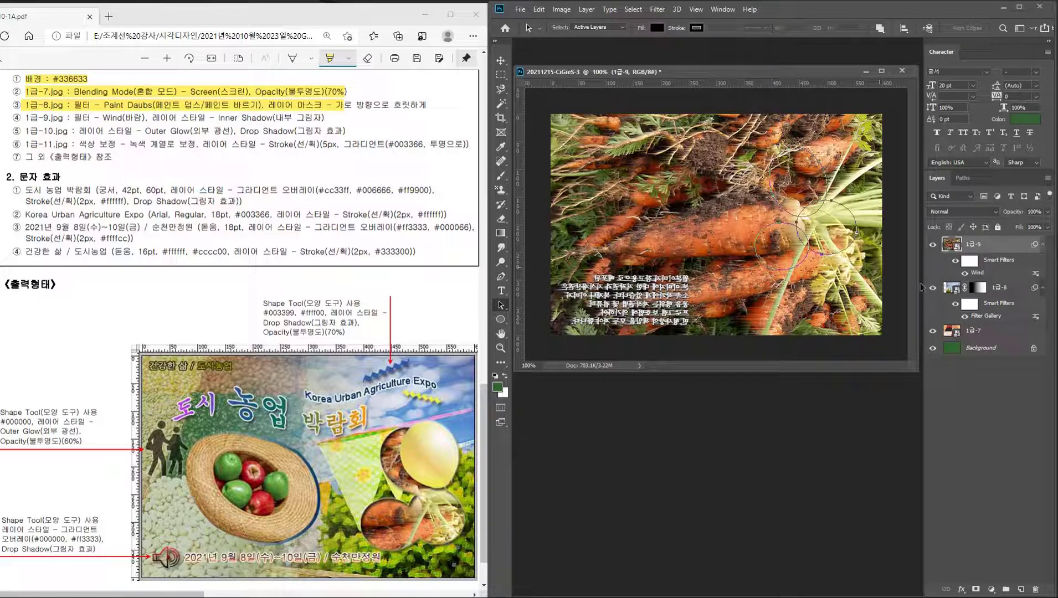
# - Select the Work Path and use it as a vector mask on the carrot layer
pyautogui.click(964, 178)
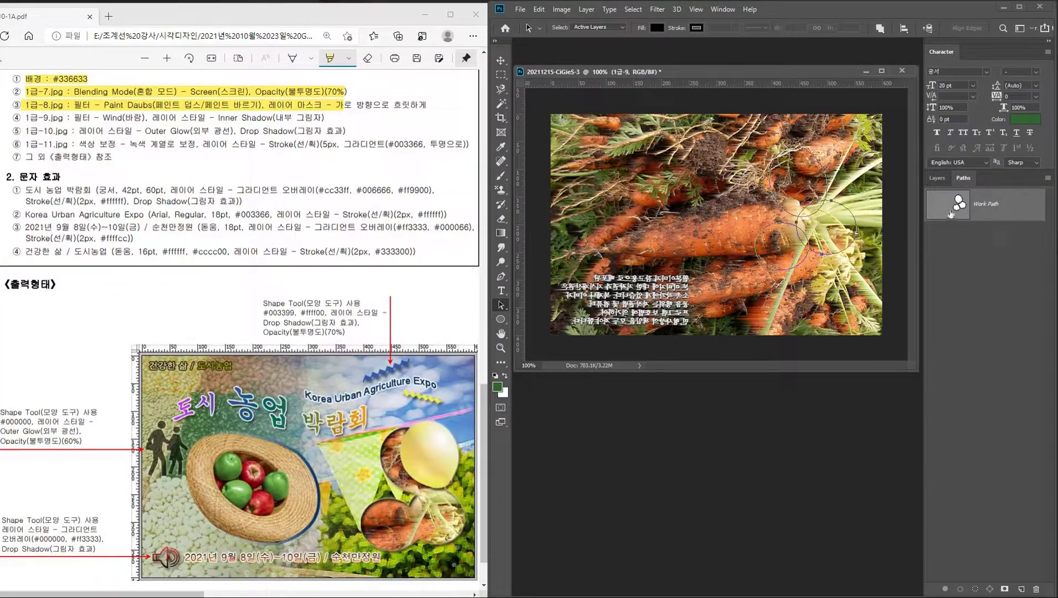
pyautogui.click(969, 254)
pyautogui.click(936, 178)
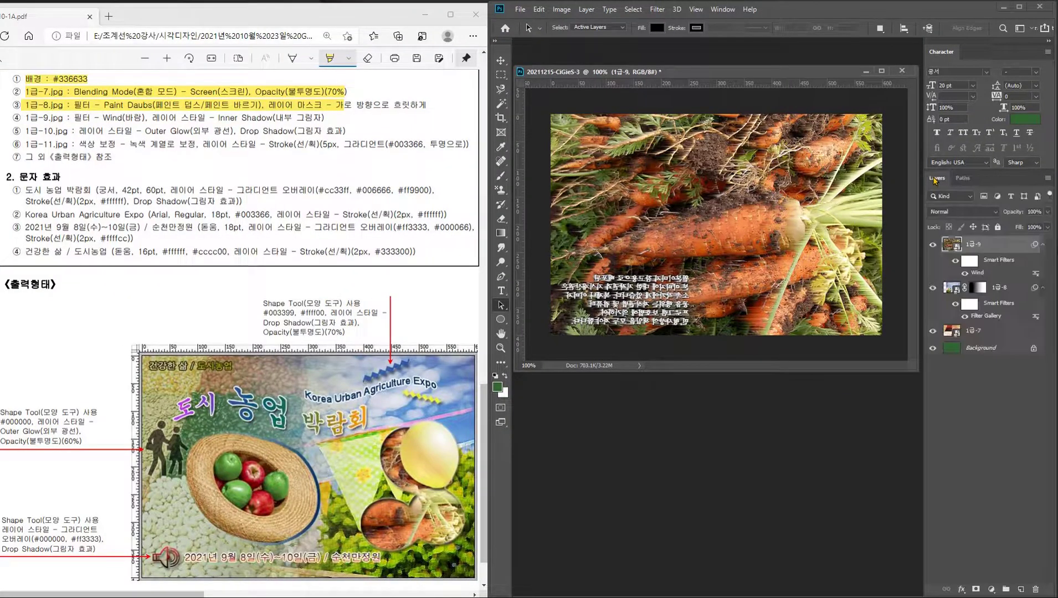
pyautogui.click(962, 178)
pyautogui.click(994, 204)
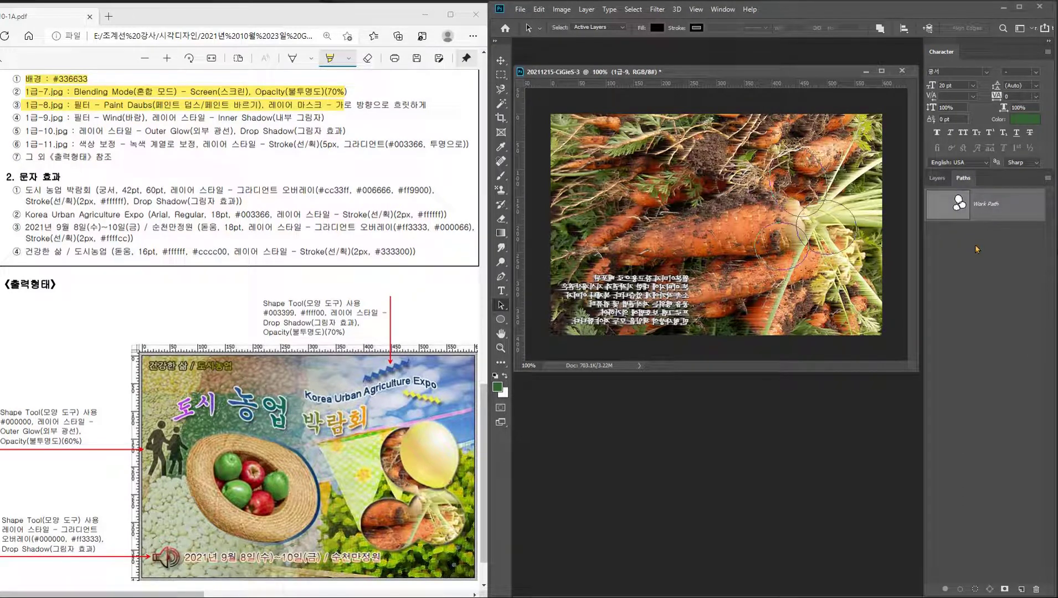
pyautogui.click(993, 256)
pyautogui.click(991, 216)
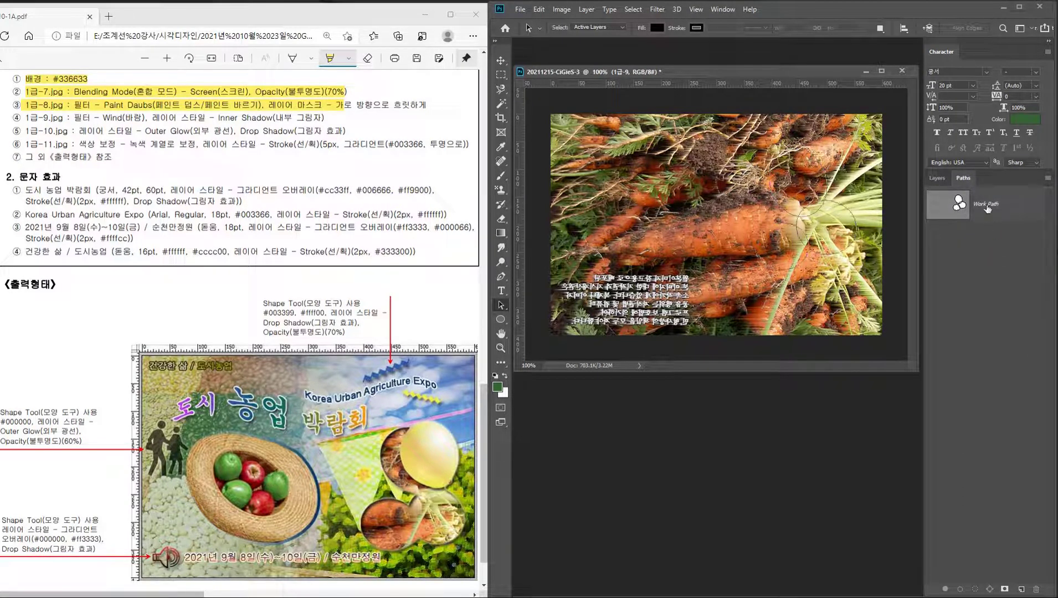
pyautogui.click(937, 179)
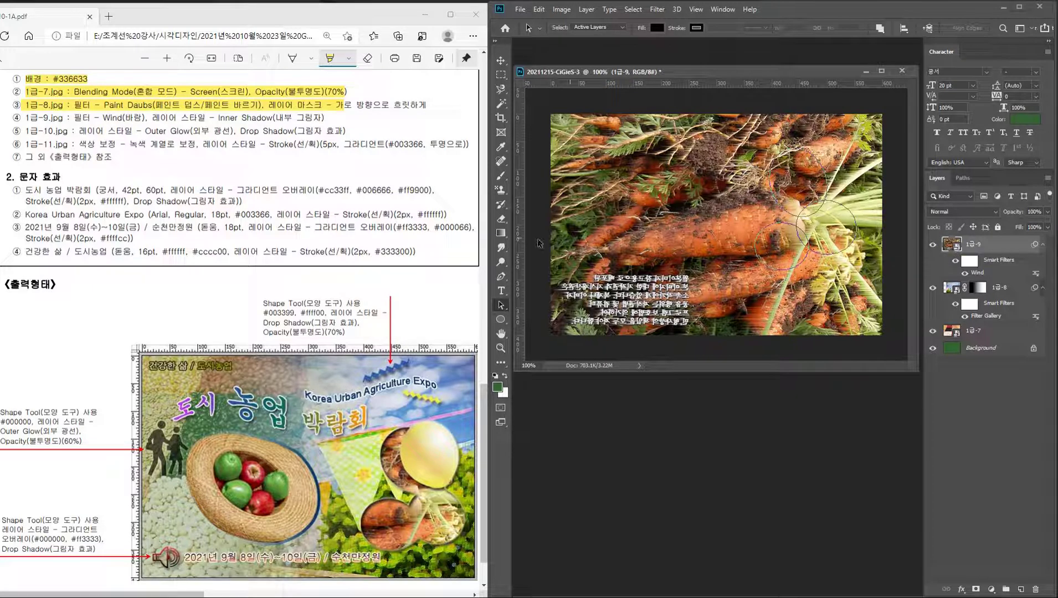
pyautogui.click(501, 323)
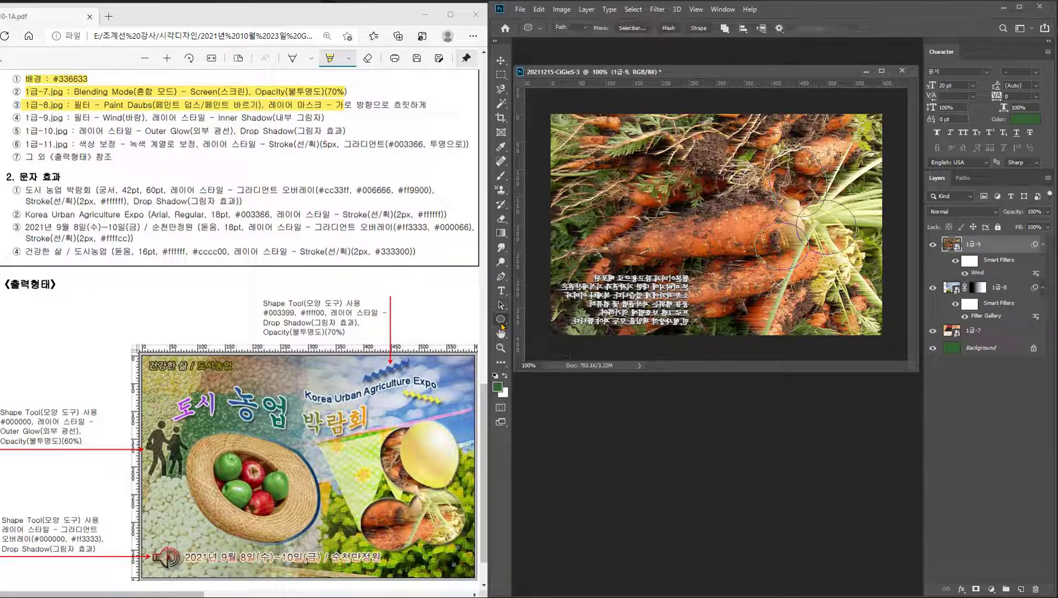
pyautogui.click(669, 29)
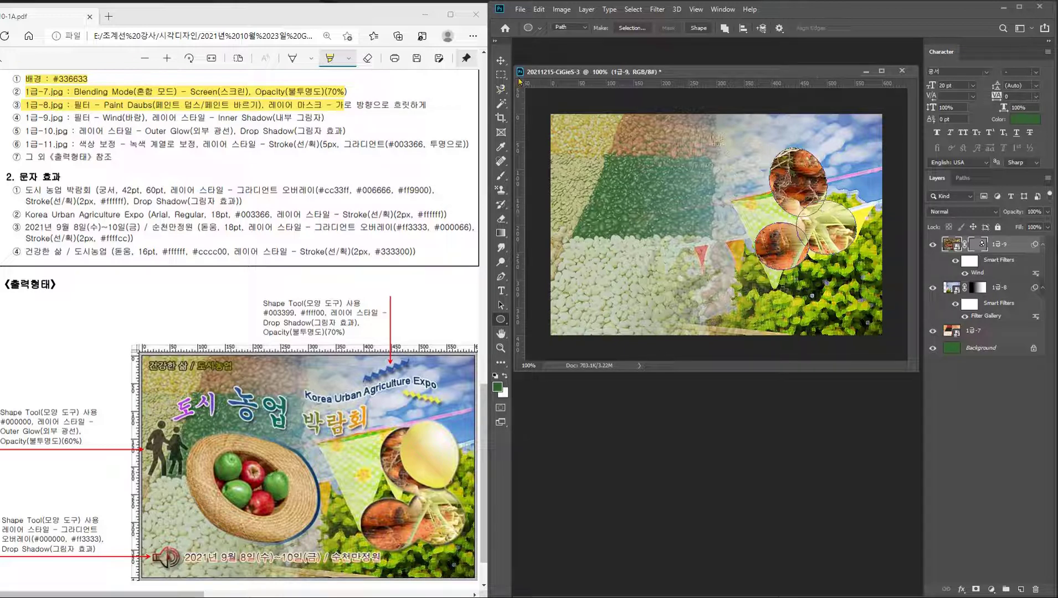
# - Move the masked 1급-9 layer down and to the right on the poster
pyautogui.click(501, 59)
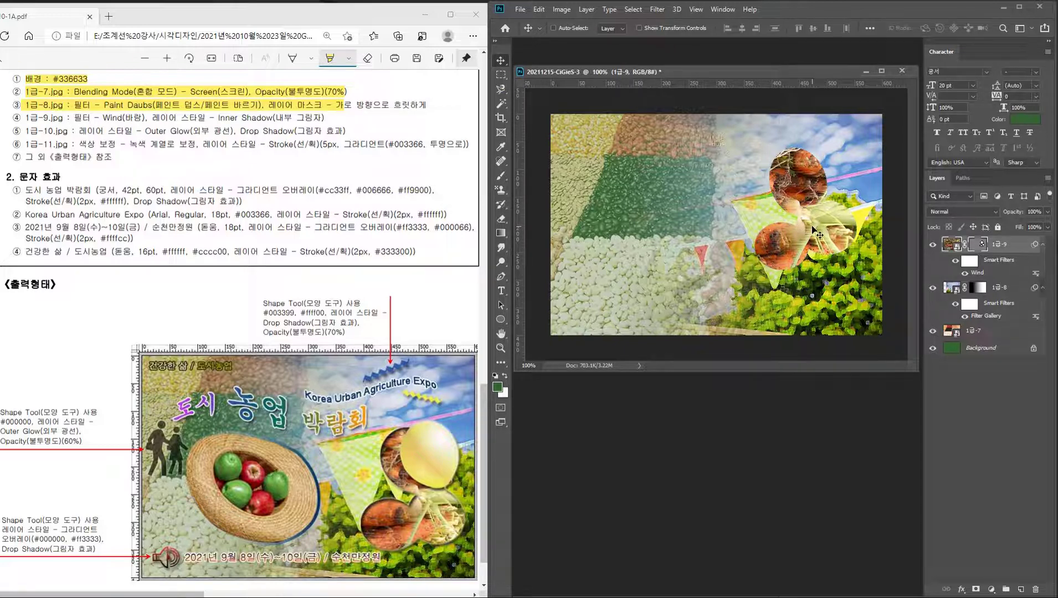
pyautogui.moveTo(812, 227); pyautogui.dragTo(823, 265)
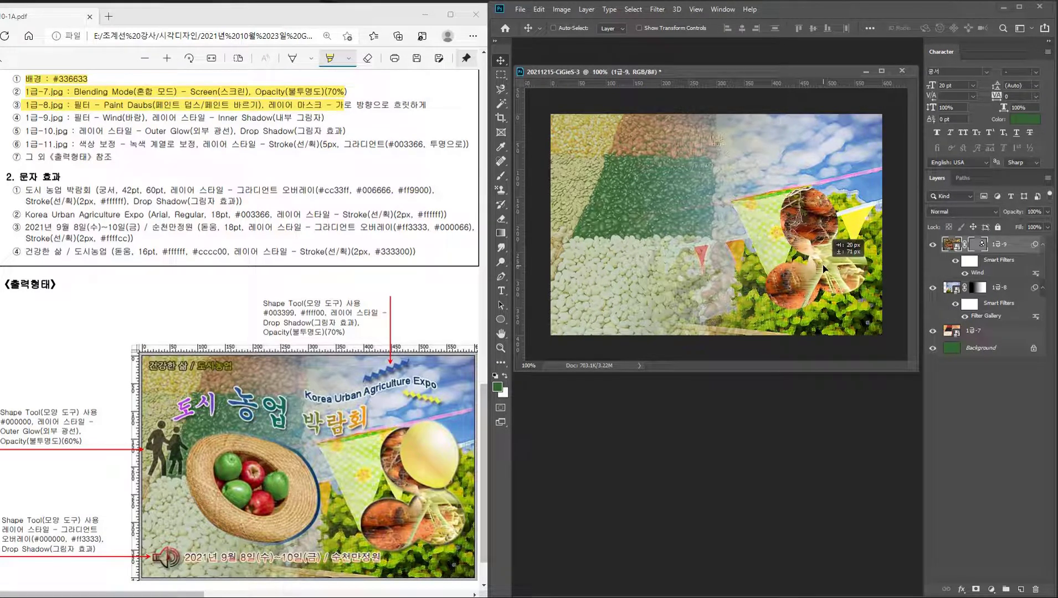
pyautogui.moveTo(824, 268); pyautogui.dragTo(829, 266)
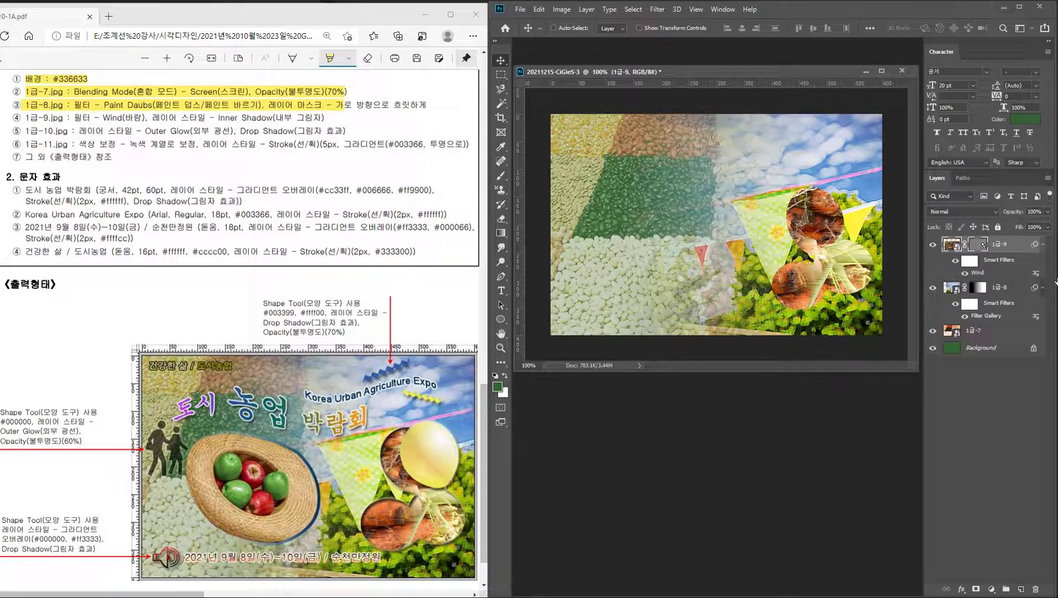
pyautogui.click(962, 590)
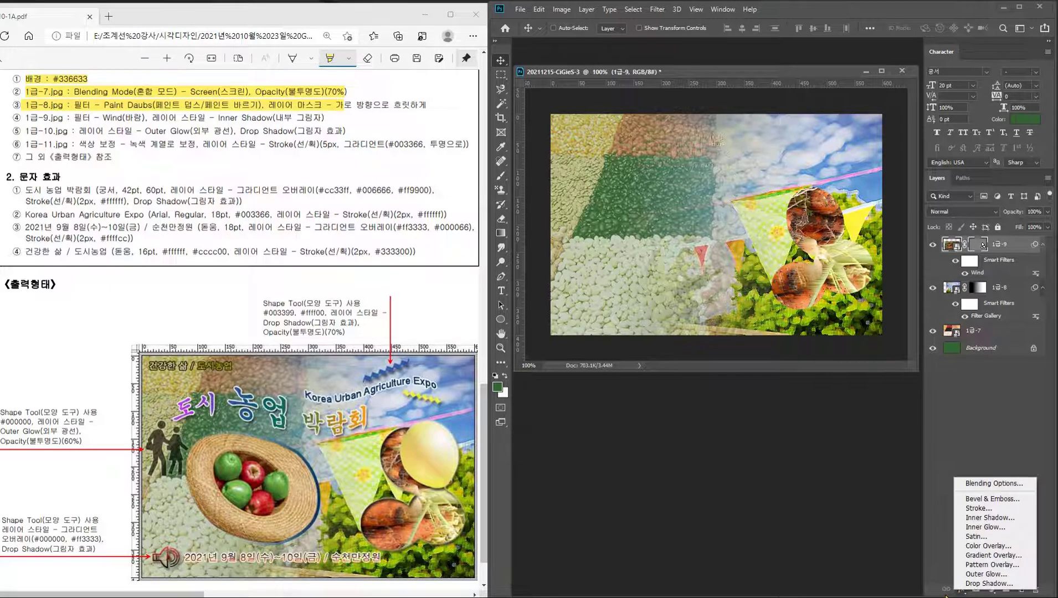
# - Add an Inner Shadow to layer 1급-9 and set its angle to 126°
pyautogui.click(1002, 519)
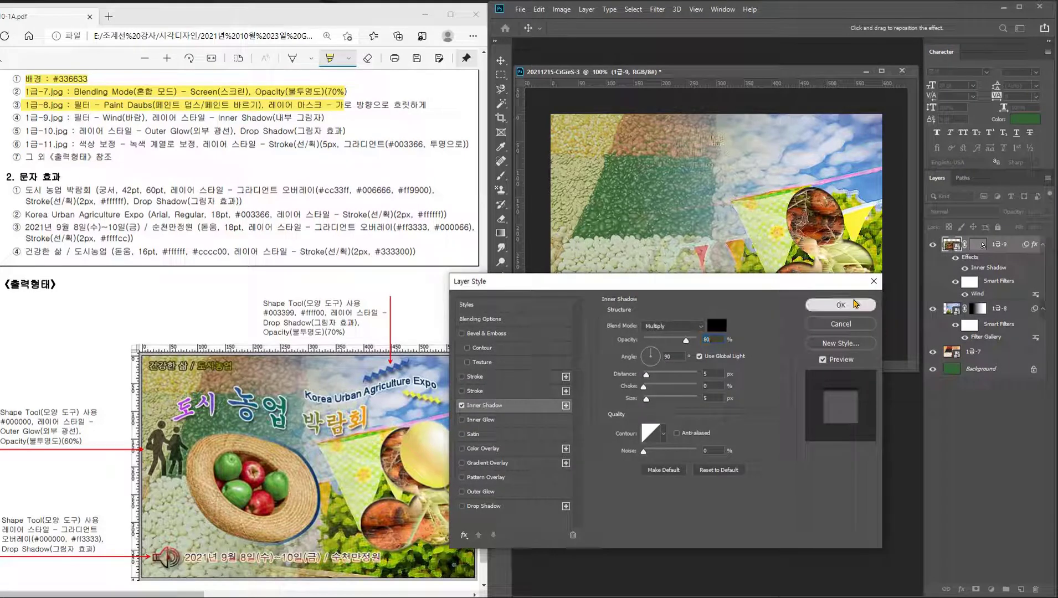
pyautogui.click(855, 304)
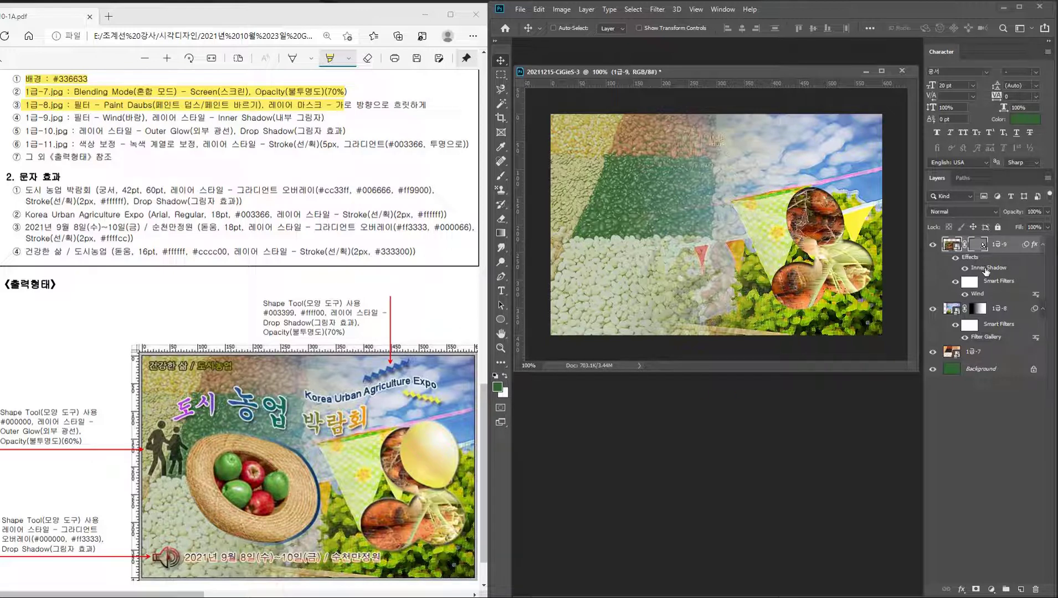
pyautogui.doubleClick(986, 269)
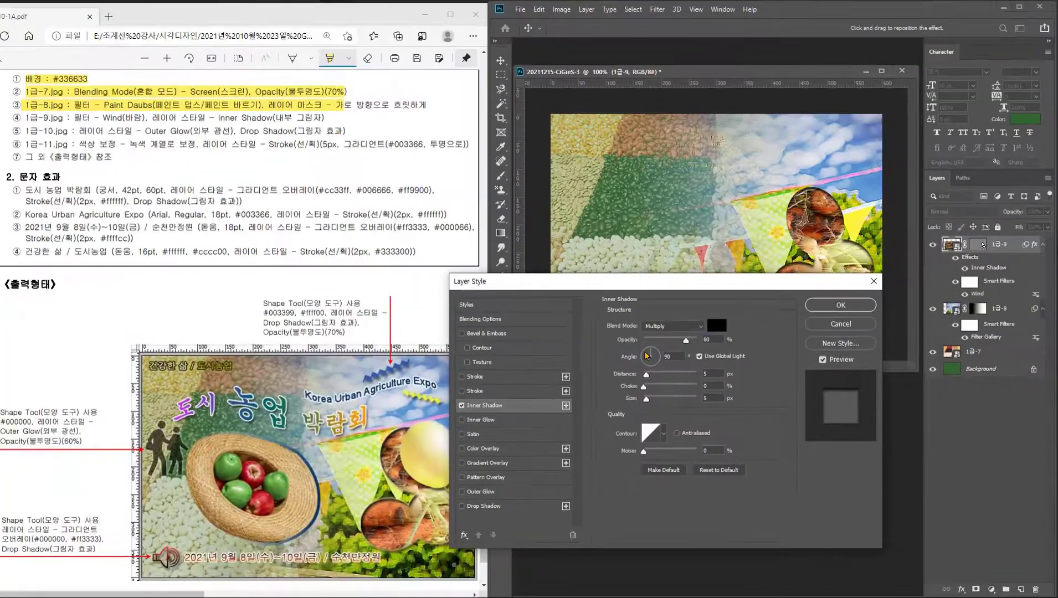
pyautogui.moveTo(647, 356); pyautogui.dragTo(649, 355)
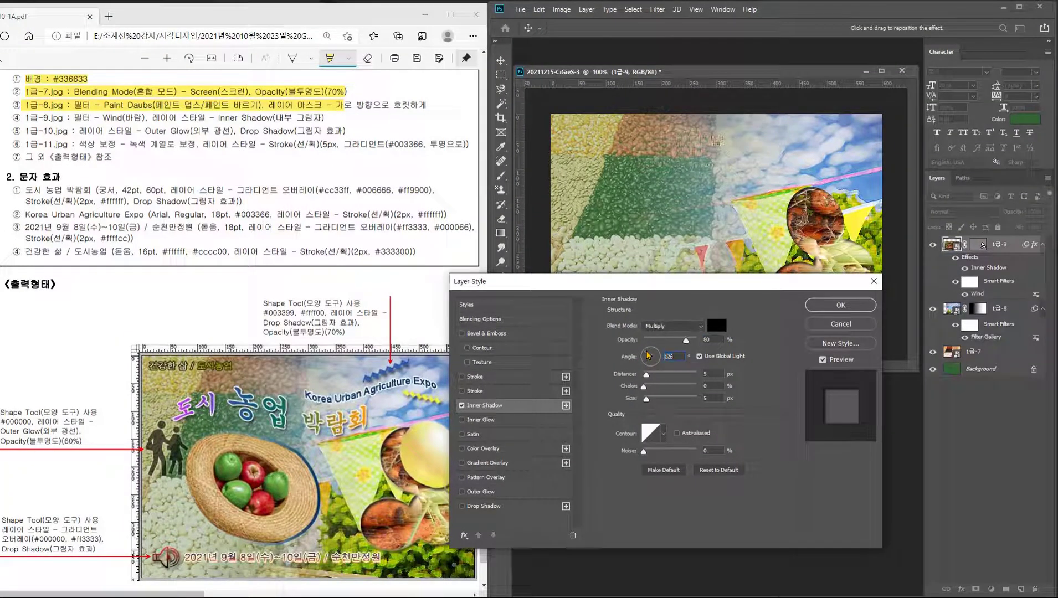
pyautogui.click(841, 305)
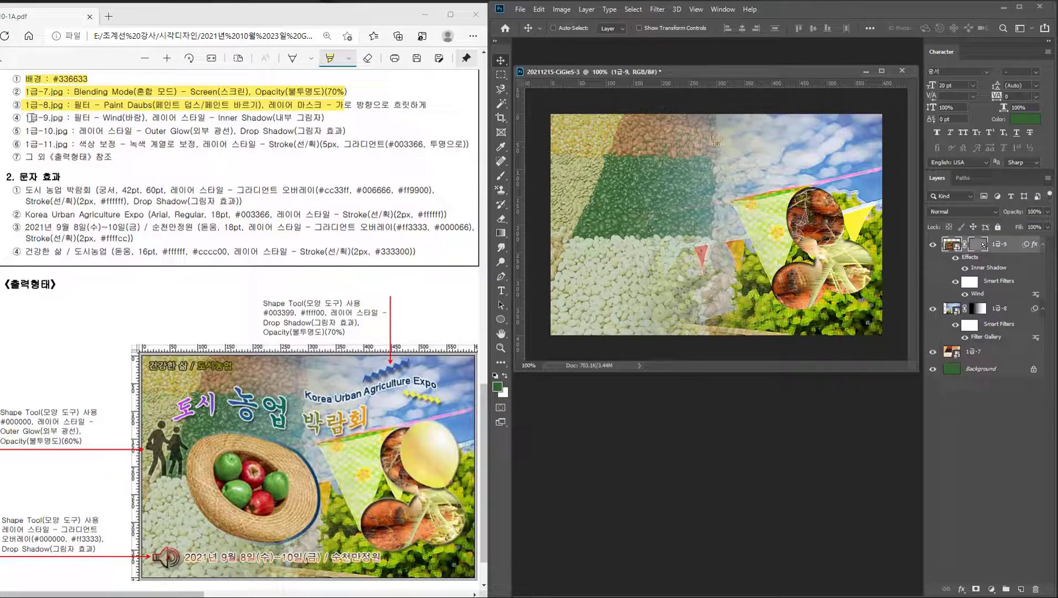
pyautogui.moveTo(28, 118); pyautogui.dragTo(332, 117)
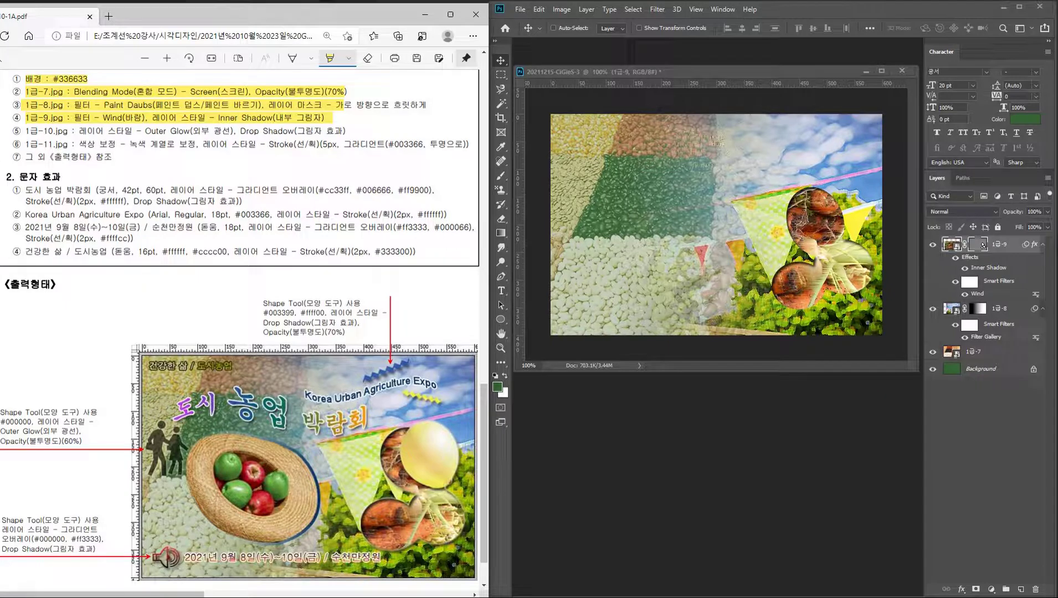
# - Commit balloon photo 1급-10 and mask it to the yellow balloon traced with Magnetic Lasso
pyautogui.click(983, 244)
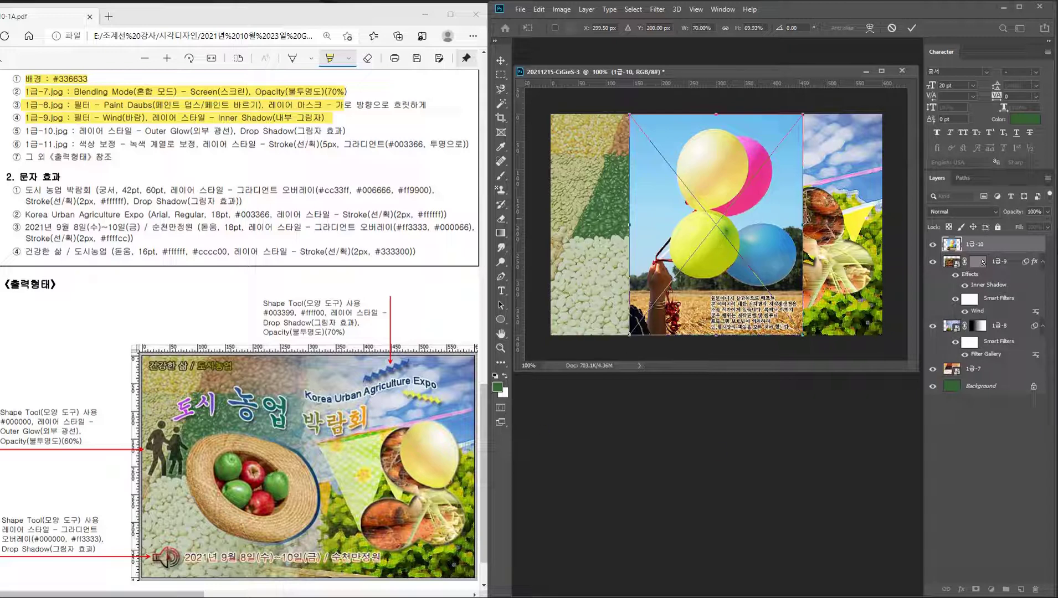
pyautogui.press('Return')
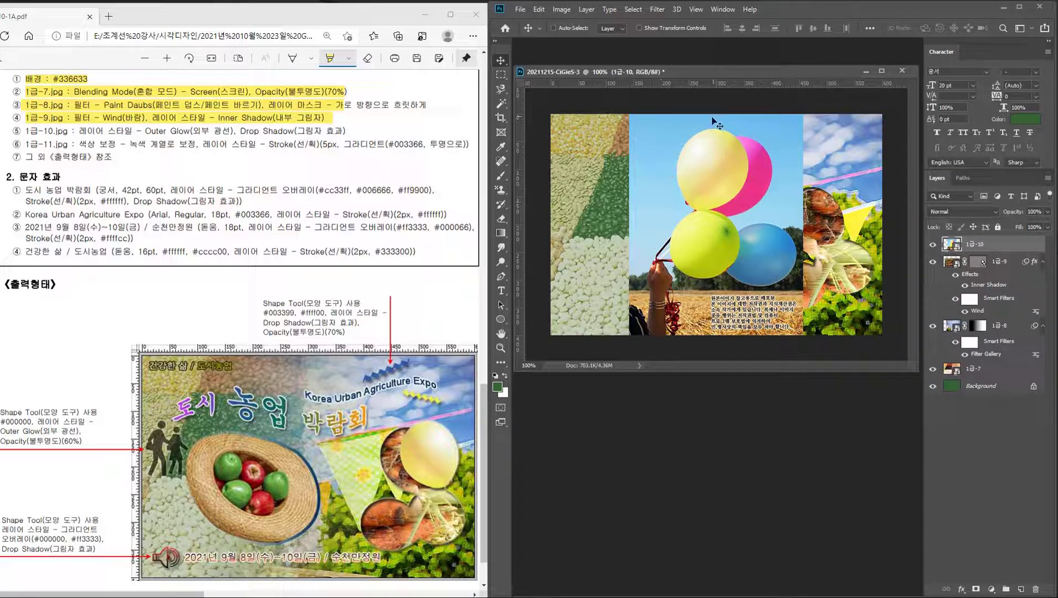
pyautogui.click(501, 89)
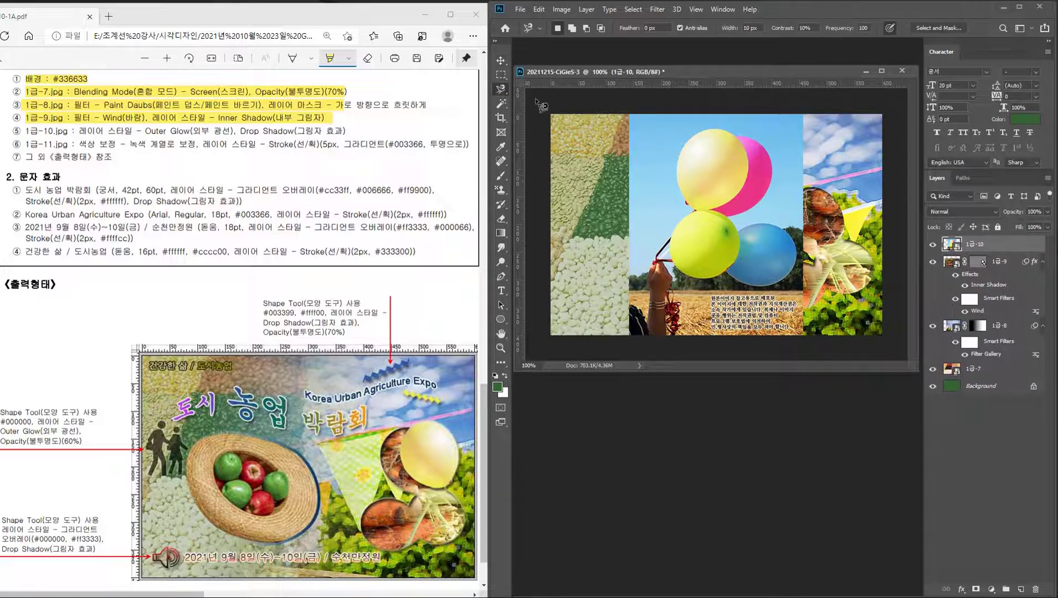
pyautogui.click(706, 212)
pyautogui.click(708, 214)
pyautogui.click(976, 590)
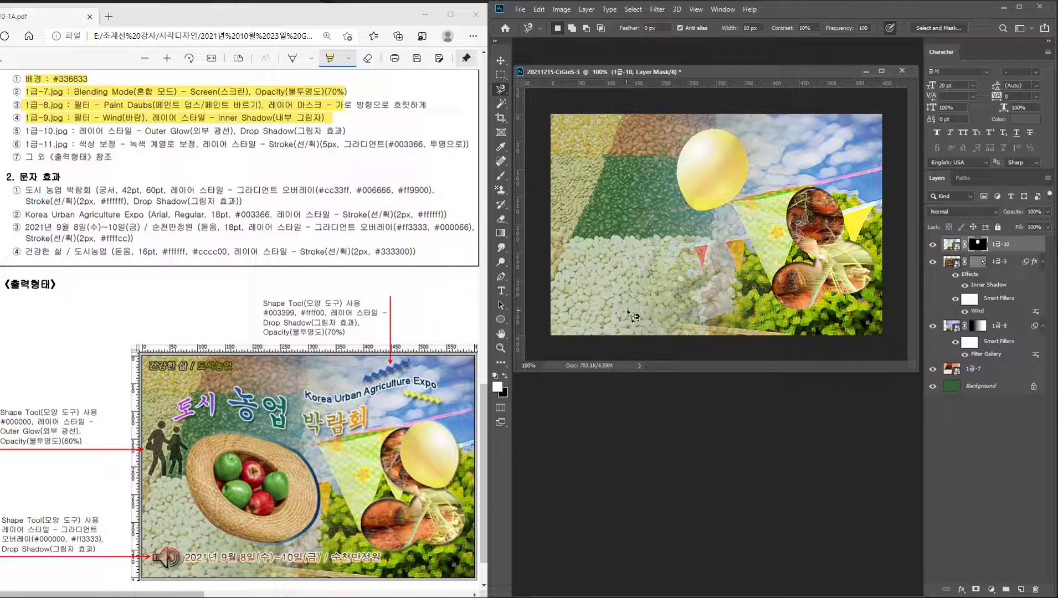
# - Flip the yellow balloon layer 1급-10 horizontally
pyautogui.click(537, 10)
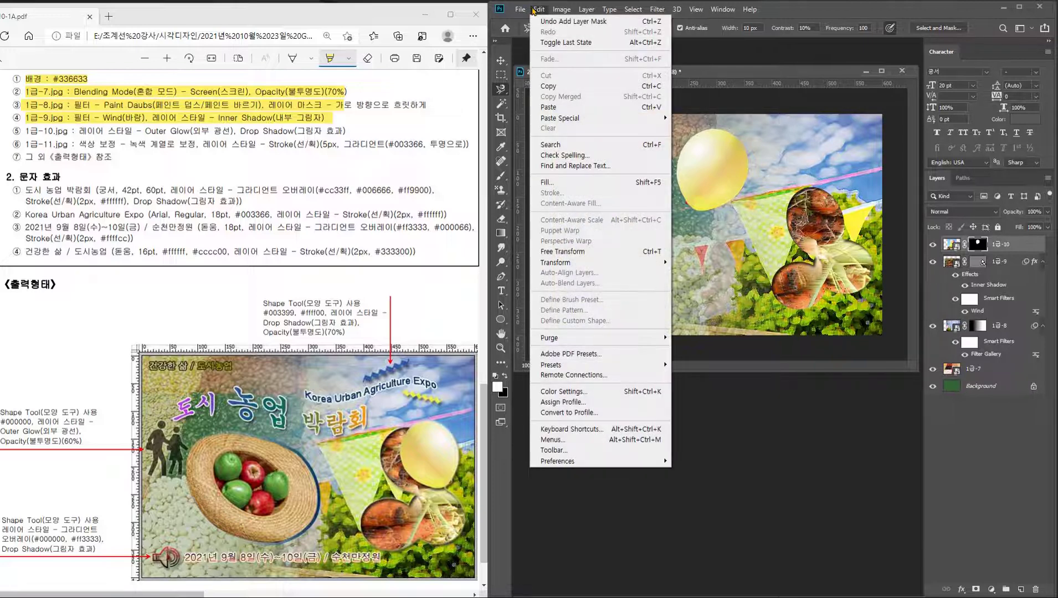
pyautogui.click(586, 252)
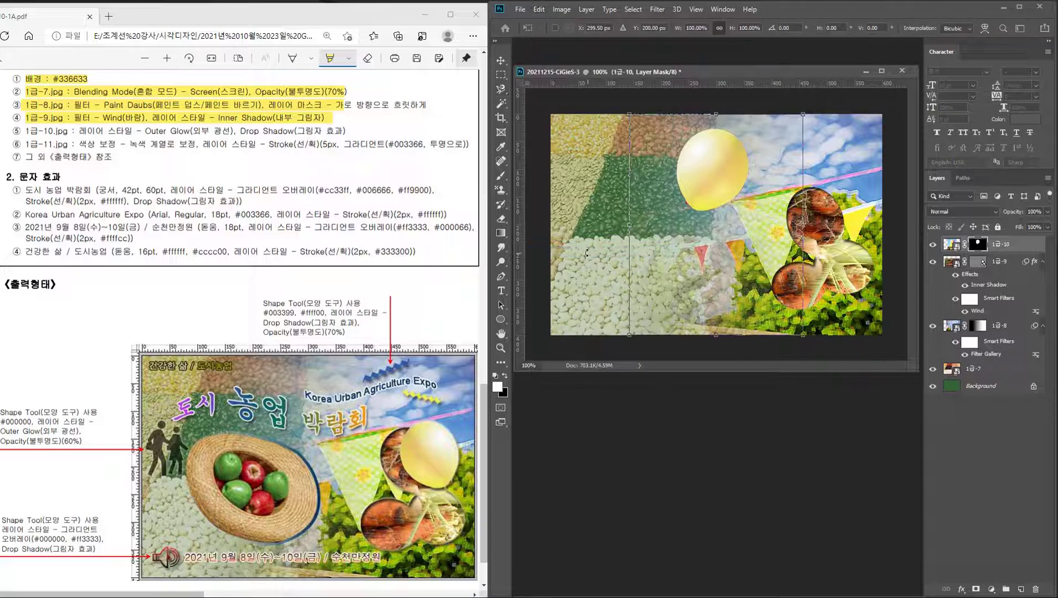
pyautogui.rightClick(701, 214)
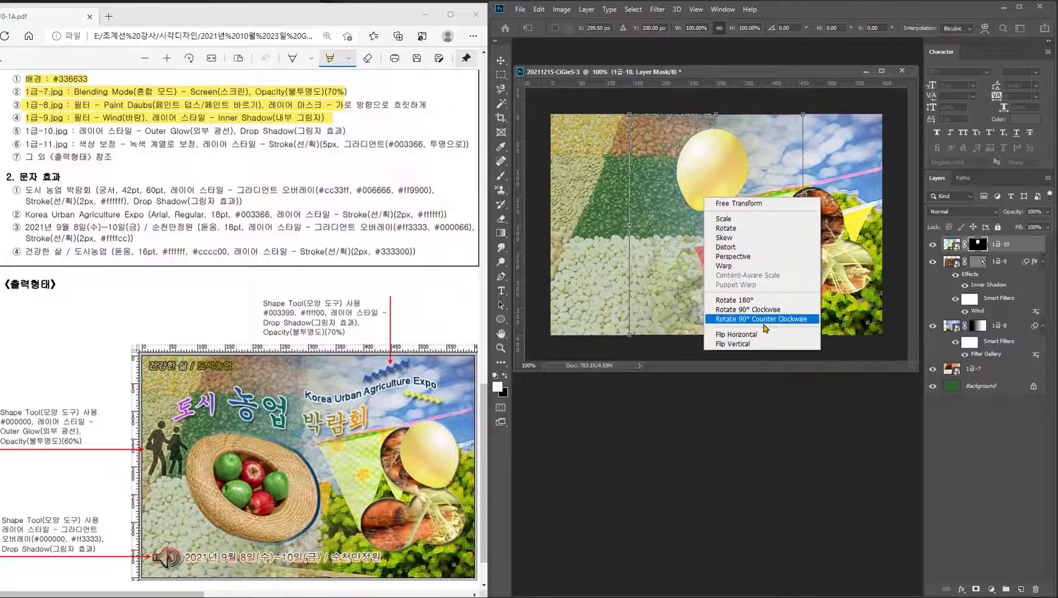
pyautogui.click(735, 335)
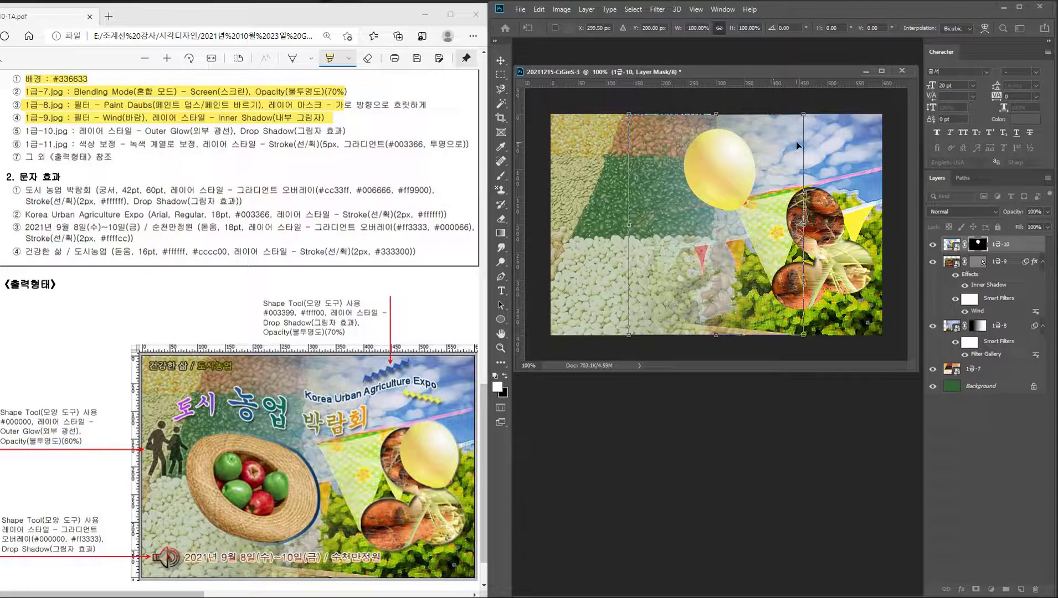
pyautogui.press('Return')
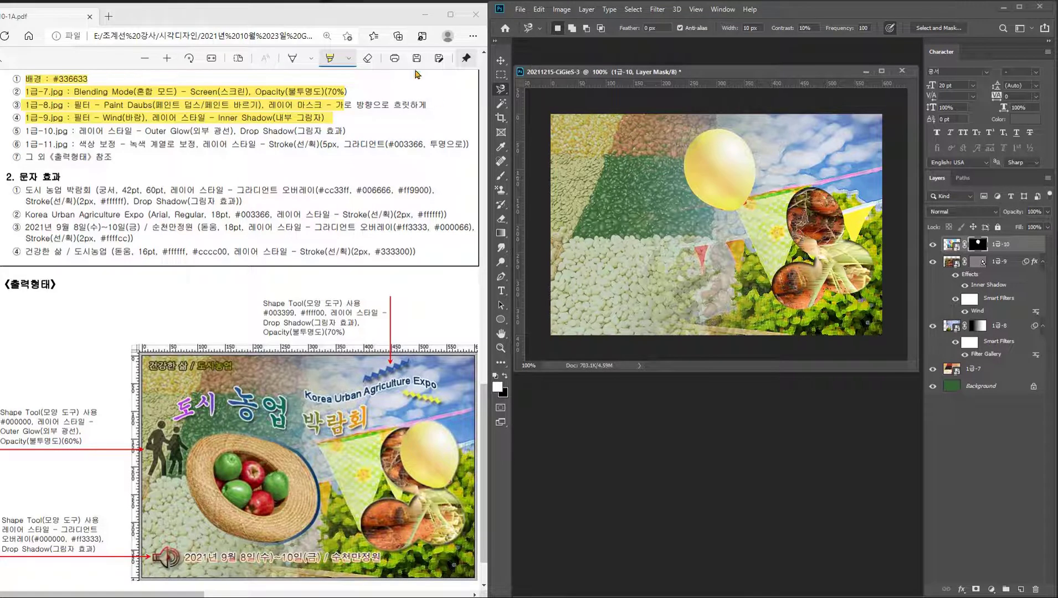
# - Scale the balloon to about 74% and position it over the upper-right circle
pyautogui.click(501, 60)
pyautogui.moveTo(712, 176); pyautogui.dragTo(824, 207)
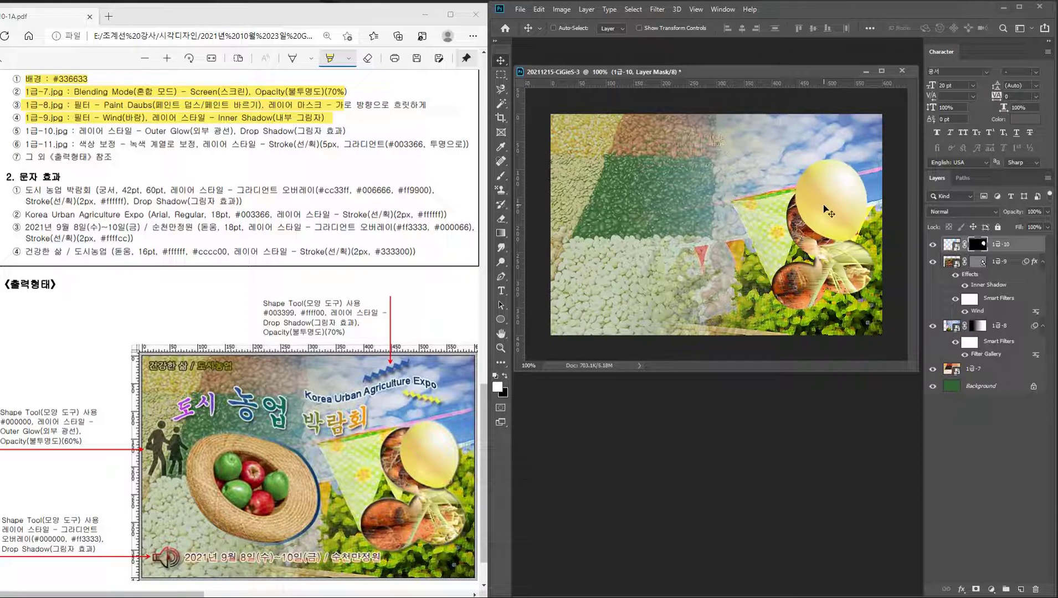
pyautogui.hotkey('ctrl', 't')
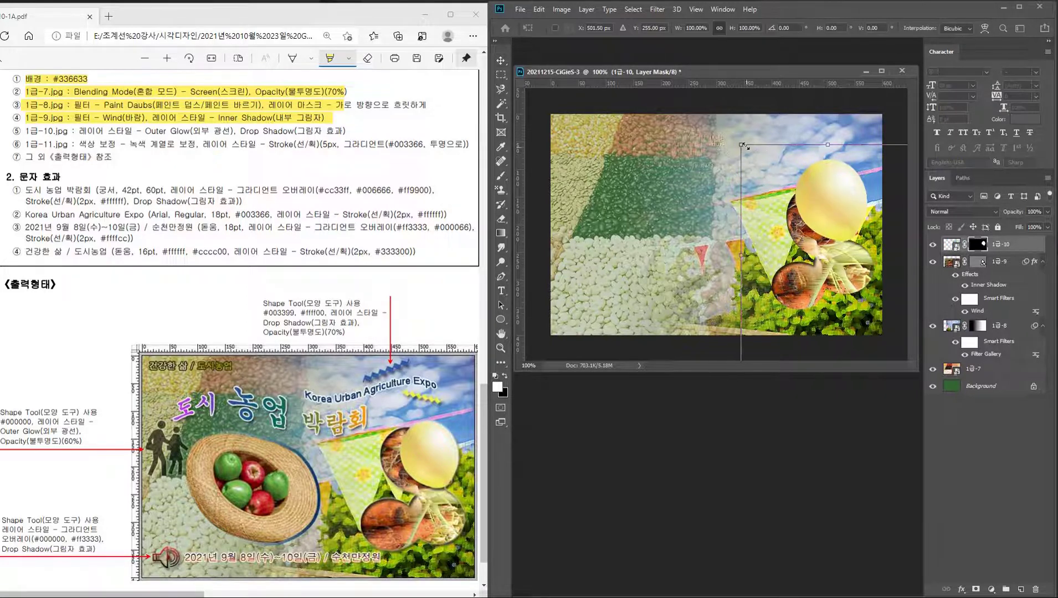
pyautogui.moveTo(740, 143); pyautogui.dragTo(764, 173)
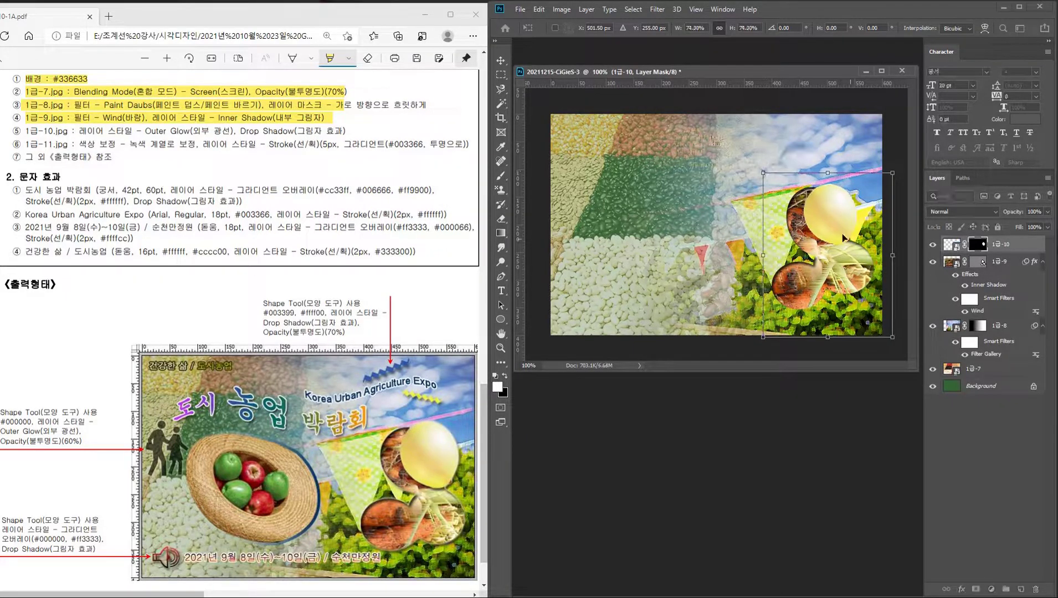
pyautogui.moveTo(843, 238); pyautogui.dragTo(846, 234)
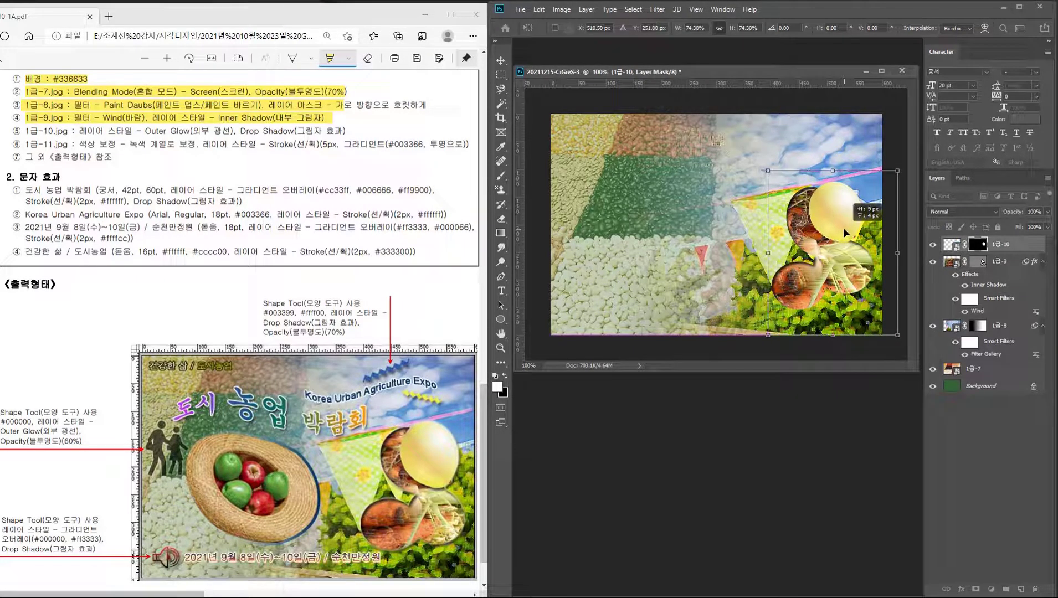
pyautogui.press('Return')
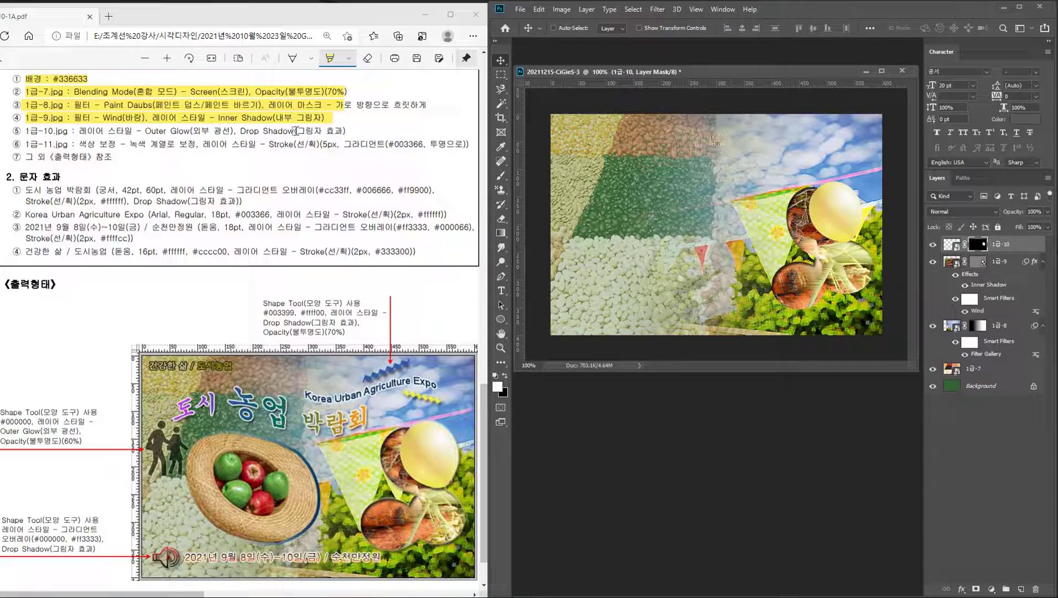
# - Add Outer Glow and Drop Shadow styles to balloon layer 1급-10
pyautogui.click(961, 590)
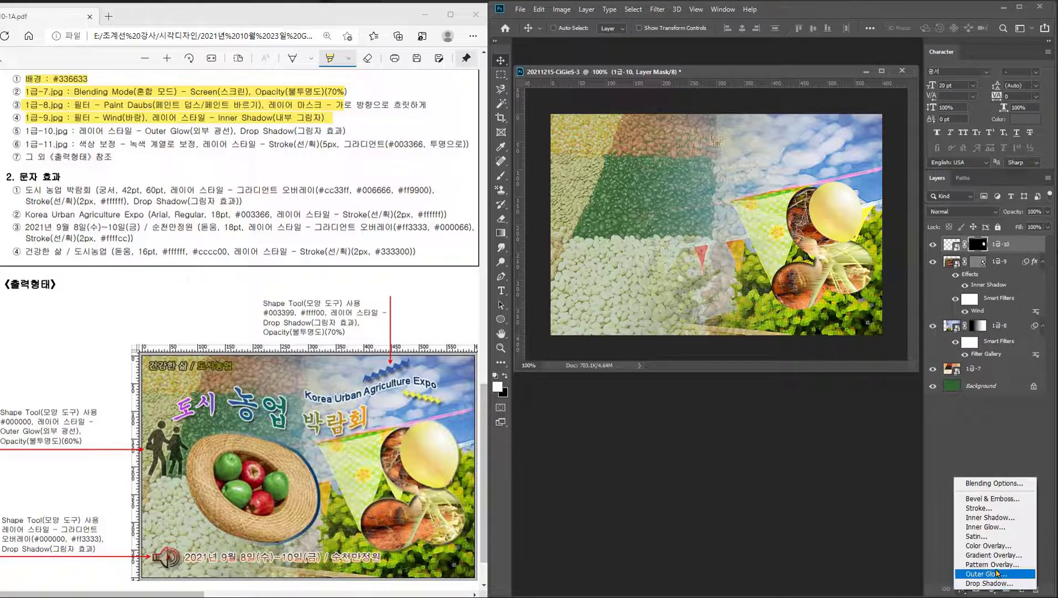
pyautogui.click(986, 574)
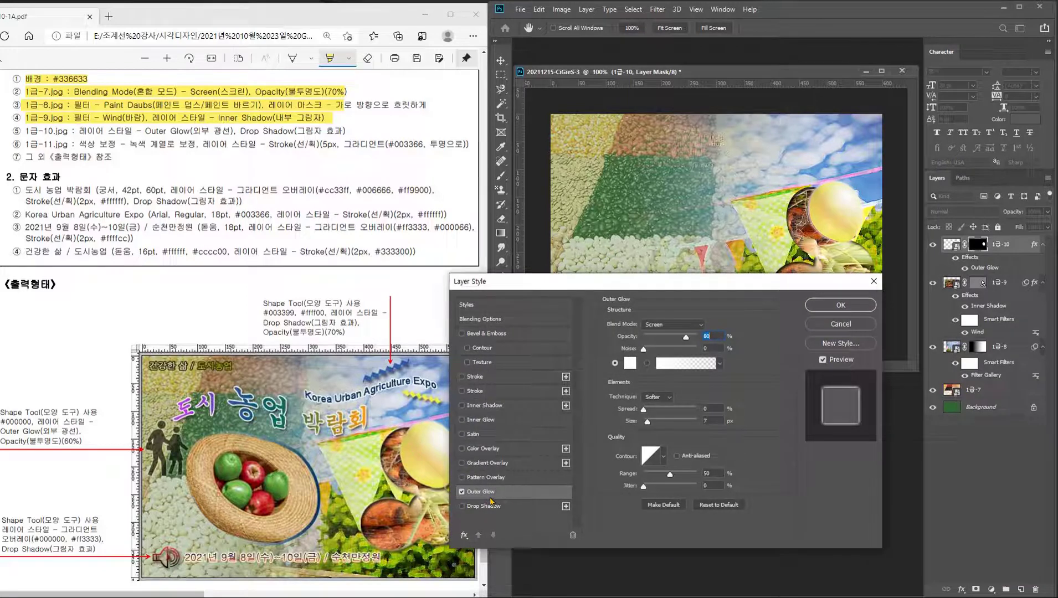
pyautogui.click(474, 506)
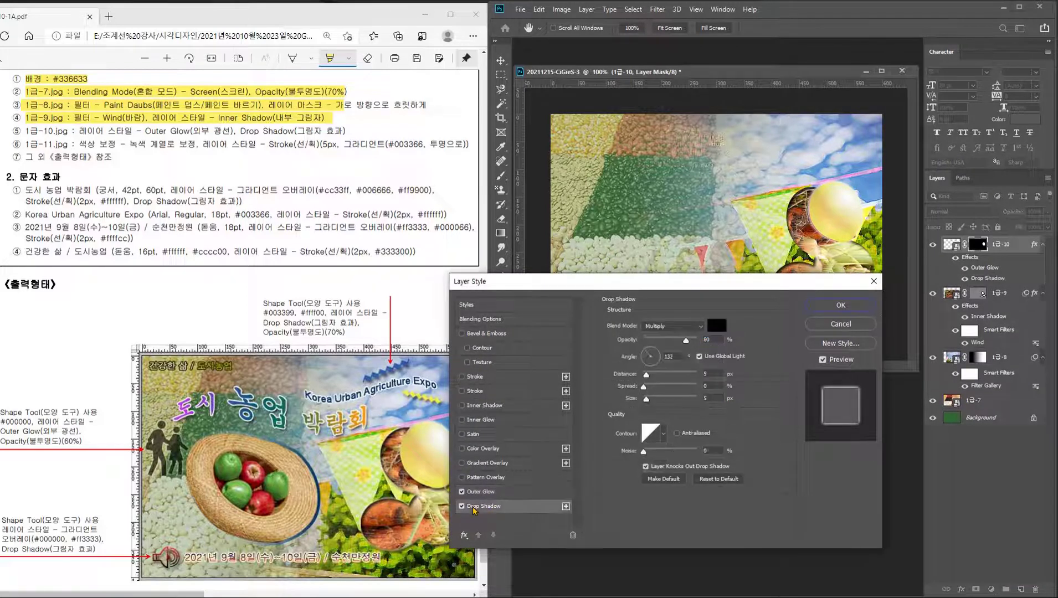
pyautogui.click(842, 305)
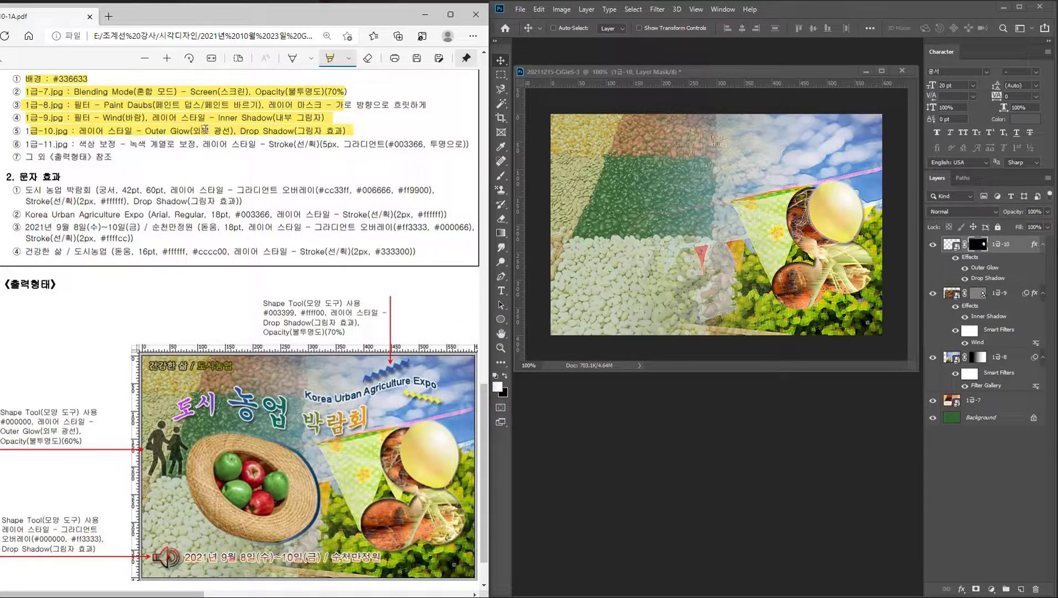
pyautogui.click(706, 74)
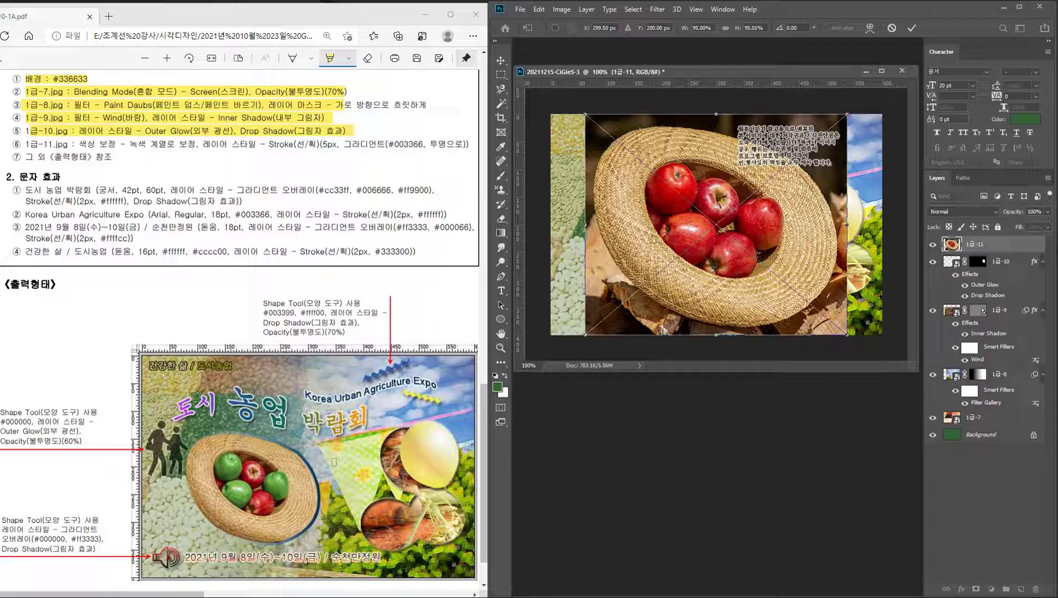
# - Place the 1급-11 photo, mask it to the Magnetic Lasso–traced straw hat, and rasterize the layer
pyautogui.press('Return')
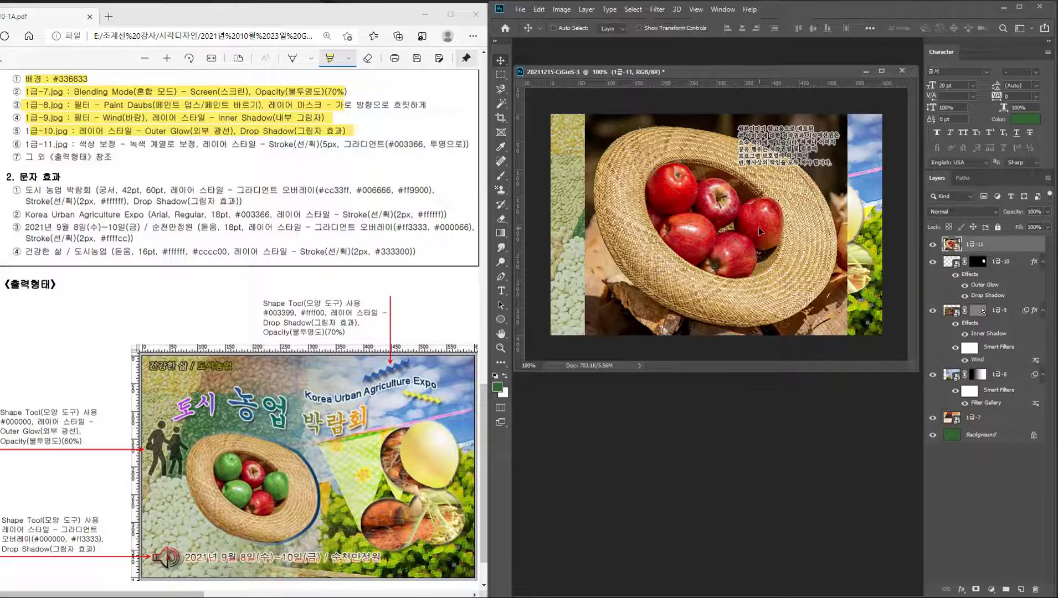
pyautogui.click(501, 89)
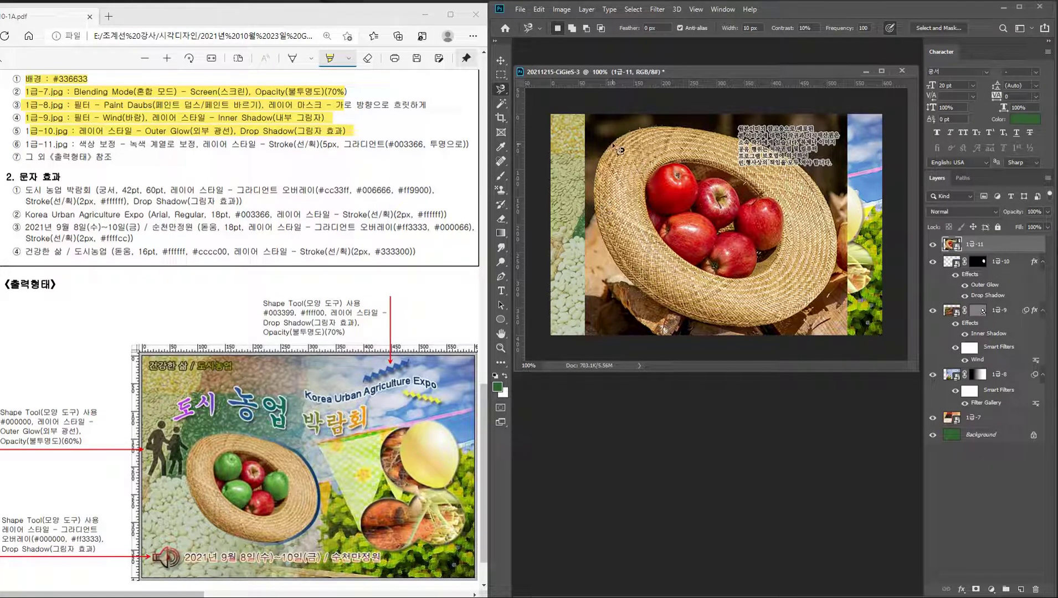
pyautogui.click(614, 147)
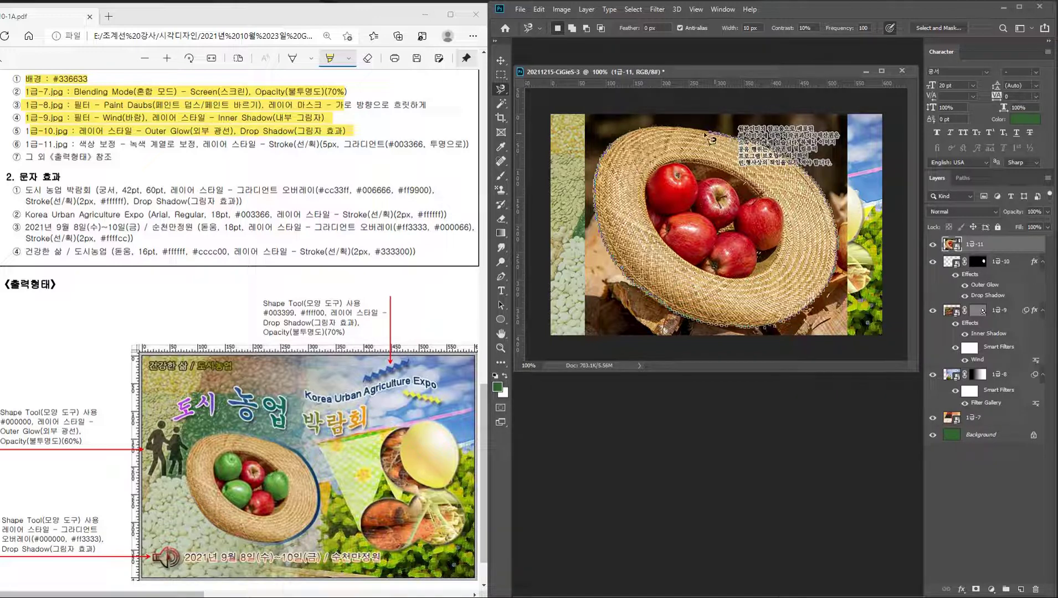
pyautogui.click(618, 150)
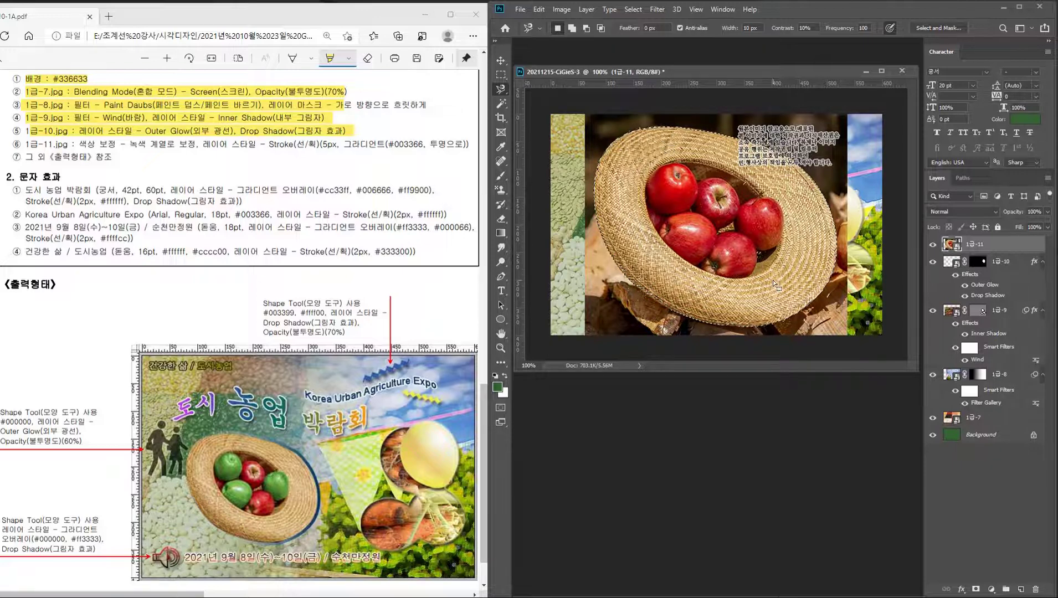
pyautogui.click(974, 589)
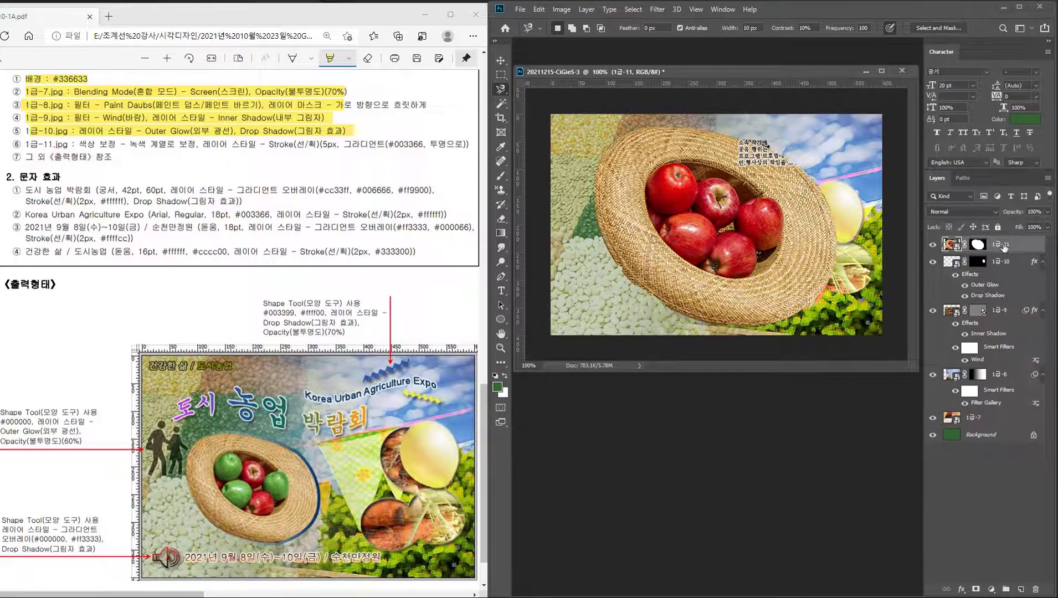
pyautogui.rightClick(1004, 247)
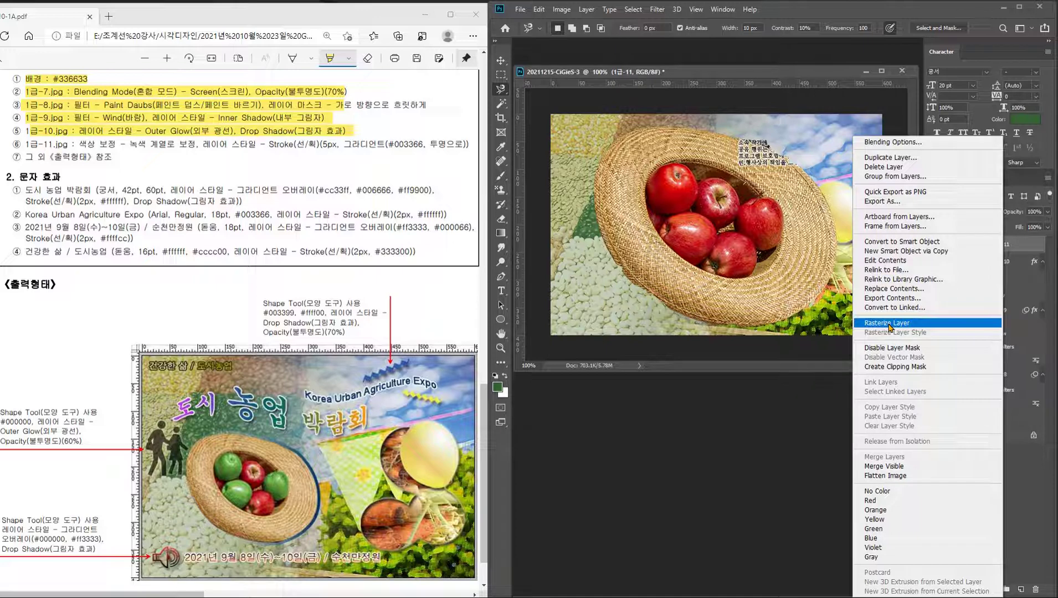
pyautogui.click(889, 328)
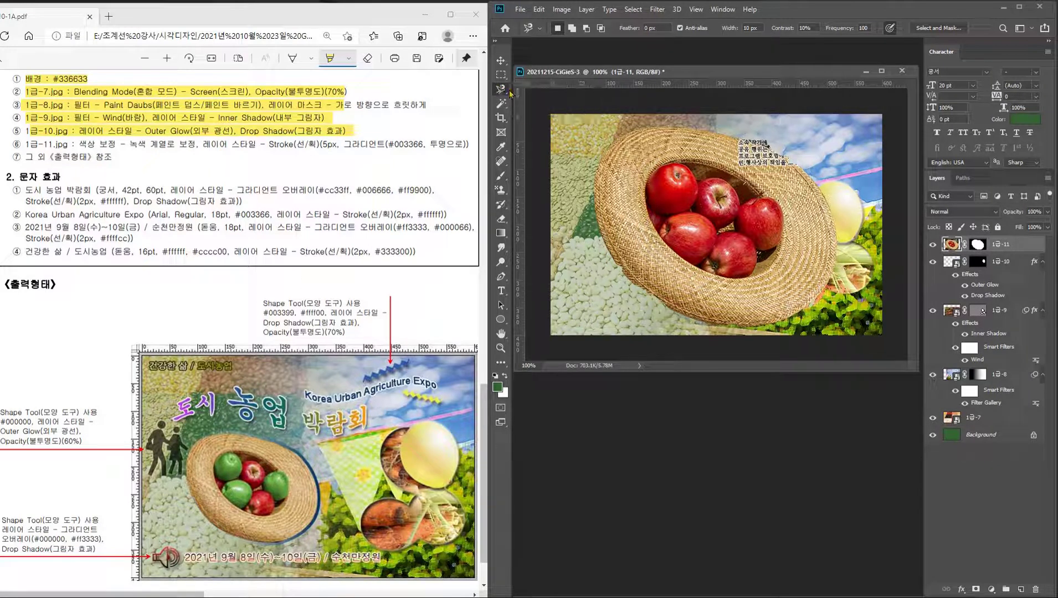
# - Lasso-select the upper-left, lower-left and right-hand red apples together in one selection
pyautogui.click(659, 218)
pyautogui.click(649, 191)
pyautogui.keyDown('shift'); pyautogui.click(660, 222); pyautogui.keyUp('shift')
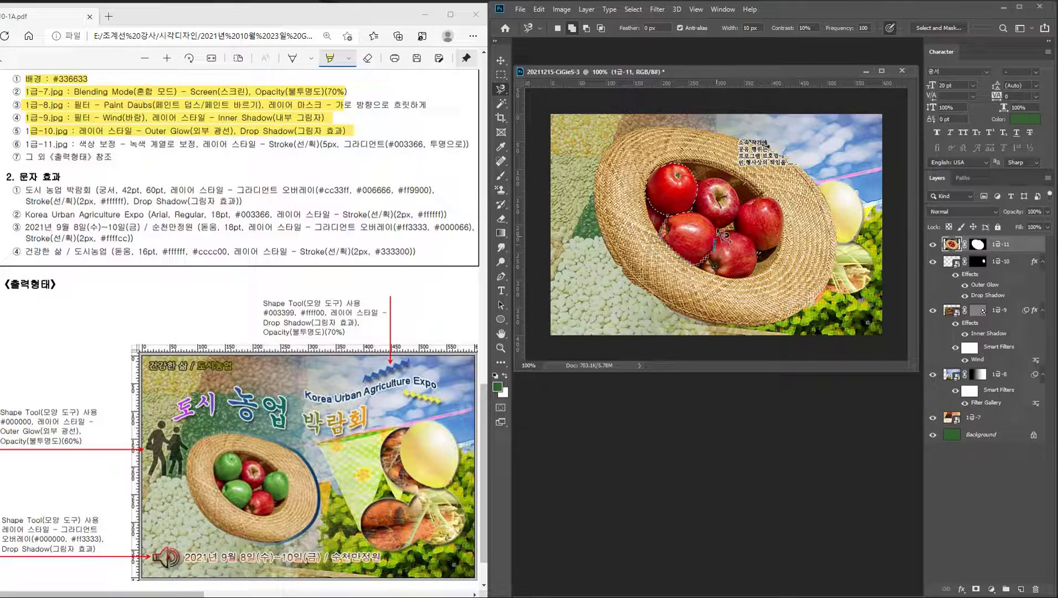
pyautogui.click(676, 223)
pyautogui.click(757, 250)
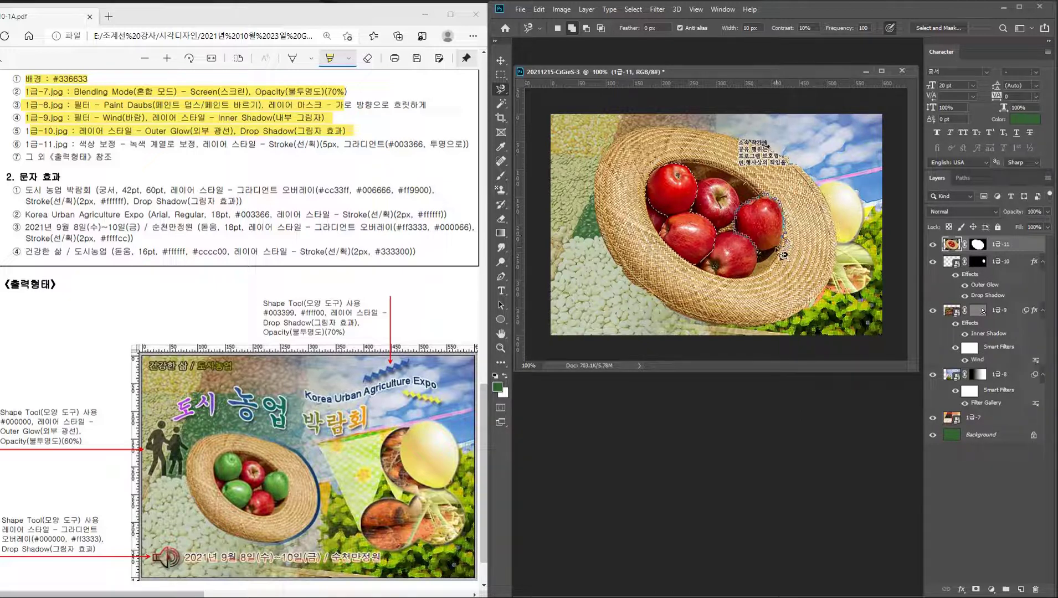
pyautogui.click(763, 258)
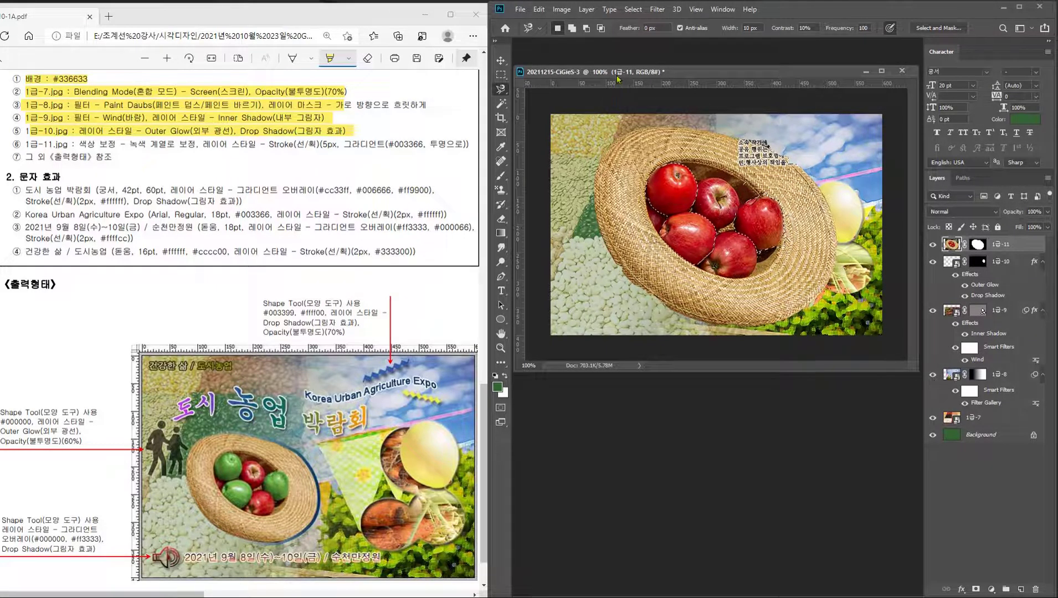
# - Shift the selected apples' Hue to about +120 so they turn green
pyautogui.click(561, 9)
pyautogui.moveTo(578, 38)
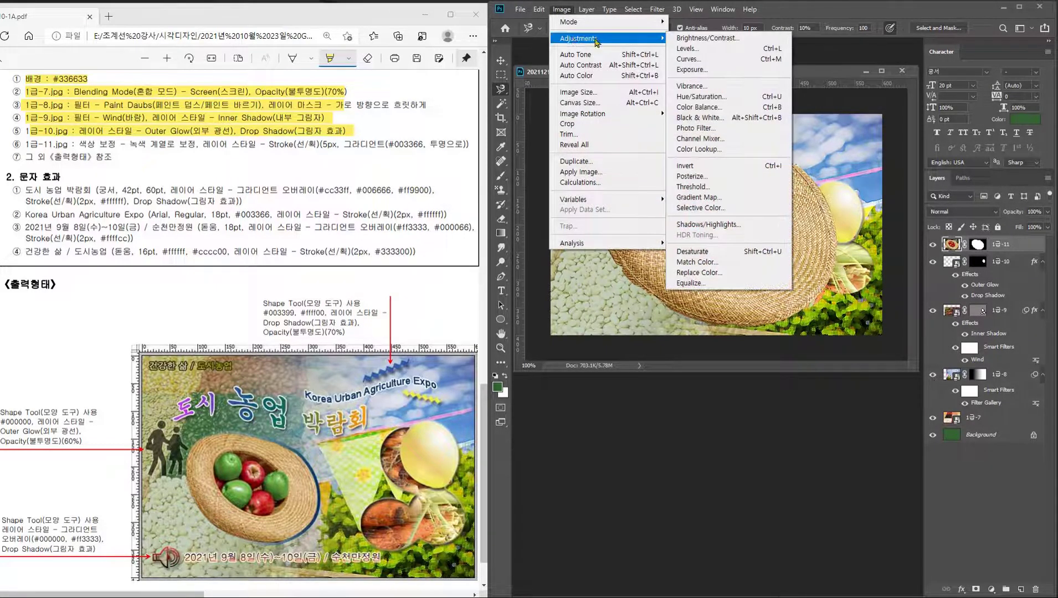
pyautogui.click(723, 98)
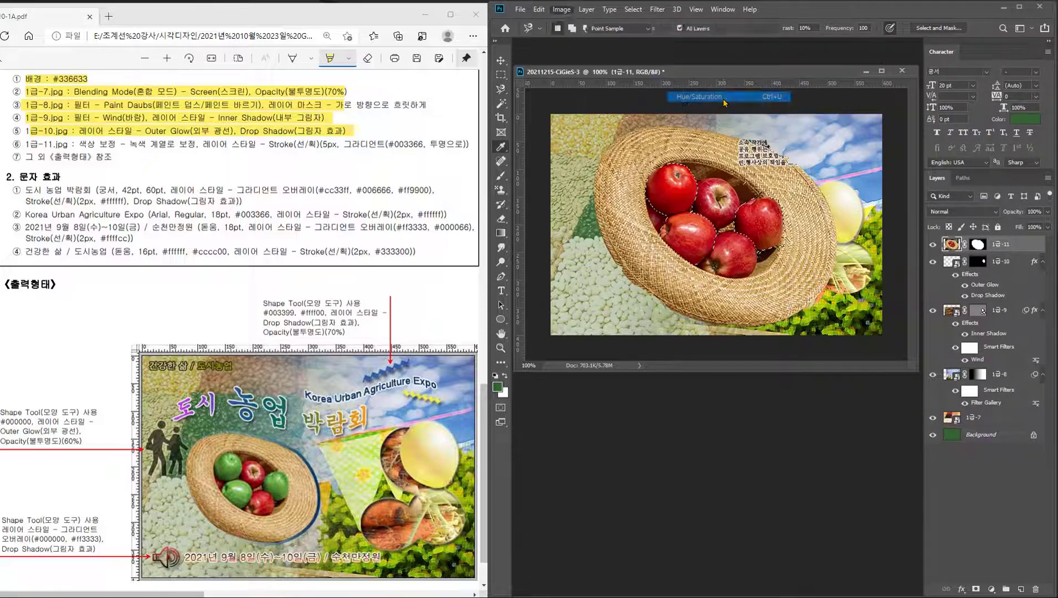
pyautogui.moveTo(321, 422)
pyautogui.mouseDown()
pyautogui.moveTo(362, 422)
pyautogui.moveTo(361, 432)
pyautogui.mouseUp()
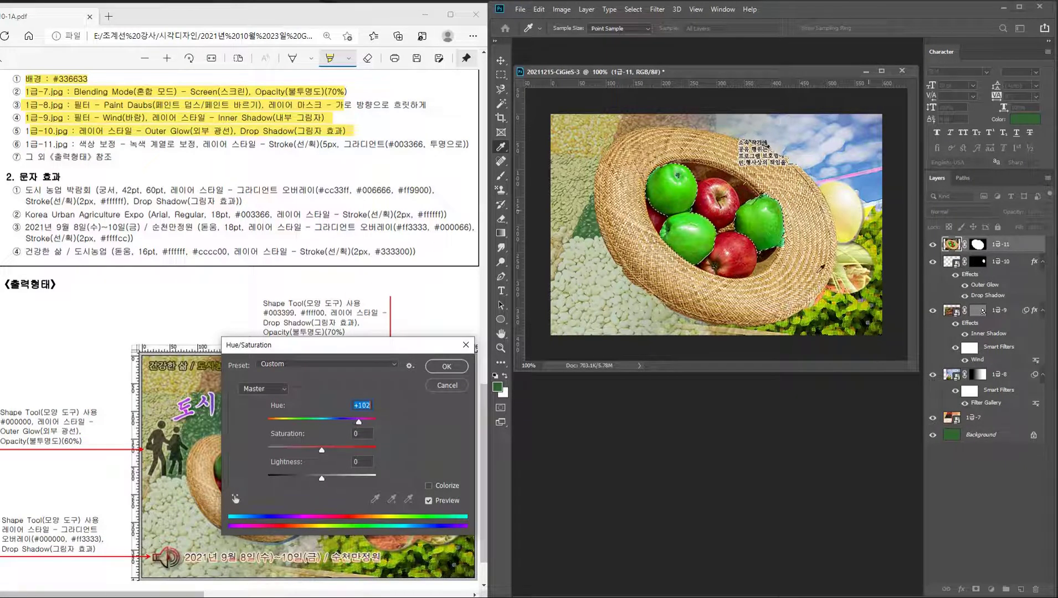
pyautogui.click(451, 365)
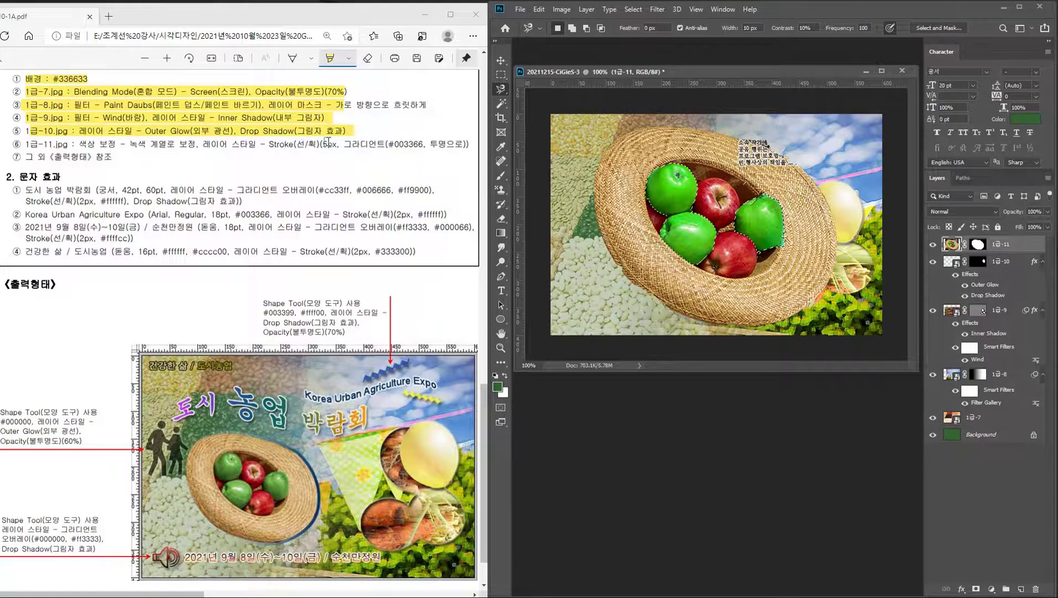
pyautogui.click(634, 9)
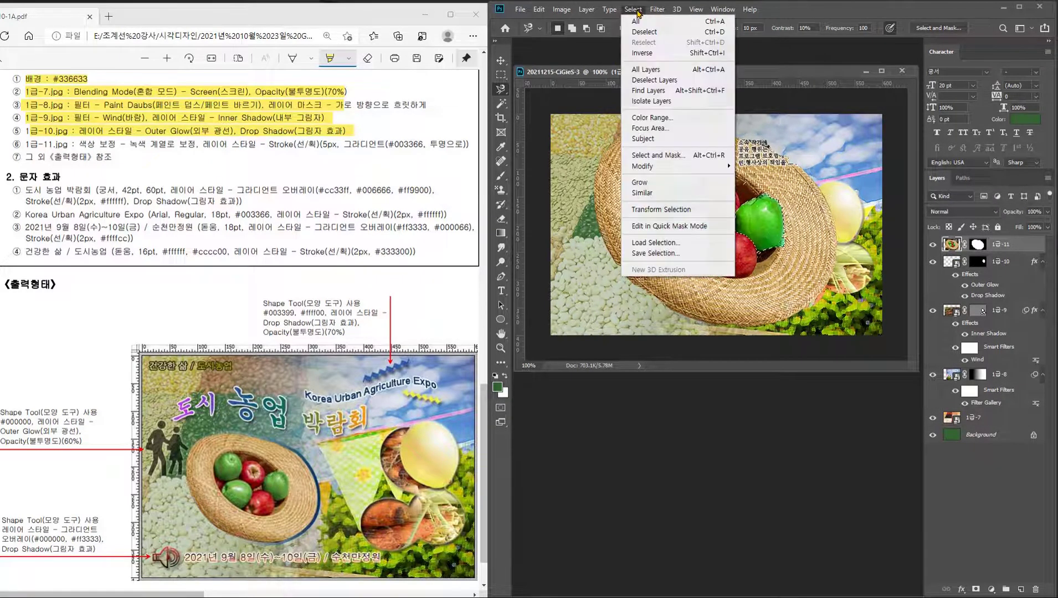
# - Deselect the apples and add a 5 px Stroke layer effect to the 1급-11 hat layer
pyautogui.click(662, 36)
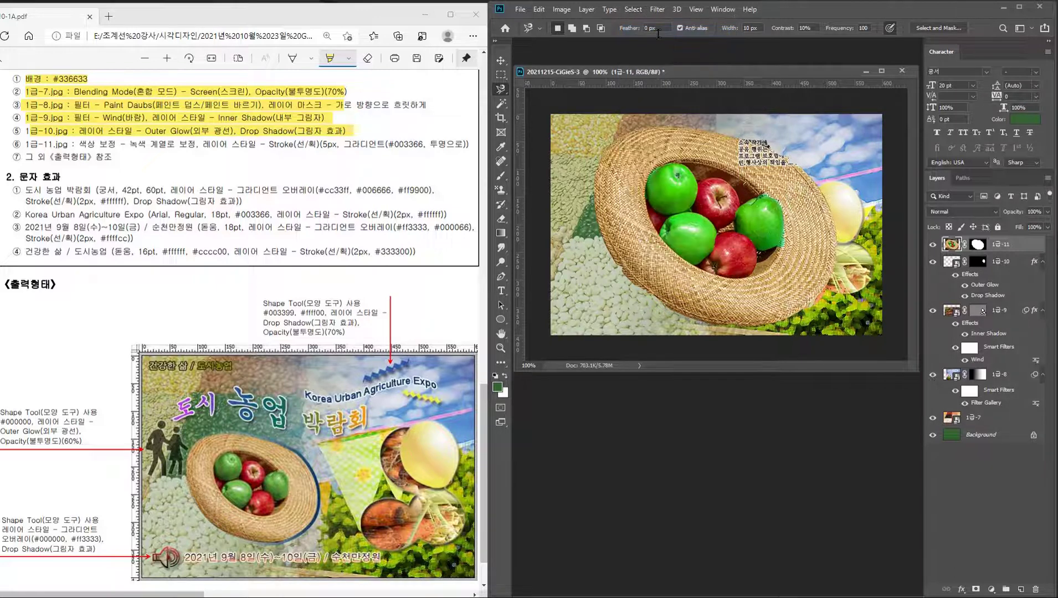
pyautogui.click(966, 590)
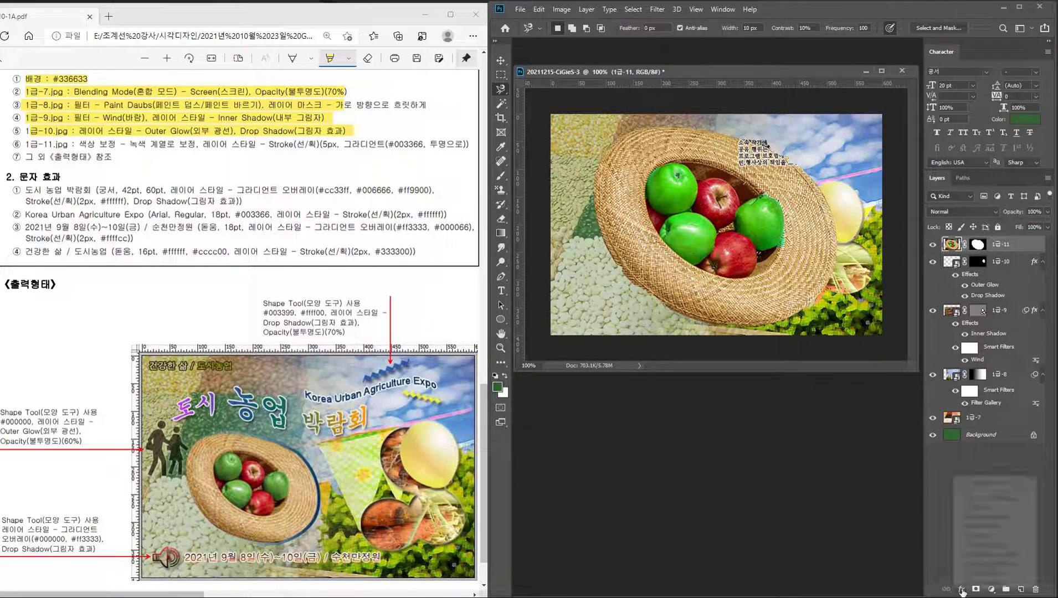
pyautogui.click(978, 508)
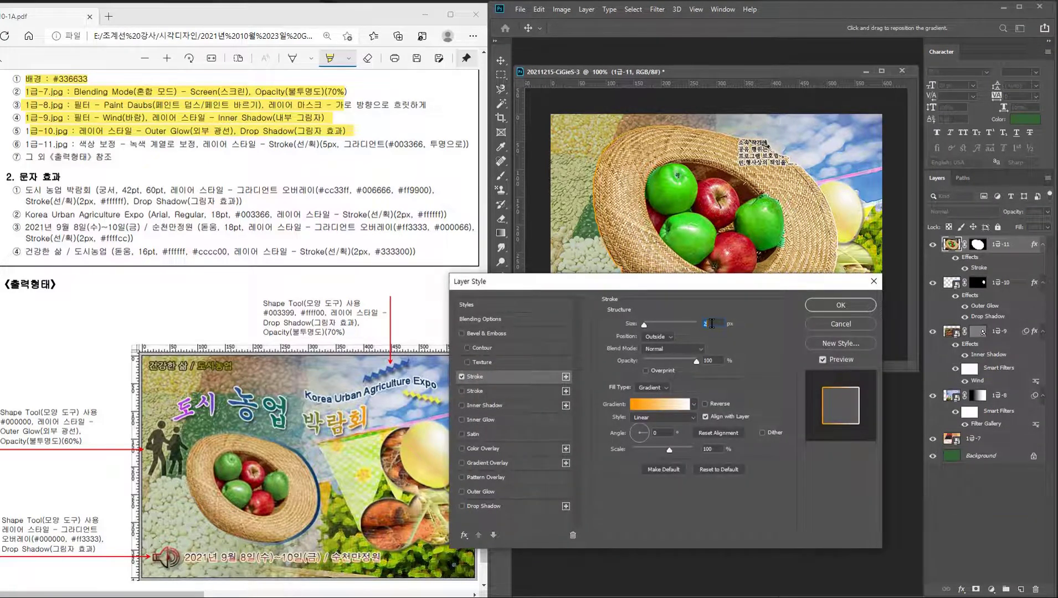
pyautogui.write('5')
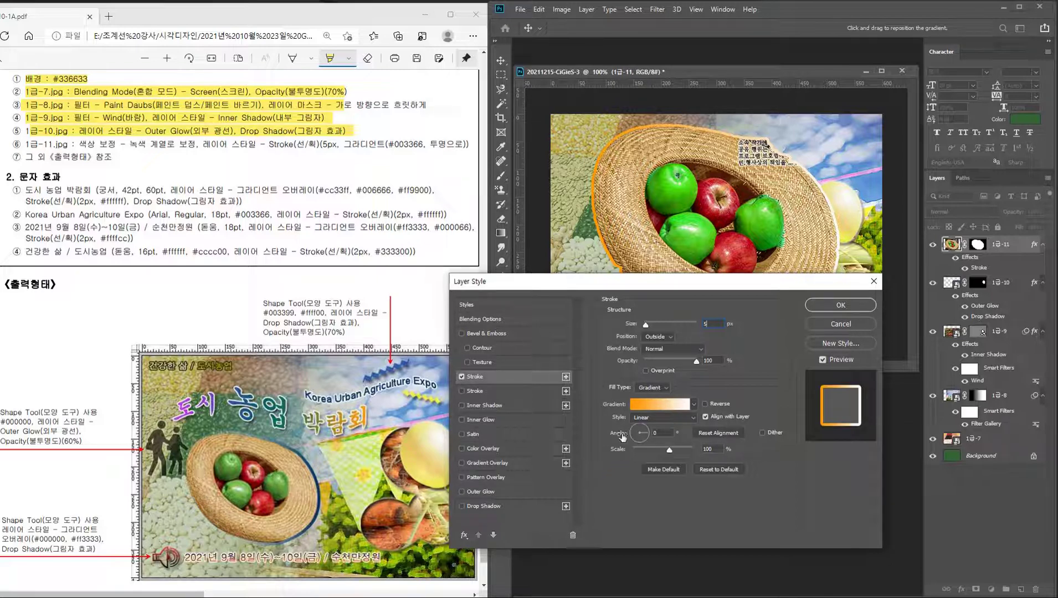
# - Set the stroke gradient's left colour stop to dark blue 003366
pyautogui.click(648, 406)
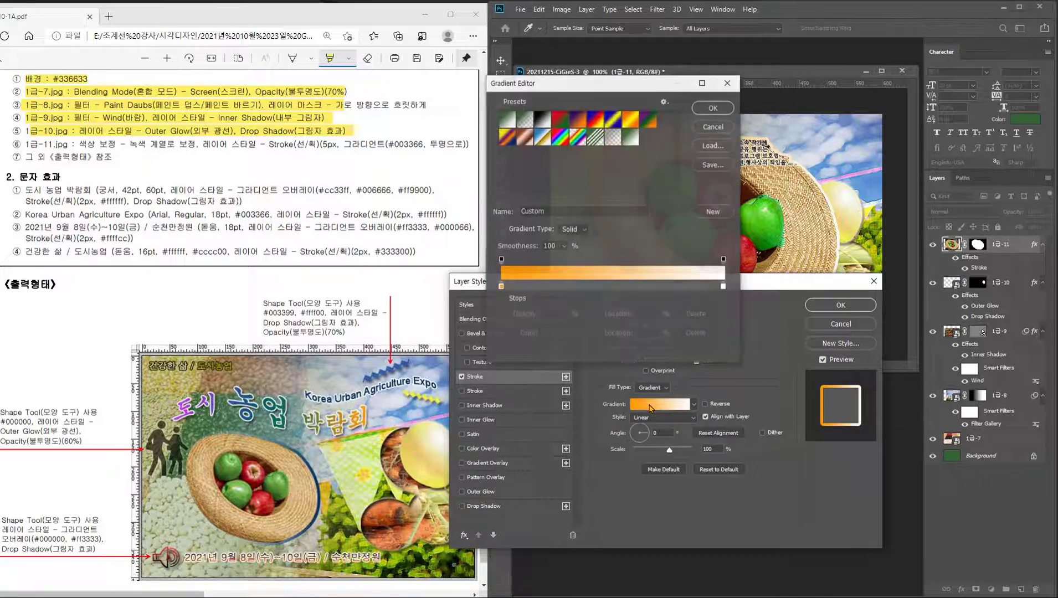
pyautogui.click(500, 287)
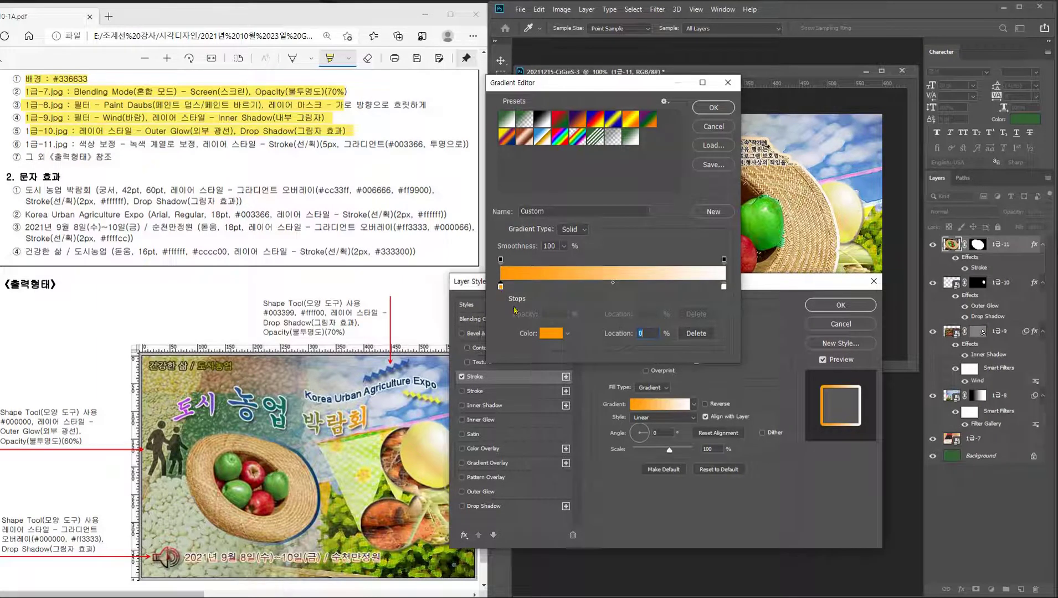
pyautogui.doubleClick(501, 287)
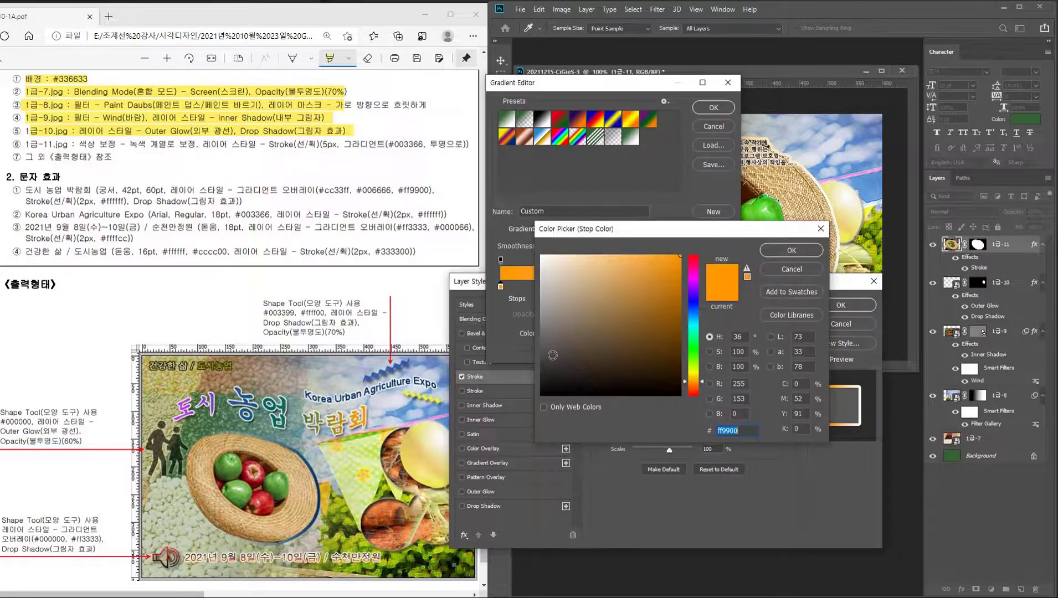
pyautogui.write('003366')
pyautogui.press('Return')
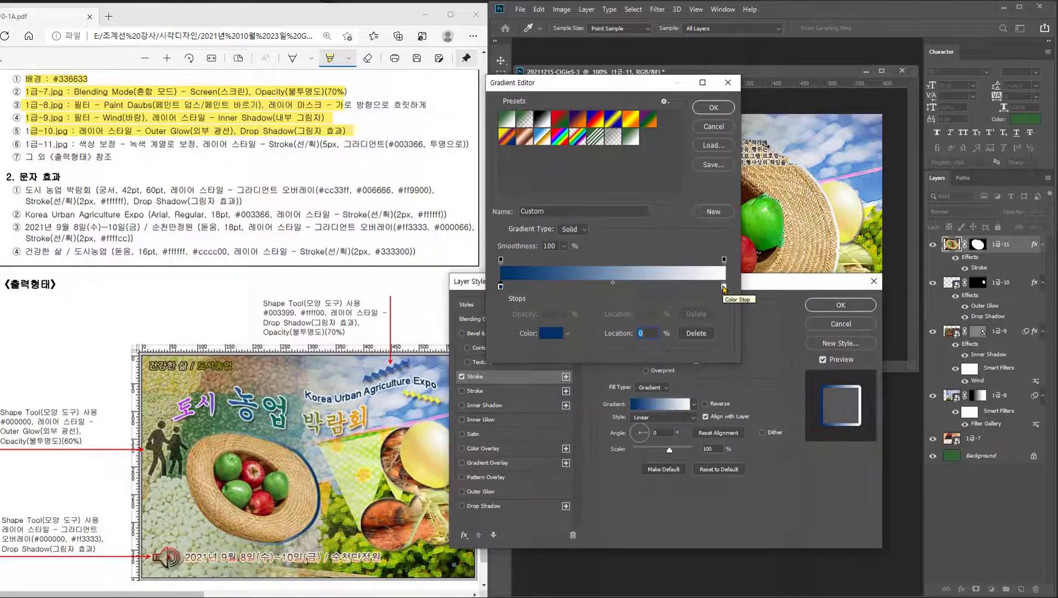
# - Make the right end 003366 at 0% opacity, giving a navy-to-transparent gradient
pyautogui.click(723, 286)
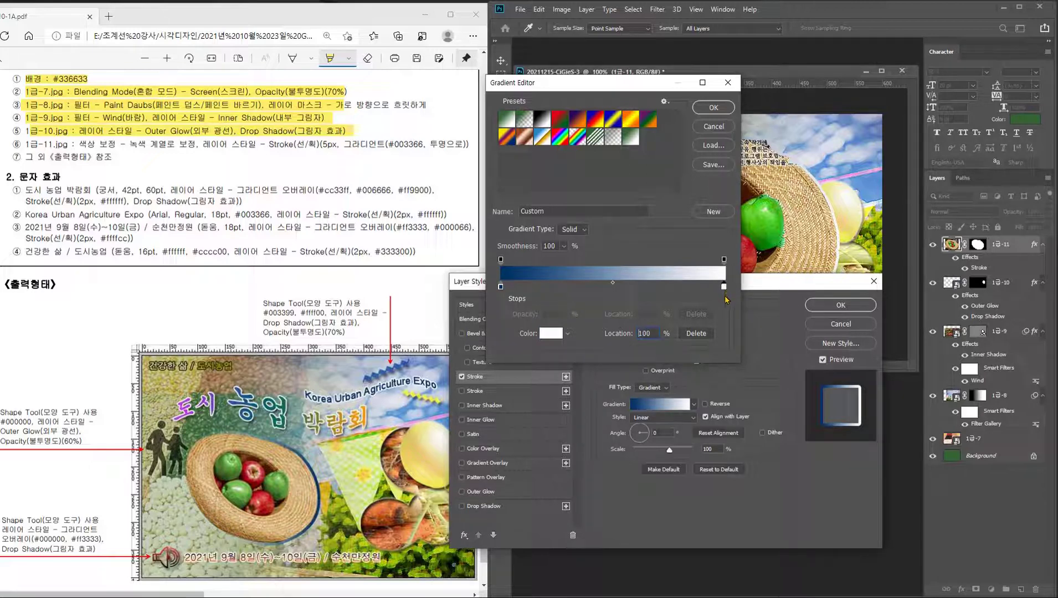
pyautogui.press('Delete')
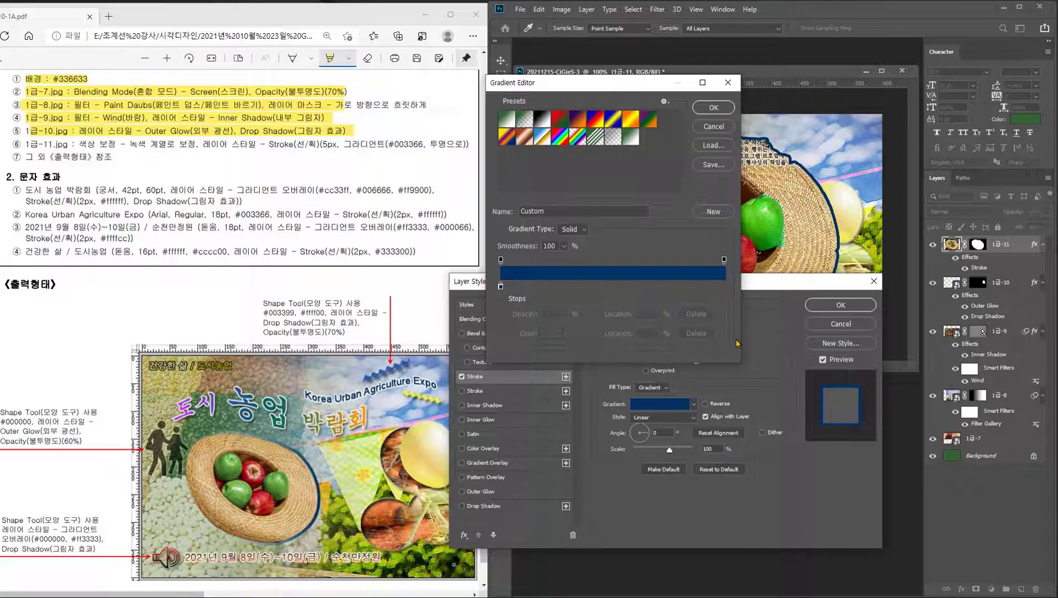
pyautogui.click(706, 287)
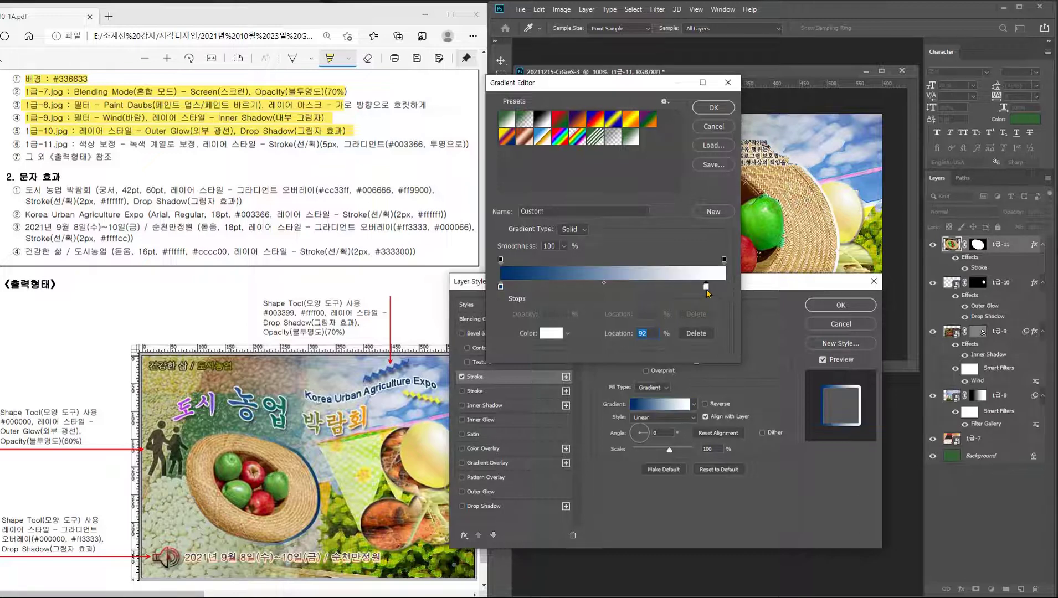
pyautogui.moveTo(707, 289); pyautogui.dragTo(509, 289)
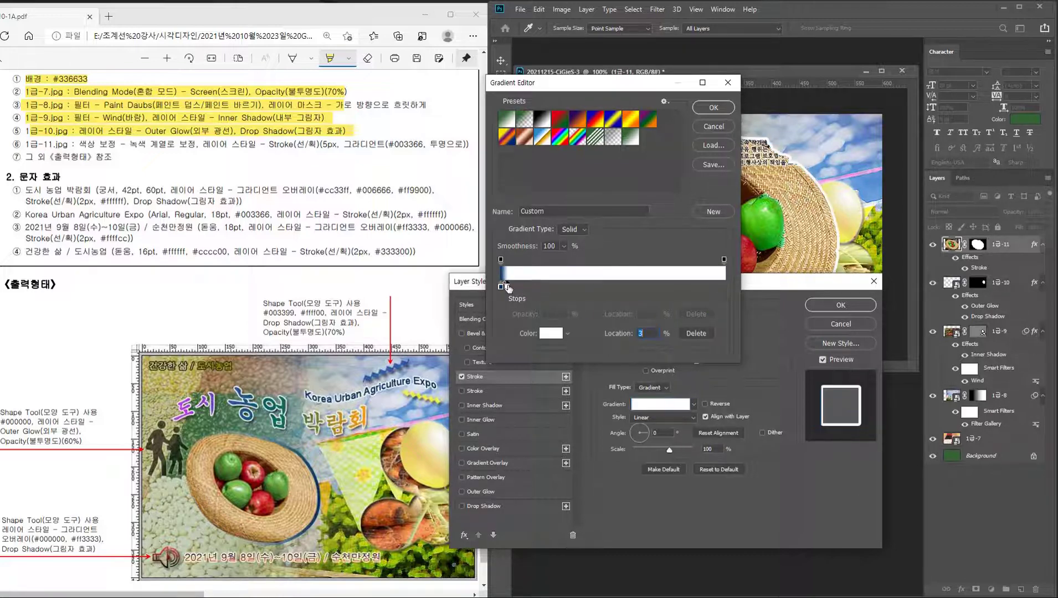
pyautogui.click(723, 287)
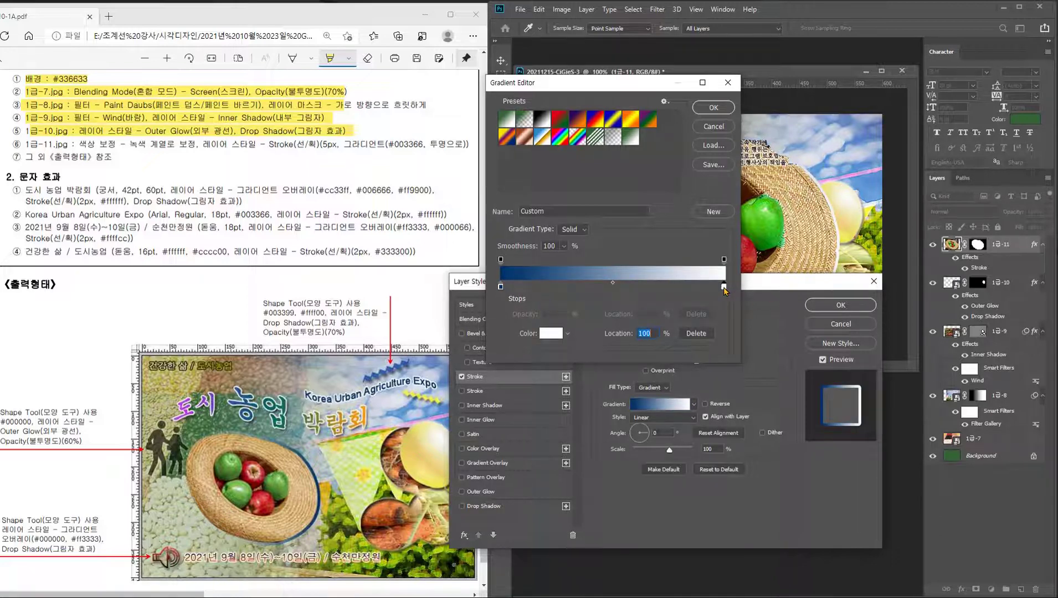
pyautogui.doubleClick(723, 288)
pyautogui.write('003366')
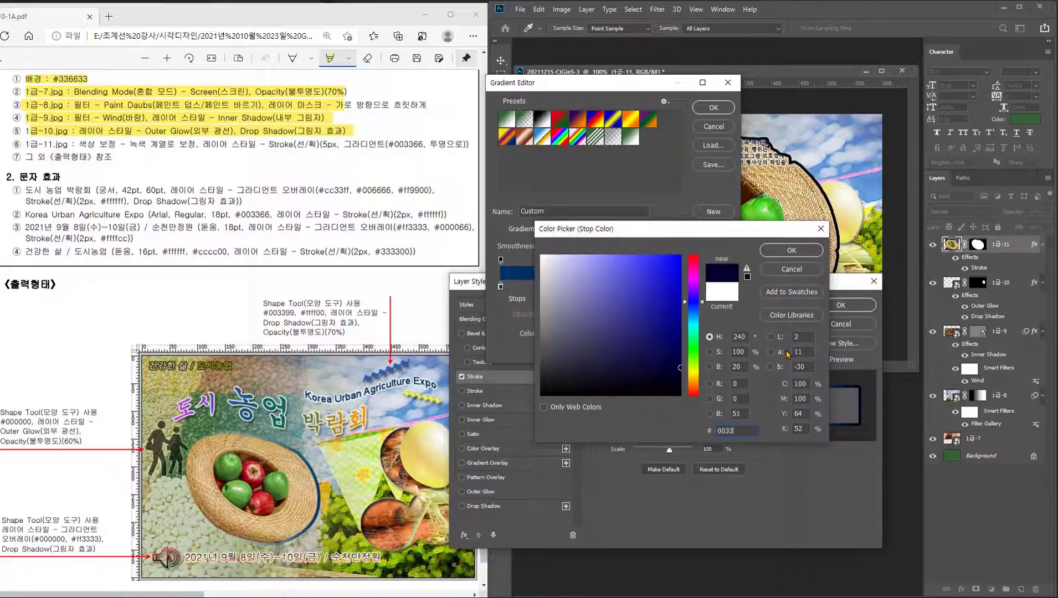
pyautogui.press('Return')
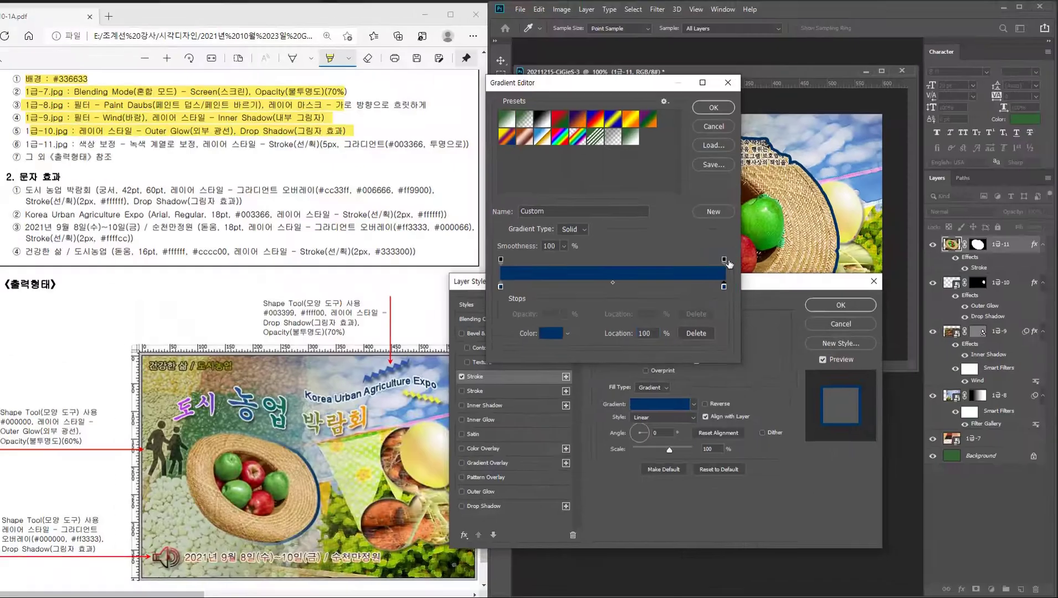
pyautogui.click(724, 260)
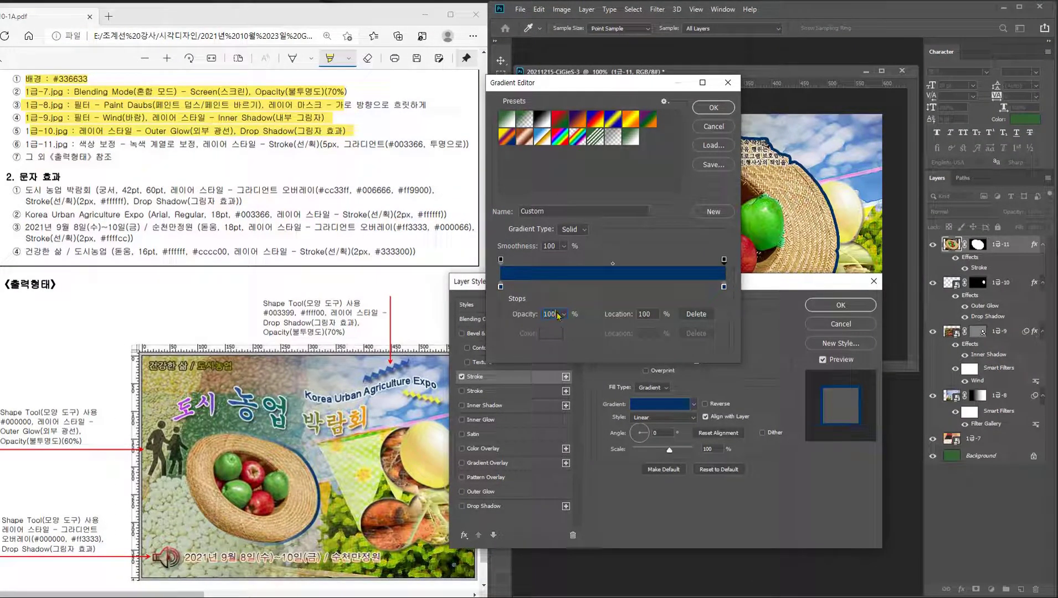
pyautogui.write('0')
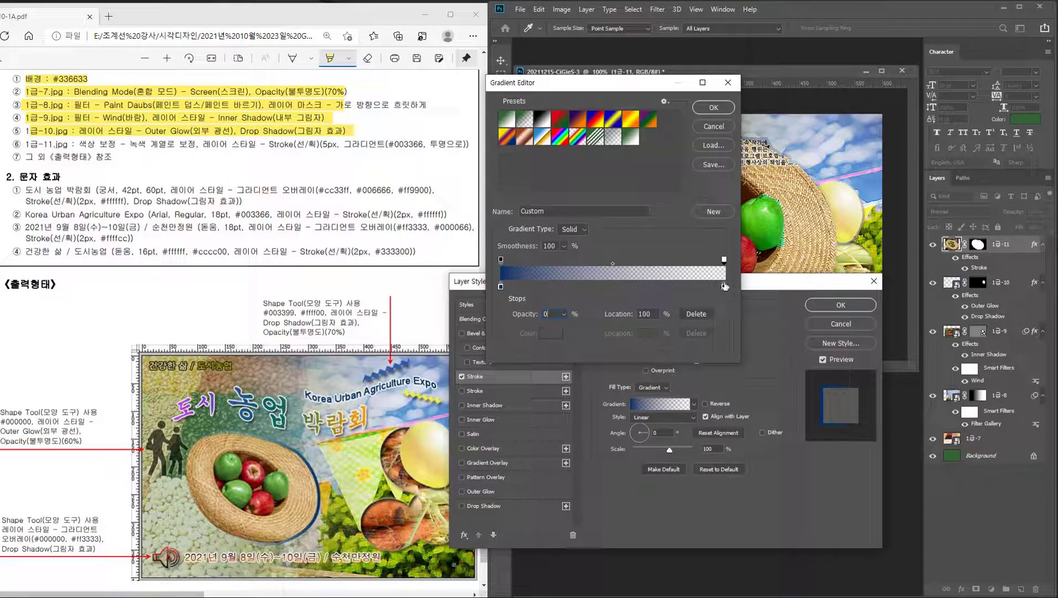
pyautogui.click(714, 107)
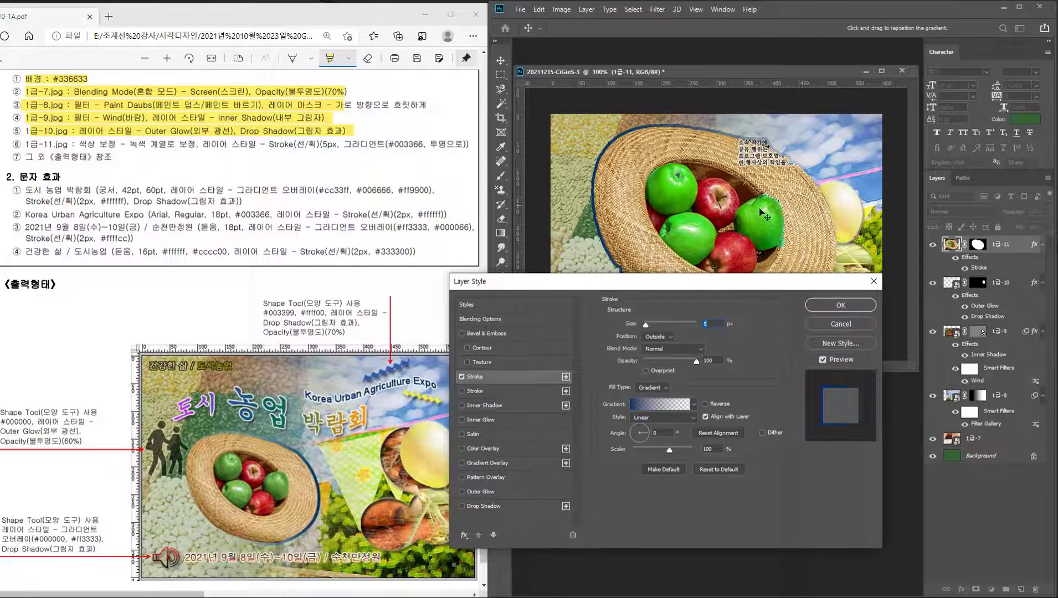
# - Set the hat stroke's gradient Angle to 180° and apply the Layer Style
pyautogui.moveTo(731, 287); pyautogui.dragTo(475, 286)
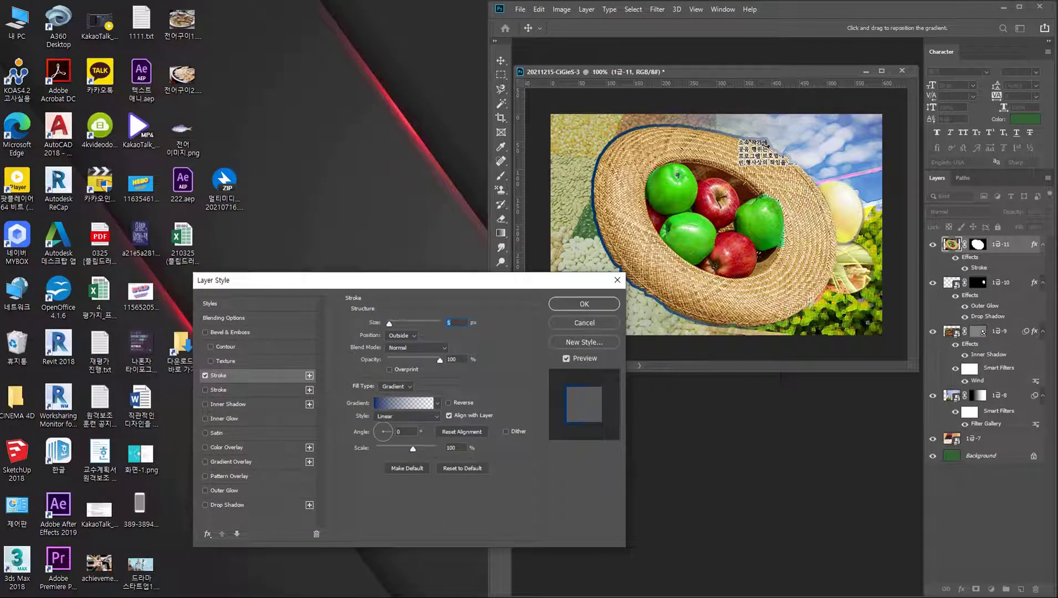
pyautogui.hotkey('alt', 'Tab')
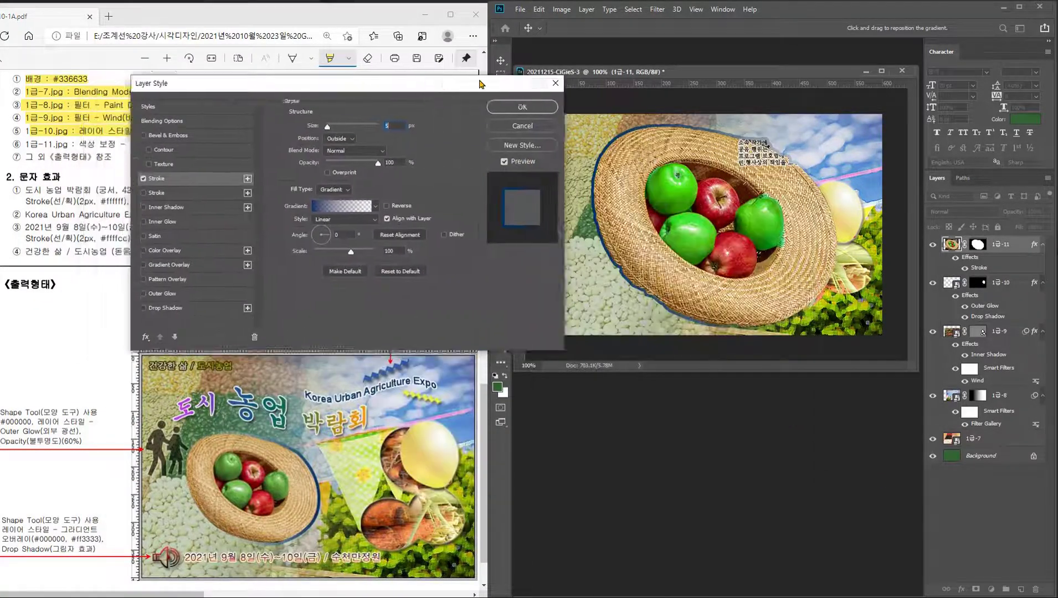
pyautogui.moveTo(529, 295); pyautogui.dragTo(482, 88)
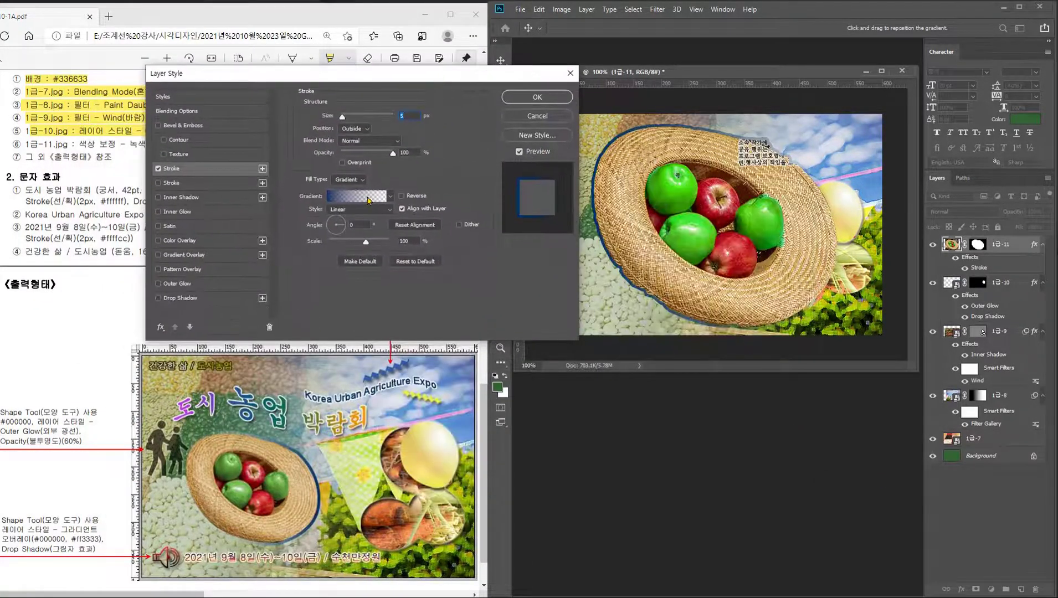
pyautogui.click(357, 224)
pyautogui.write('80')
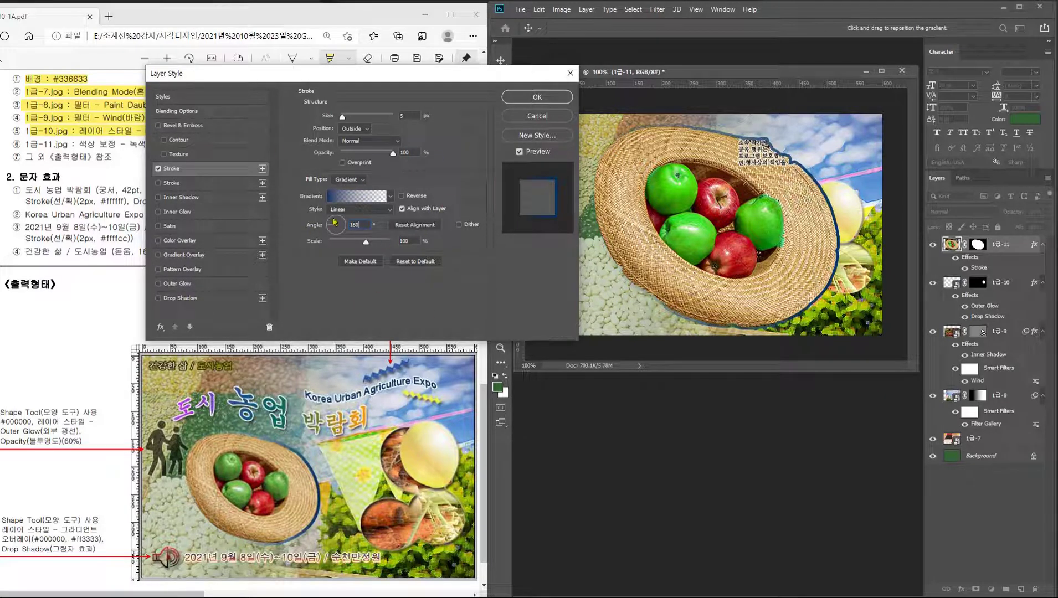
pyautogui.click(537, 97)
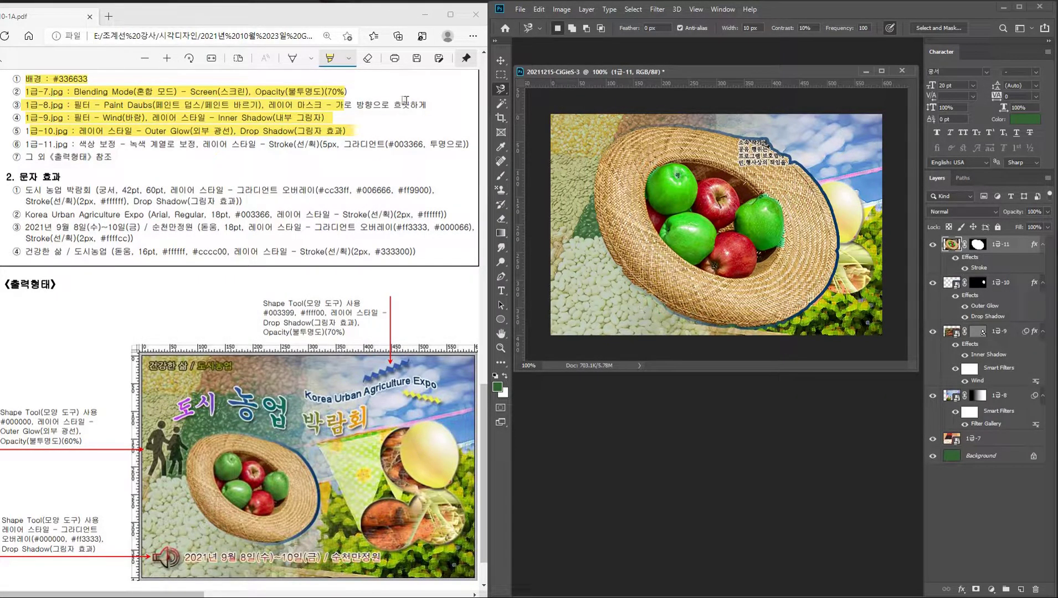
# - Scale the hat photo to about 51%, place it left of centre, and highlight PDF line 6
pyautogui.hotkey('ctrl', 't')
pyautogui.moveTo(847, 113); pyautogui.dragTo(712, 237)
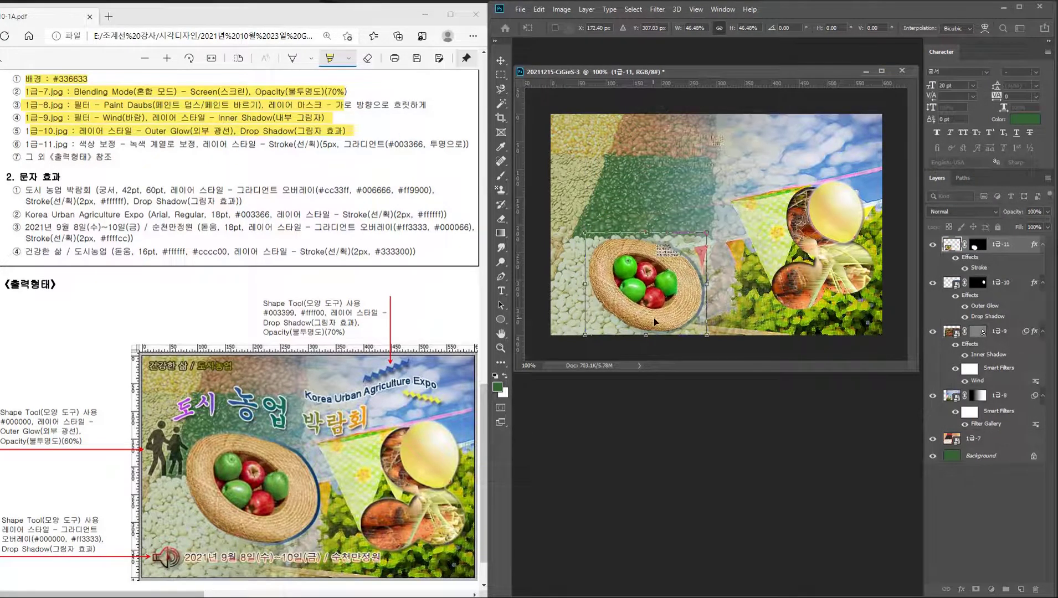
pyautogui.moveTo(664, 322); pyautogui.dragTo(677, 276)
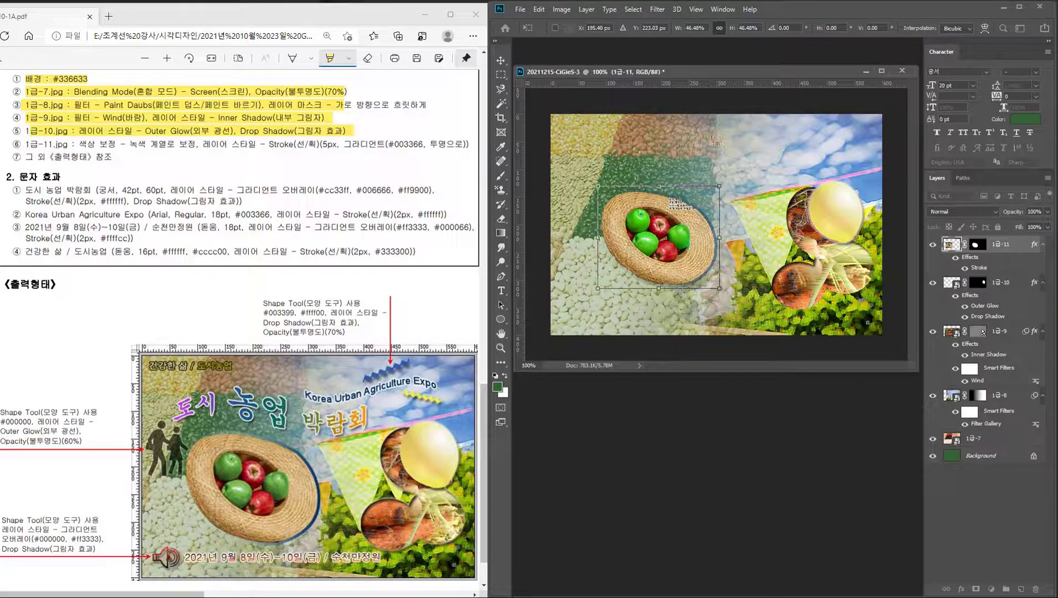
pyautogui.click(226, 440)
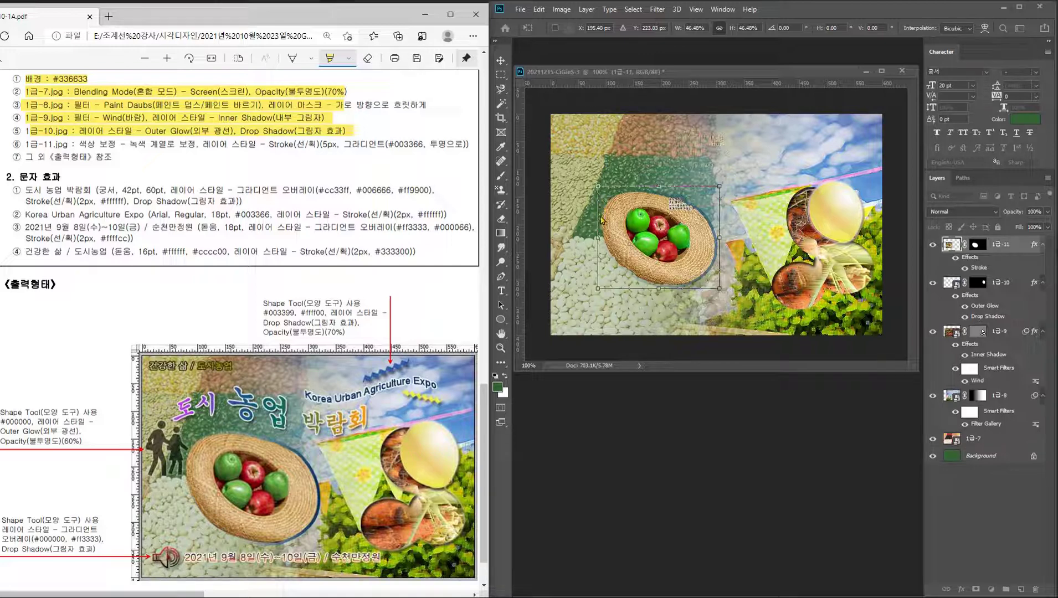
pyautogui.click(615, 220)
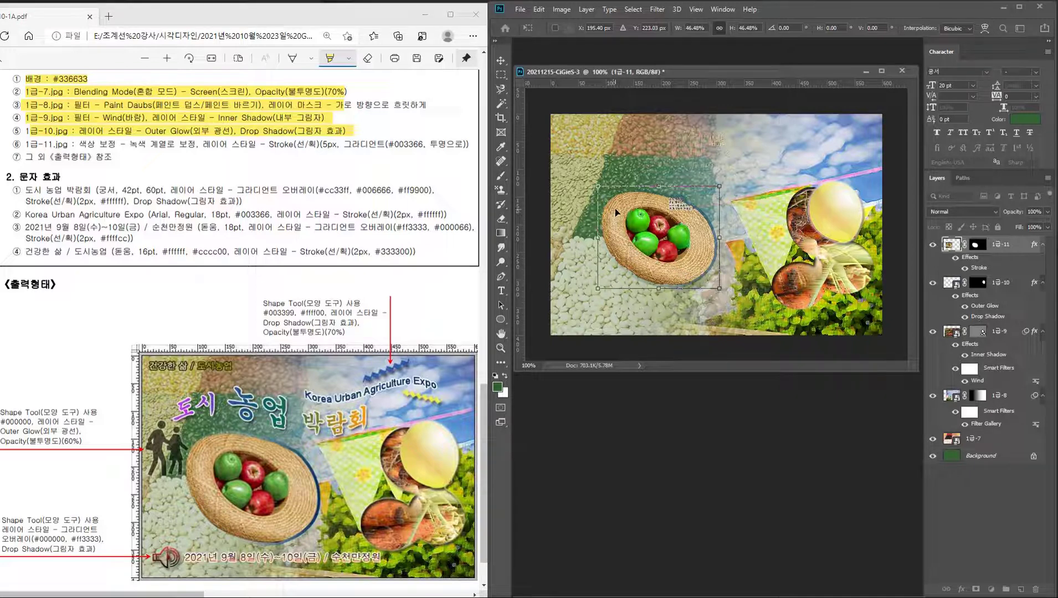
pyautogui.moveTo(616, 220); pyautogui.dragTo(617, 220)
pyautogui.moveTo(719, 286); pyautogui.dragTo(729, 297)
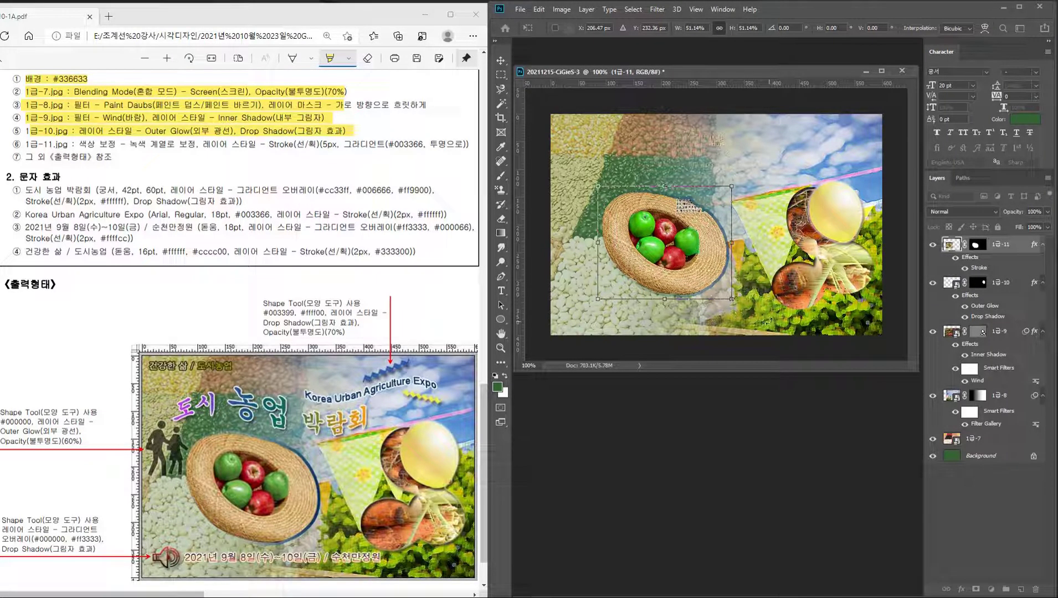
pyautogui.press('Return')
pyautogui.press('l')
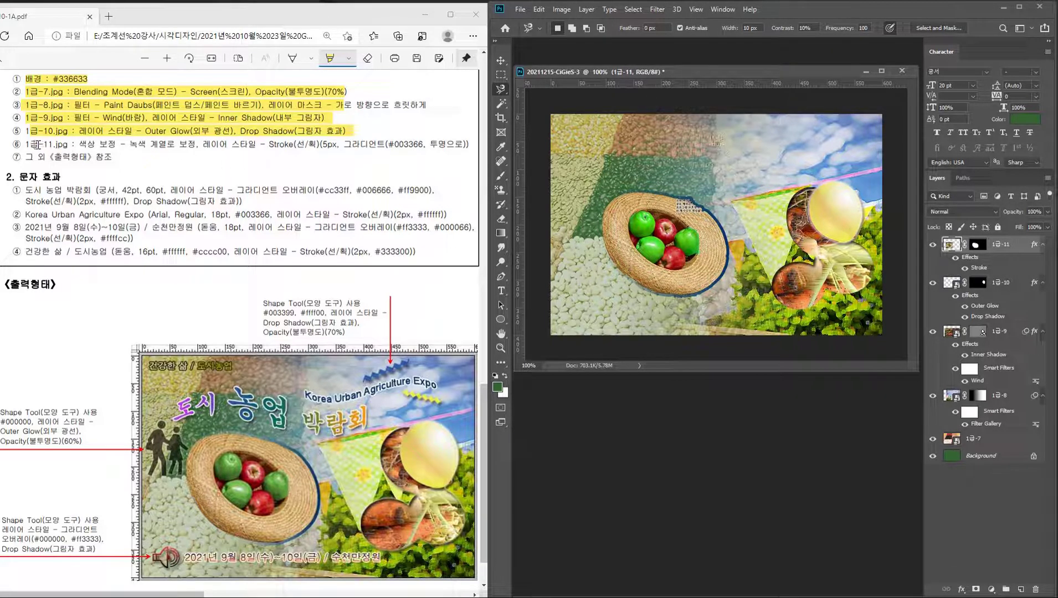
pyautogui.moveTo(26, 144); pyautogui.dragTo(469, 144)
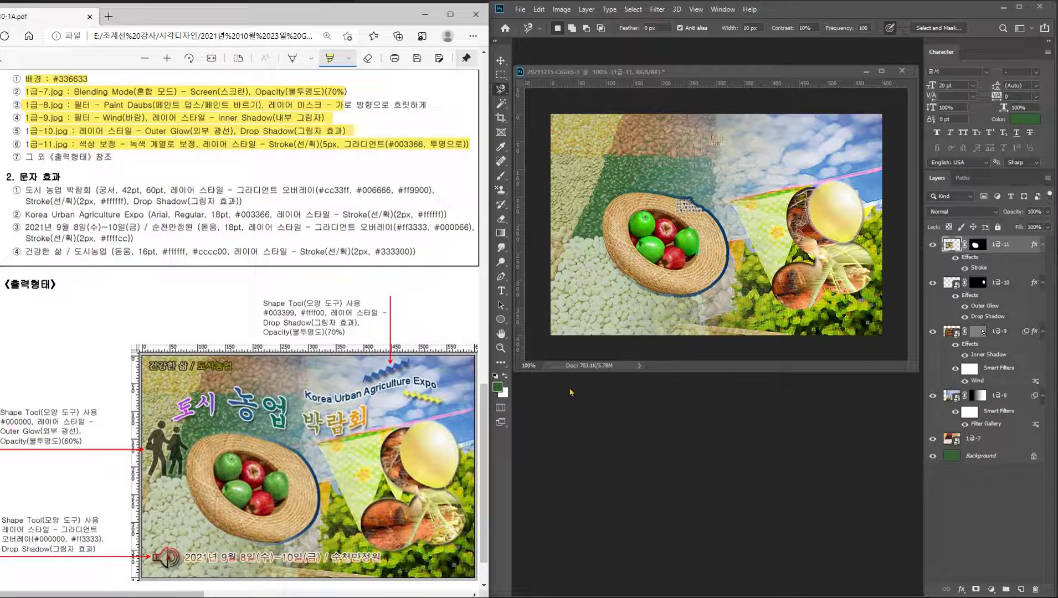
# - Draw the walking-couple custom shape as a Shape 1 layer just left of the hat
pyautogui.click(500, 320)
pyautogui.rightClick(500, 320)
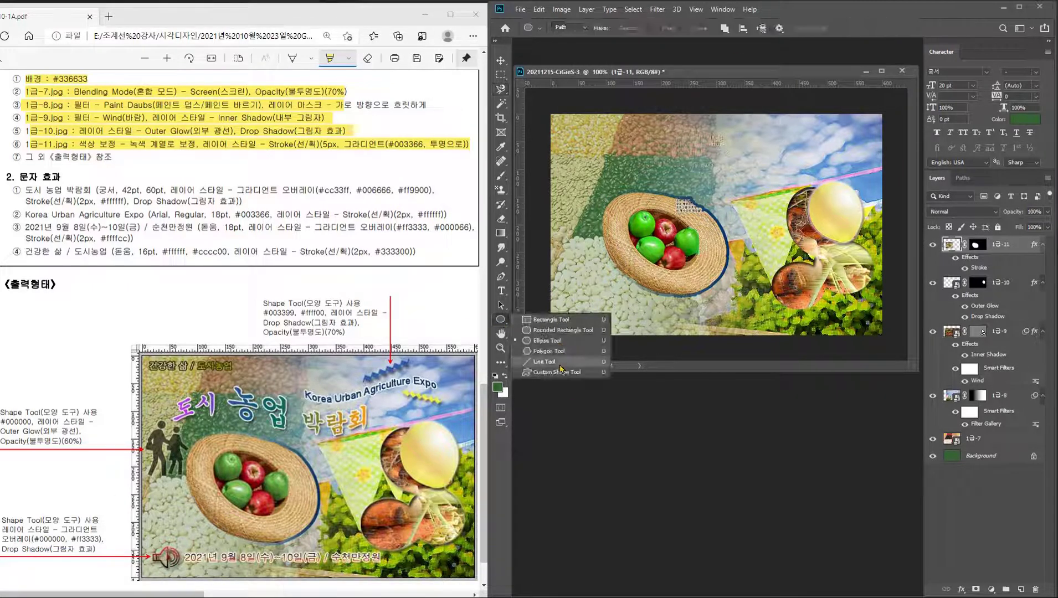
pyautogui.click(562, 375)
pyautogui.click(829, 28)
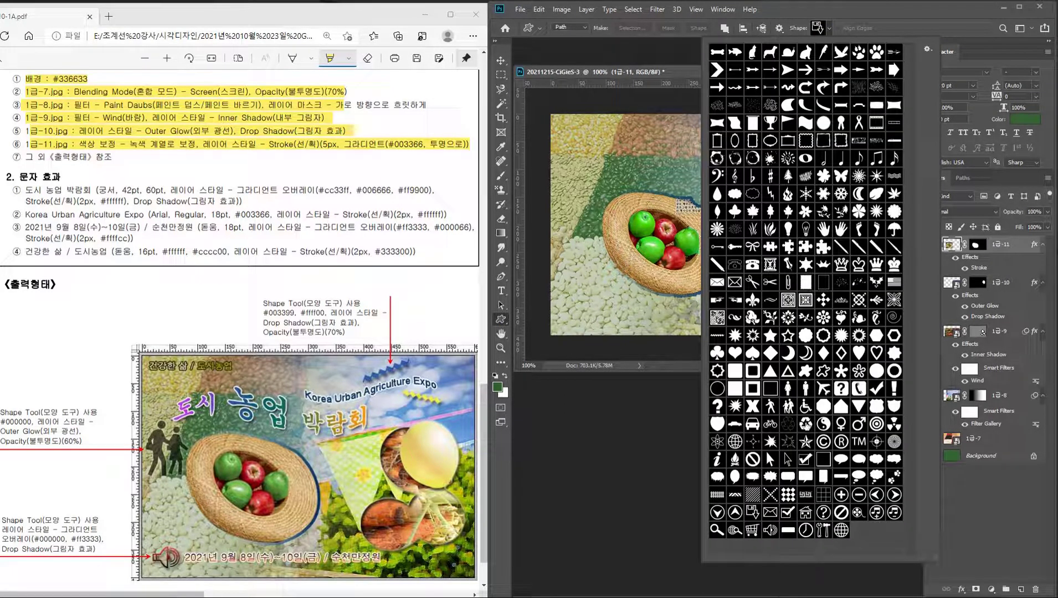
pyautogui.click(787, 406)
pyautogui.doubleClick(789, 408)
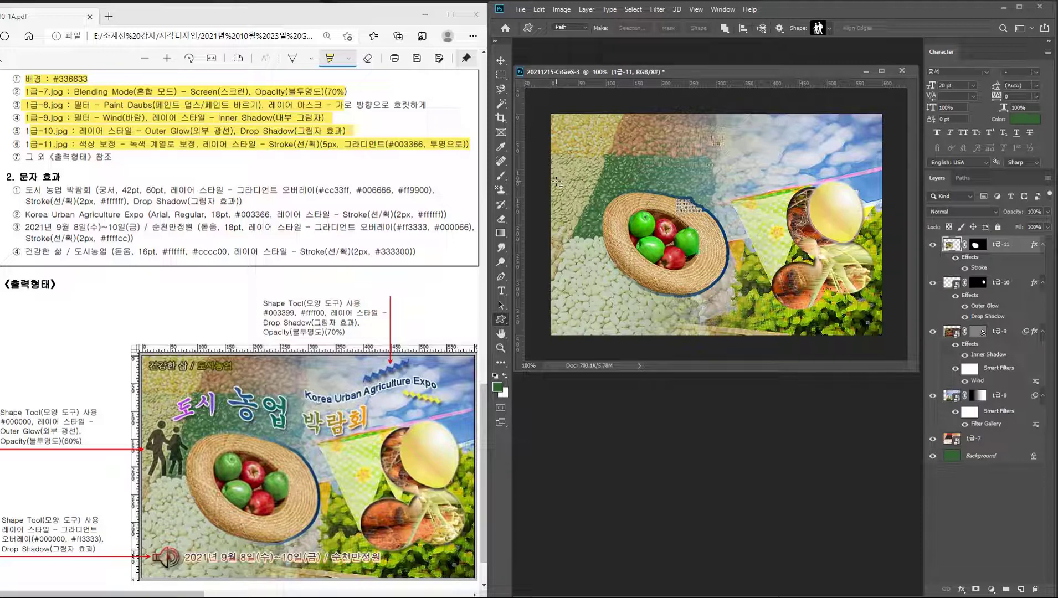
pyautogui.moveTo(556, 182); pyautogui.dragTo(600, 239)
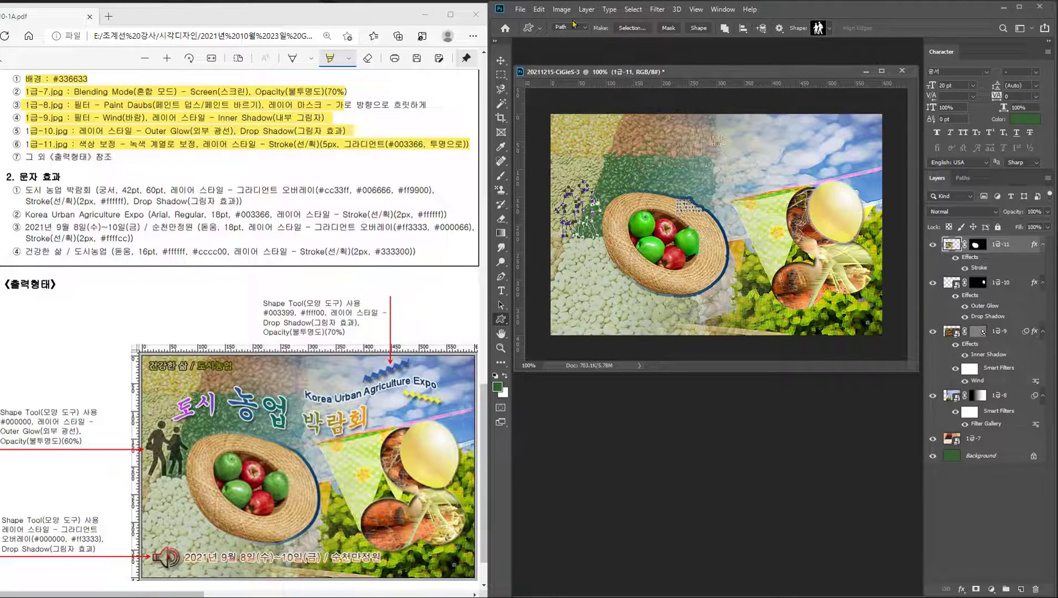
pyautogui.click(697, 29)
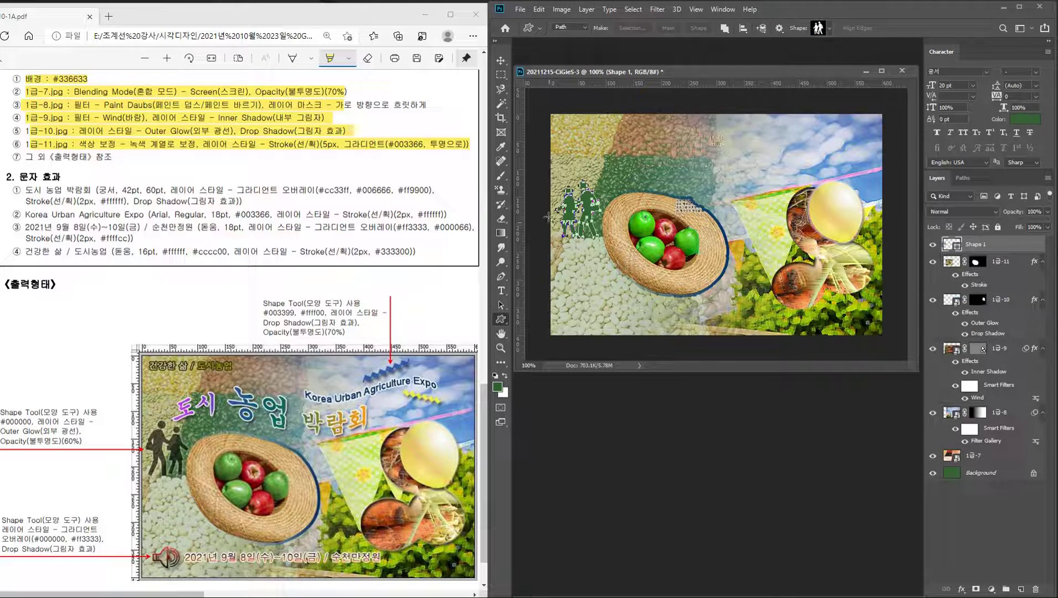
# - Fill the Shape 1 silhouette with black (000000)
pyautogui.doubleClick(954, 248)
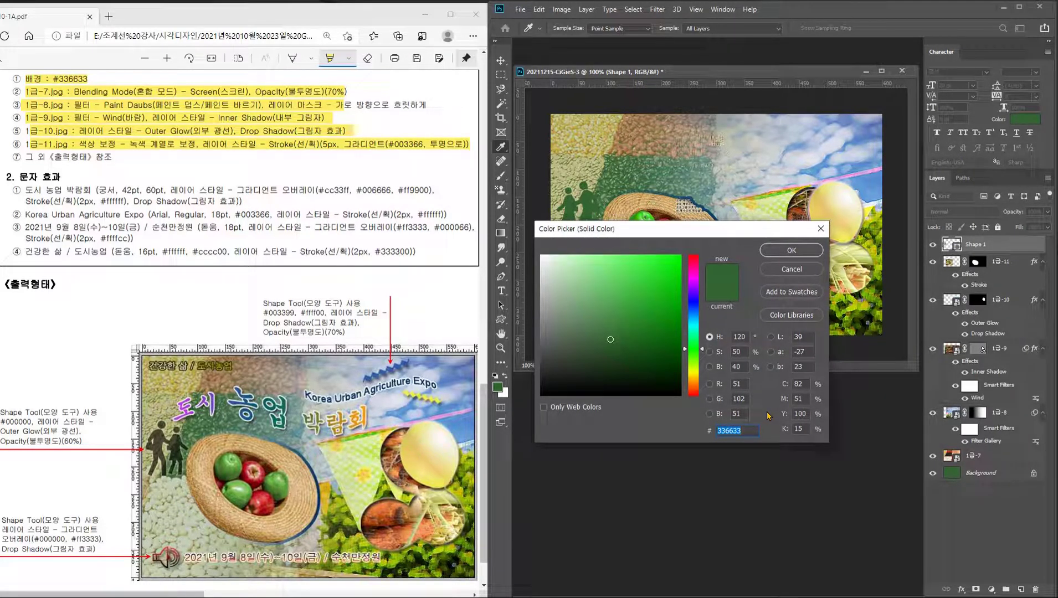
pyautogui.write('000000')
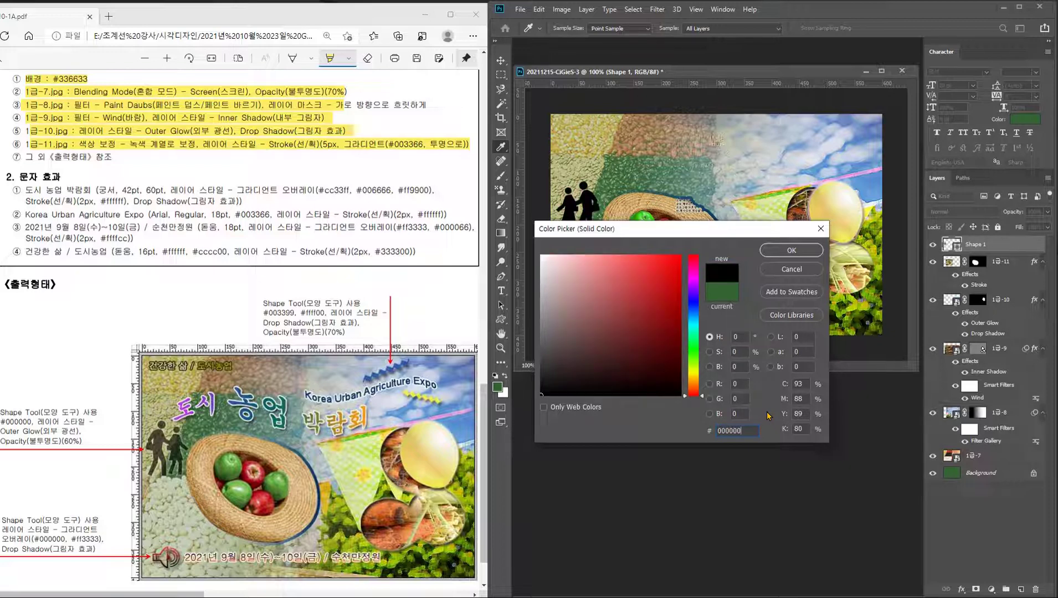
pyautogui.press('Return')
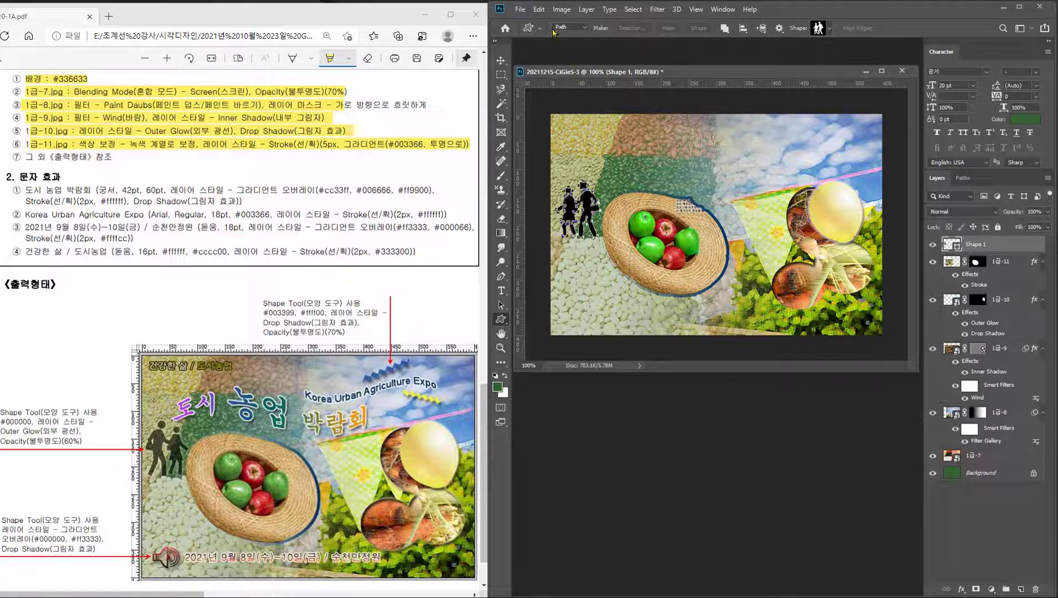
# - Flip the silhouette path horizontally using Free Transform Path
pyautogui.click(539, 9)
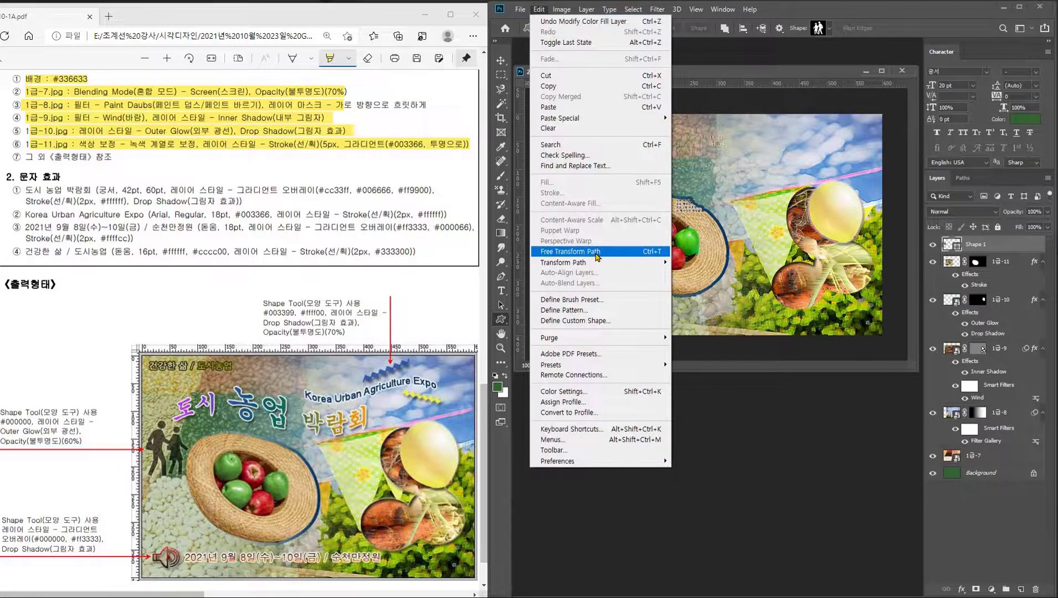
pyautogui.click(587, 252)
pyautogui.rightClick(591, 221)
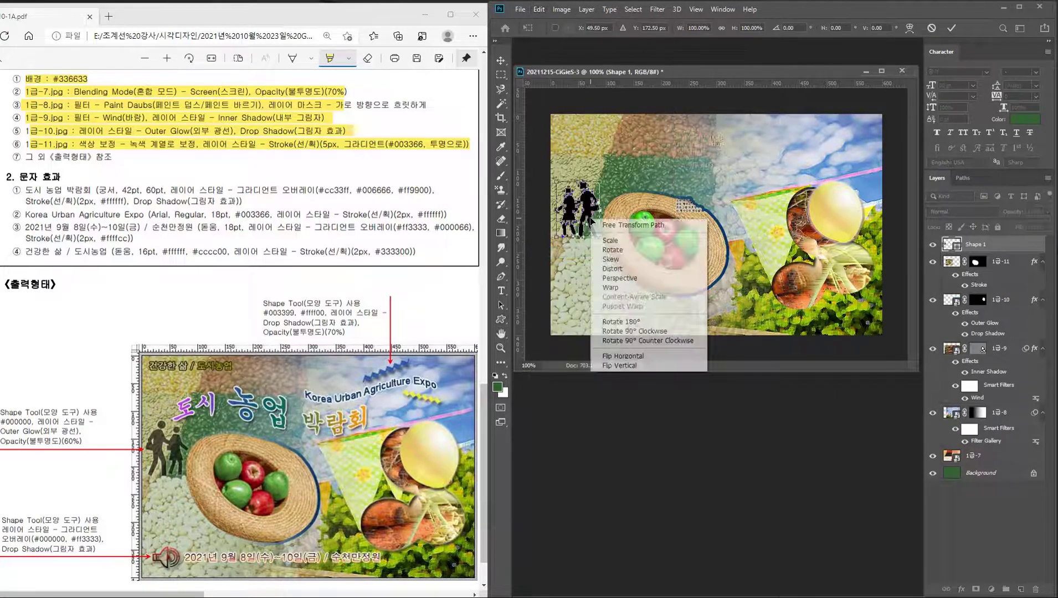
pyautogui.click(631, 358)
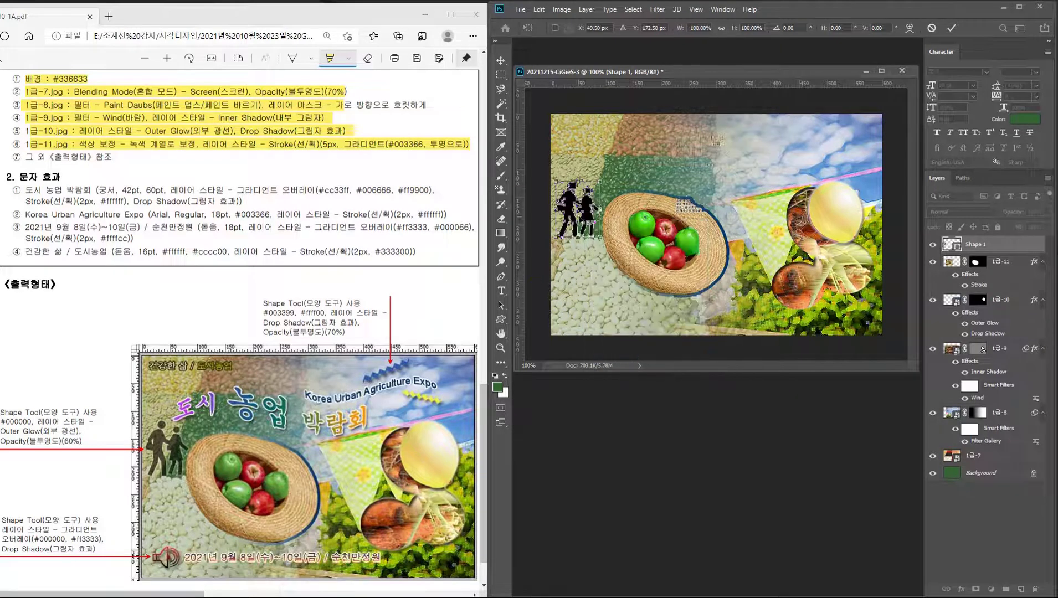
pyautogui.press('Return')
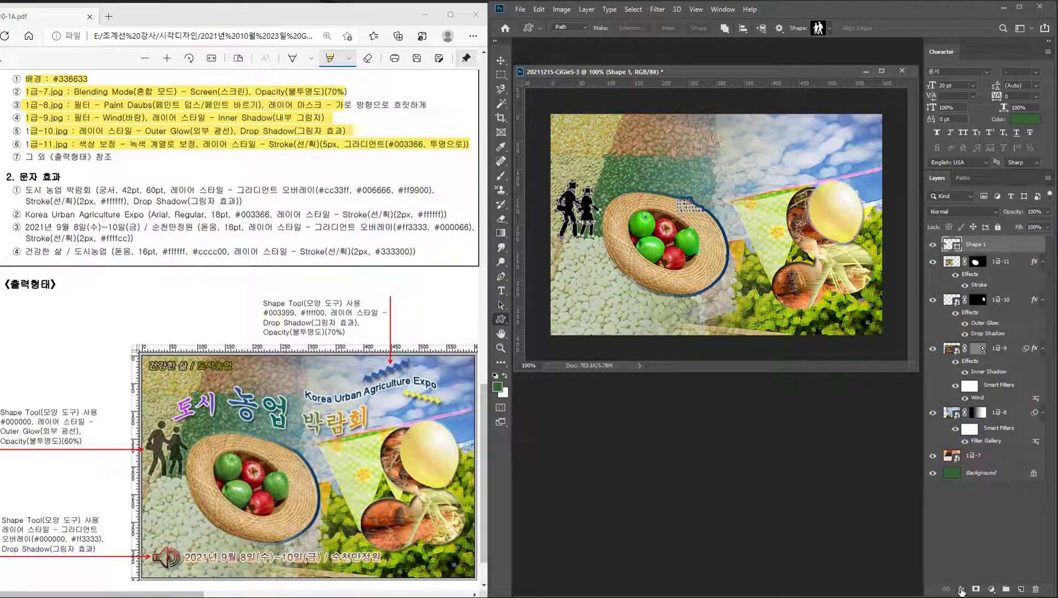
# - Add a default Outer Glow effect to the Shape 1 silhouettes
pyautogui.click(961, 590)
pyautogui.click(986, 573)
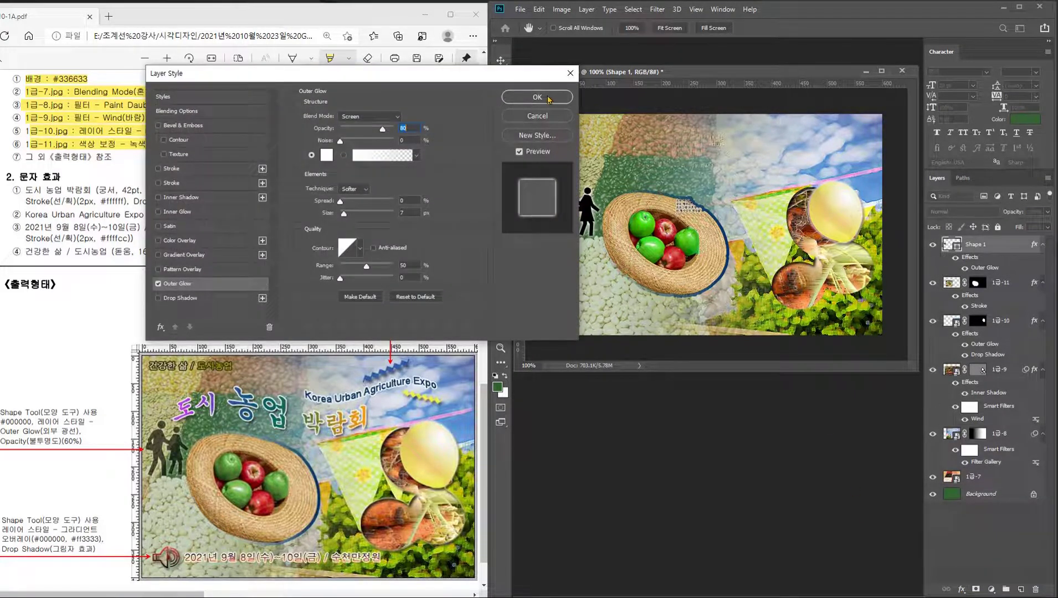
pyautogui.click(537, 97)
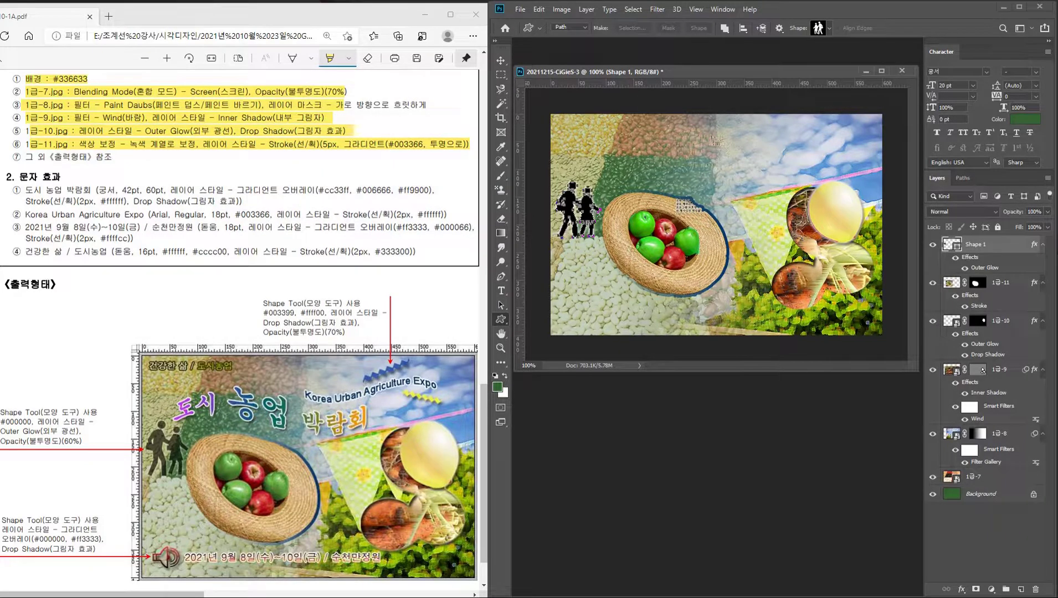
# - Lower Shape 1's layer opacity to 60% and highlight the silhouette spec line
pyautogui.click(1031, 211)
pyautogui.write('60')
pyautogui.press('Return')
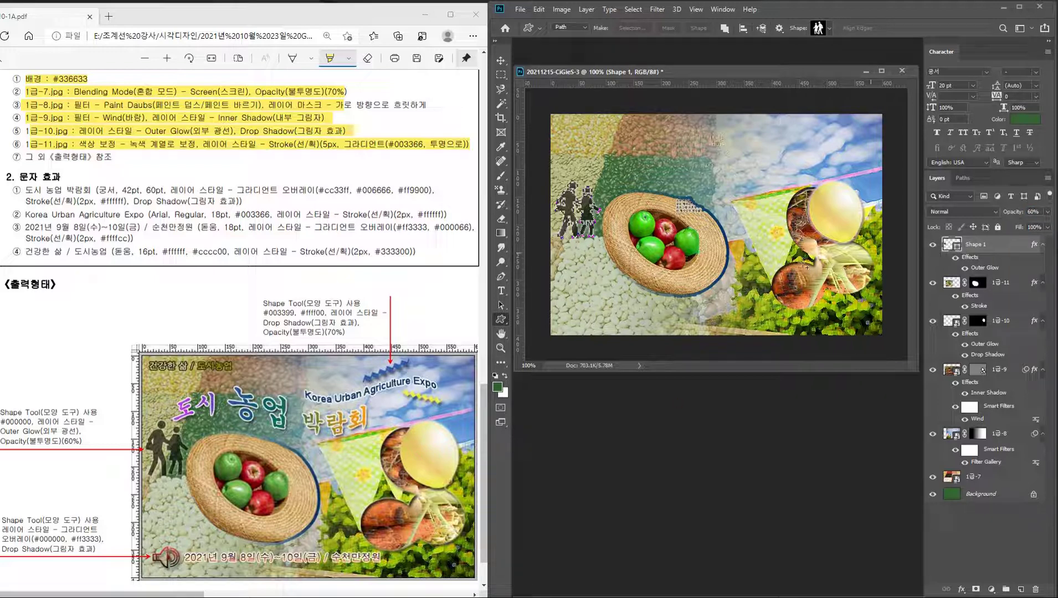
pyautogui.moveTo(3, 412); pyautogui.dragTo(82, 441)
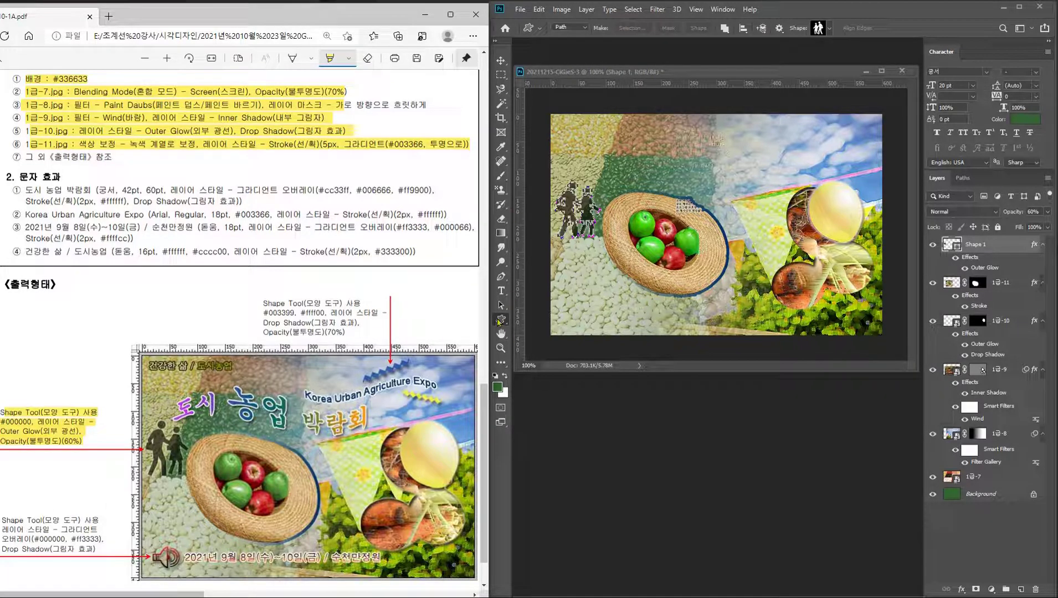
# - Browse the custom shape list, check the Shape 1 layer, then switch to the Paths panel
pyautogui.click(829, 31)
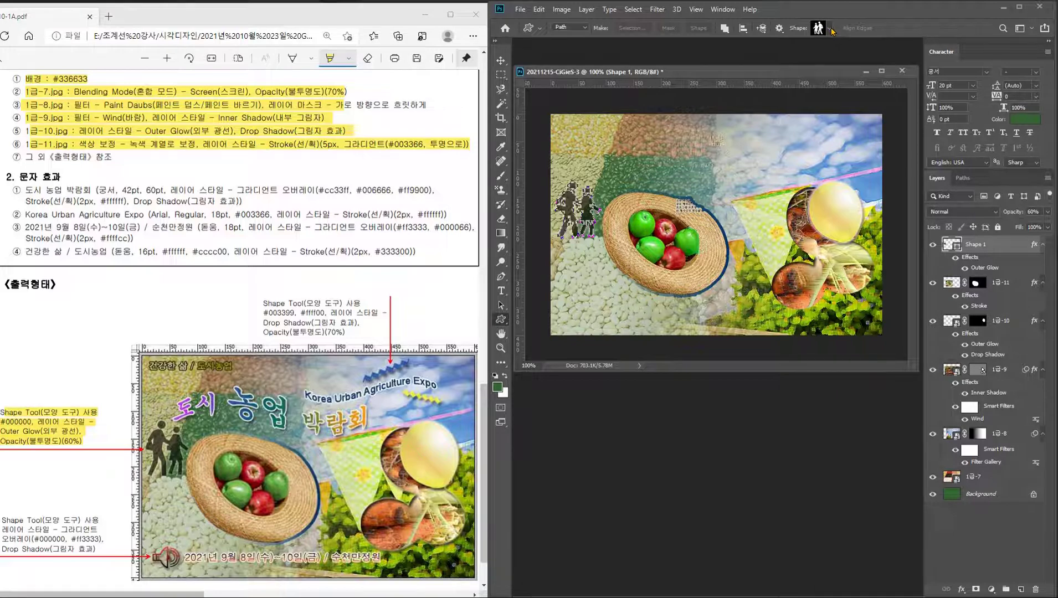
pyautogui.click(830, 29)
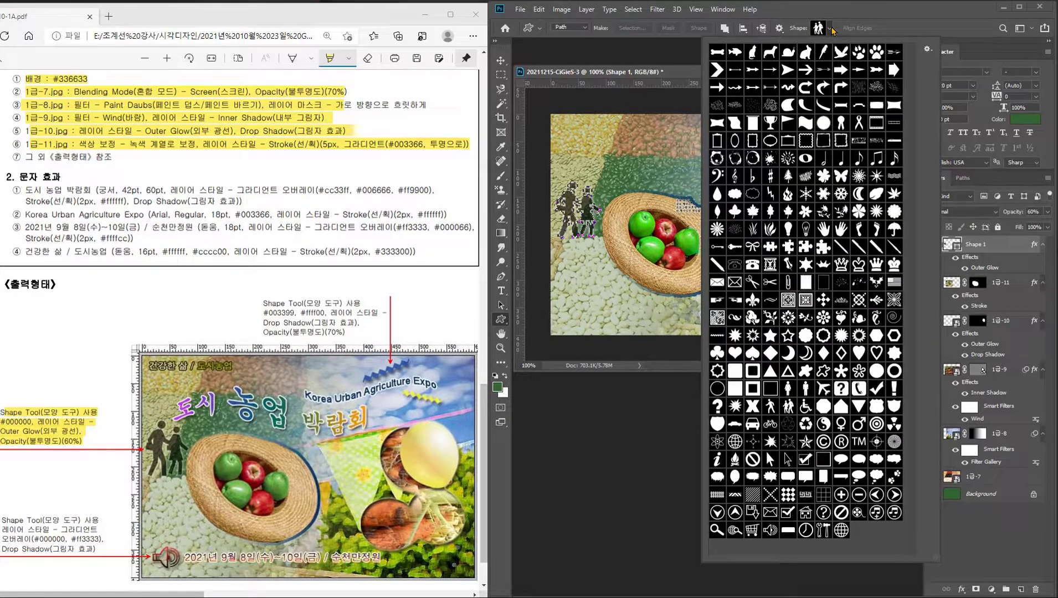
pyautogui.click(1018, 533)
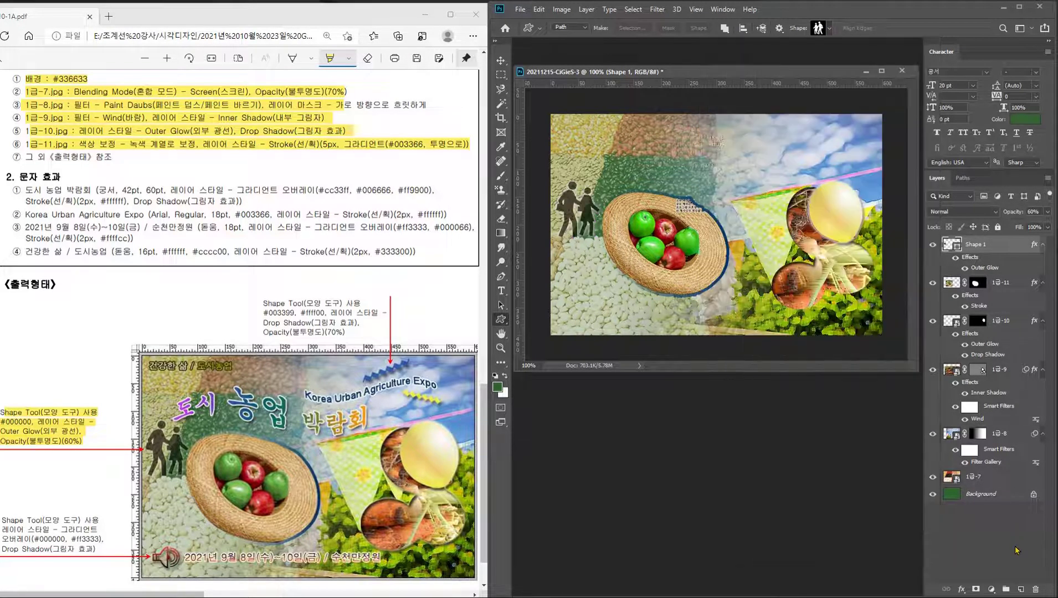
pyautogui.click(980, 243)
pyautogui.click(985, 519)
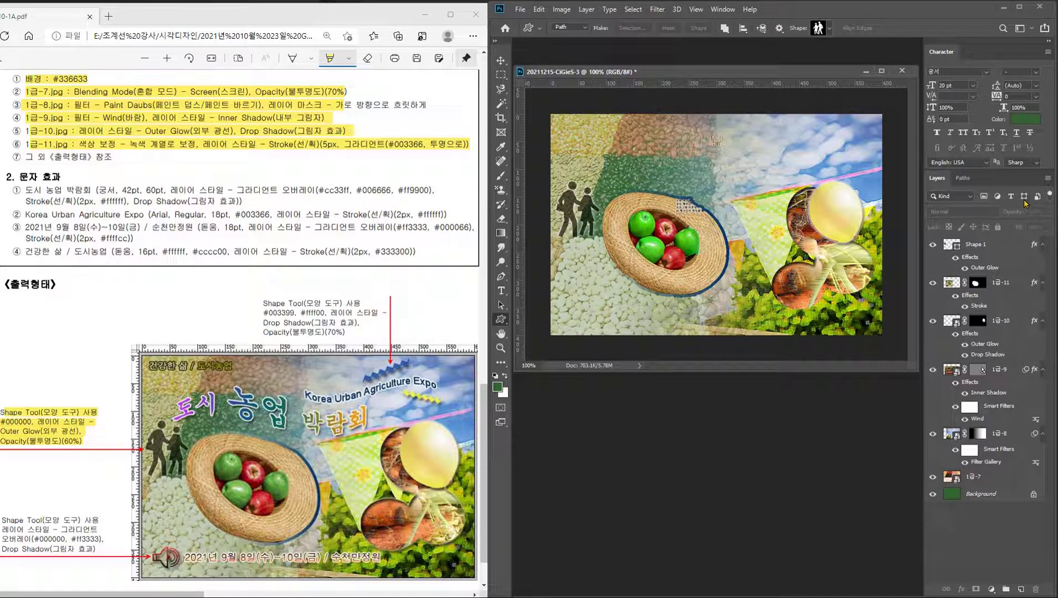
pyautogui.click(962, 179)
# - Draw a speaker custom shape near the poster's lower-left corner as a new shape layer
pyautogui.click(829, 28)
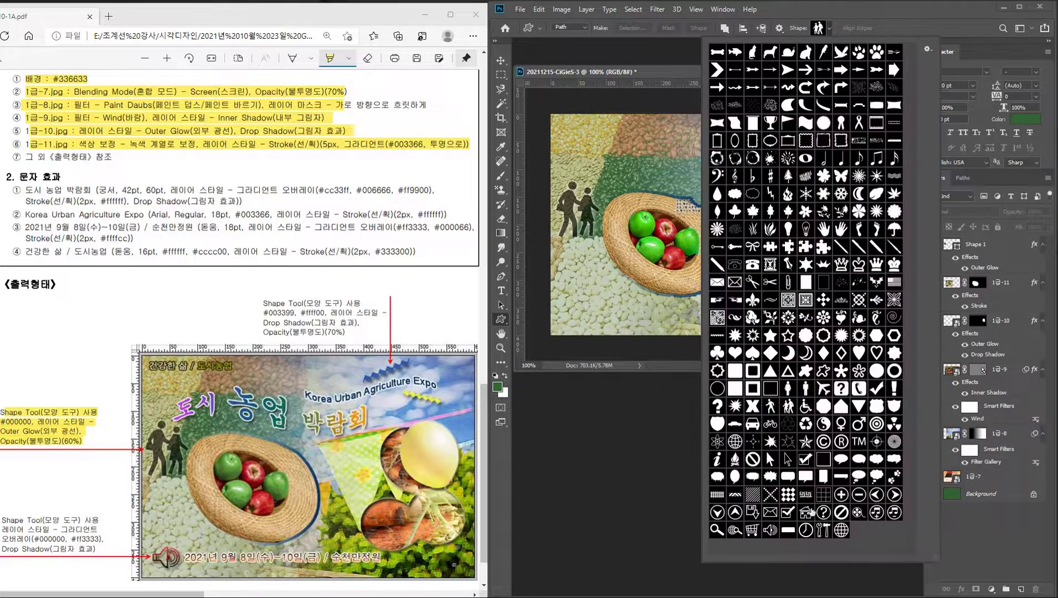
pyautogui.click(770, 531)
pyautogui.doubleClick(773, 533)
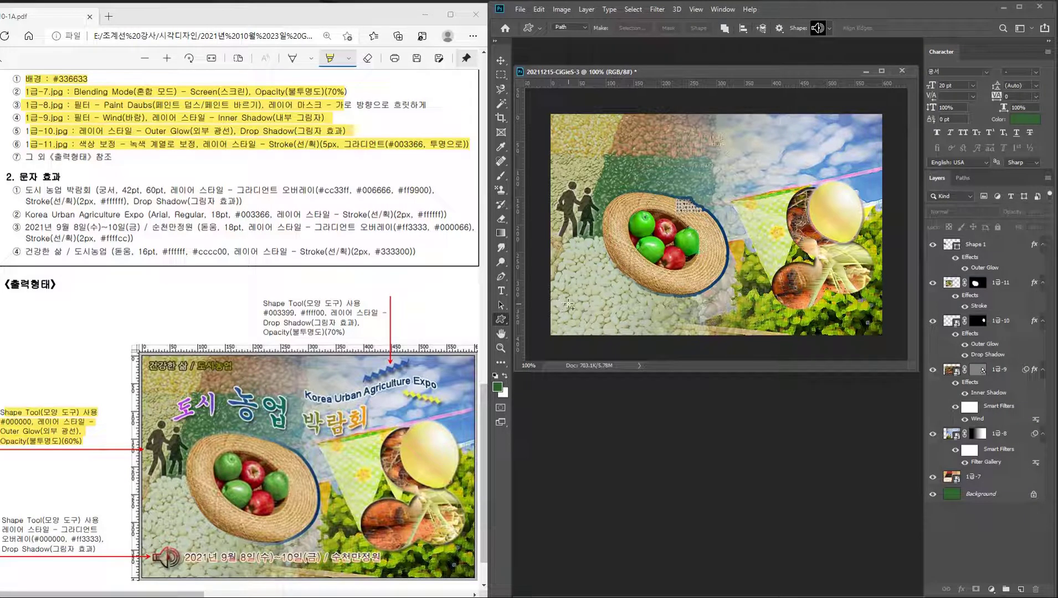
pyautogui.moveTo(568, 305); pyautogui.dragTo(595, 328)
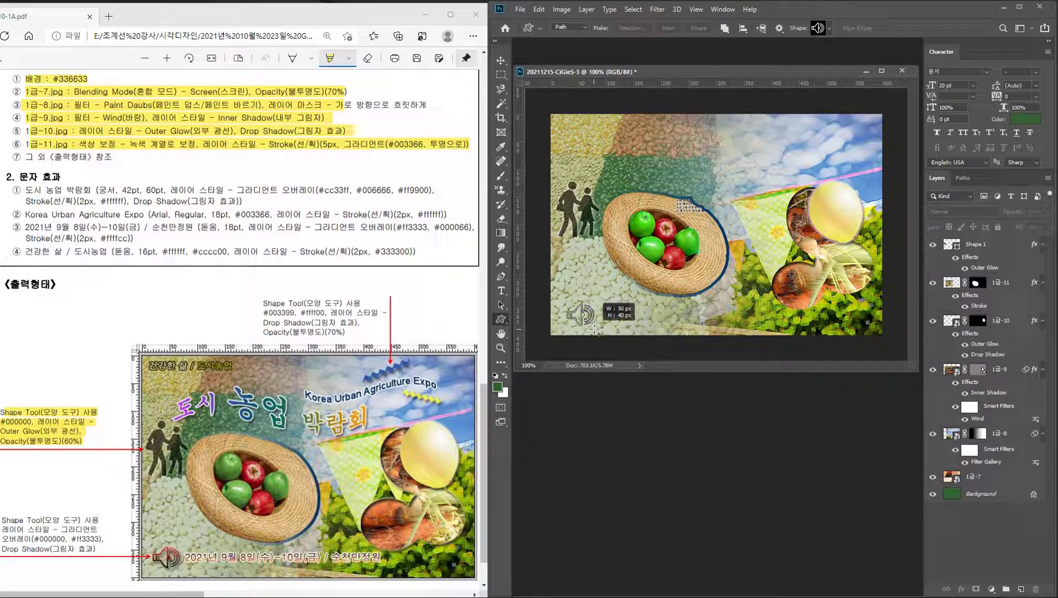
pyautogui.moveTo(595, 328); pyautogui.dragTo(597, 331)
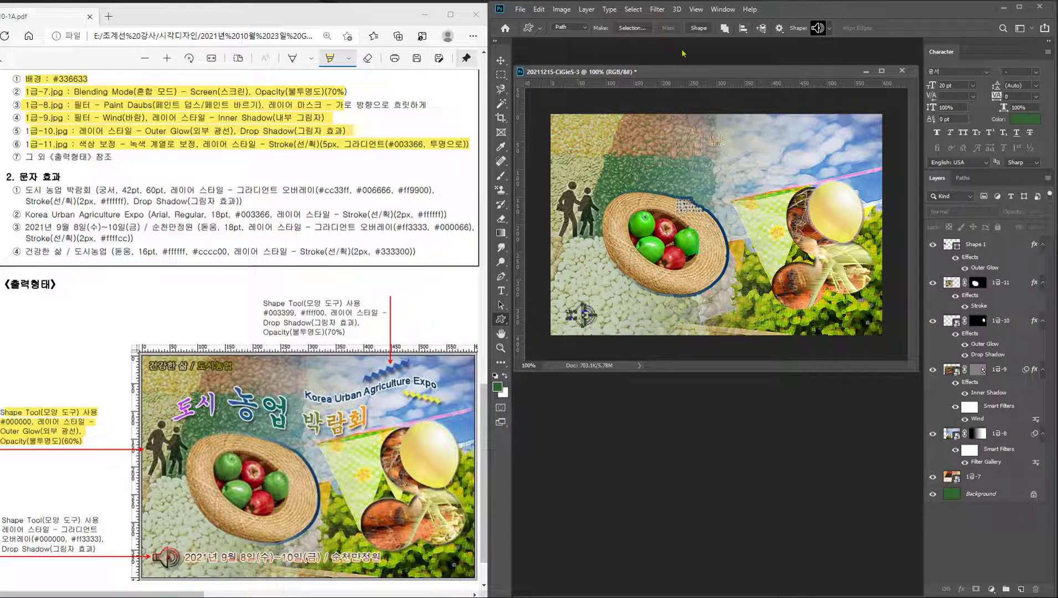
pyautogui.click(693, 29)
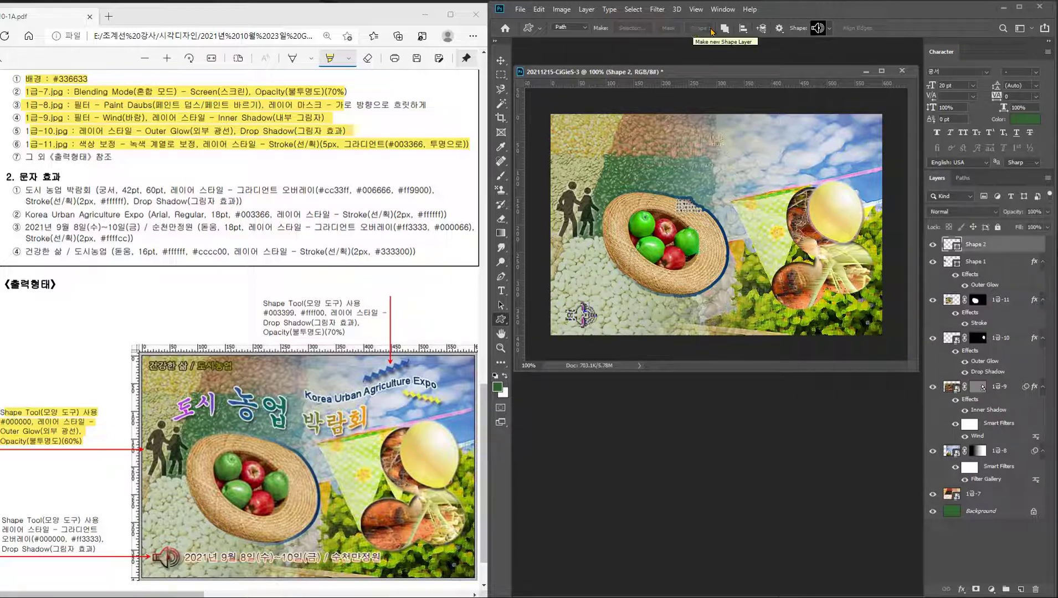
# - Add a Gradient Overlay effect to the speaker shape layer, leaving its fill colour unchanged
pyautogui.doubleClick(951, 246)
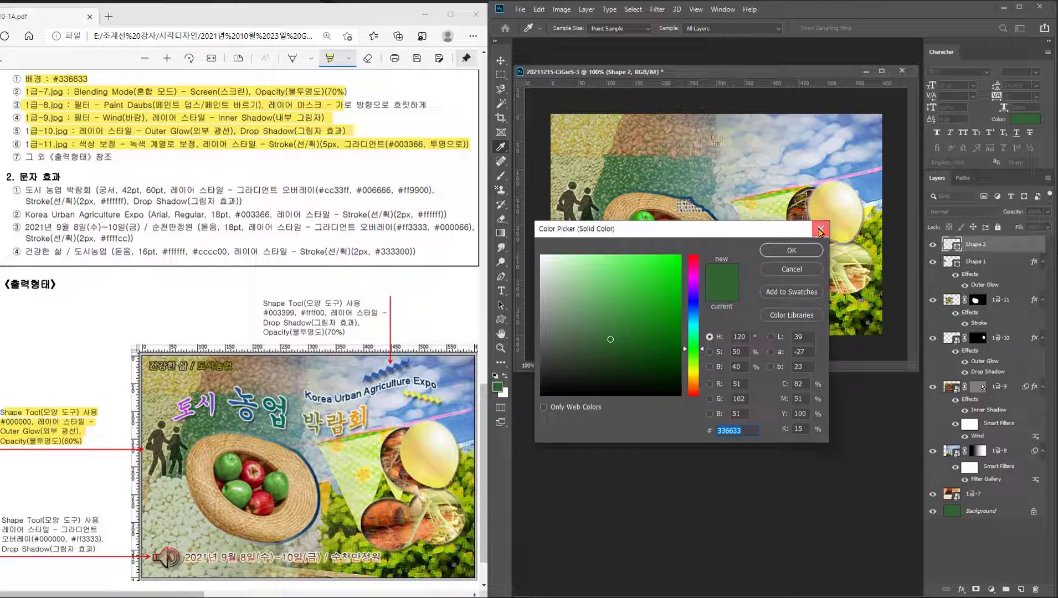
pyautogui.click(820, 229)
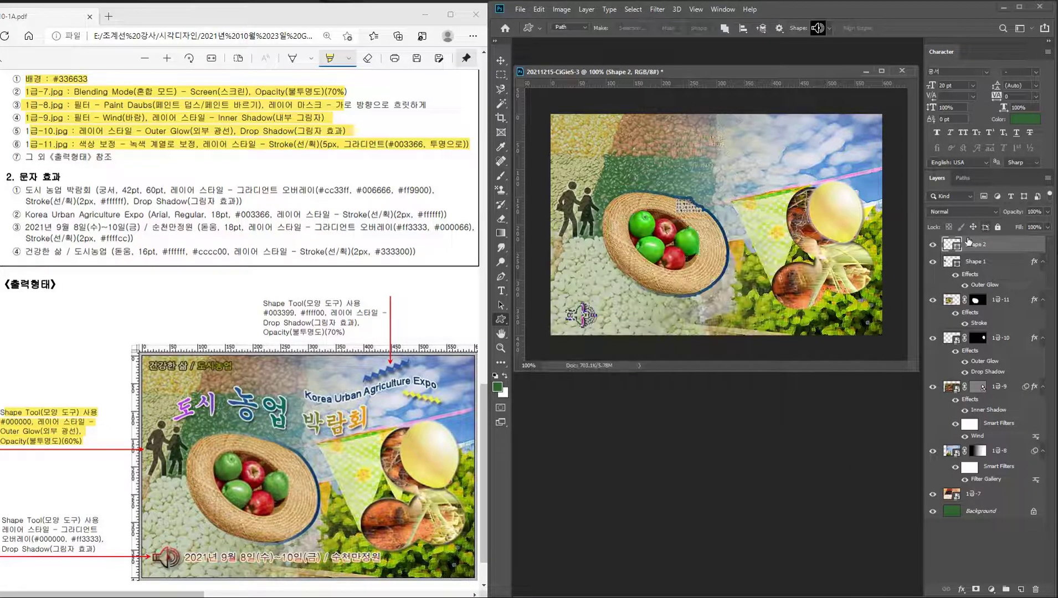
pyautogui.click(962, 589)
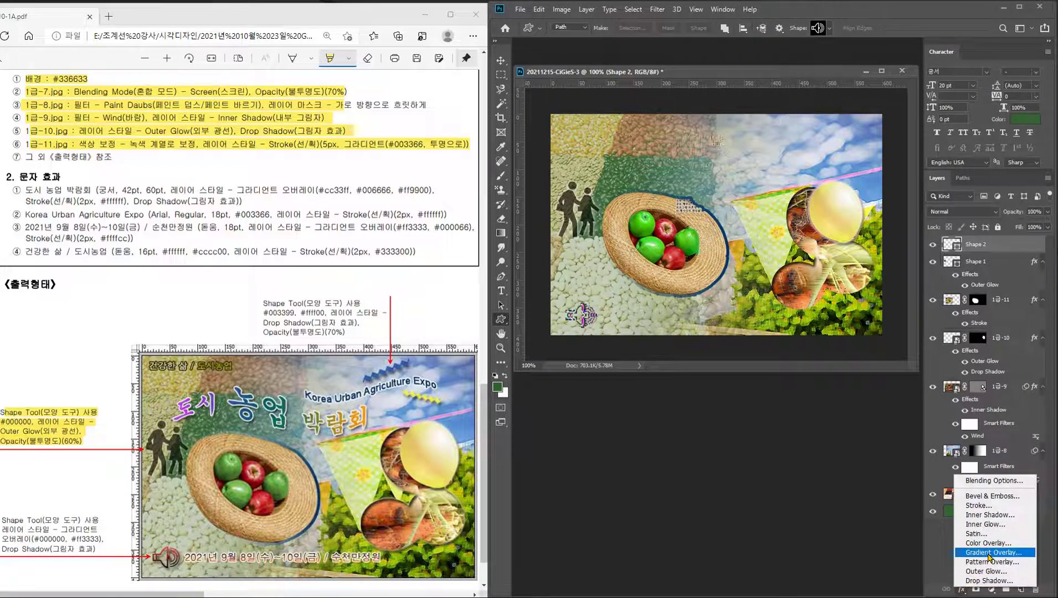
pyautogui.click(989, 553)
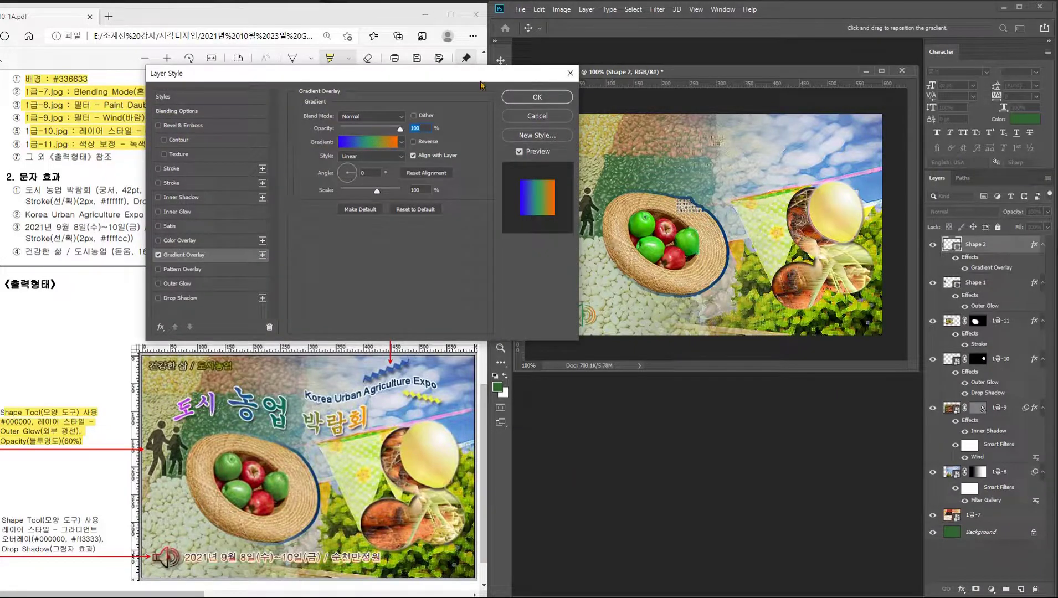
pyautogui.moveTo(481, 83); pyautogui.dragTo(385, 56)
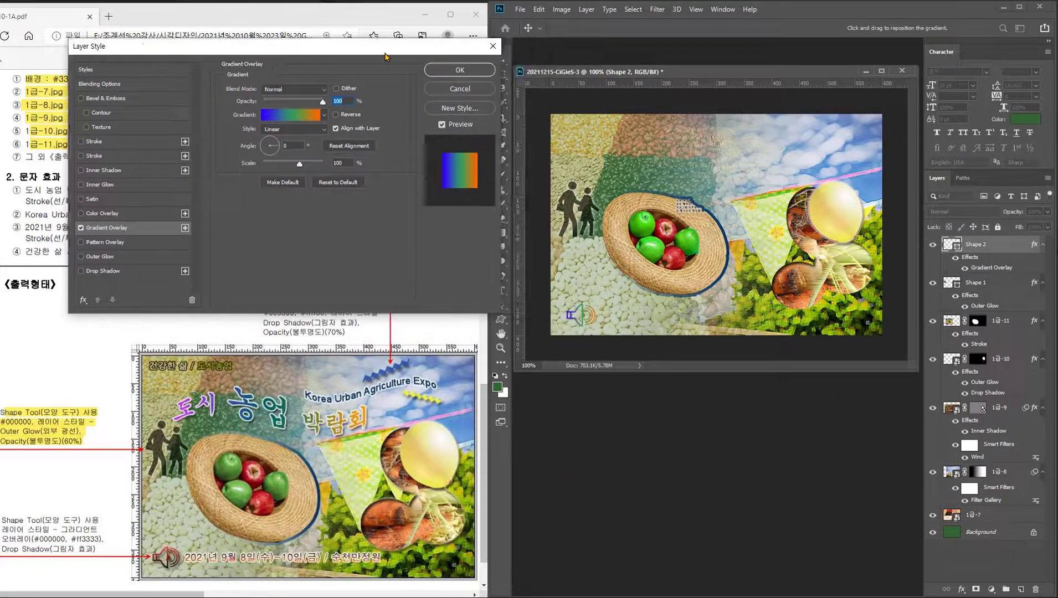
# - Edit the gradient to two stops: black on the left, #ff3333 red on the right
pyautogui.click(288, 115)
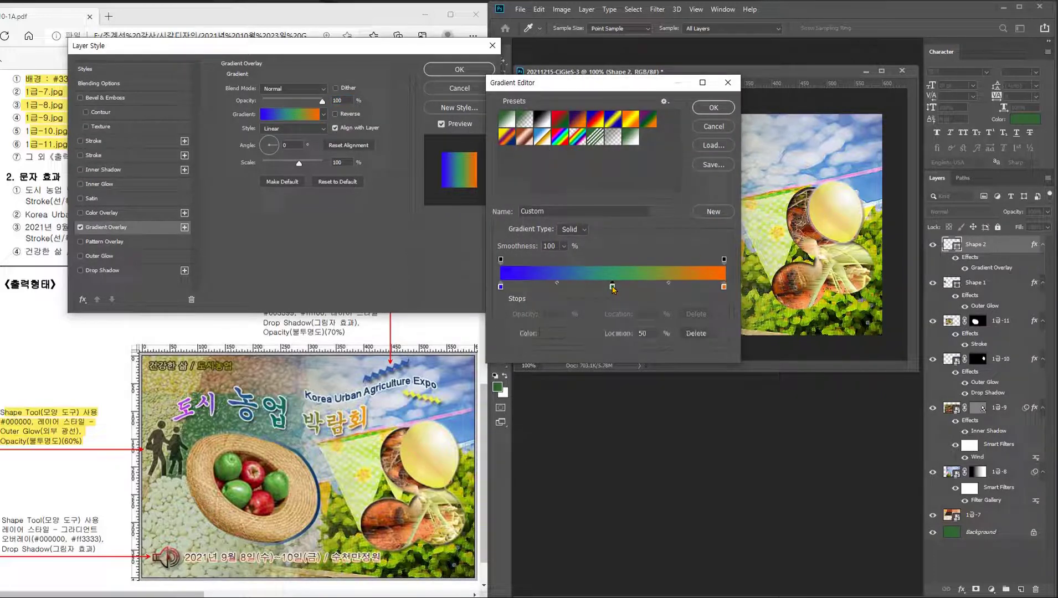
pyautogui.moveTo(612, 287); pyautogui.dragTo(614, 319)
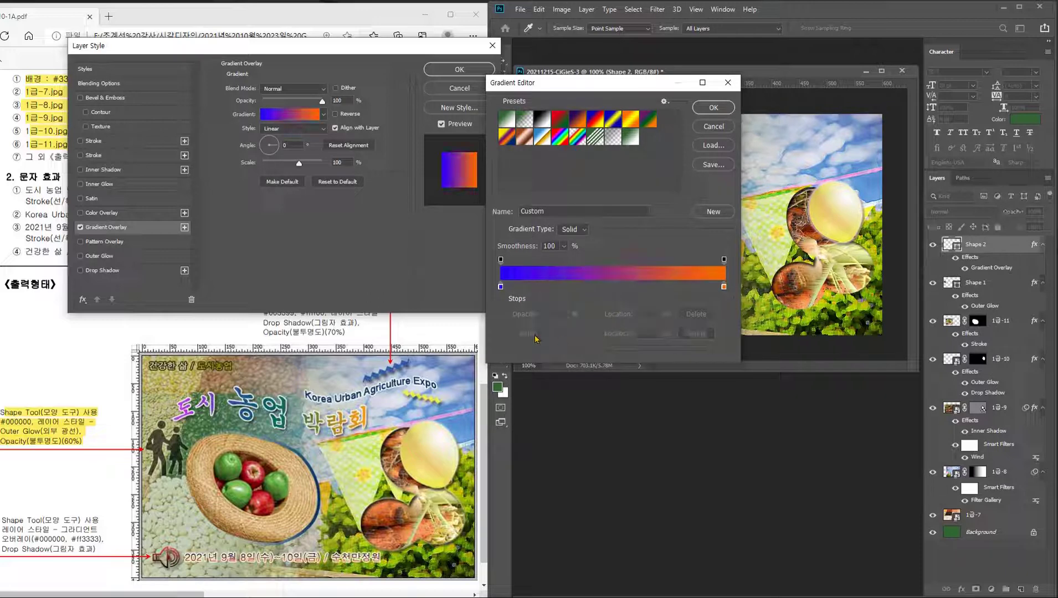
pyautogui.click(501, 287)
pyautogui.doubleClick(501, 286)
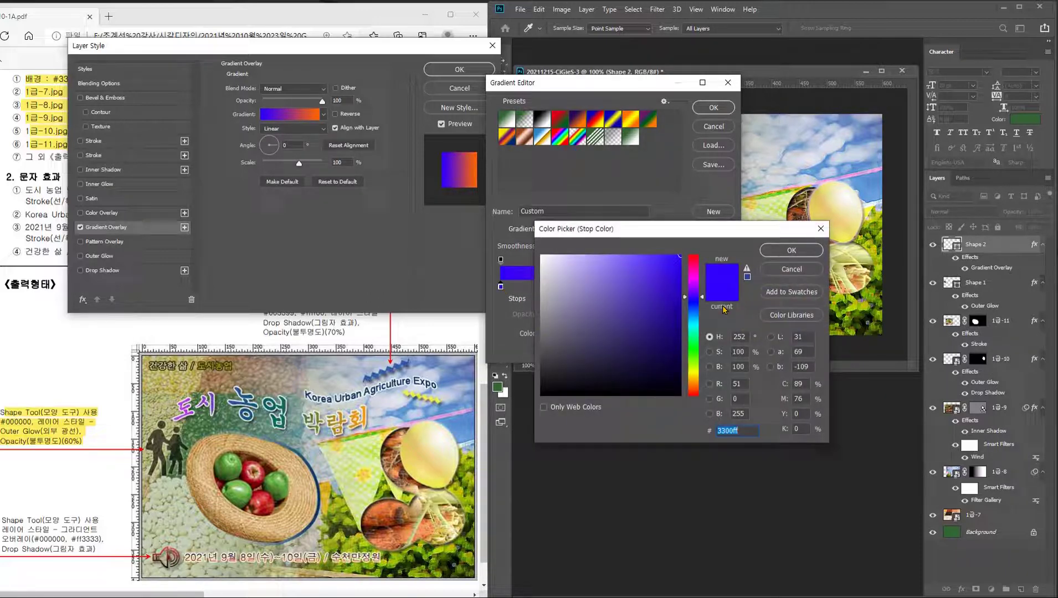
pyautogui.moveTo(548, 390); pyautogui.dragTo(532, 413)
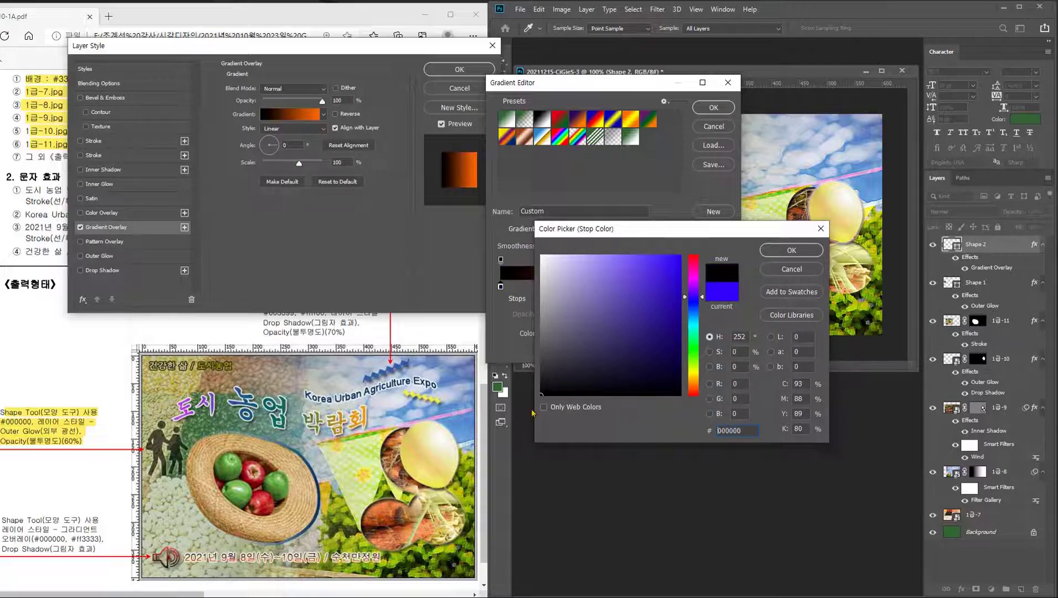
pyautogui.click(783, 253)
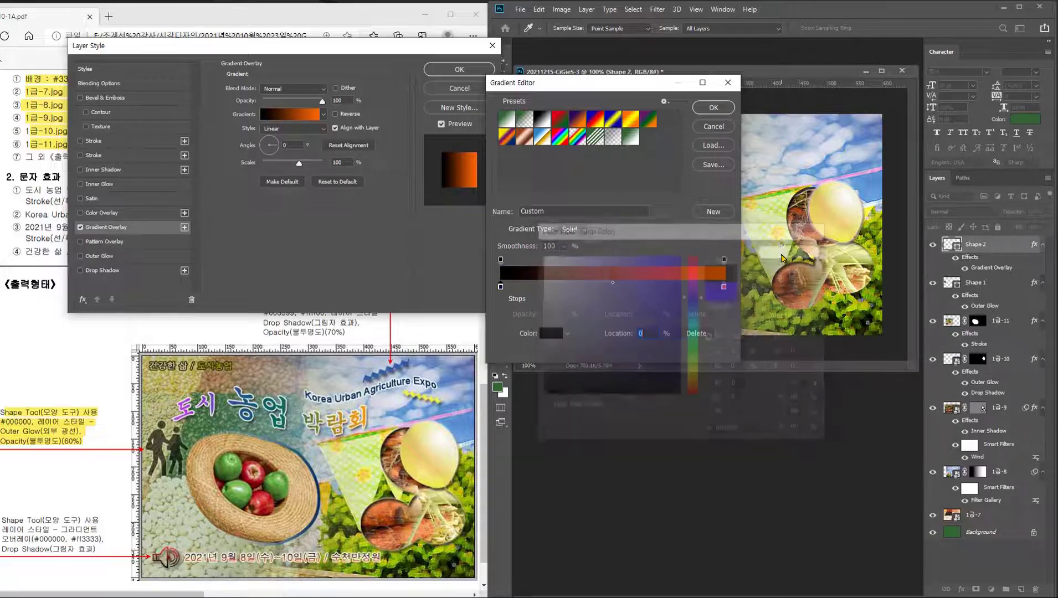
pyautogui.doubleClick(724, 286)
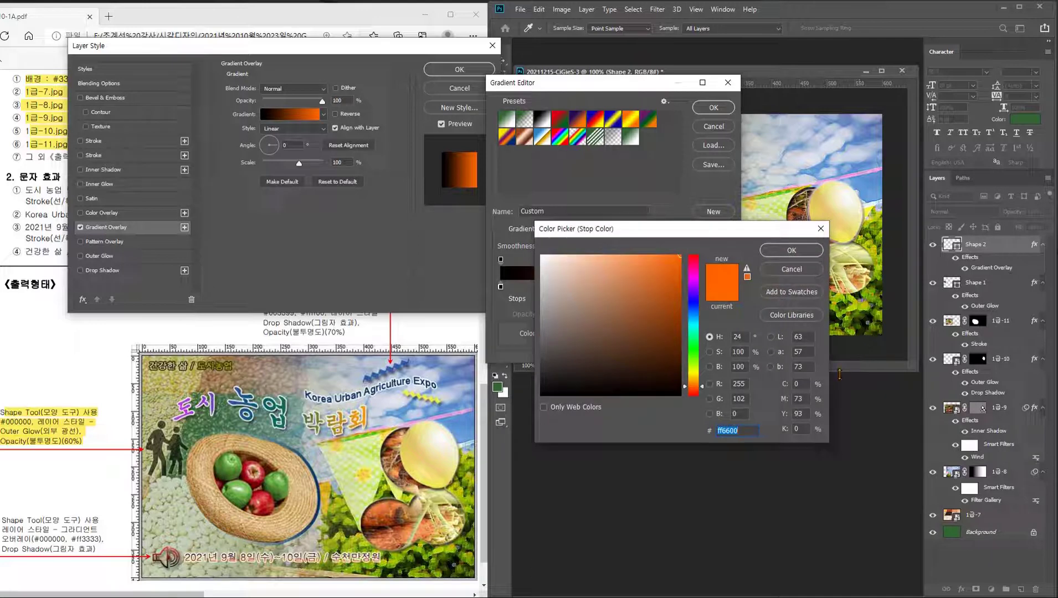
pyautogui.write('ff33')
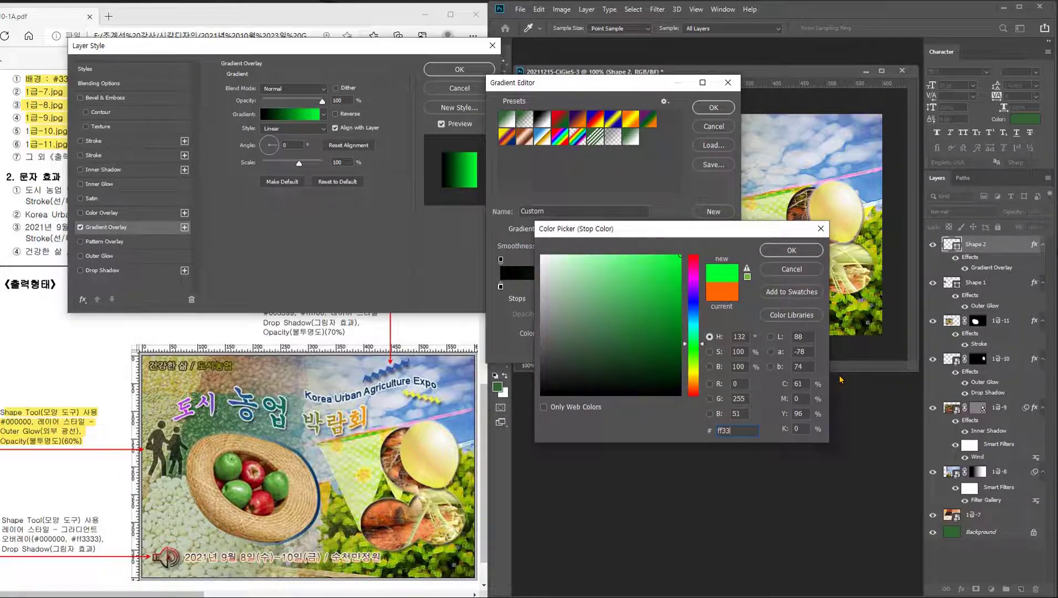
pyautogui.write('33')
pyautogui.press('Return')
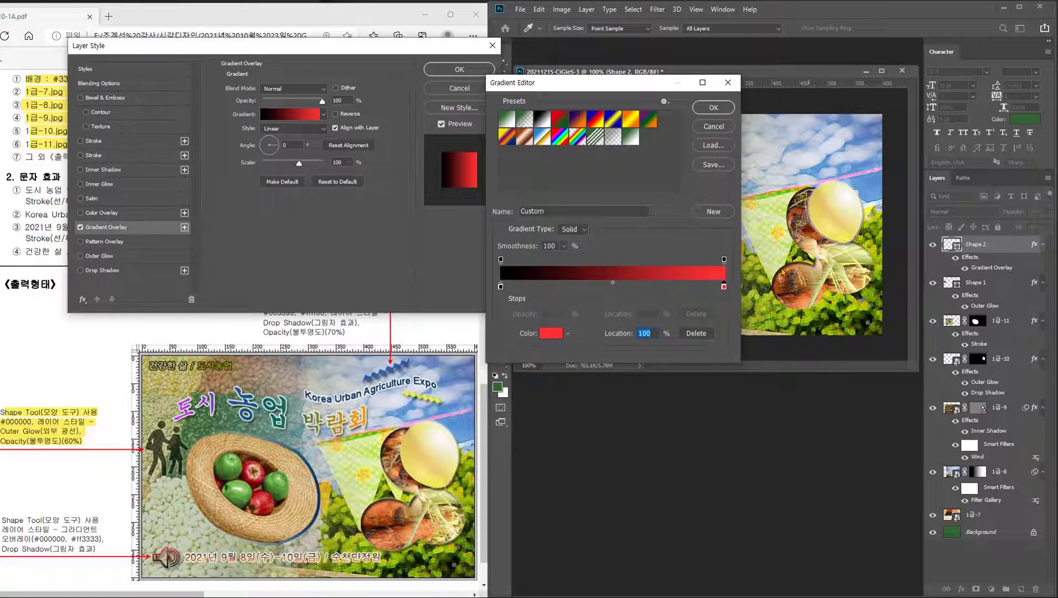
pyautogui.click(714, 108)
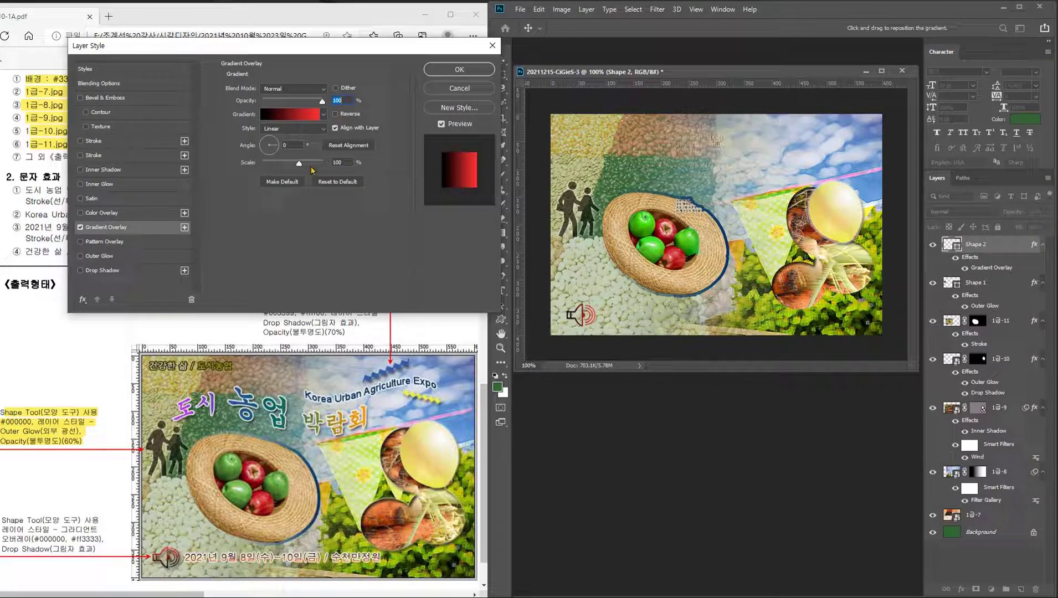
# - Set the gradient overlay angle to 90° and apply the effect
pyautogui.click(286, 145)
pyautogui.write('90')
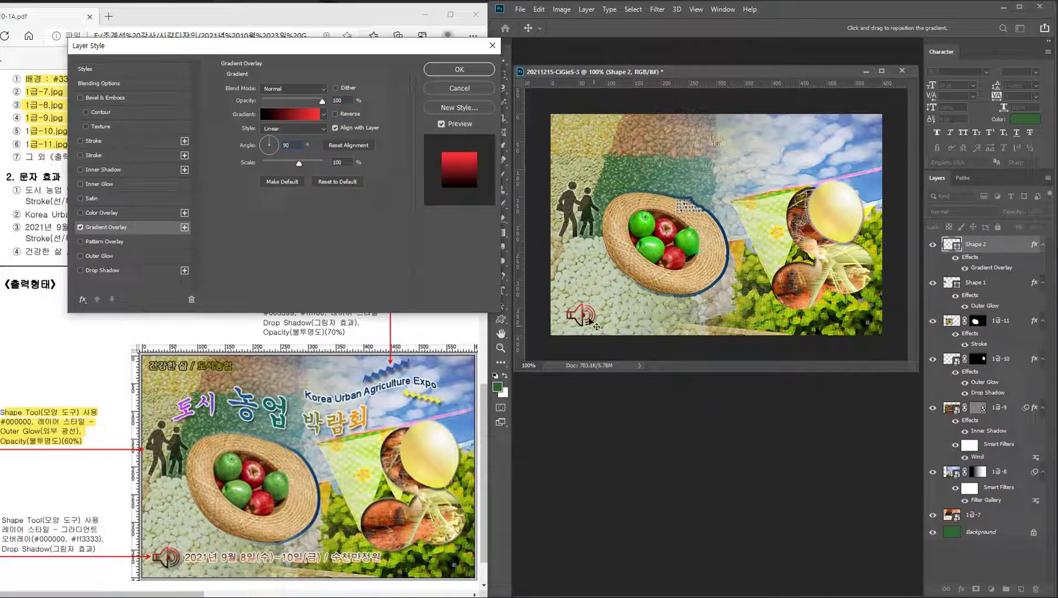
pyautogui.click(459, 70)
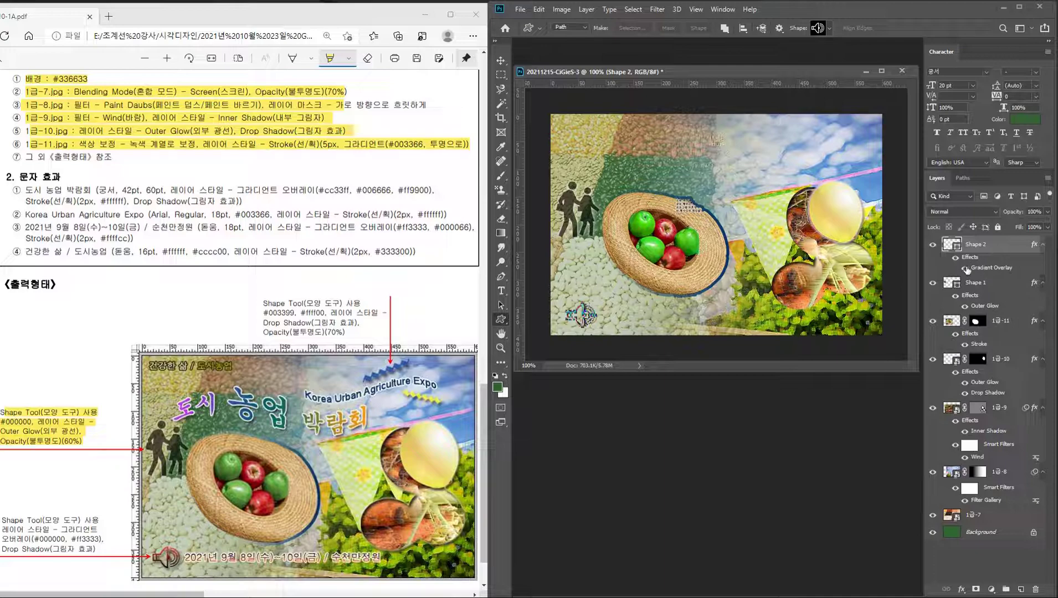
# - Add a Drop Shadow to the speaker shape and highlight its instruction in the reference PDF
pyautogui.doubleClick(994, 269)
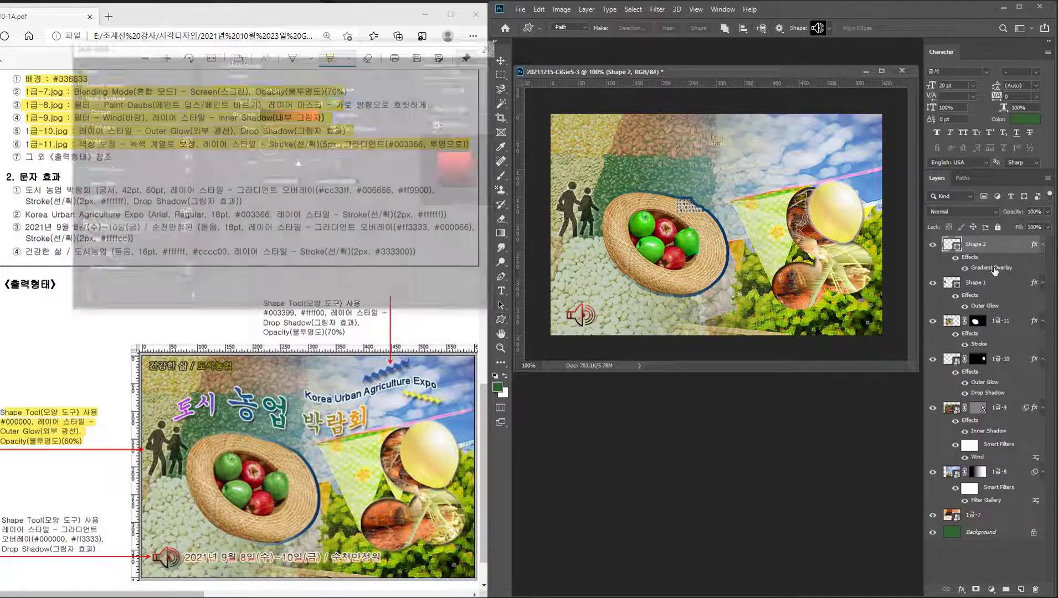
pyautogui.click(111, 271)
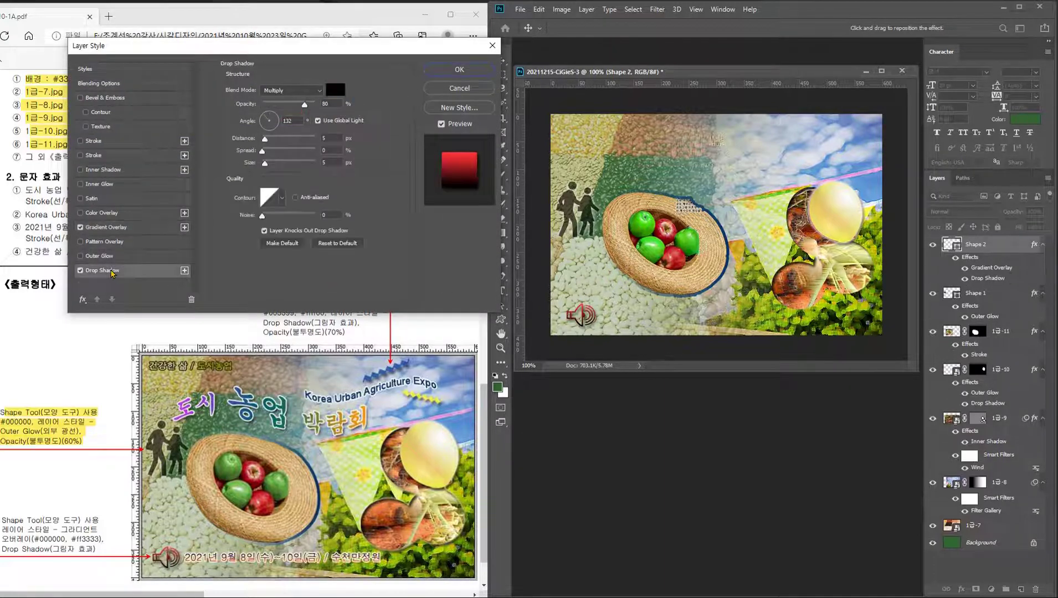
pyautogui.click(451, 70)
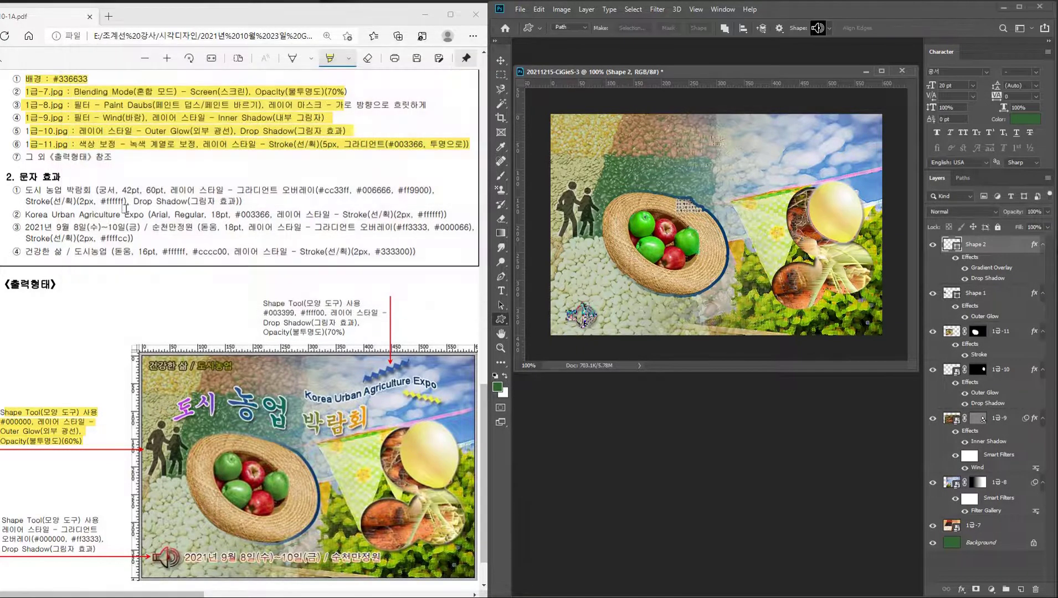
pyautogui.moveTo(9, 520); pyautogui.dragTo(77, 551)
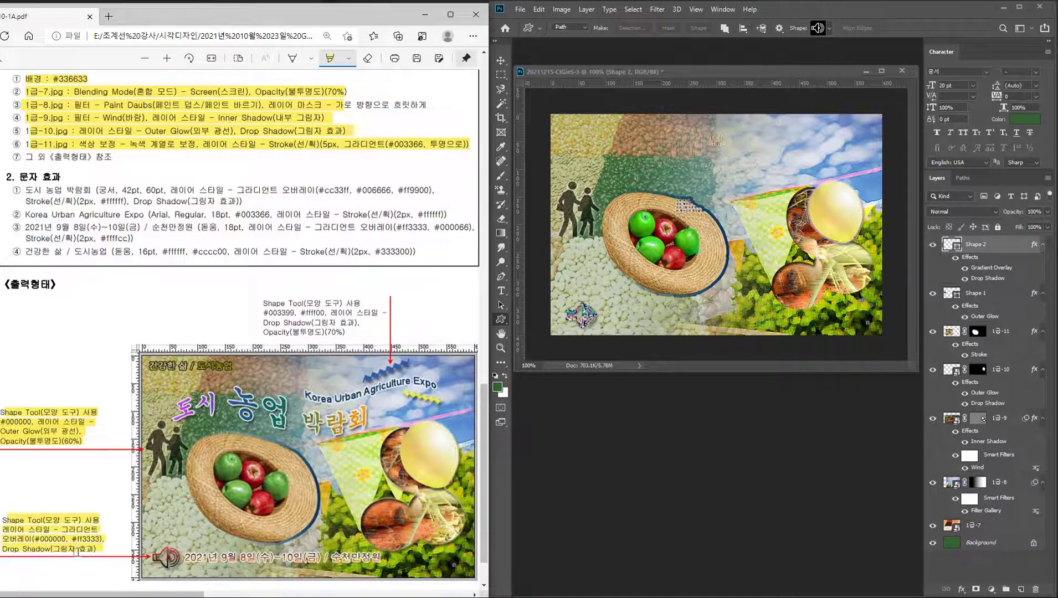
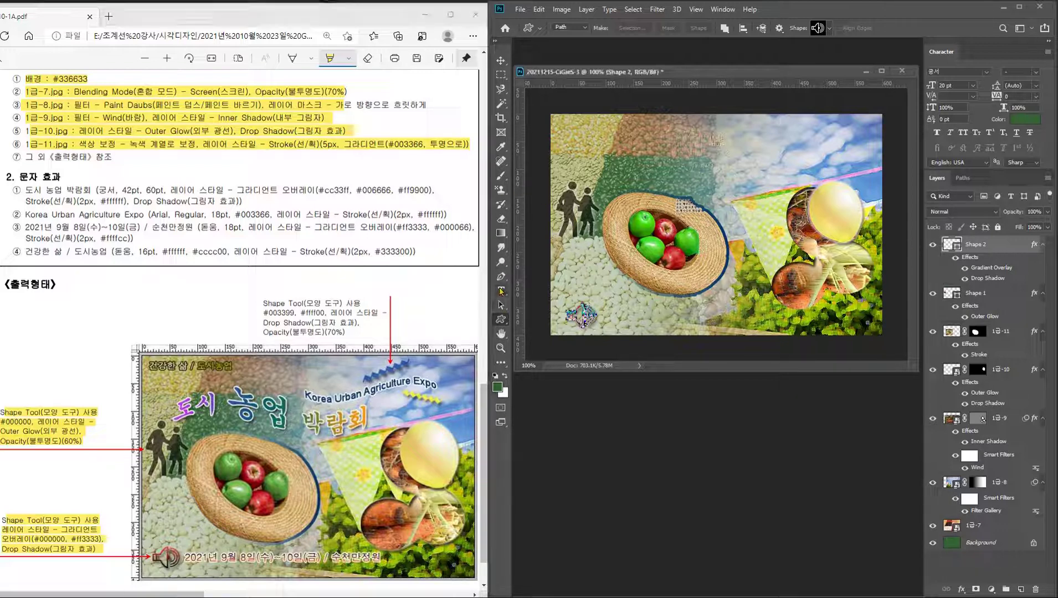
# - Type 'Korea Urban Agriculture Expo' as a new text line above the straw hat
pyautogui.click(501, 291)
pyautogui.click(672, 168)
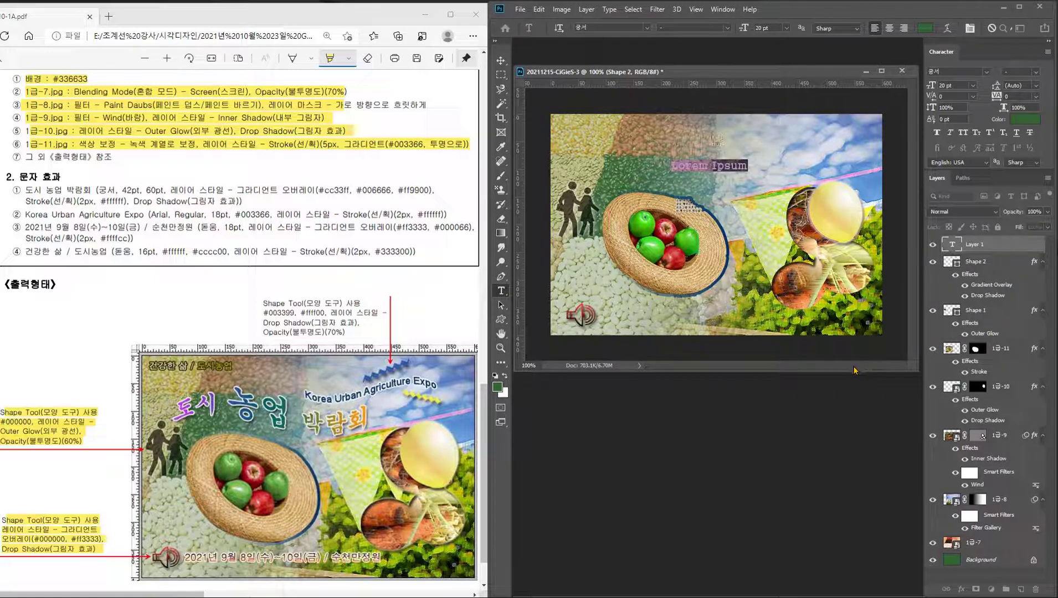
pyautogui.press('BackSpace')
pyautogui.write('Korea U')
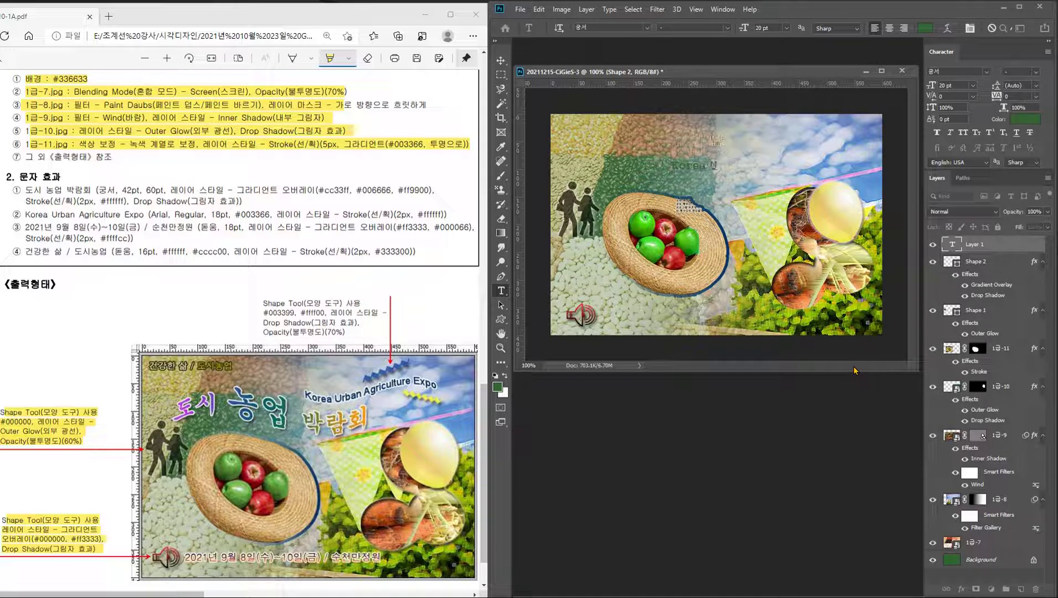
pyautogui.write('rban Agri')
pyautogui.write('cult')
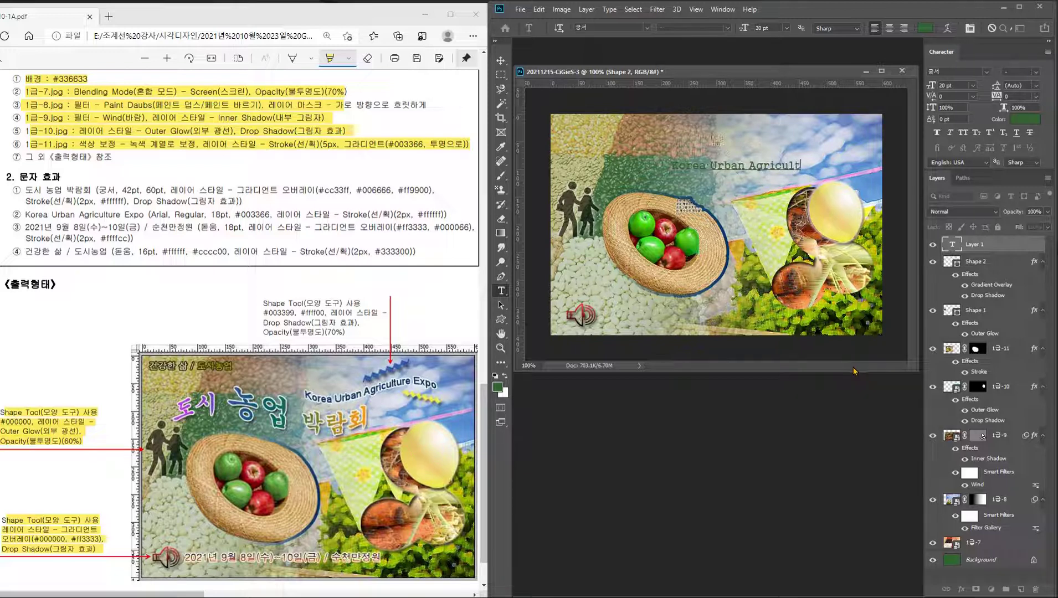
pyautogui.write('ure Ex')
pyautogui.write('po')
pyautogui.click(501, 60)
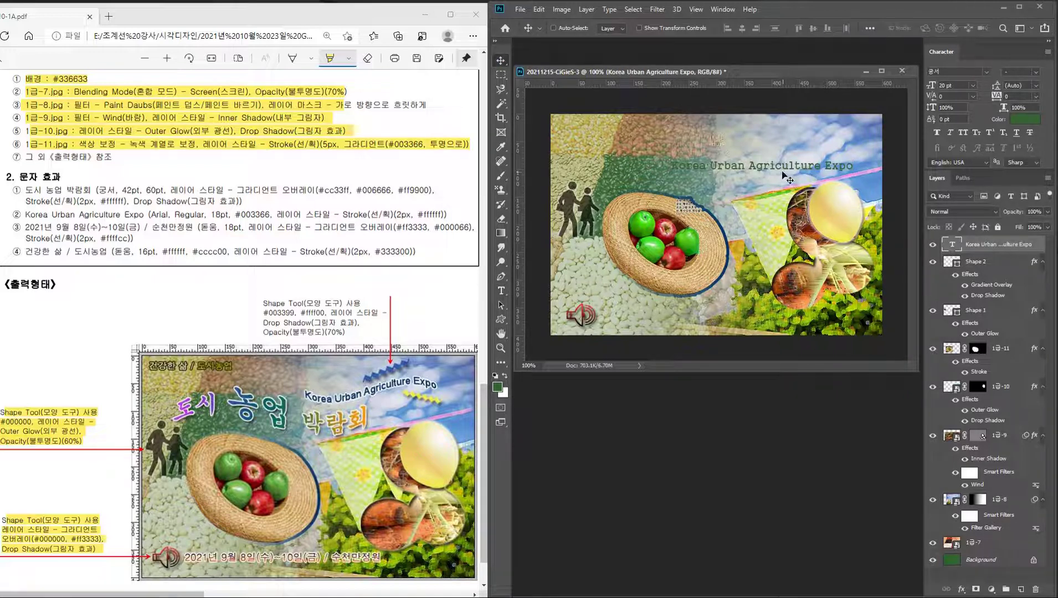
# - Move the English title up and left and set its font to Arial Regular
pyautogui.moveTo(774, 170); pyautogui.dragTo(735, 157)
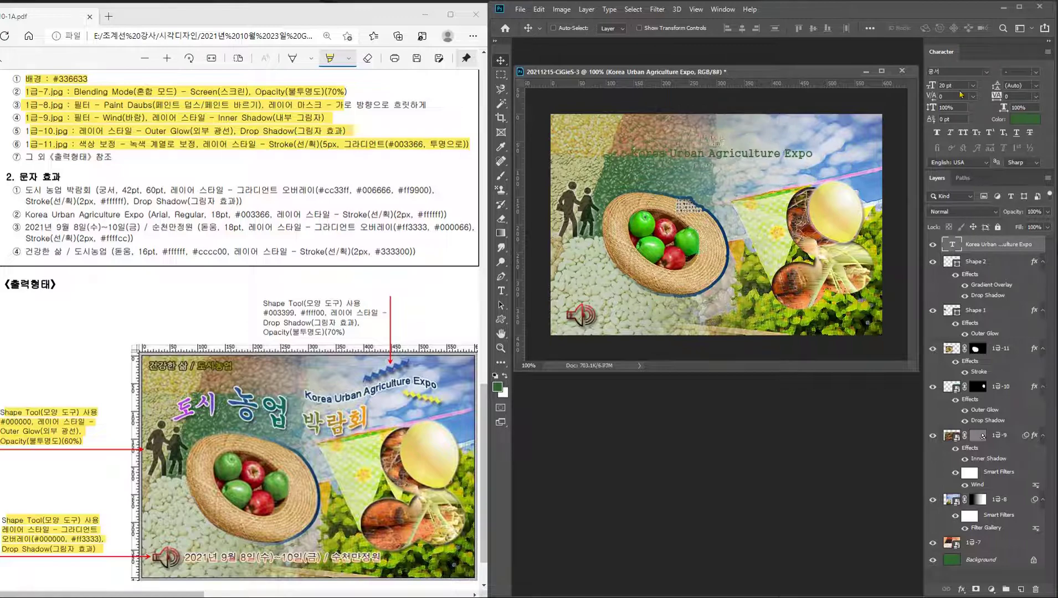
pyautogui.click(944, 71)
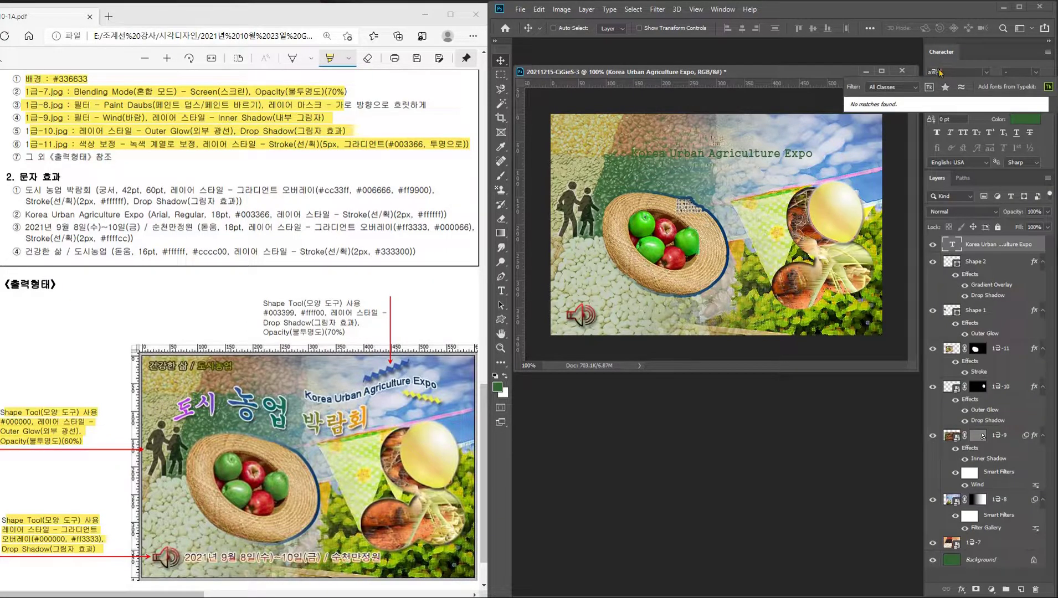
pyautogui.write('서')
pyautogui.click(950, 74)
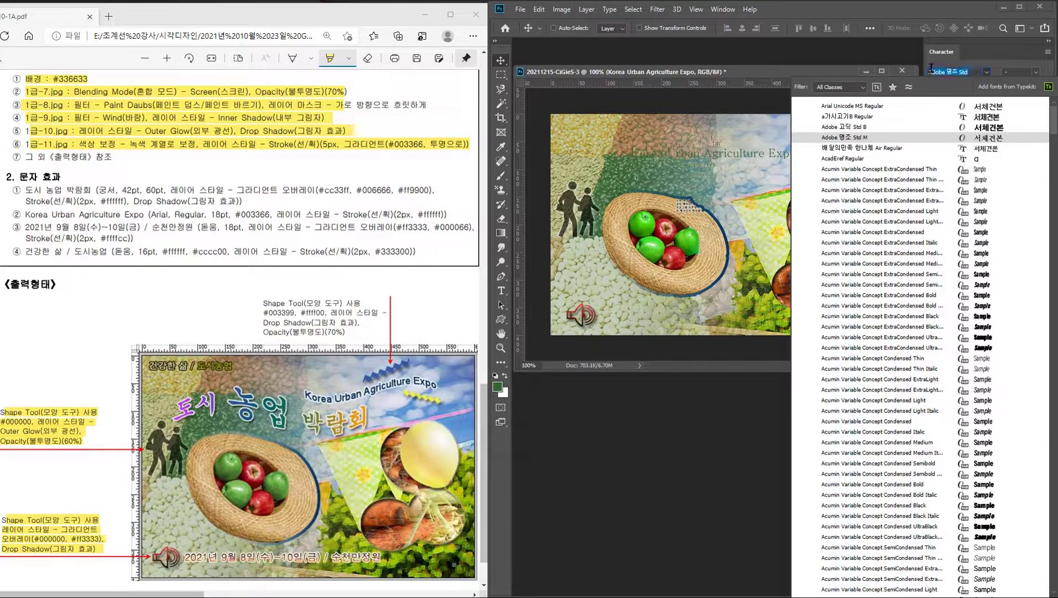
pyautogui.write('a')
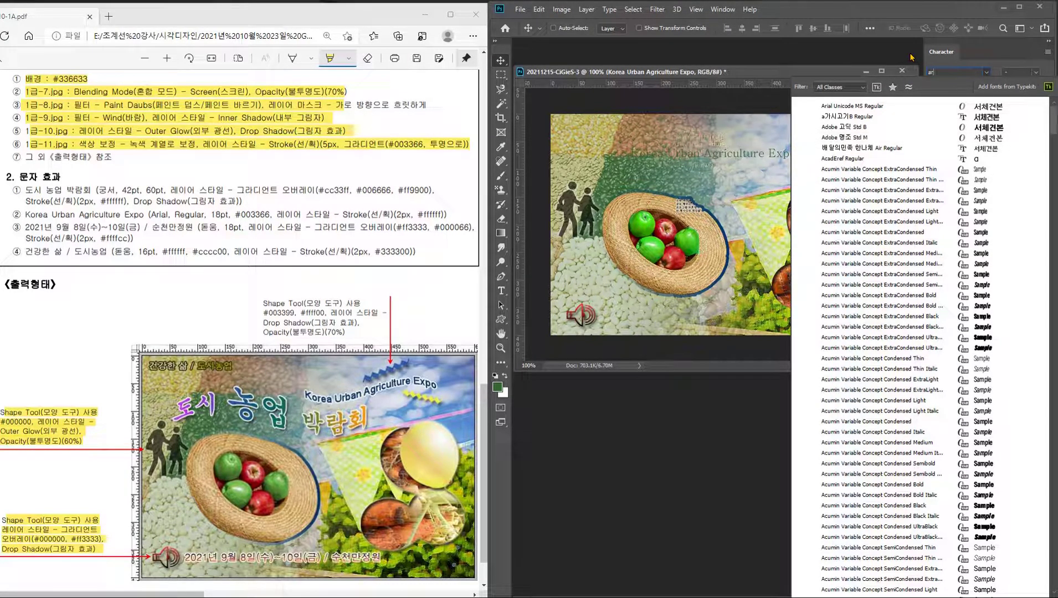
pyautogui.write('rial')
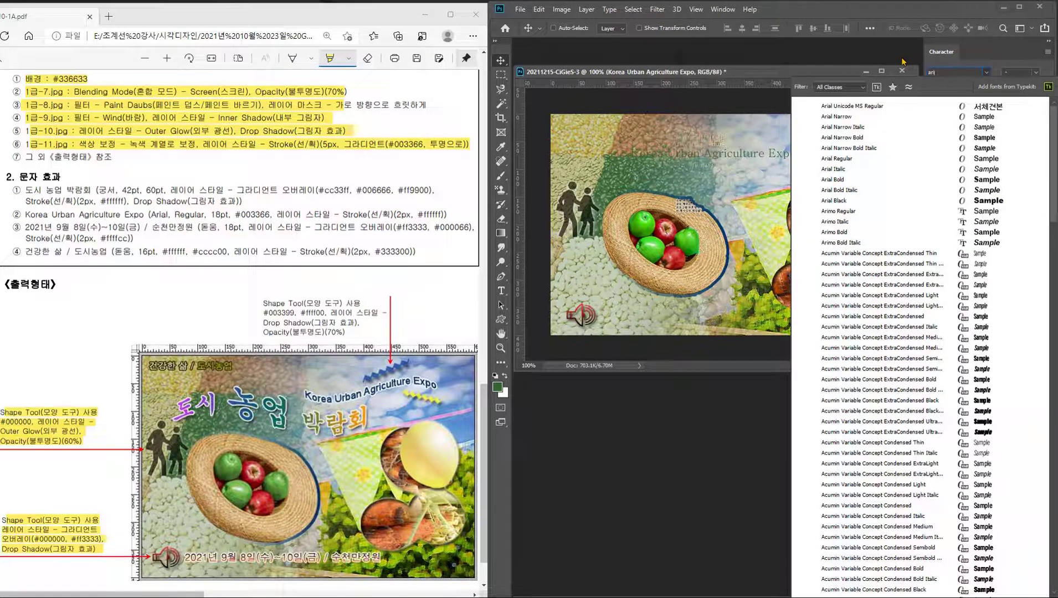
pyautogui.click(844, 161)
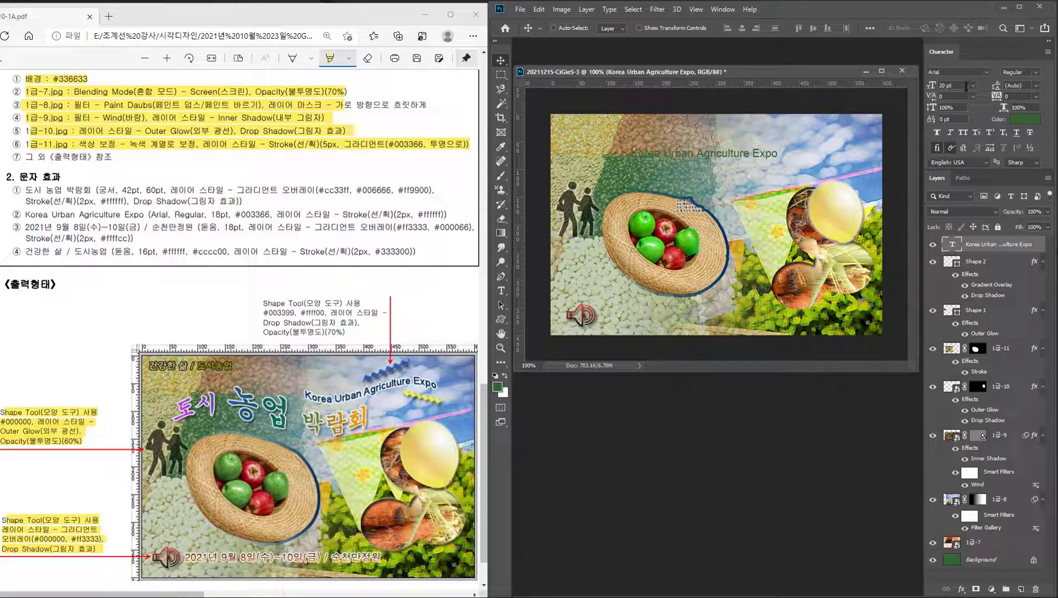
# - Set the English title to 18 pt in dark blue #003366
pyautogui.click(966, 87)
pyautogui.press('Return')
pyautogui.click(1024, 120)
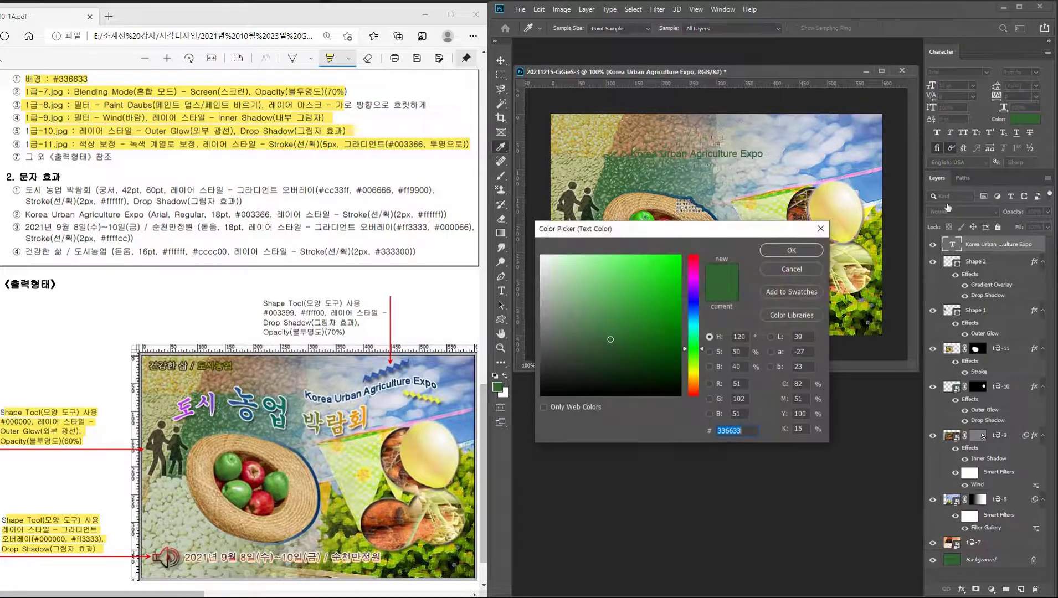
pyautogui.write('003366')
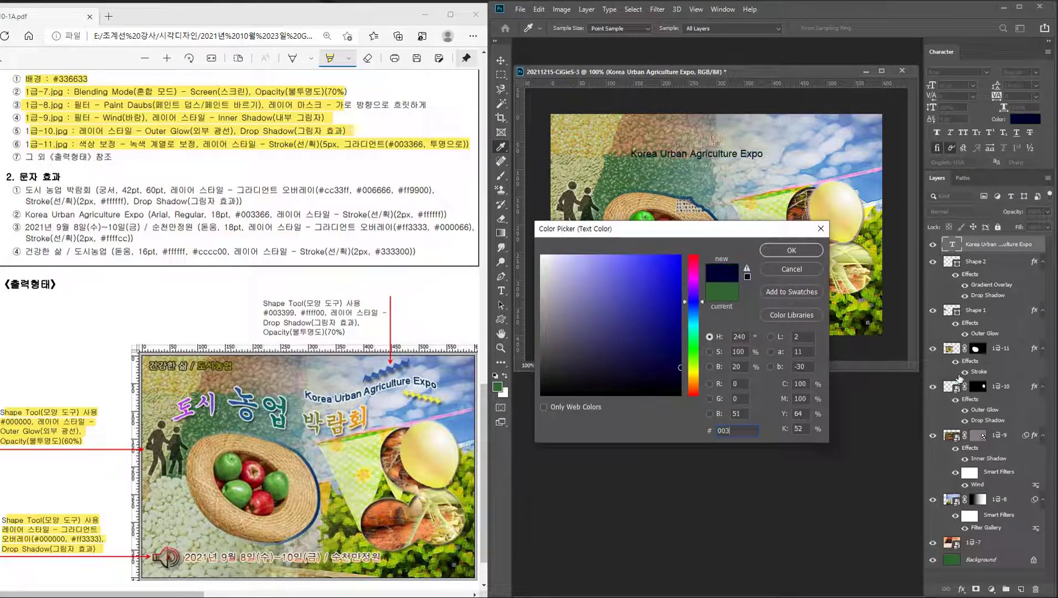
pyautogui.press('Return')
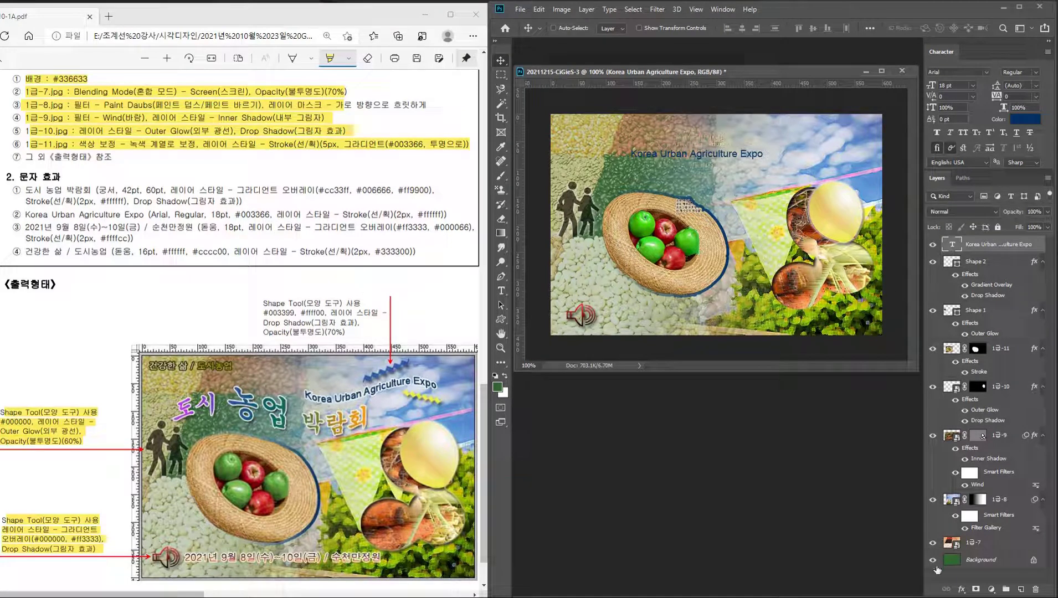
# - Give the English title a 2 px solid-colour stroke in white #ffffff
pyautogui.click(961, 588)
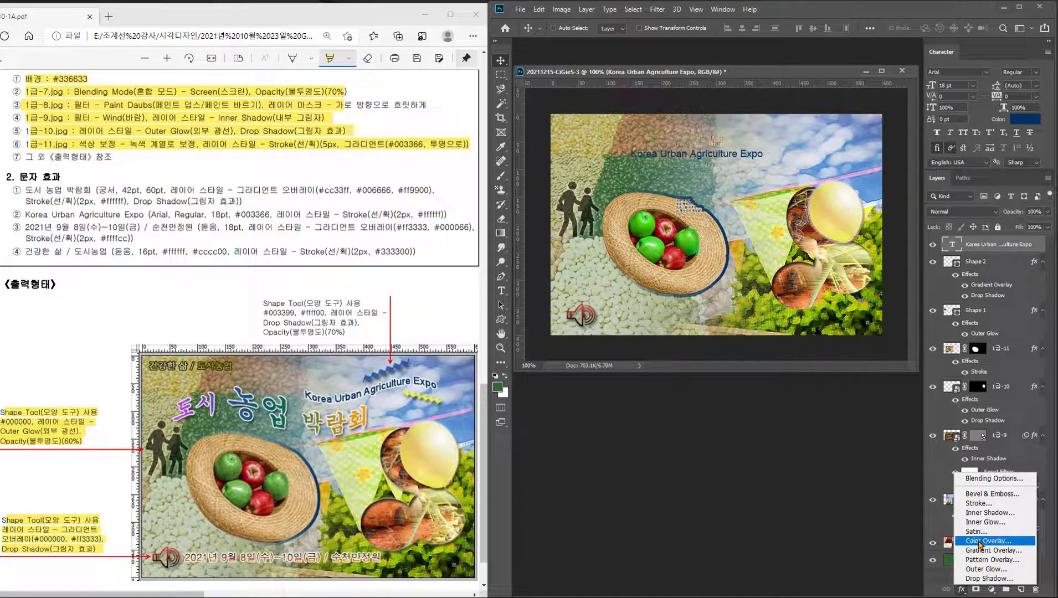
pyautogui.click(978, 503)
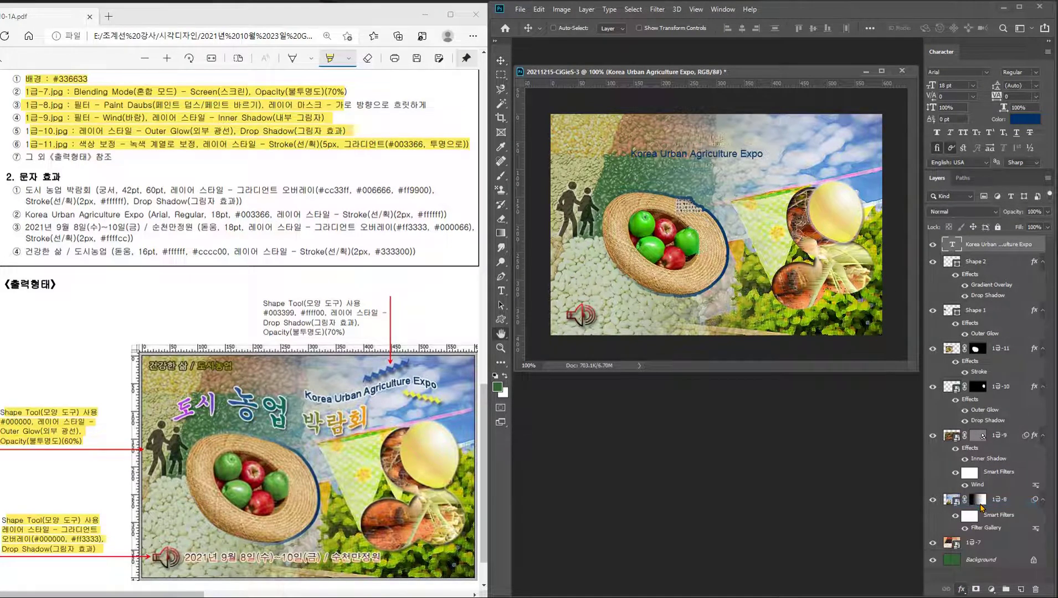
pyautogui.write('2')
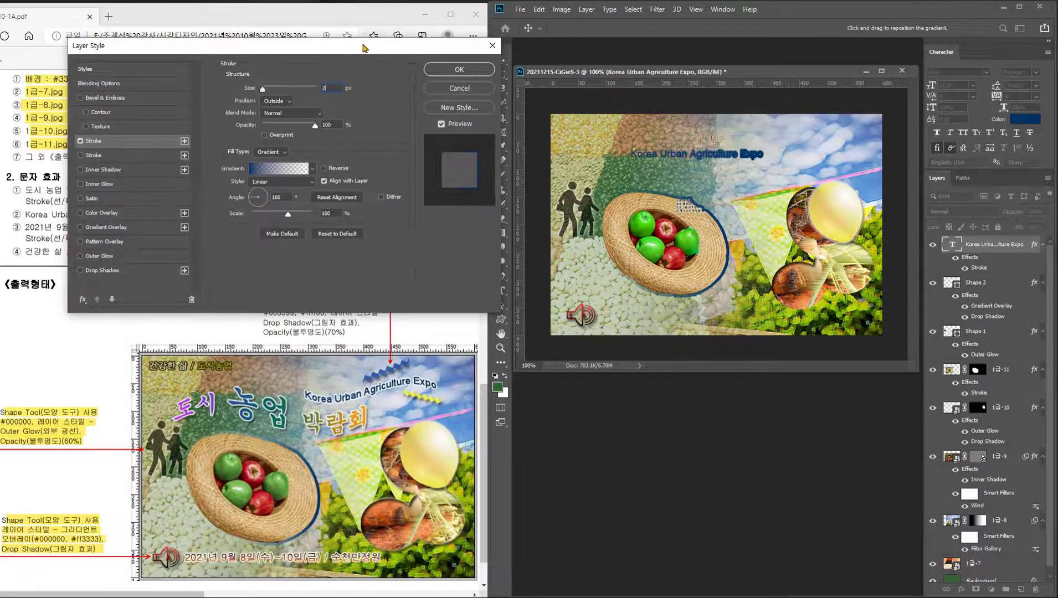
pyautogui.moveTo(364, 47); pyautogui.dragTo(634, 247)
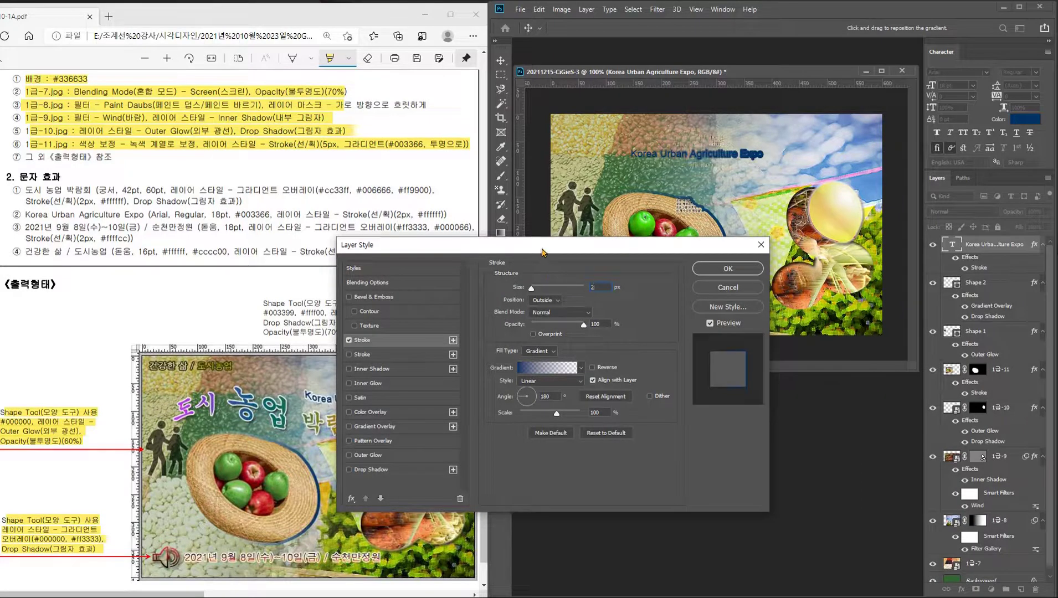
pyautogui.click(535, 351)
pyautogui.click(530, 361)
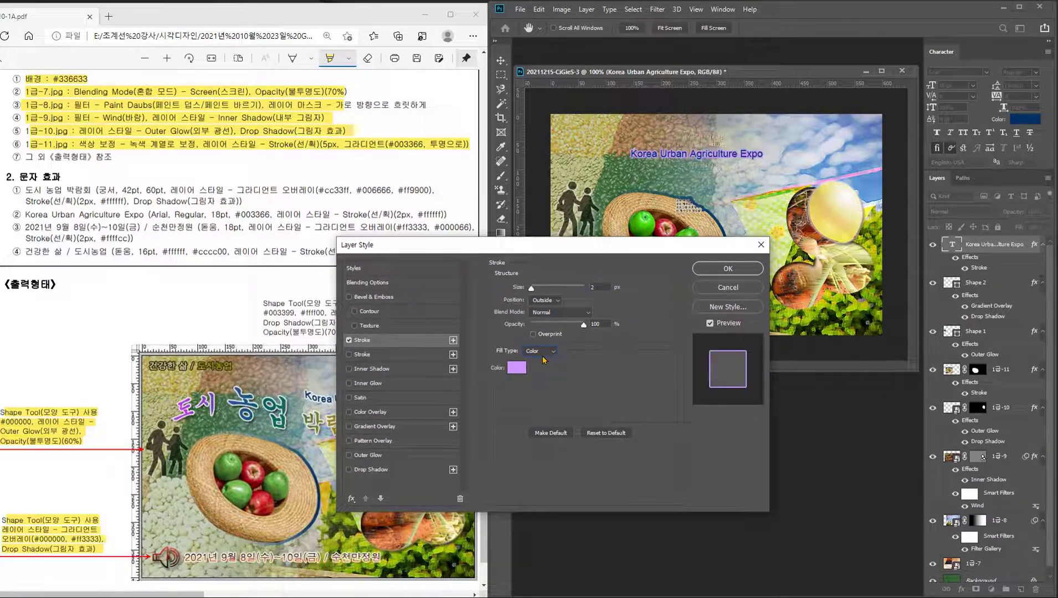
pyautogui.click(516, 368)
pyautogui.write('ffffff')
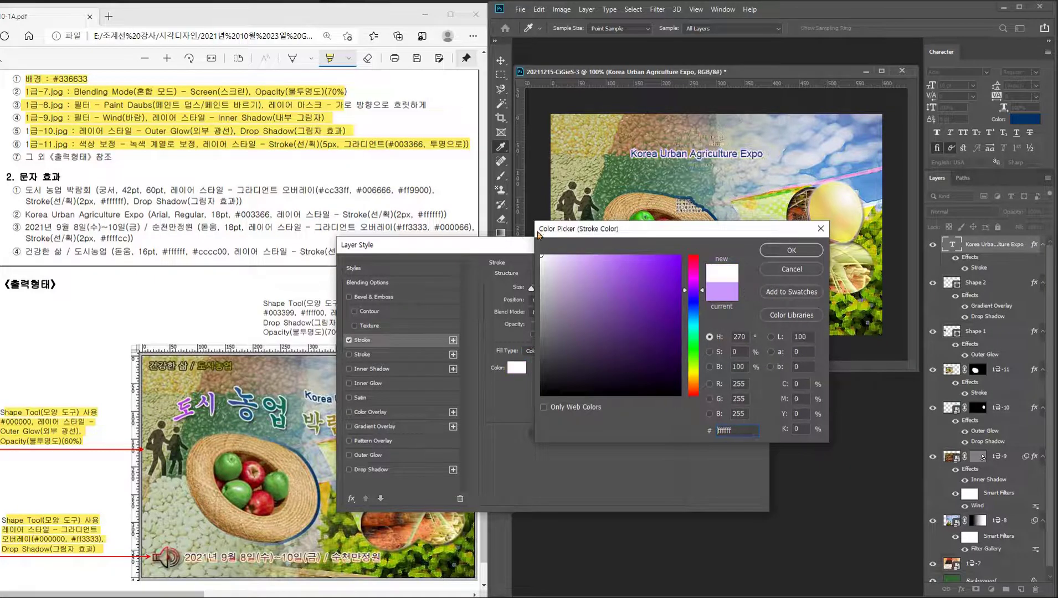
pyautogui.click(790, 250)
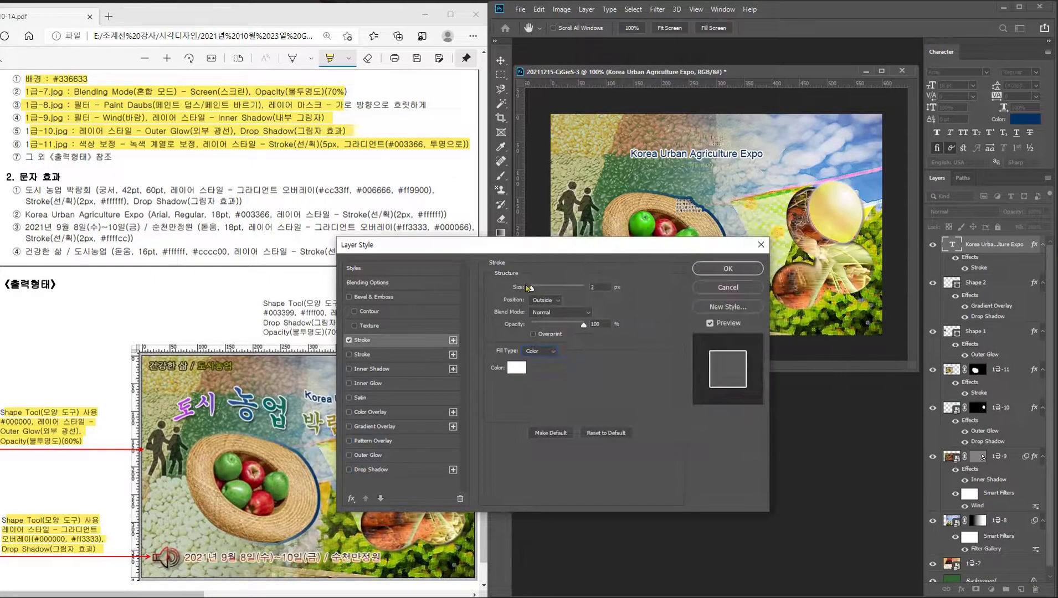
pyautogui.click(727, 268)
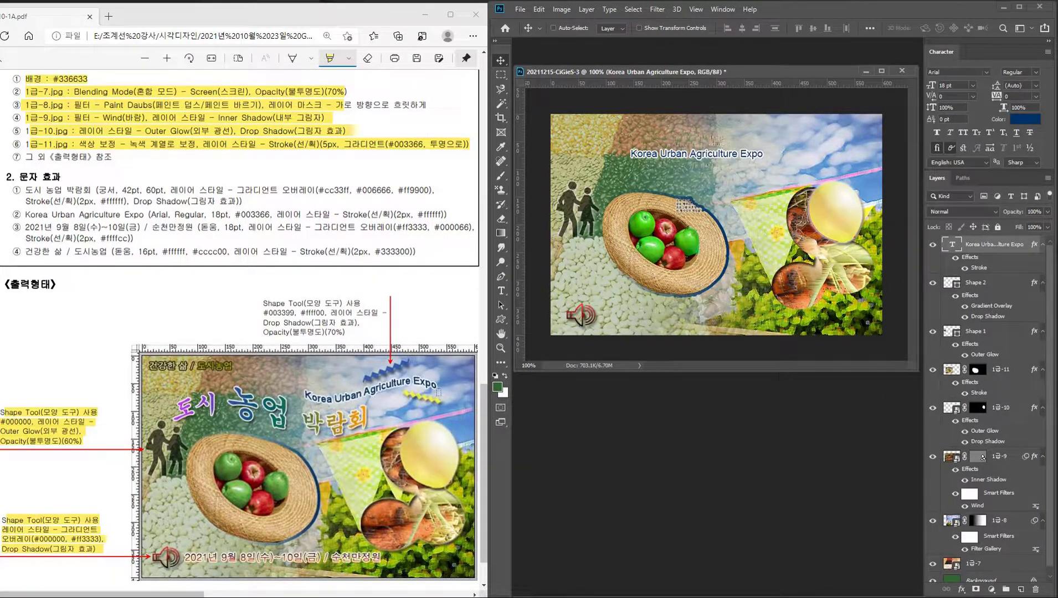
# - Warp the English title with the Flag style
pyautogui.doubleClick(951, 245)
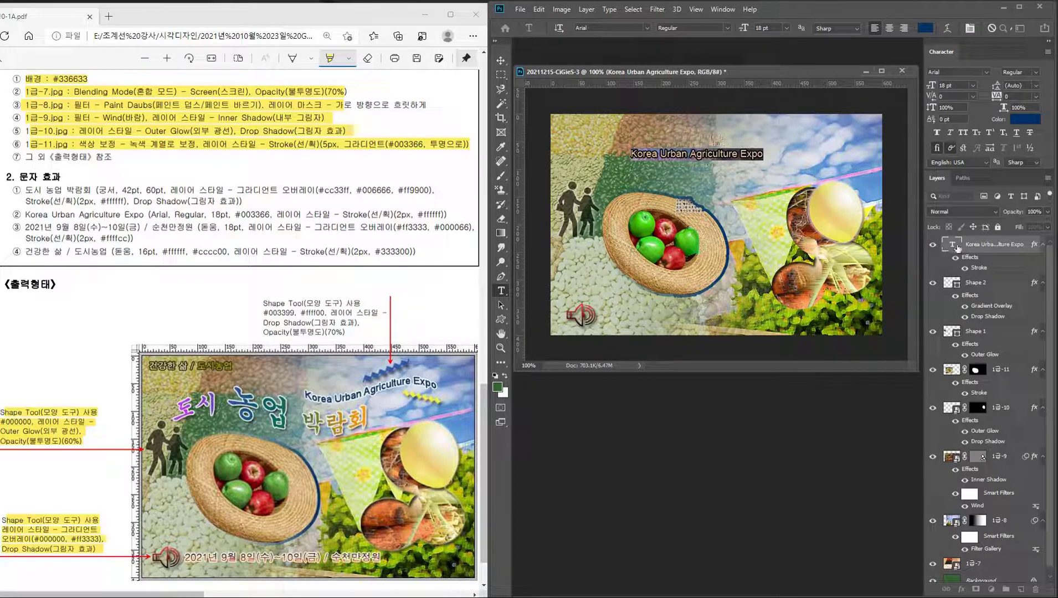
pyautogui.click(947, 28)
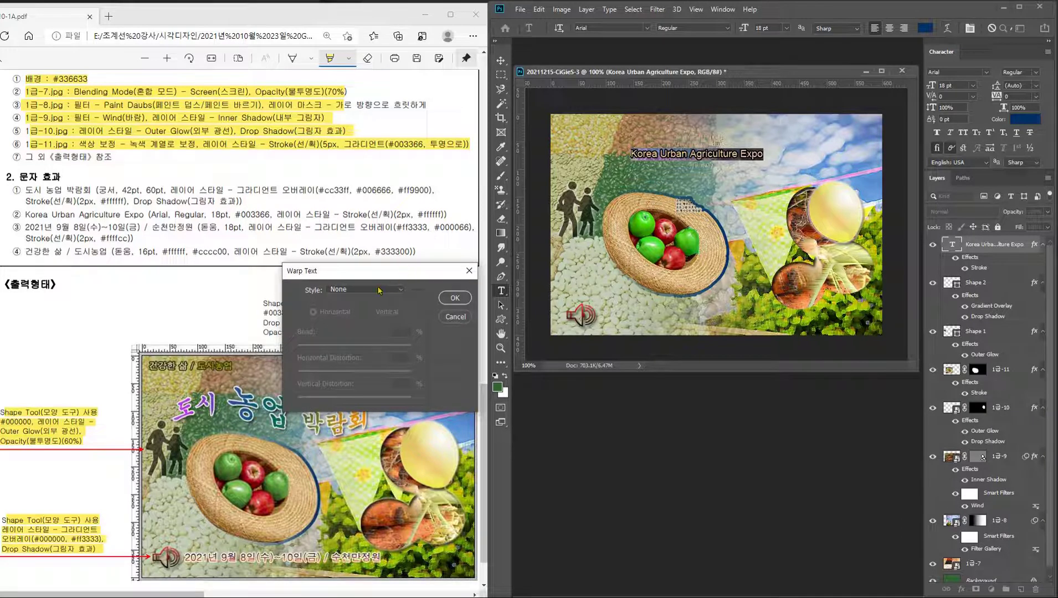
pyautogui.click(378, 290)
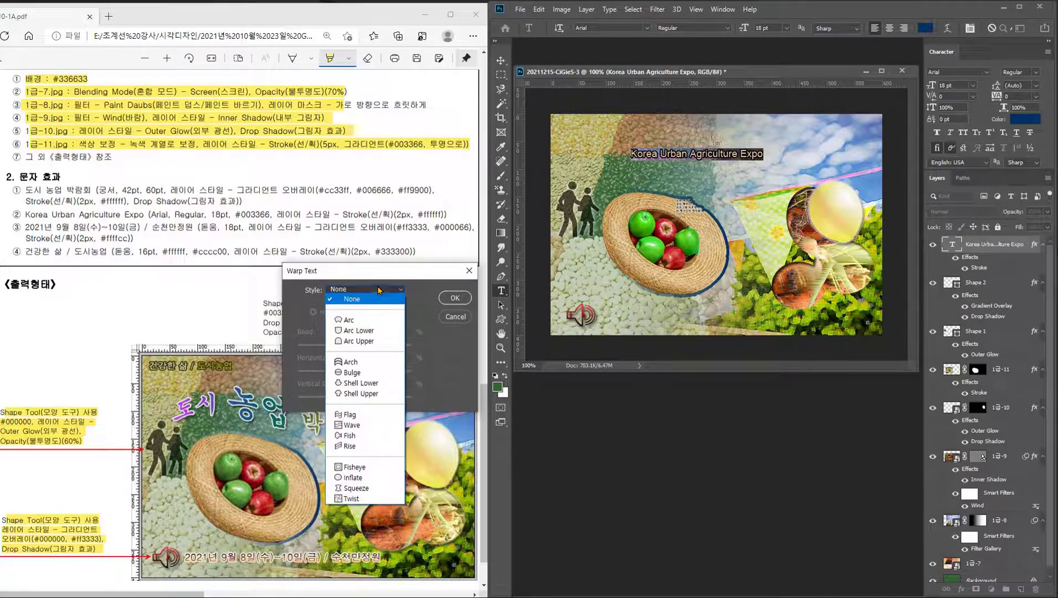
pyautogui.click(345, 415)
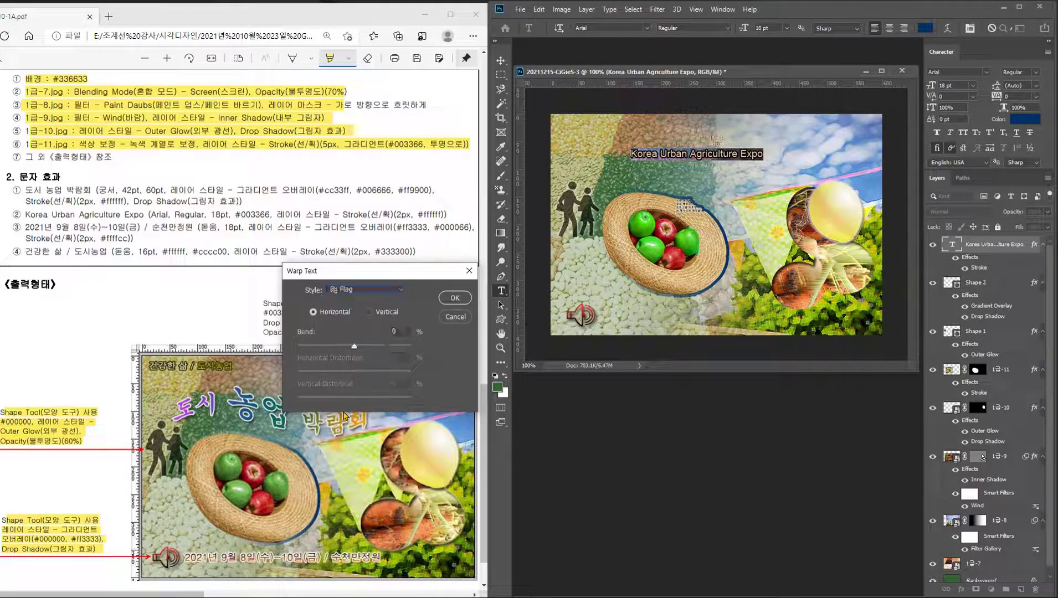
pyautogui.click(455, 299)
# - Position the warped title at the poster's upper right and mark it done in the reference
pyautogui.click(500, 60)
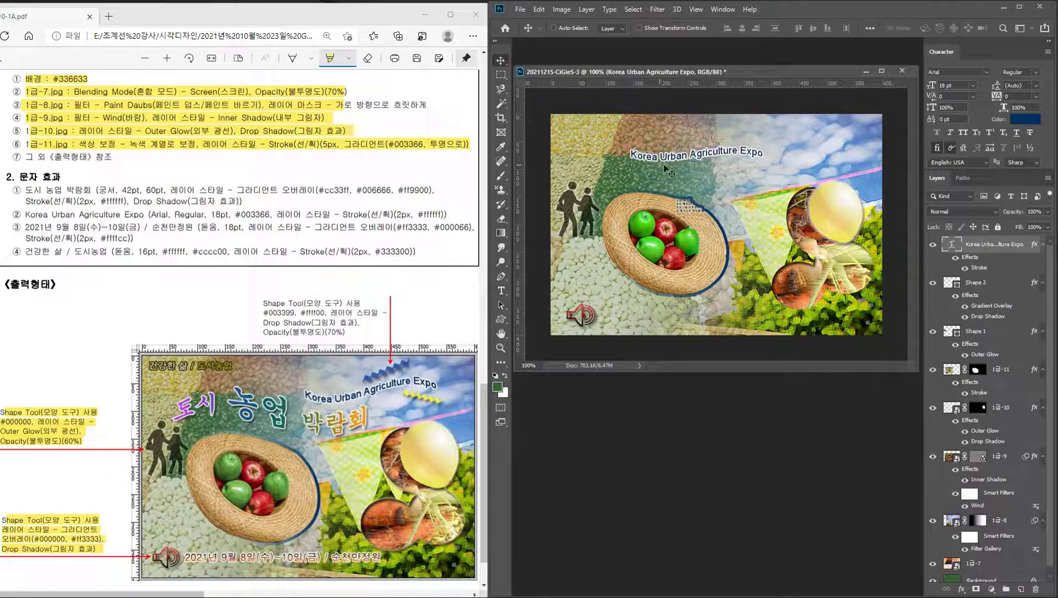
pyautogui.moveTo(690, 160); pyautogui.dragTo(780, 181)
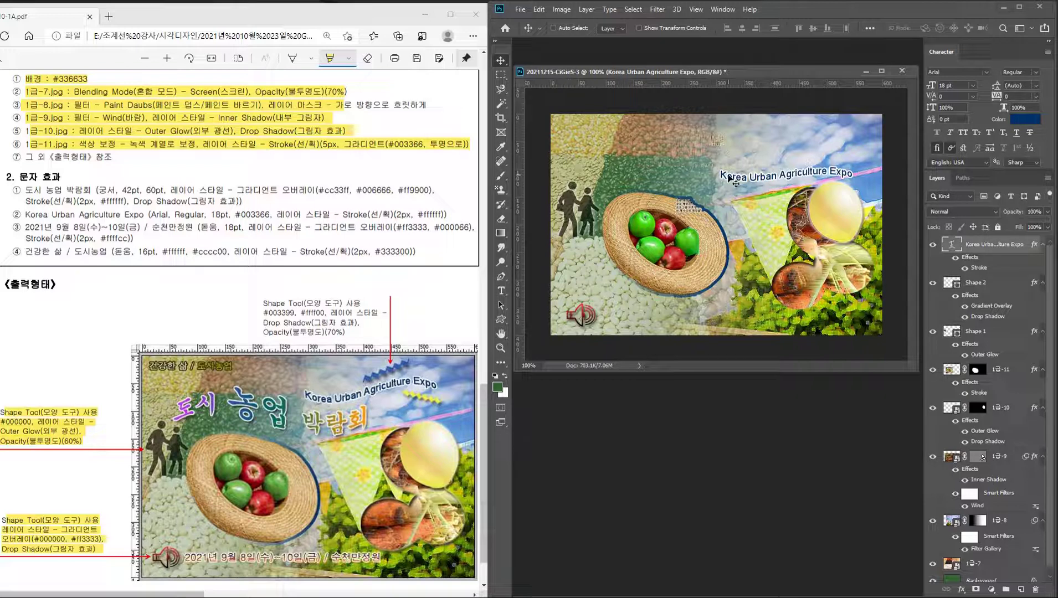
pyautogui.moveTo(730, 179); pyautogui.dragTo(718, 157)
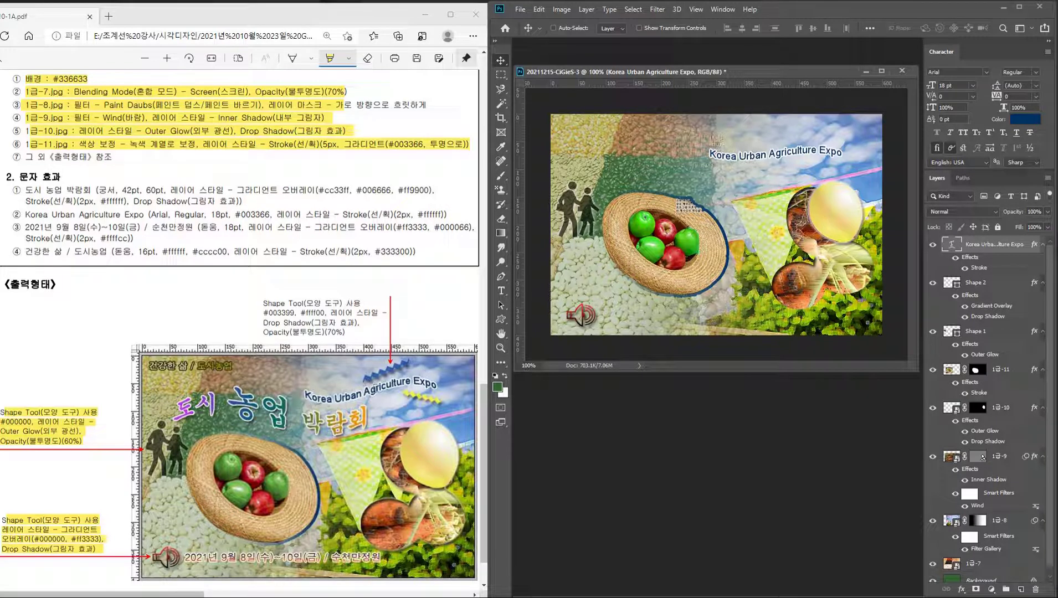
pyautogui.moveTo(25, 215); pyautogui.dragTo(422, 215)
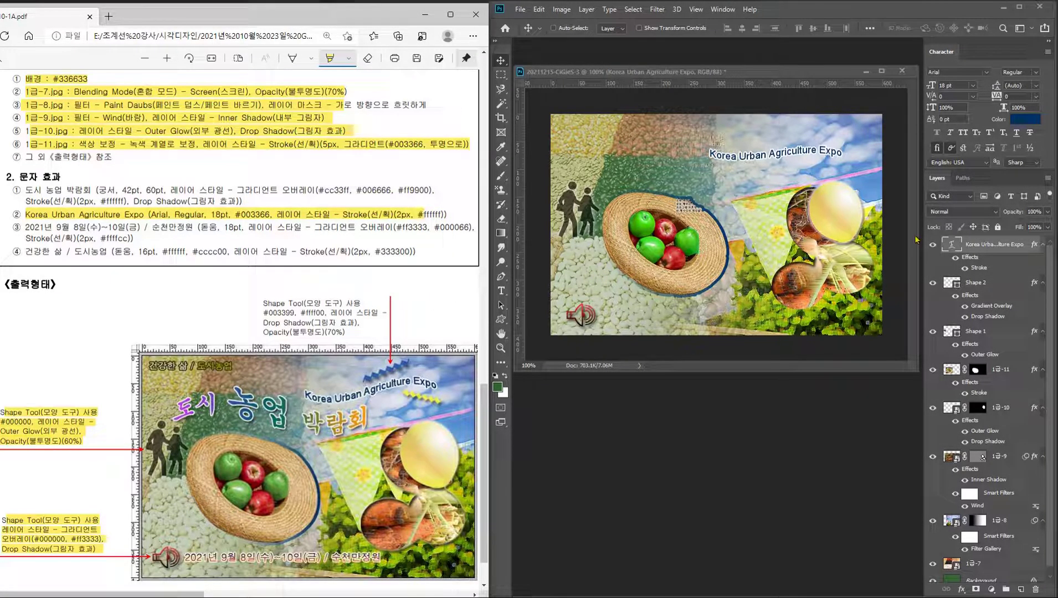
# - Draw a small zigzag-line custom shape layer just above the English title
pyautogui.click(500, 320)
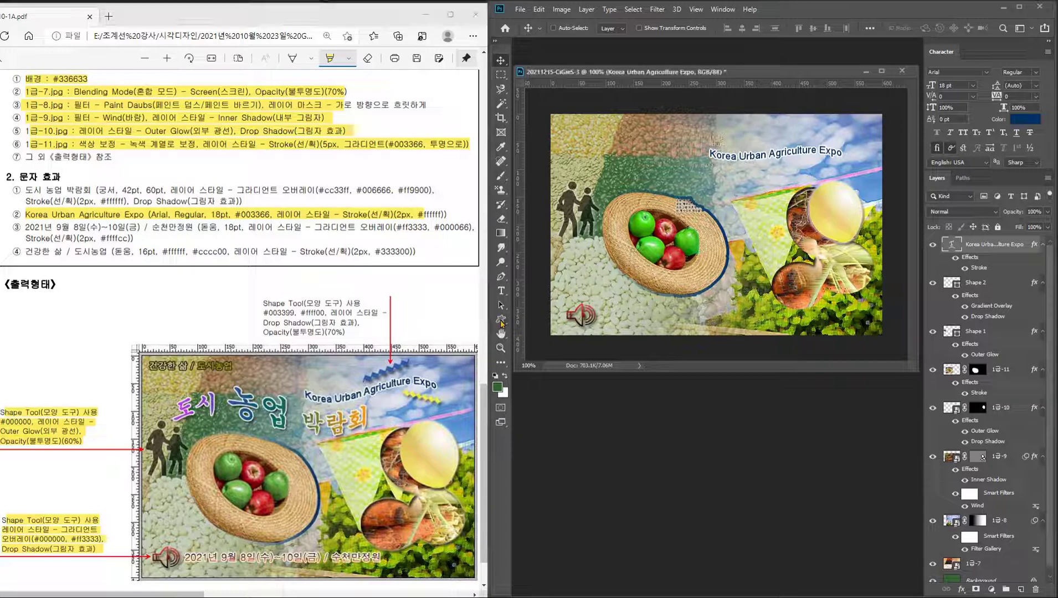
pyautogui.click(829, 29)
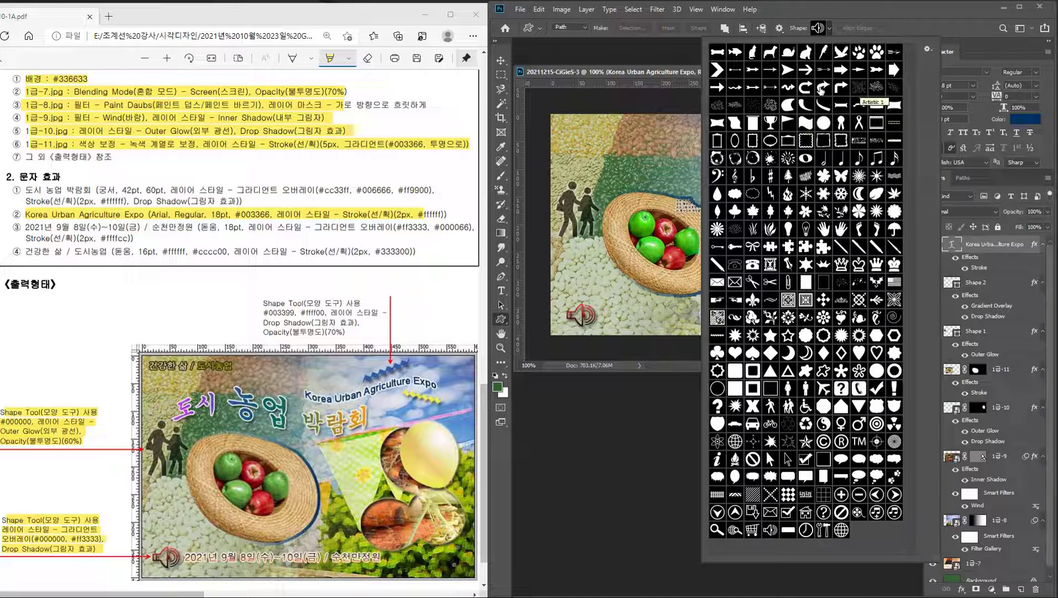
pyautogui.click(721, 231)
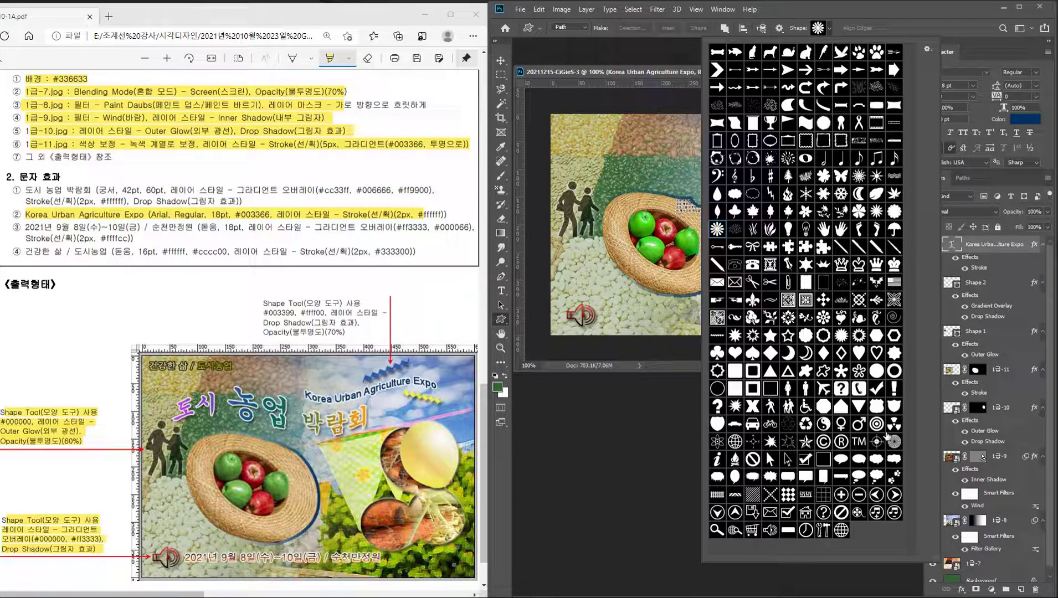
pyautogui.click(716, 335)
pyautogui.doubleClick(718, 338)
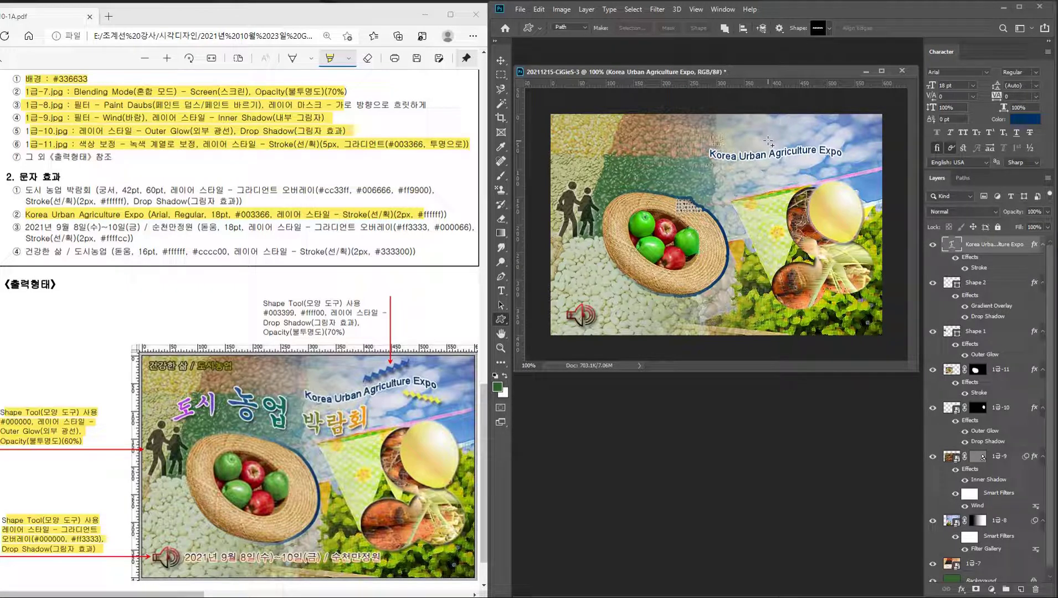
pyautogui.moveTo(768, 141); pyautogui.dragTo(818, 131)
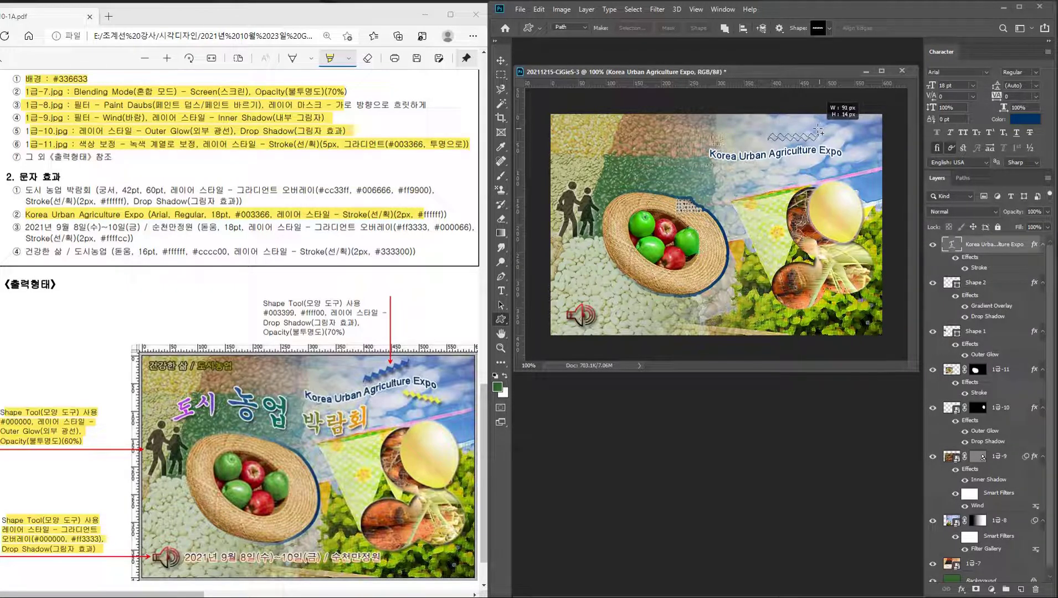
pyautogui.moveTo(818, 131); pyautogui.dragTo(818, 131)
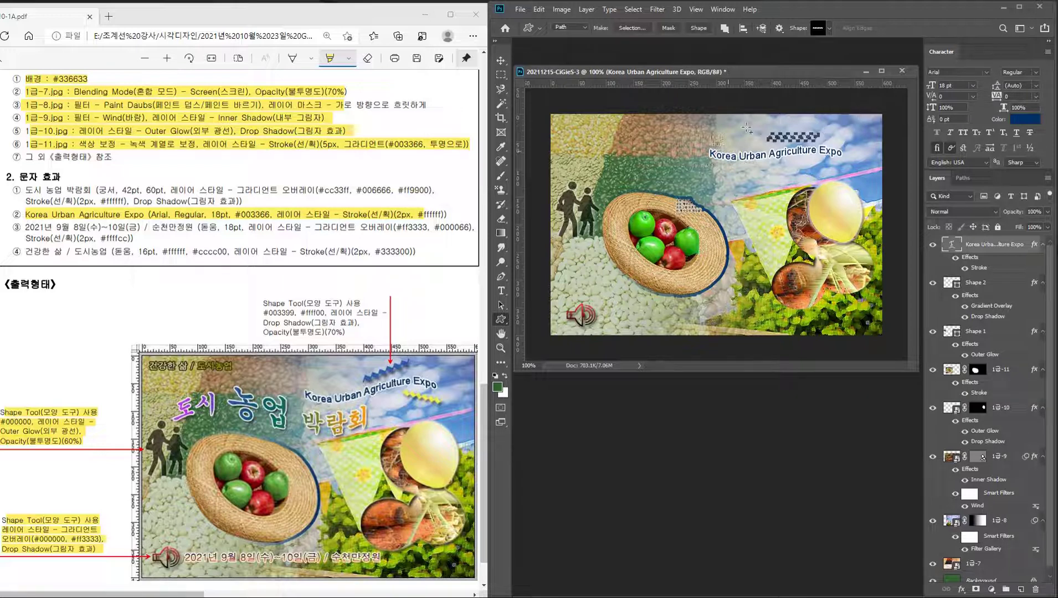
pyautogui.click(699, 28)
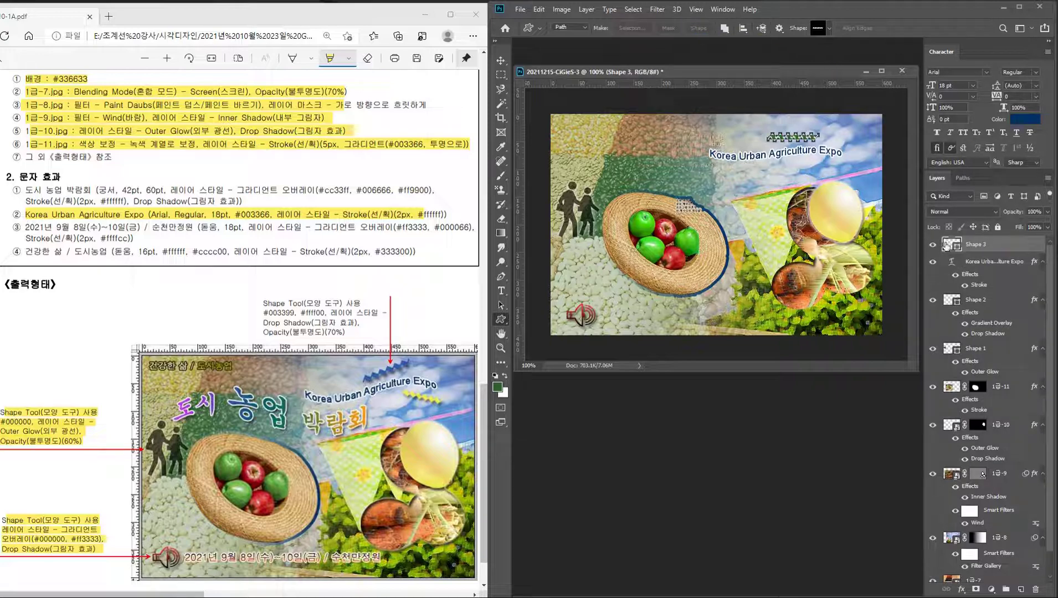
# - Fill the zigzag dark blue 003399, add a drop shadow, and set opacity to 70%
pyautogui.doubleClick(947, 245)
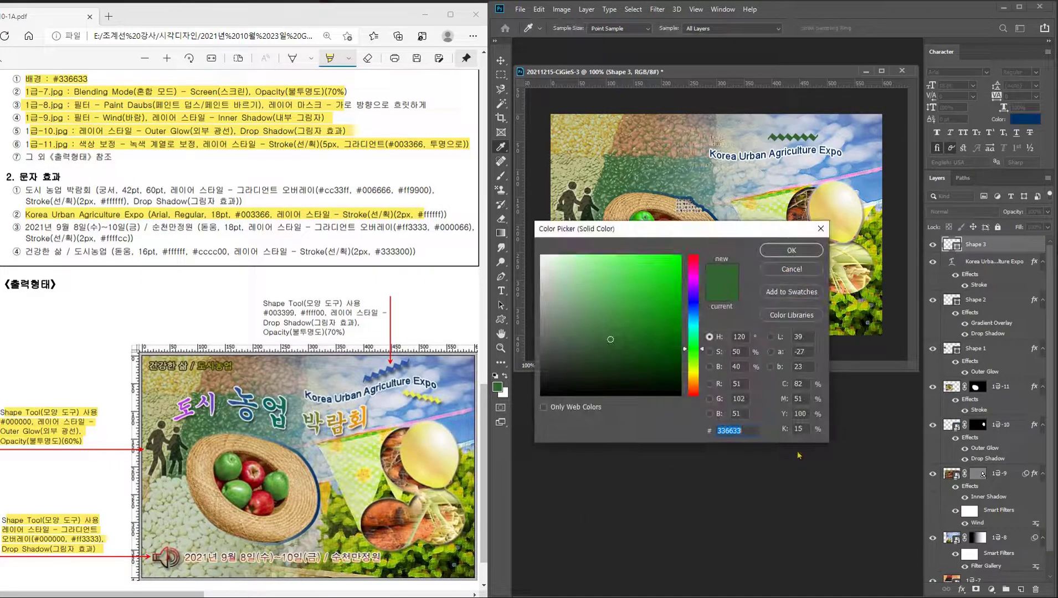
pyautogui.write('3399')
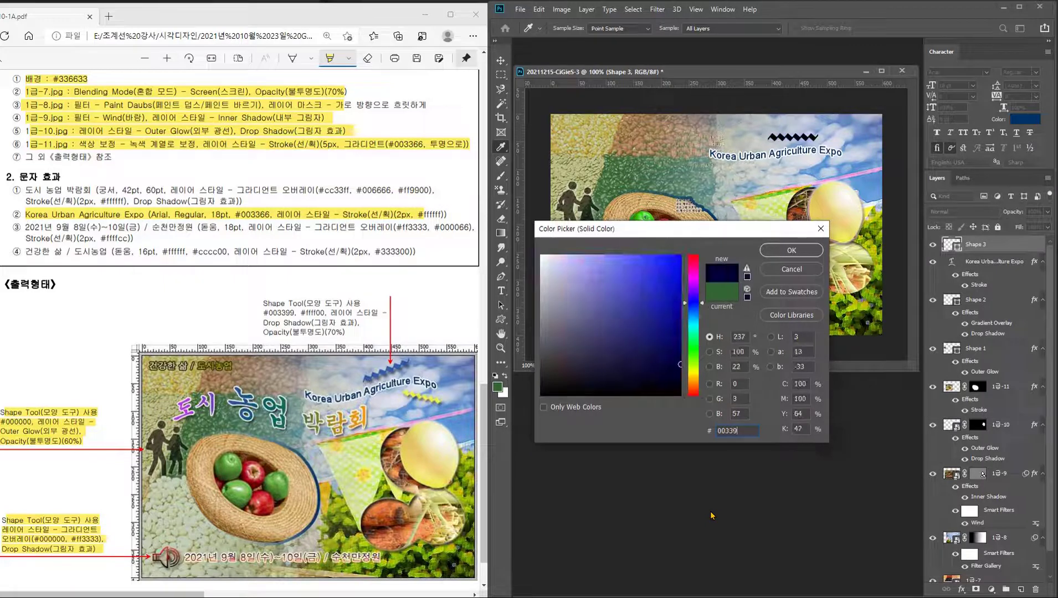
pyautogui.press('Return')
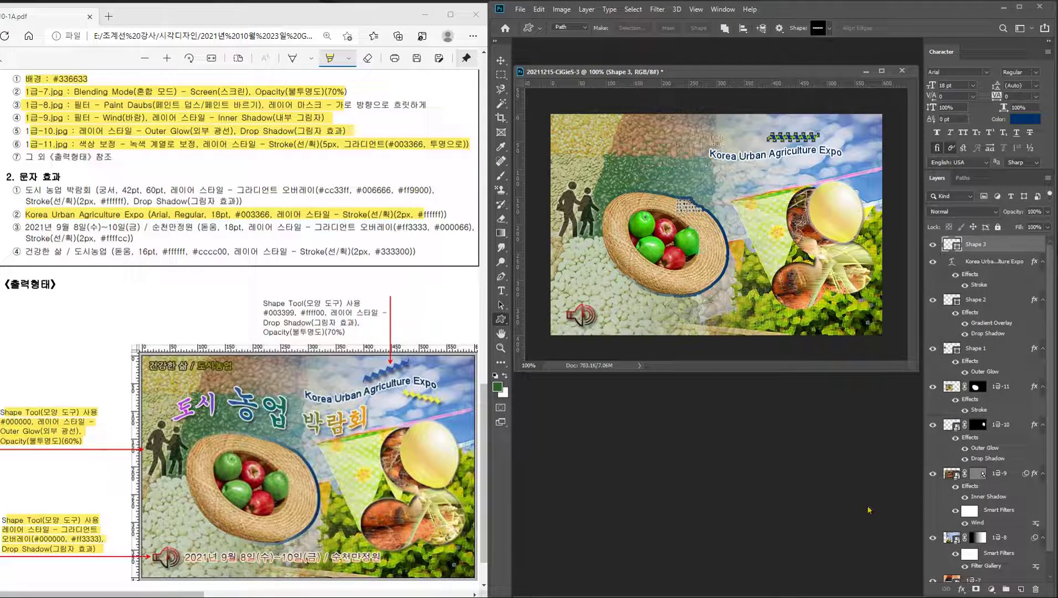
pyautogui.click(960, 590)
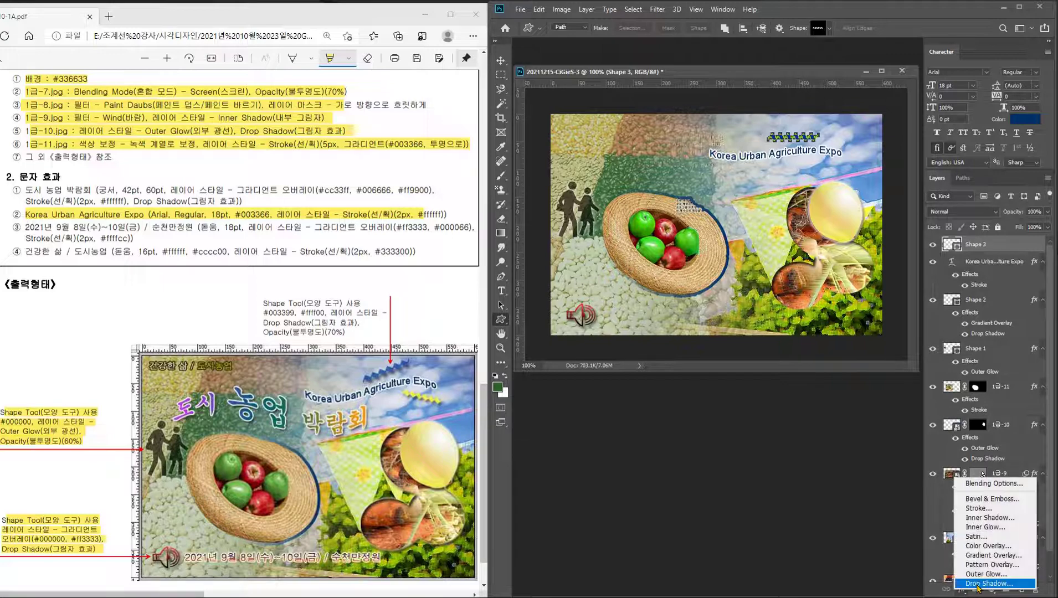
pyautogui.click(978, 585)
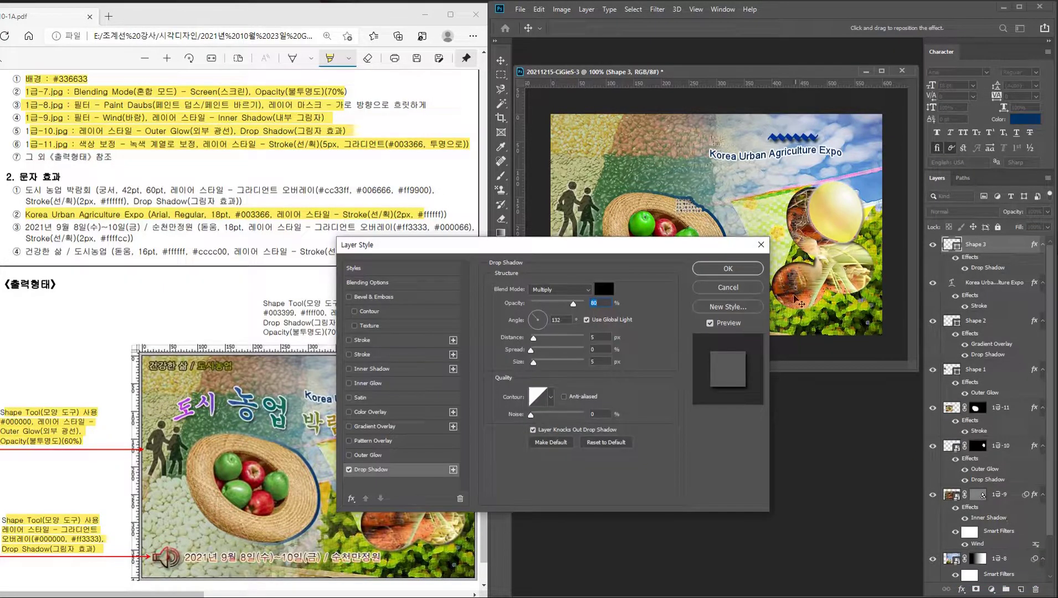
pyautogui.click(727, 269)
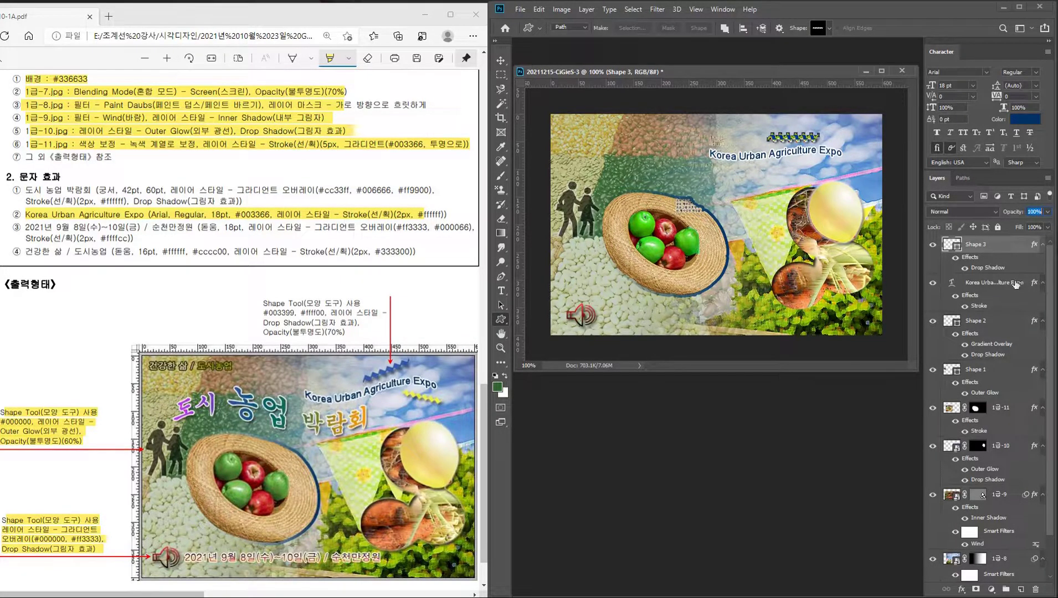
pyautogui.press('7')
# - Tilt the zigzag about 20° counter-clockwise and duplicate it just below
pyautogui.press('v')
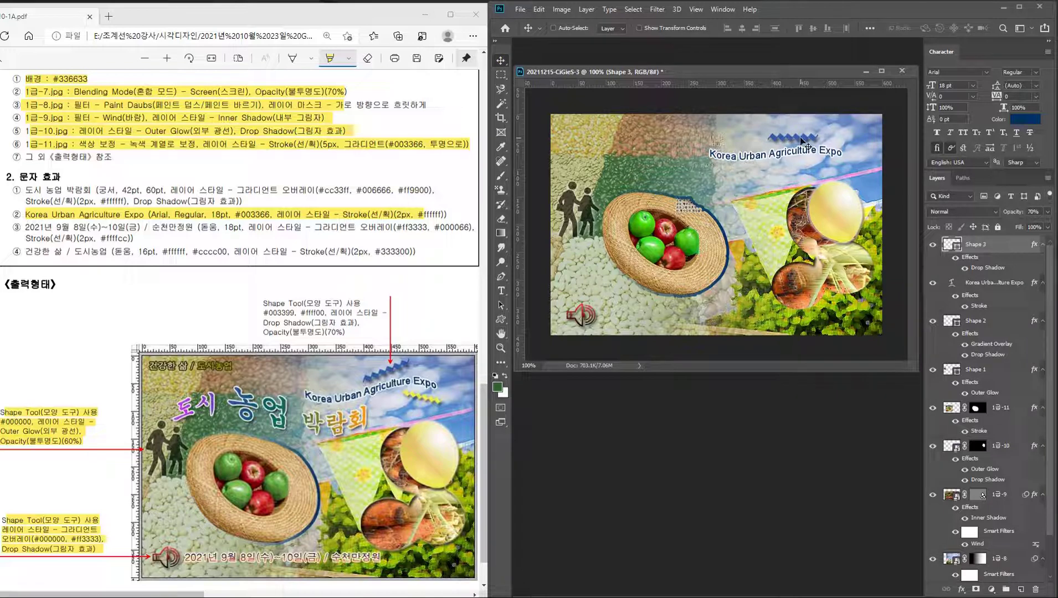
pyautogui.hotkey('ctrl', 't')
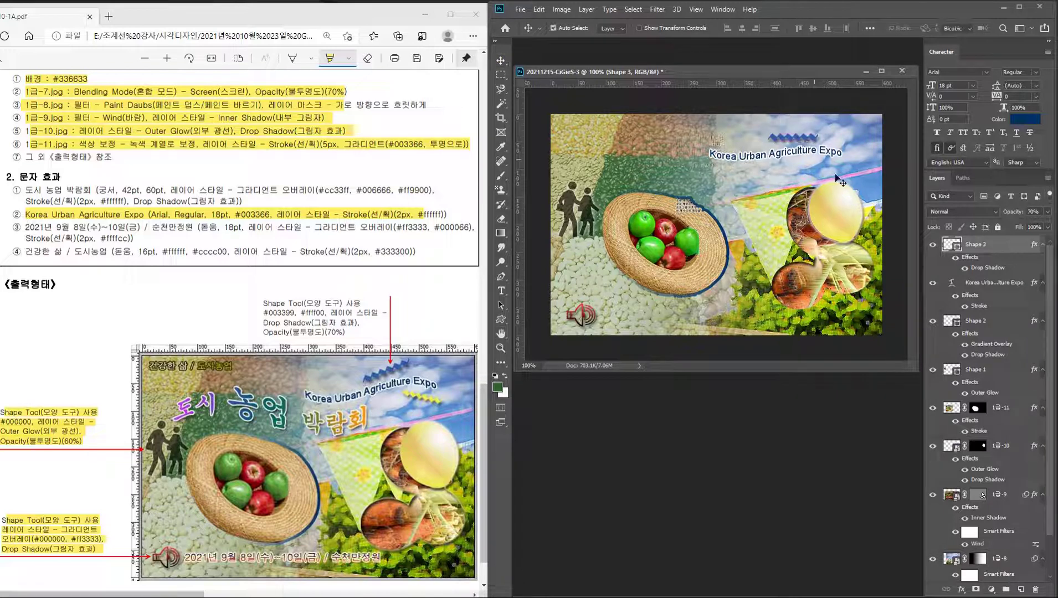
pyautogui.moveTo(832, 146); pyautogui.dragTo(812, 139)
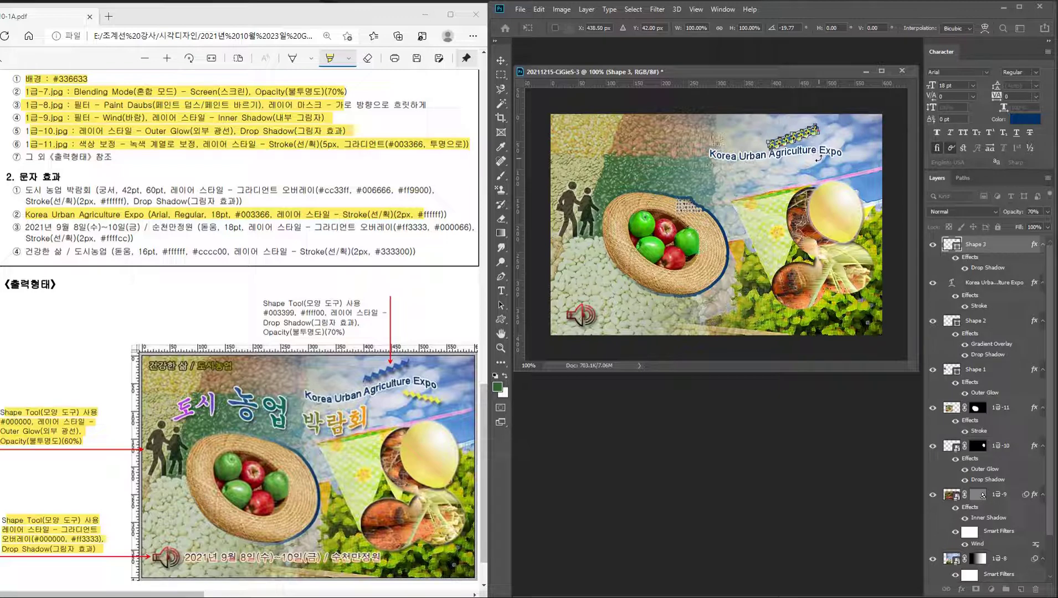
pyautogui.press('Return')
pyautogui.moveTo(799, 139); pyautogui.dragTo(799, 138)
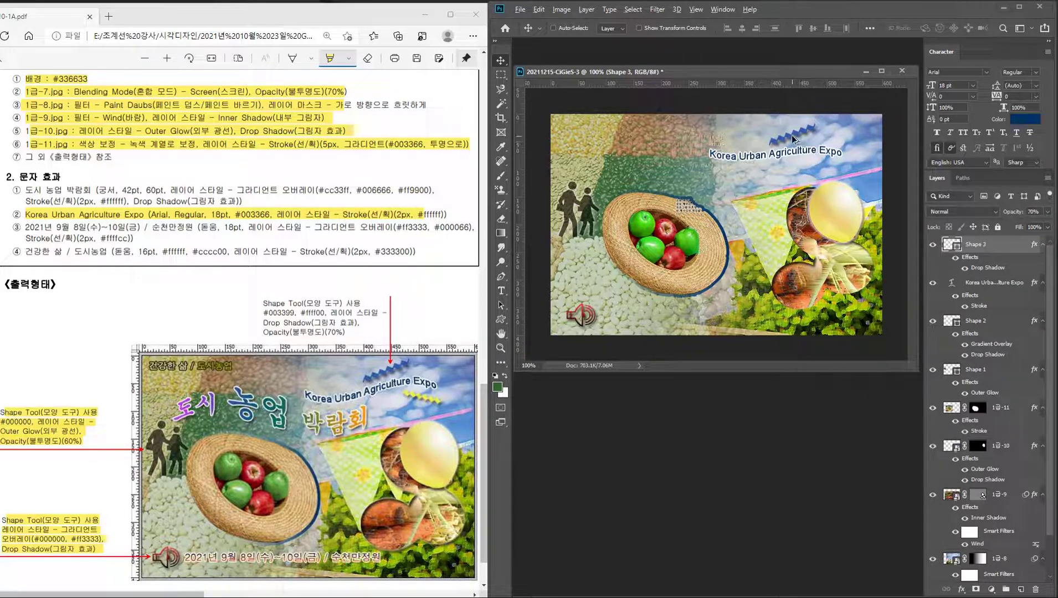
pyautogui.keyDown('alt'); pyautogui.moveTo(792, 138); pyautogui.dragTo(800, 176); pyautogui.keyUp('alt')
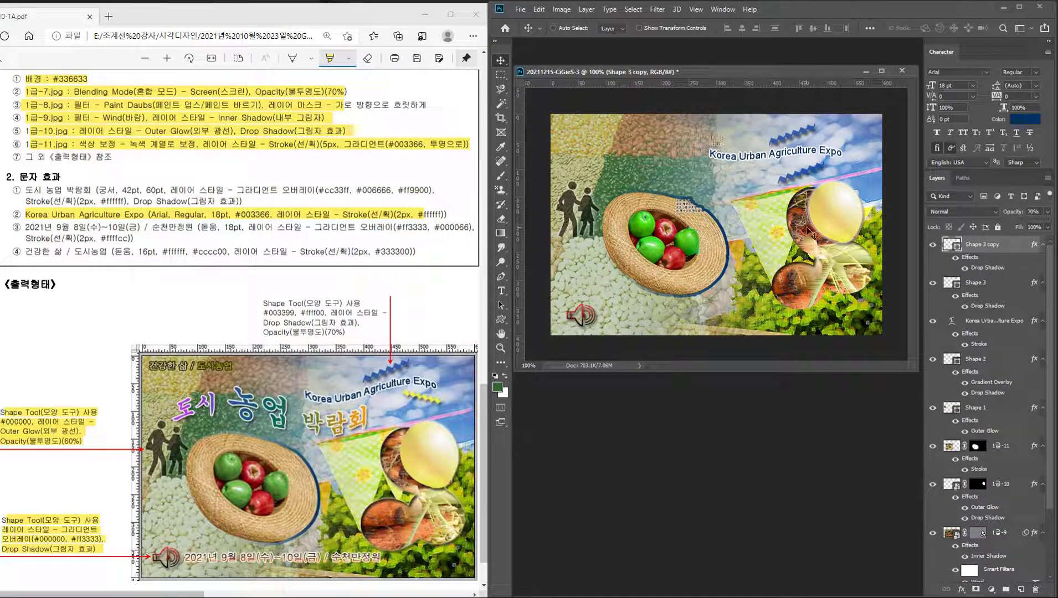
# - Shrink the zigzag copy to about two-thirds, tilt it ~38°, and place it under the title's right end
pyautogui.press('ctrl')
pyautogui.hotkey('ctrl', 't')
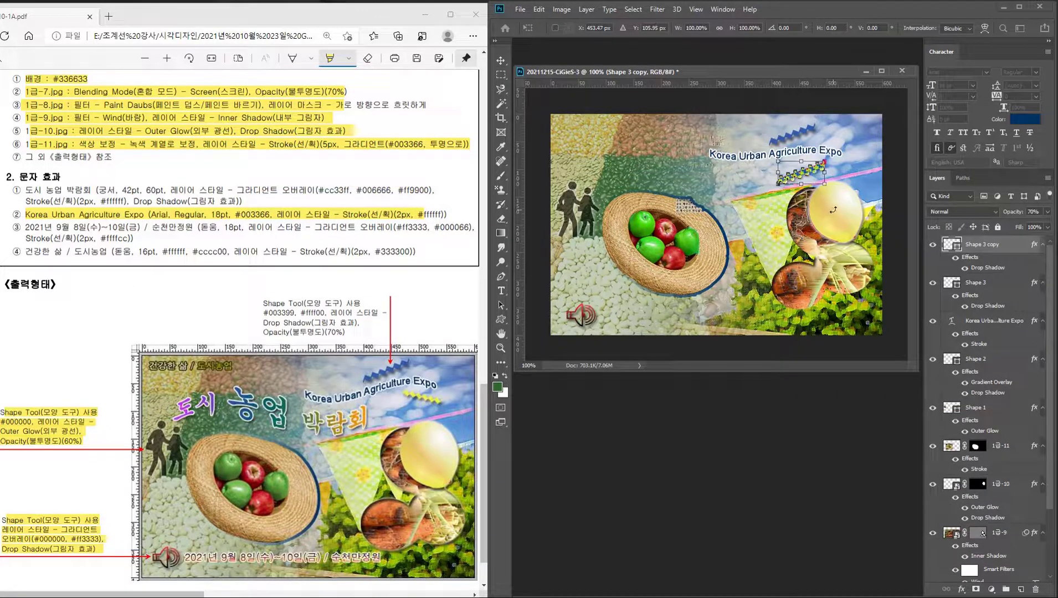
pyautogui.moveTo(823, 183); pyautogui.dragTo(802, 192)
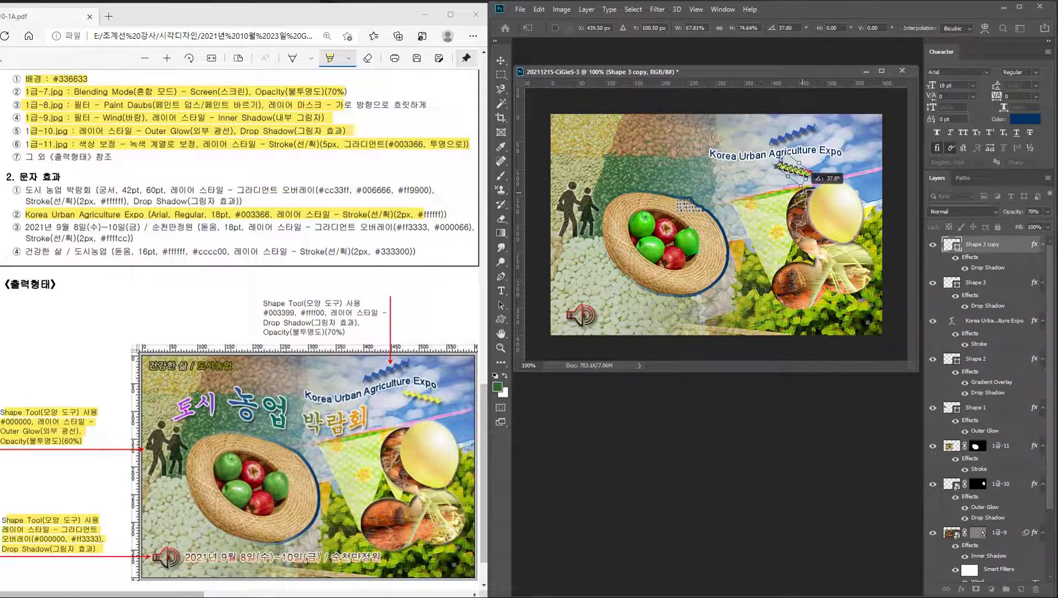
pyautogui.moveTo(803, 191); pyautogui.dragTo(802, 192)
pyautogui.press('Return')
pyautogui.moveTo(799, 172); pyautogui.dragTo(831, 167)
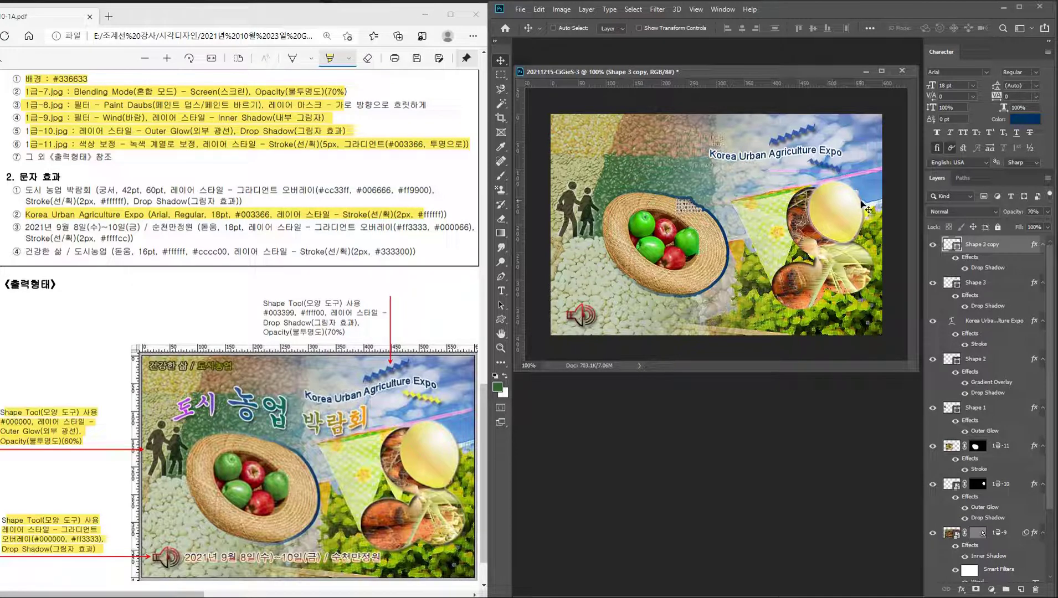
# - Fill the zigzag copy yellow ffff00 and mark its reference note done
pyautogui.doubleClick(952, 245)
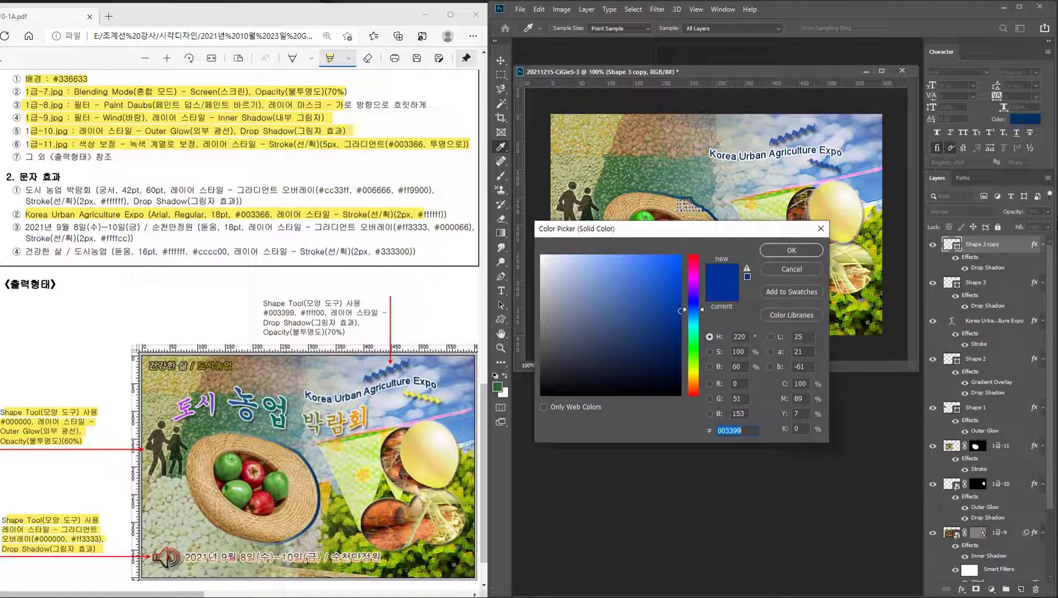
pyautogui.write('f')
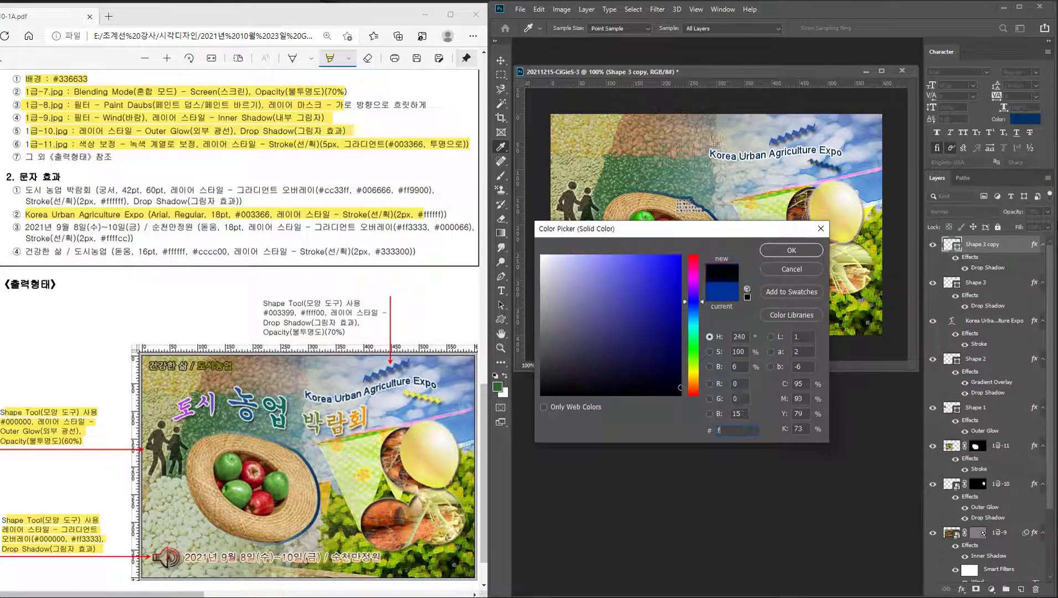
pyautogui.write('fff00')
pyautogui.press('Return')
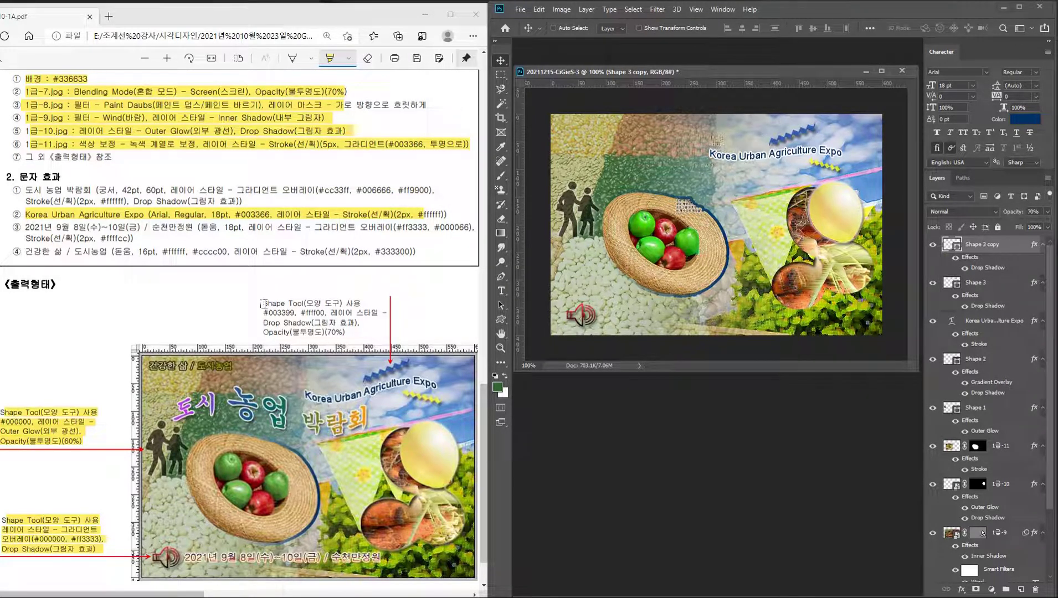
pyautogui.moveTo(263, 303); pyautogui.dragTo(345, 332)
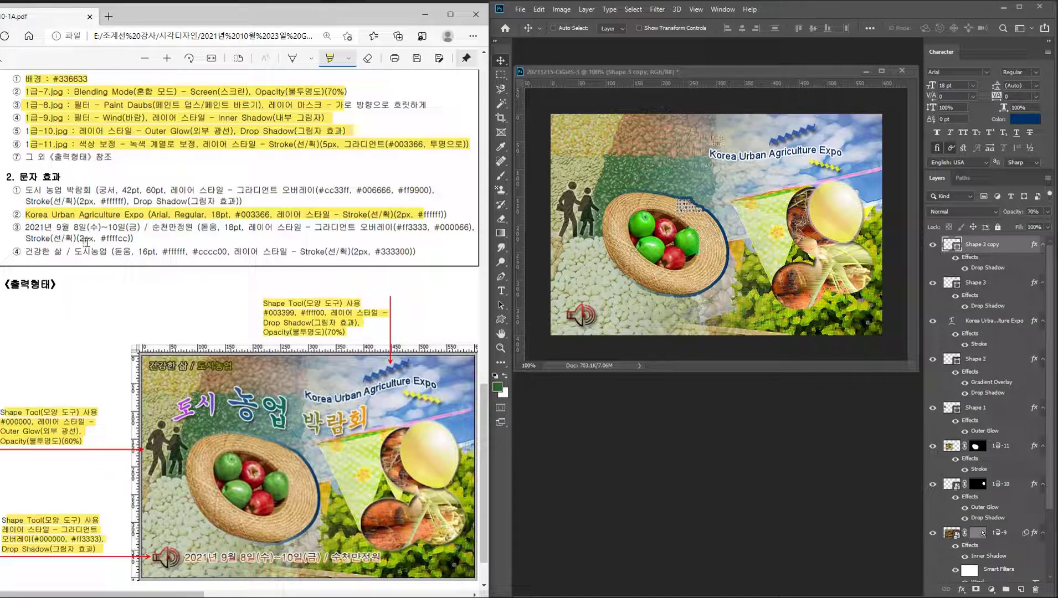
# - Add the Korean title text 도시 농업 박람회 at the poster's upper left
pyautogui.click(514, 172)
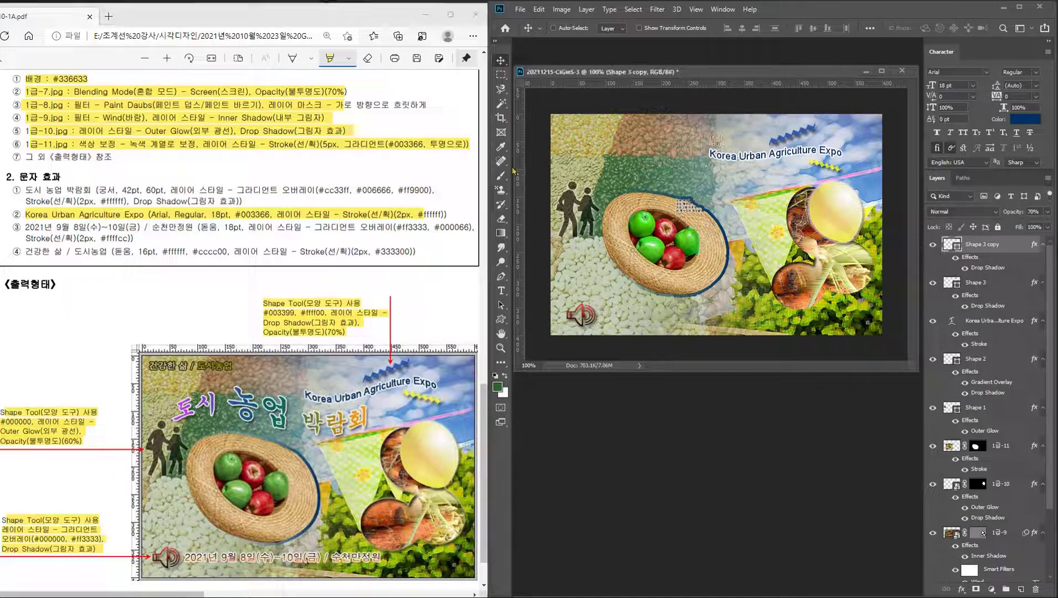
pyautogui.click(500, 291)
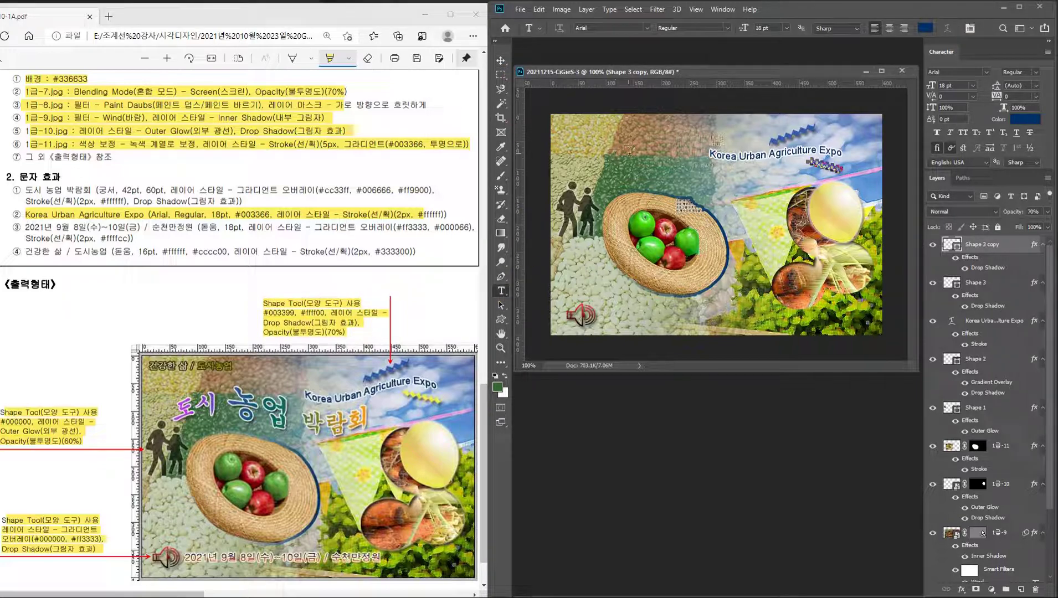
pyautogui.click(574, 139)
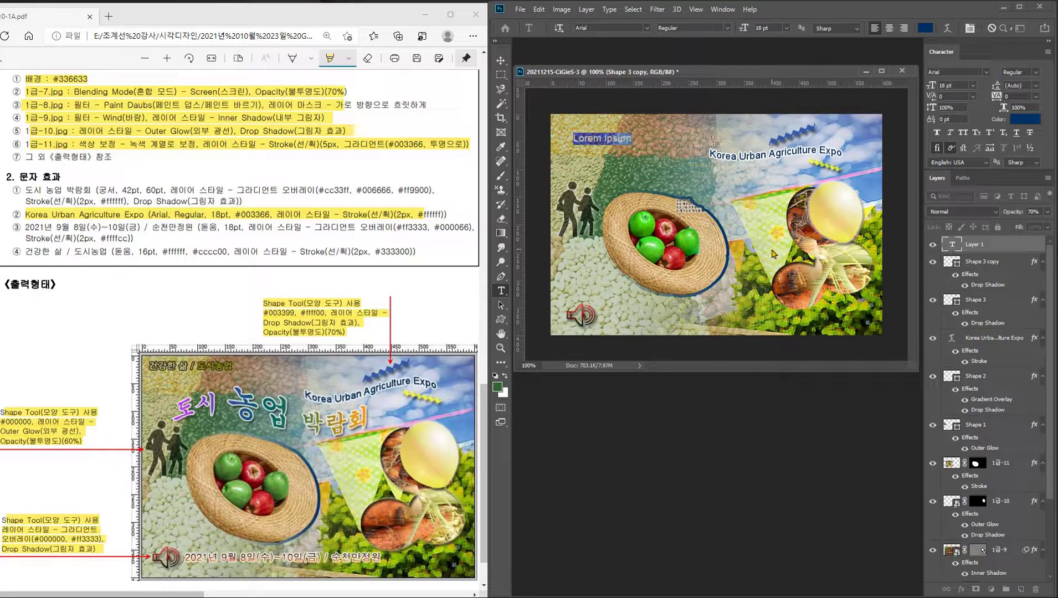
pyautogui.write('도시 농')
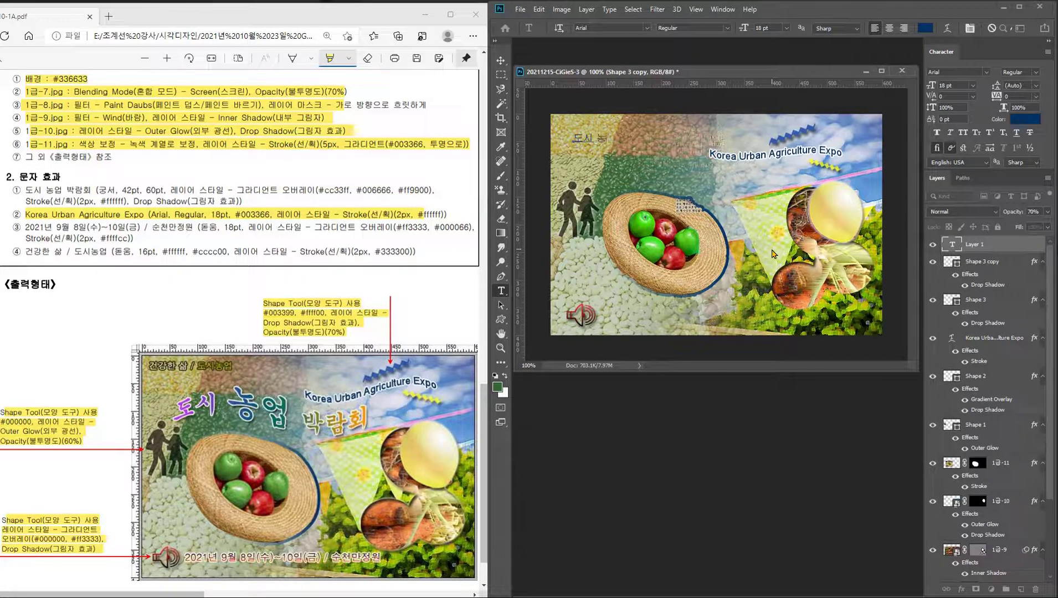
pyautogui.write('업 박람회')
pyautogui.click(951, 247)
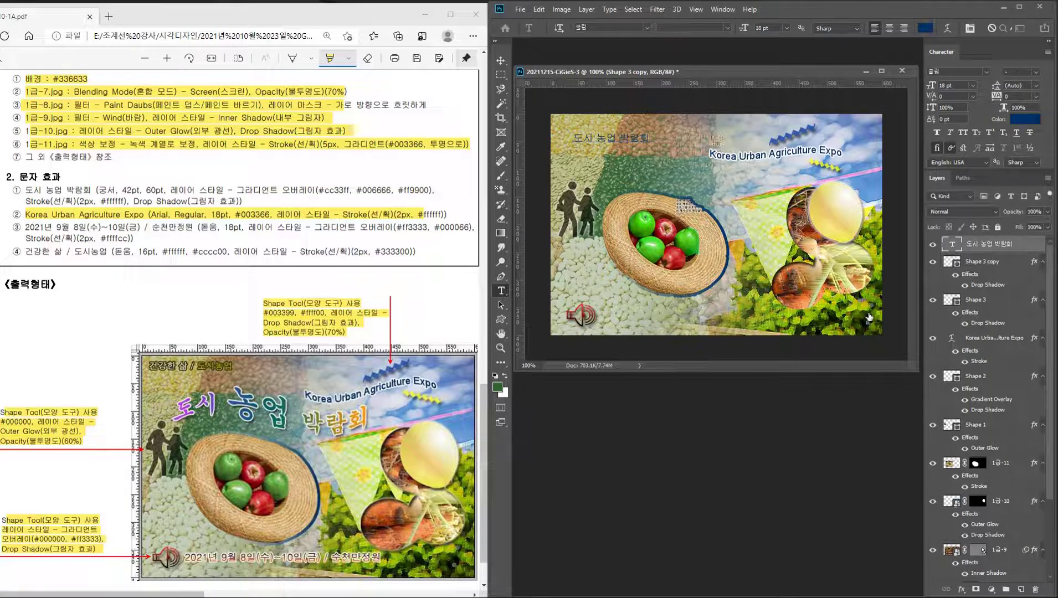
# - Set the Korean title to 42 pt in the 궁서 font
pyautogui.click(955, 86)
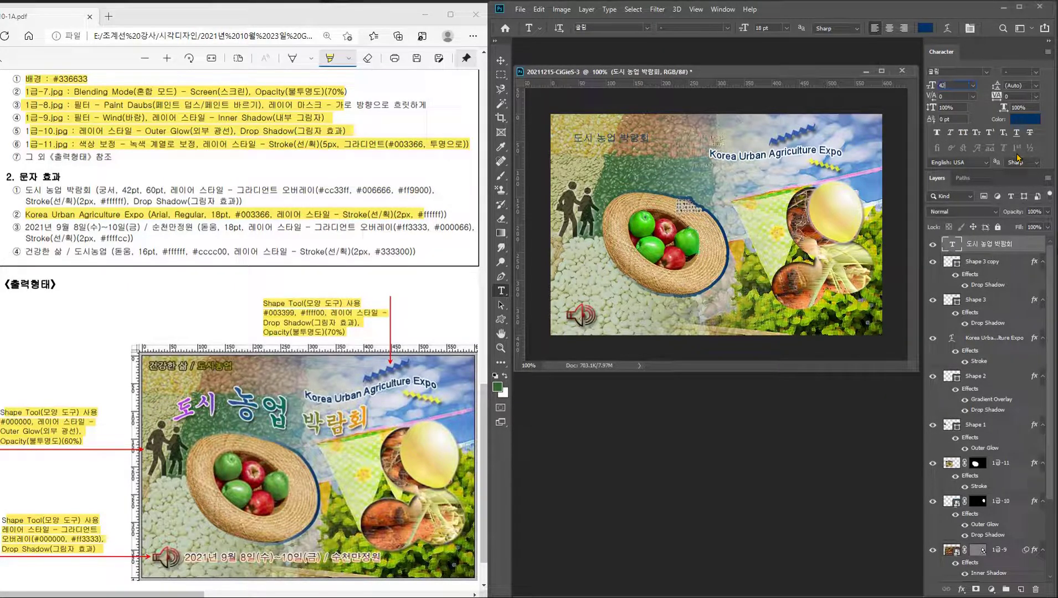
pyautogui.write('42')
pyautogui.press('Return')
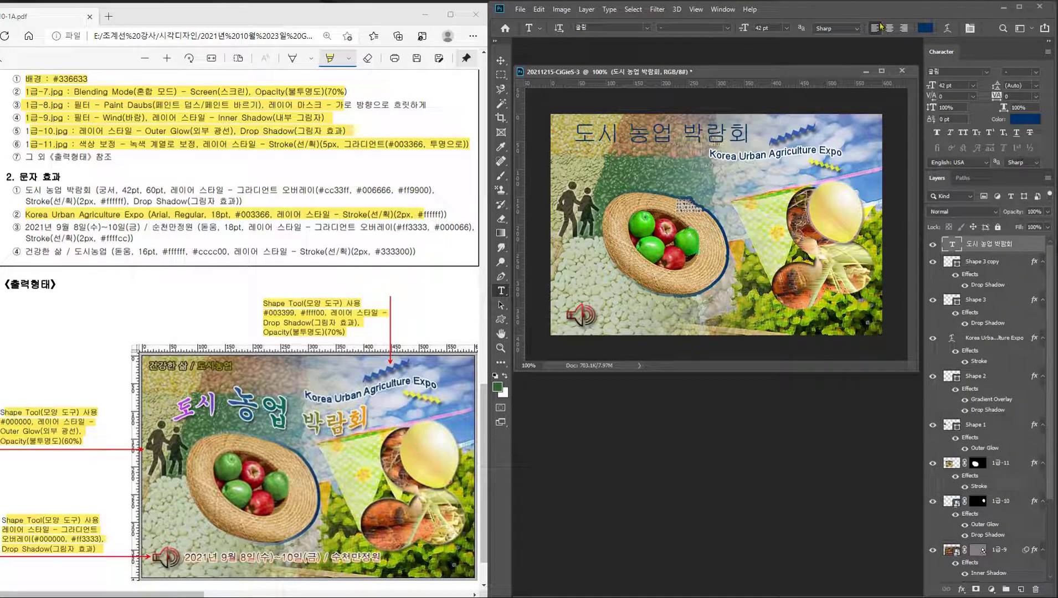
pyautogui.click(961, 72)
pyautogui.write('궁')
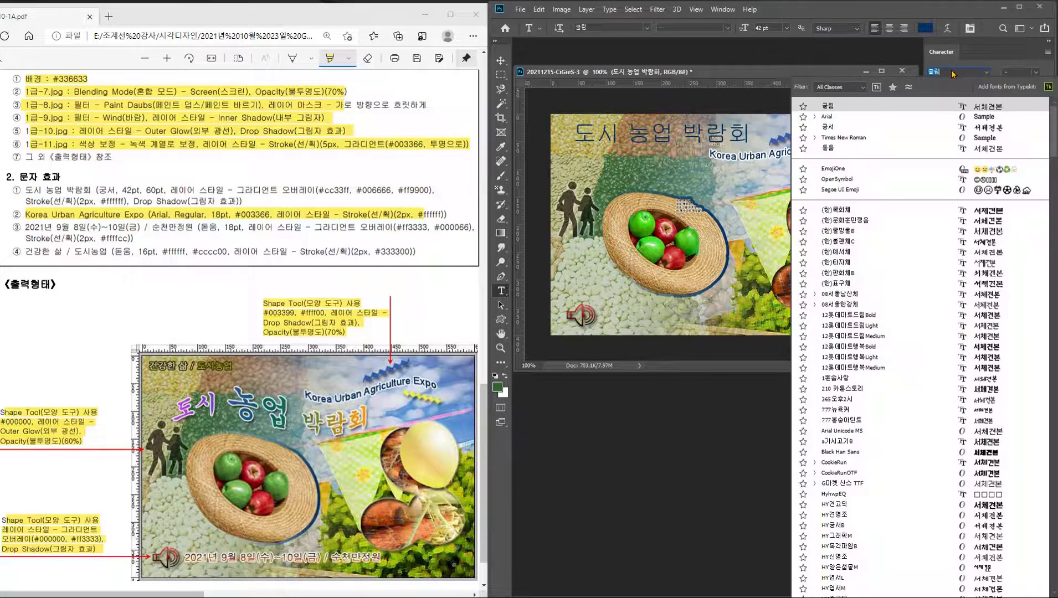
pyautogui.write('궁서')
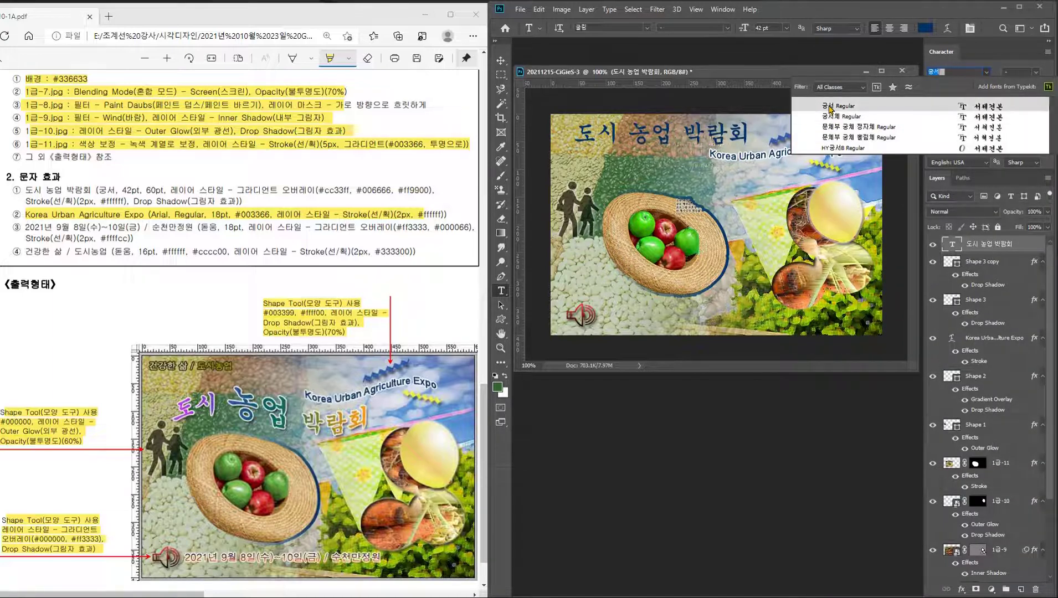
pyautogui.write('궁')
pyautogui.press('BackSpace')
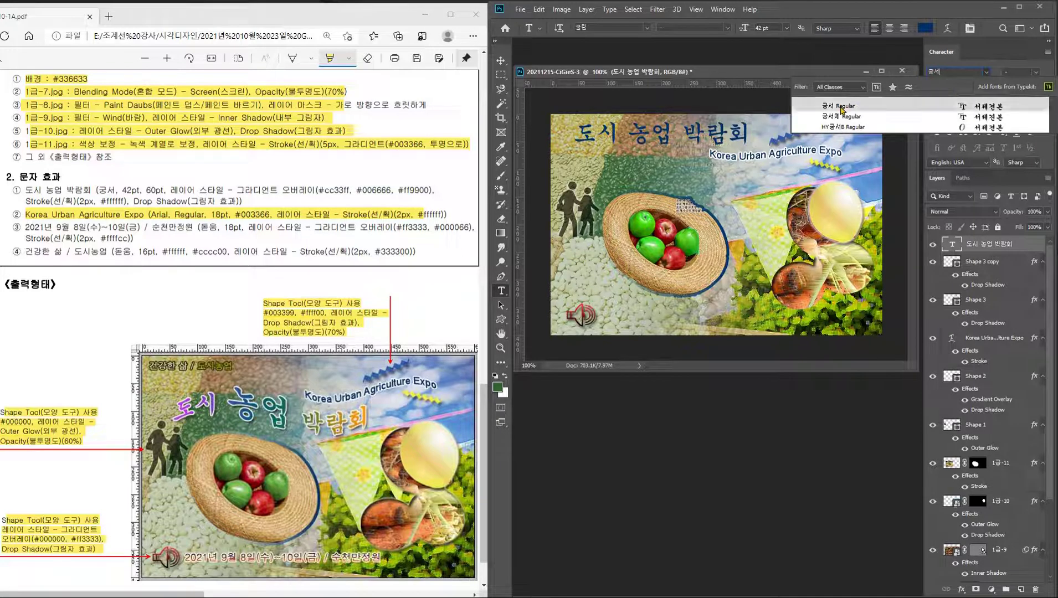
pyautogui.click(842, 110)
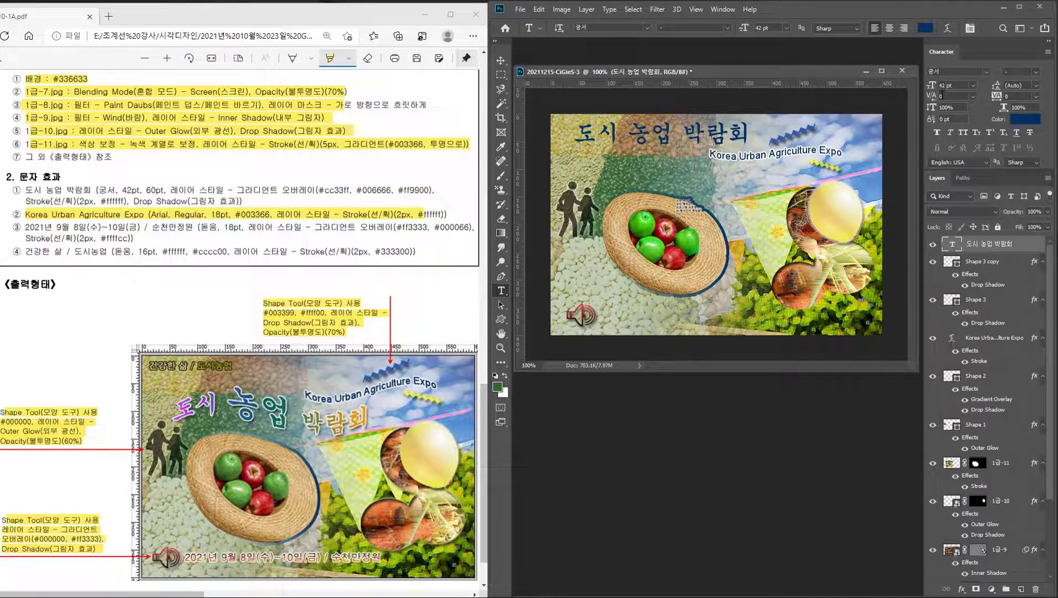
# - Enlarge the word 농업 to 60 pt and shift the title down and right
pyautogui.moveTo(629, 135); pyautogui.dragTo(674, 135)
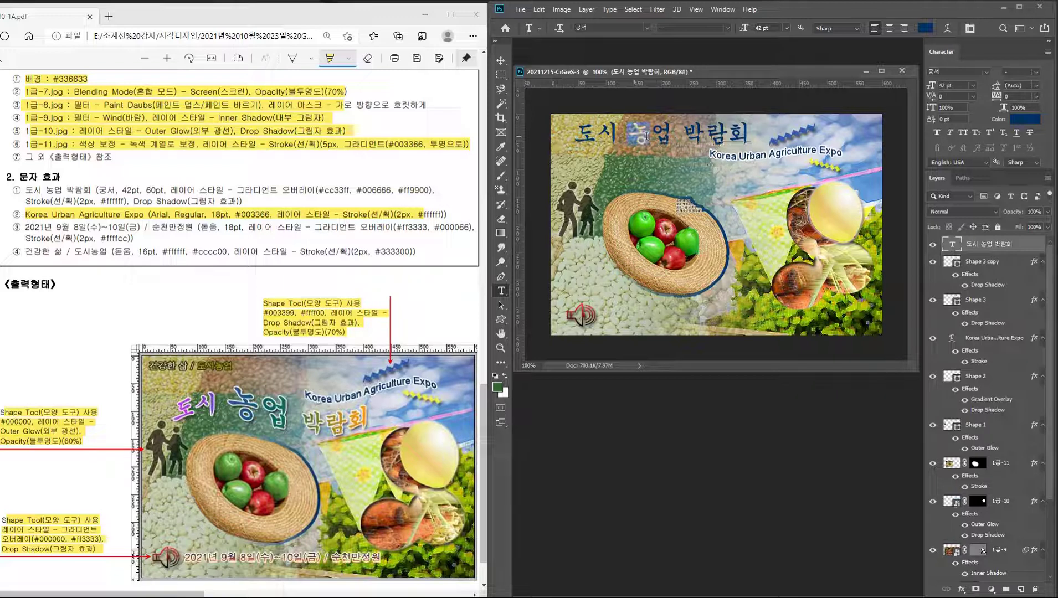
pyautogui.click(961, 85)
pyautogui.write('60')
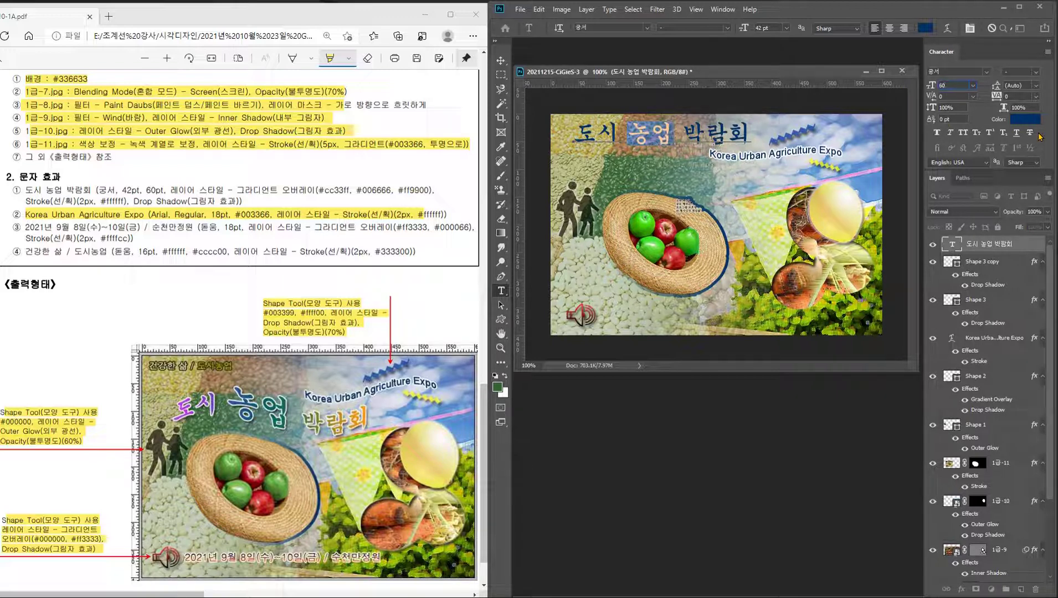
pyautogui.press('Return')
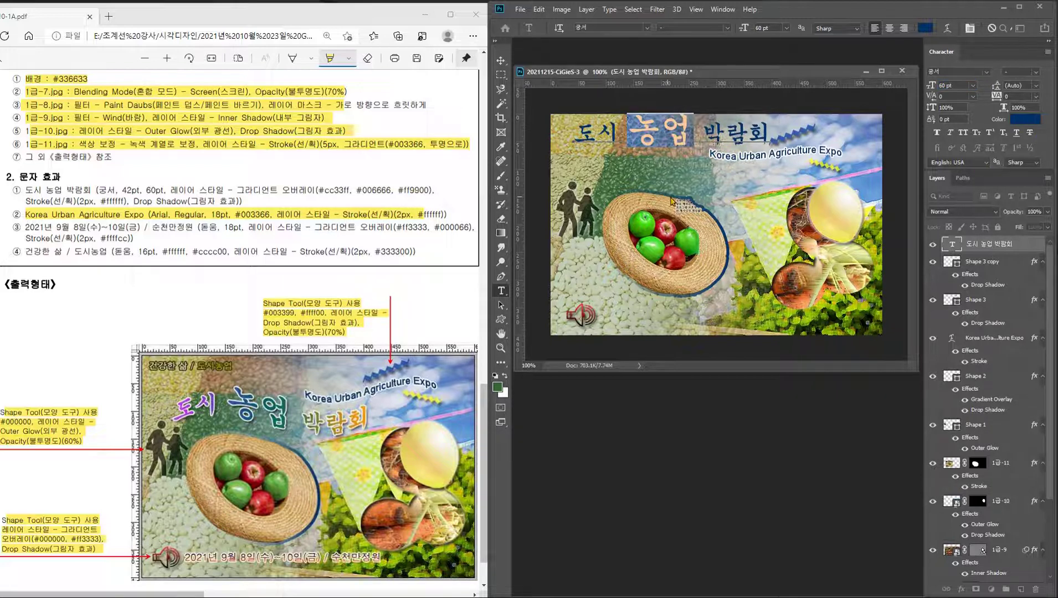
pyautogui.click(501, 60)
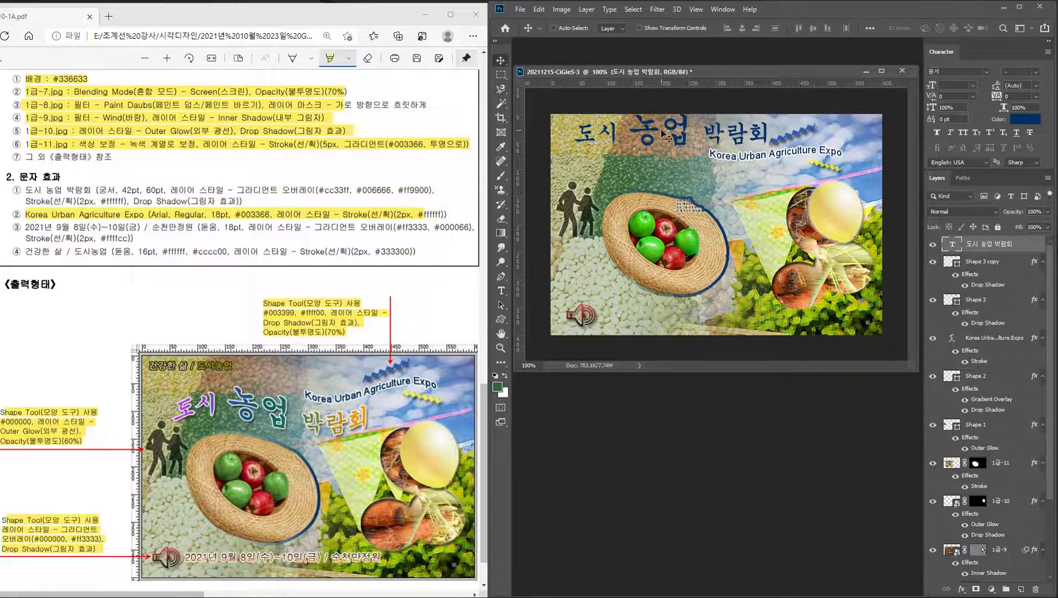
pyautogui.moveTo(648, 134); pyautogui.dragTo(660, 177)
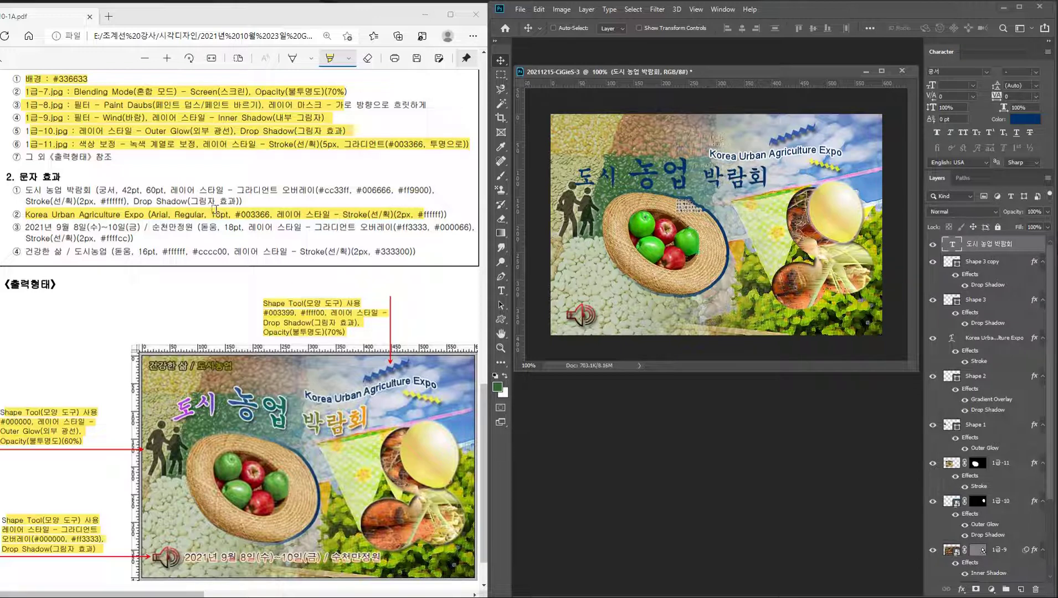
# - Replace the title's colour overlay with a gradient overlay whose left stop is purple cc33ff
pyautogui.click(961, 592)
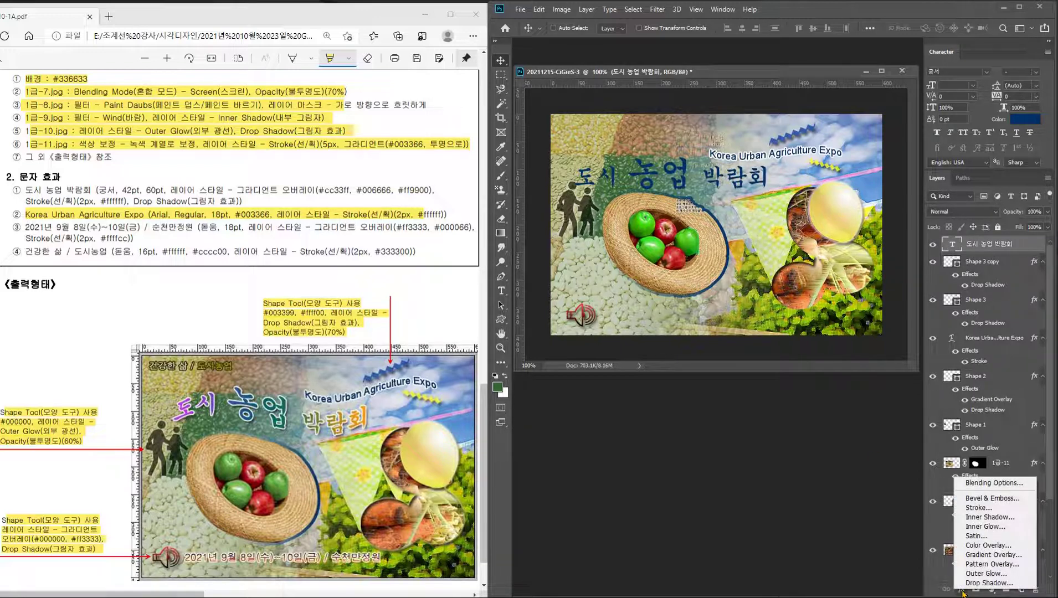
pyautogui.click(991, 546)
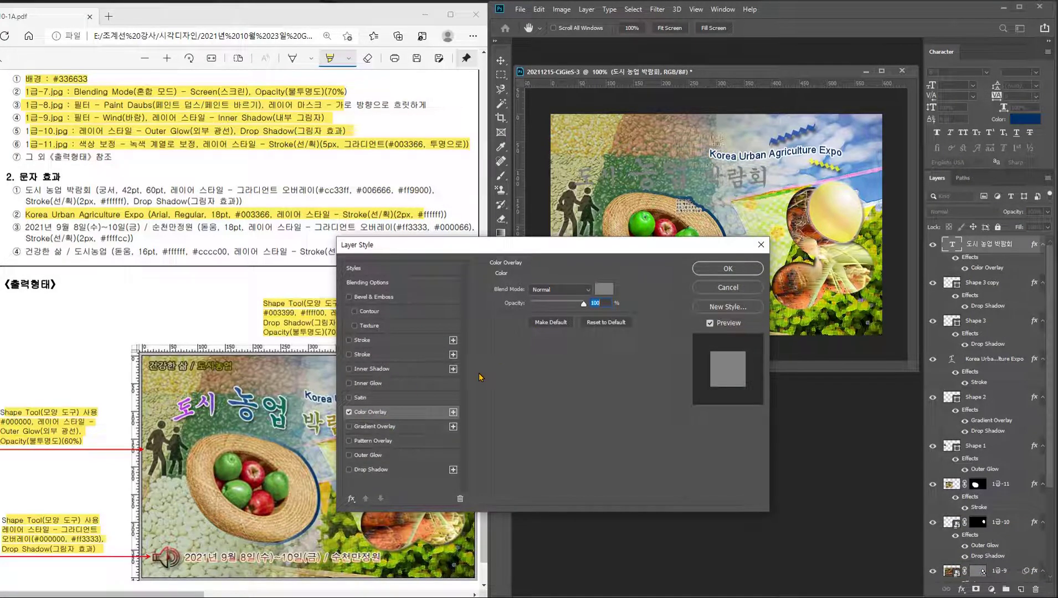
pyautogui.click(349, 412)
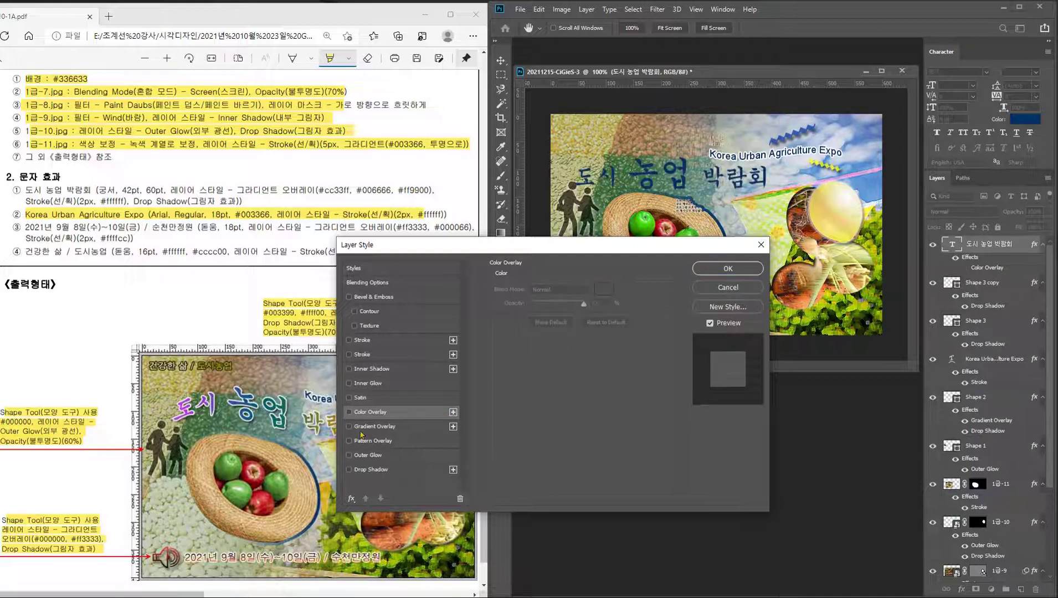
pyautogui.click(391, 427)
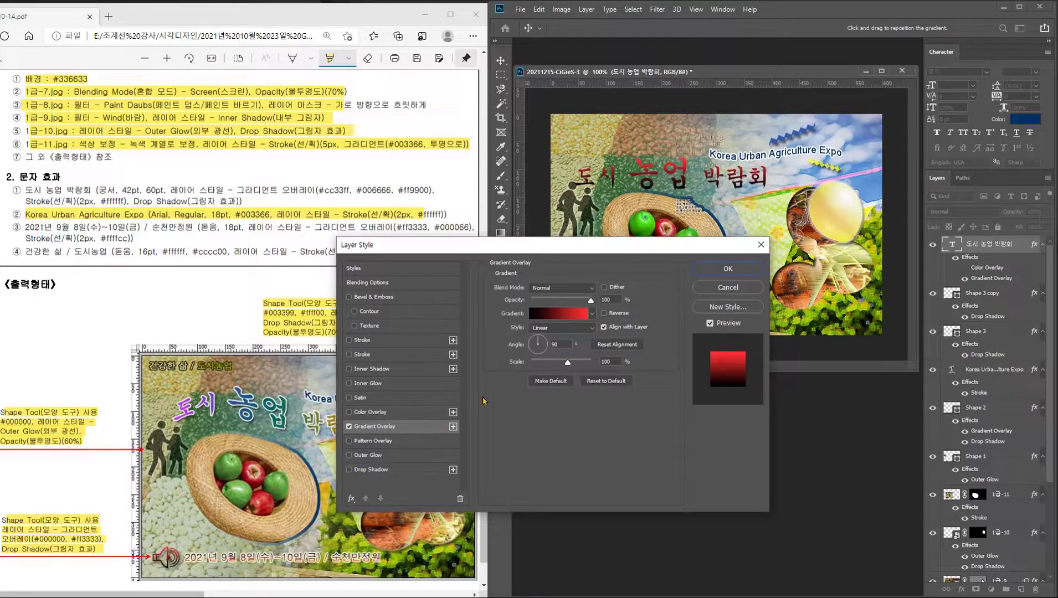
pyautogui.click(560, 314)
pyautogui.click(501, 287)
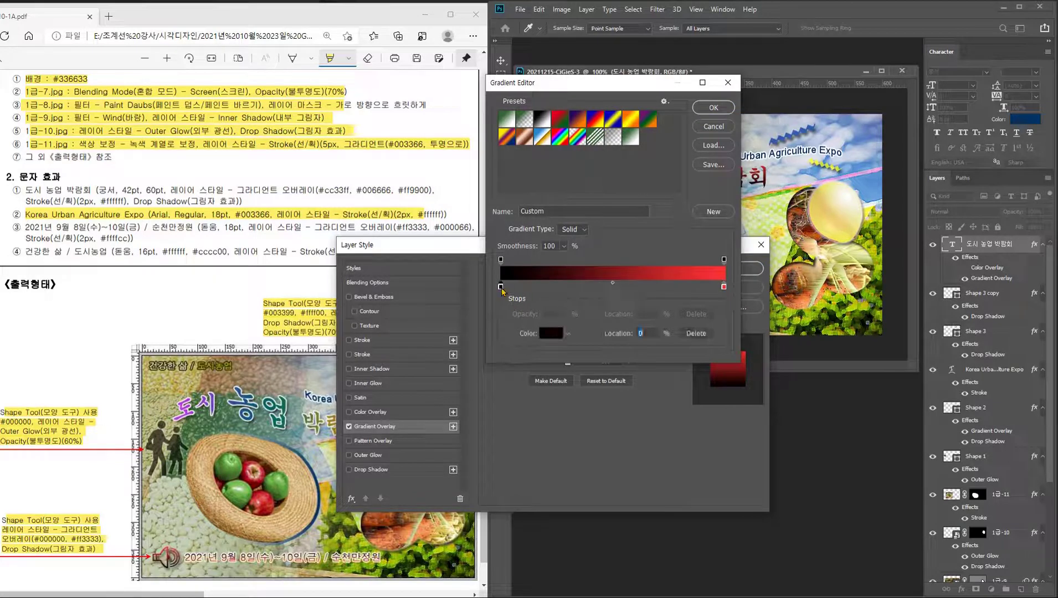
pyautogui.doubleClick(502, 288)
pyautogui.press('BackSpace')
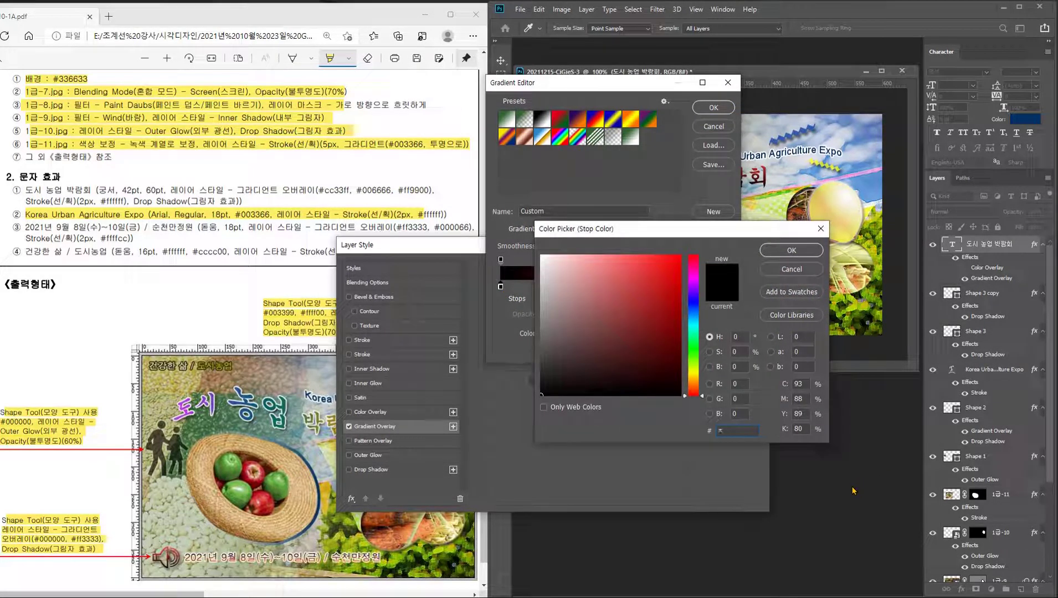
pyautogui.write('cc')
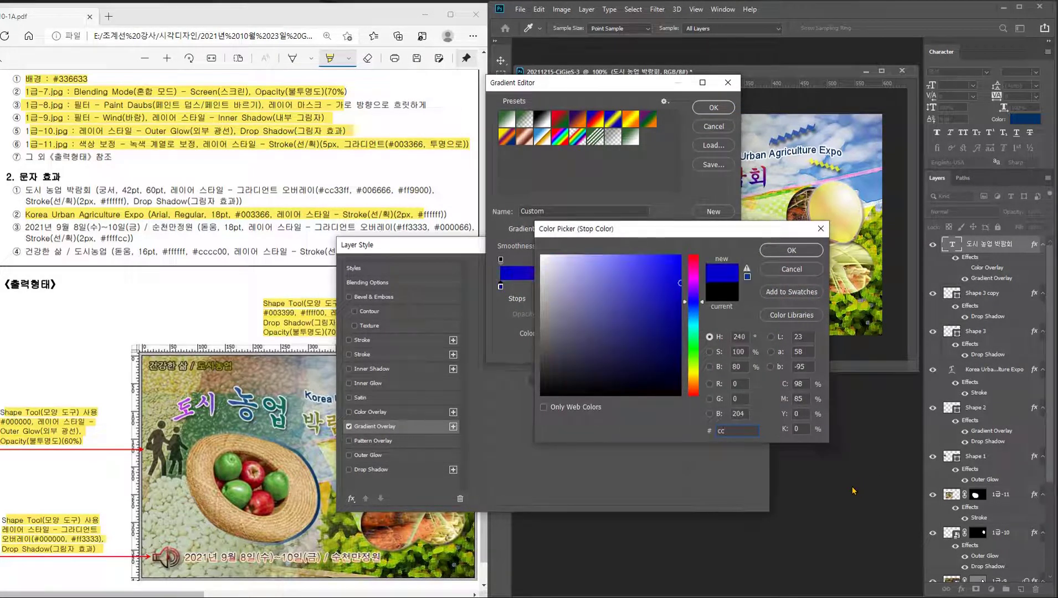
pyautogui.write('33ff')
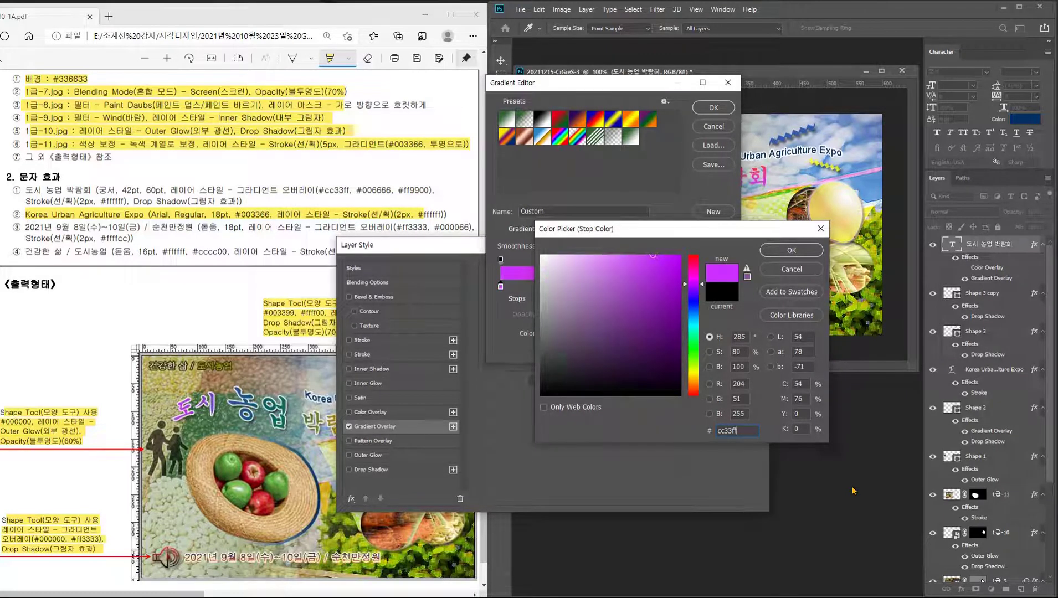
pyautogui.press('Return')
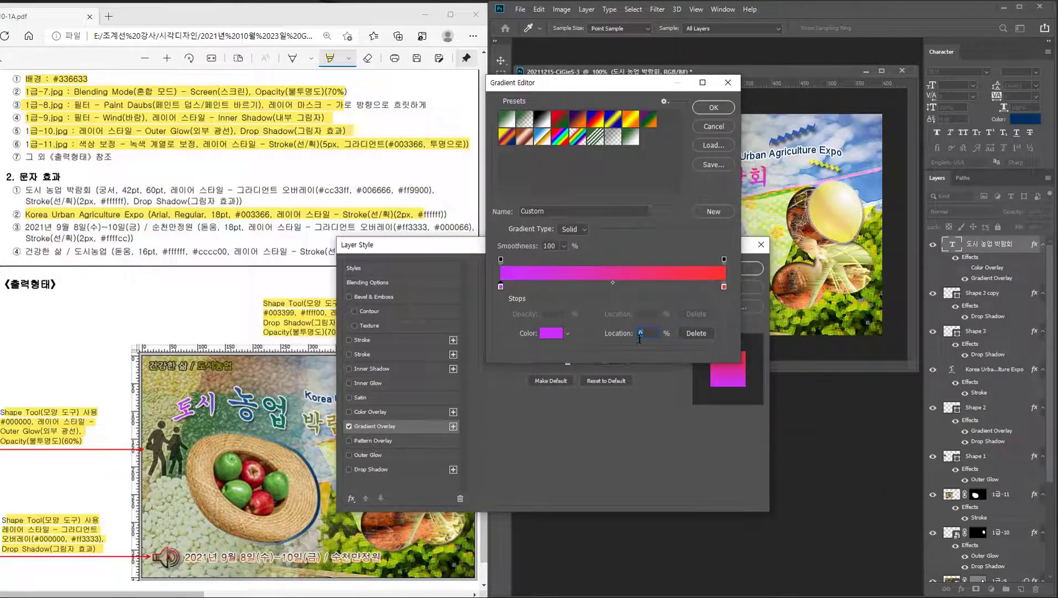
pyautogui.doubleClick(501, 288)
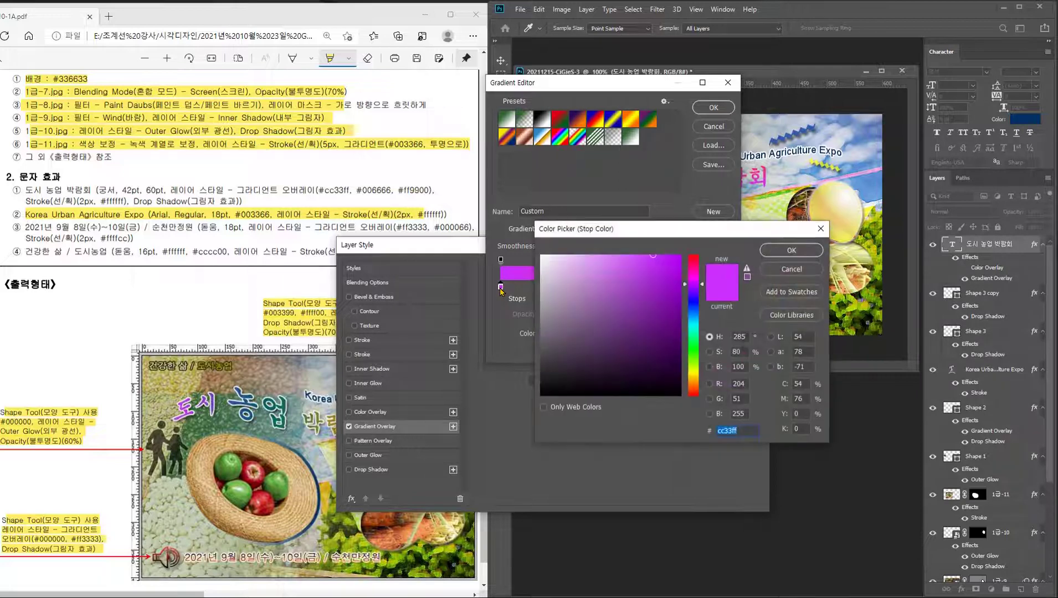
pyautogui.click(792, 252)
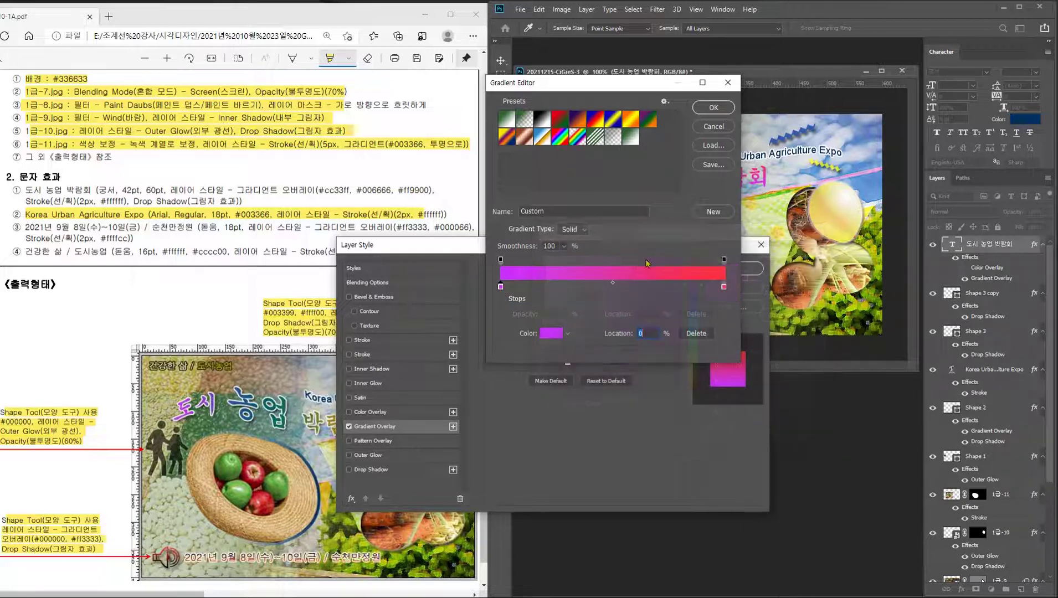
# - Add a teal 006666 middle stop and an orange ff9900 right stop, applying the gradient horizontally
pyautogui.click(611, 287)
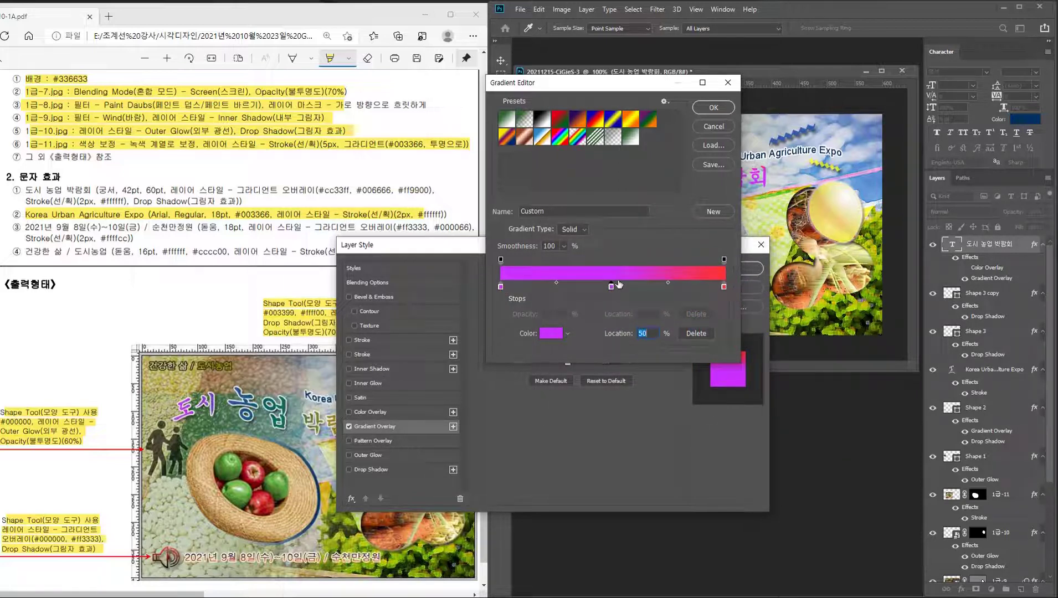
pyautogui.doubleClick(611, 287)
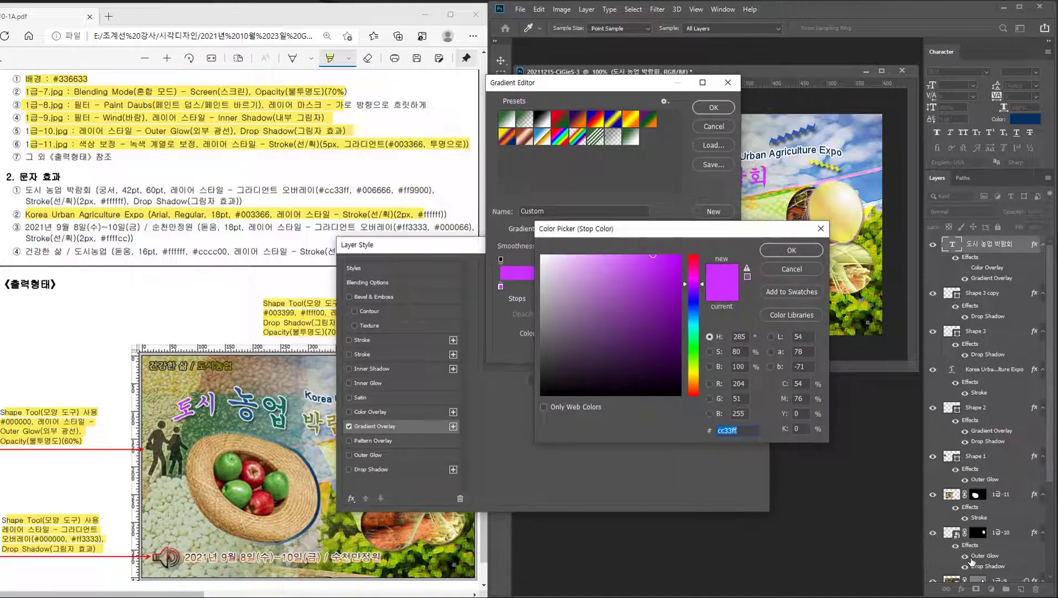
pyautogui.write('006666')
pyautogui.press('Return')
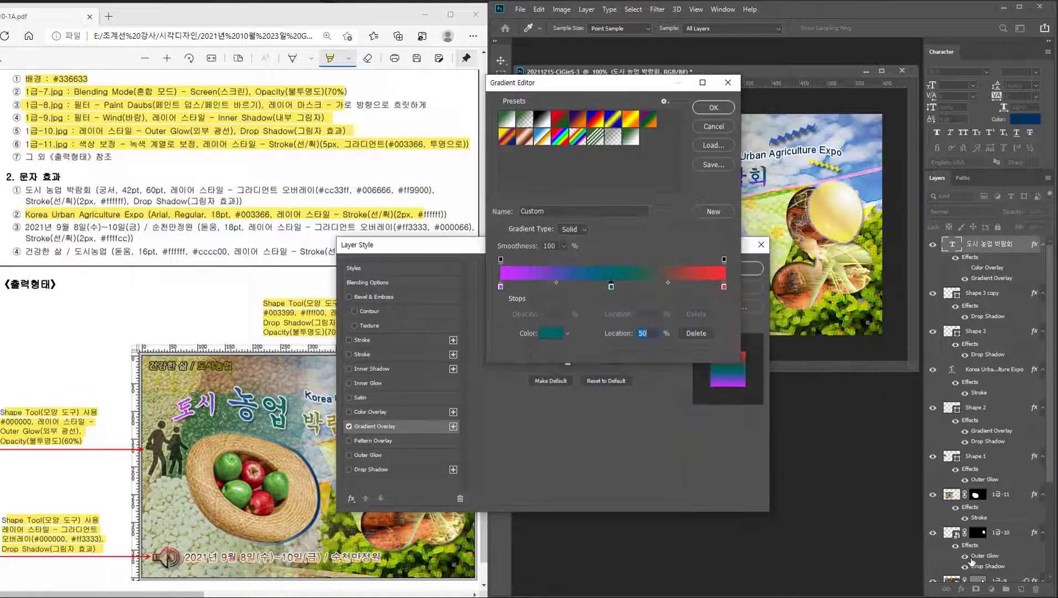
pyautogui.click(724, 287)
pyautogui.doubleClick(724, 287)
pyautogui.write('ff')
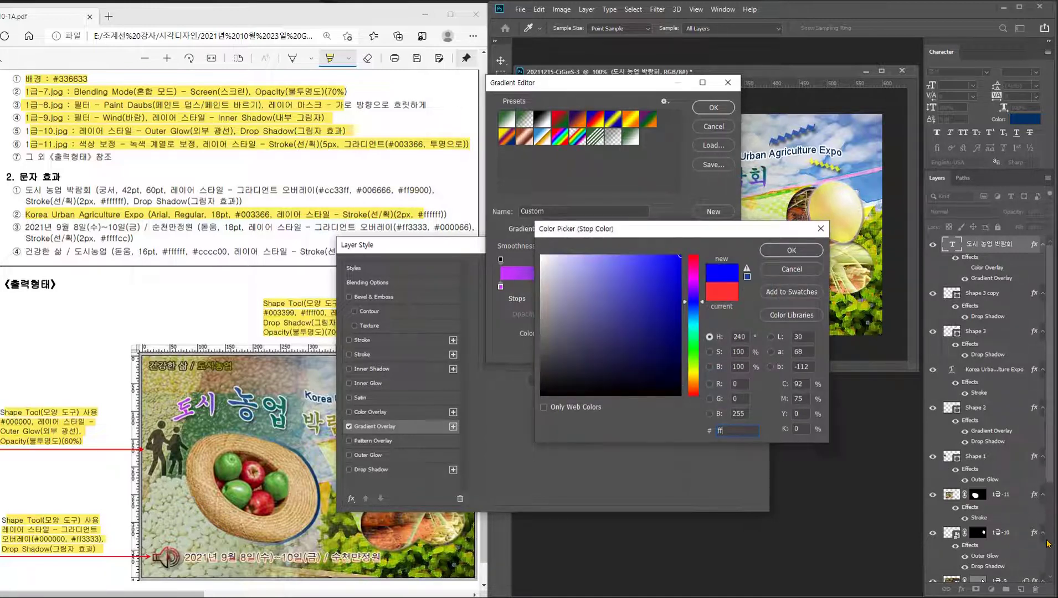
pyautogui.write('9900')
pyautogui.press('Return')
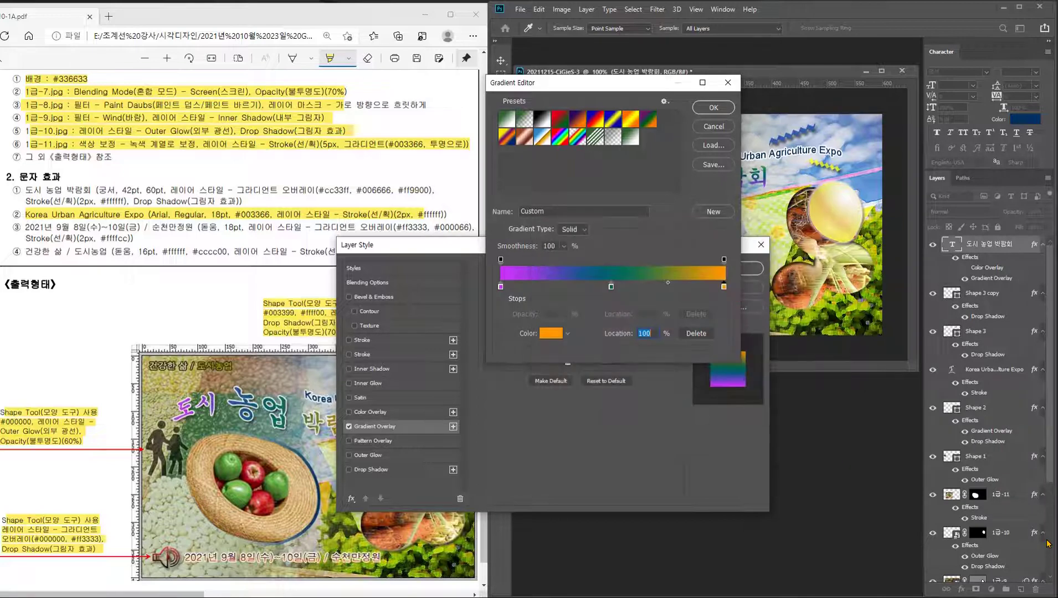
pyautogui.click(712, 108)
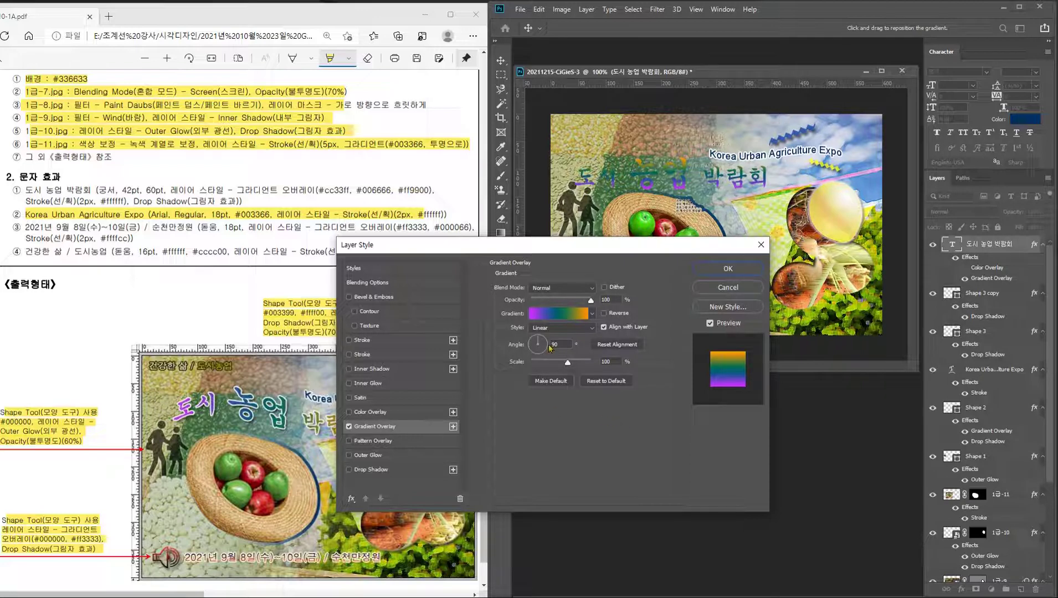
pyautogui.write('0')
pyautogui.press('Return')
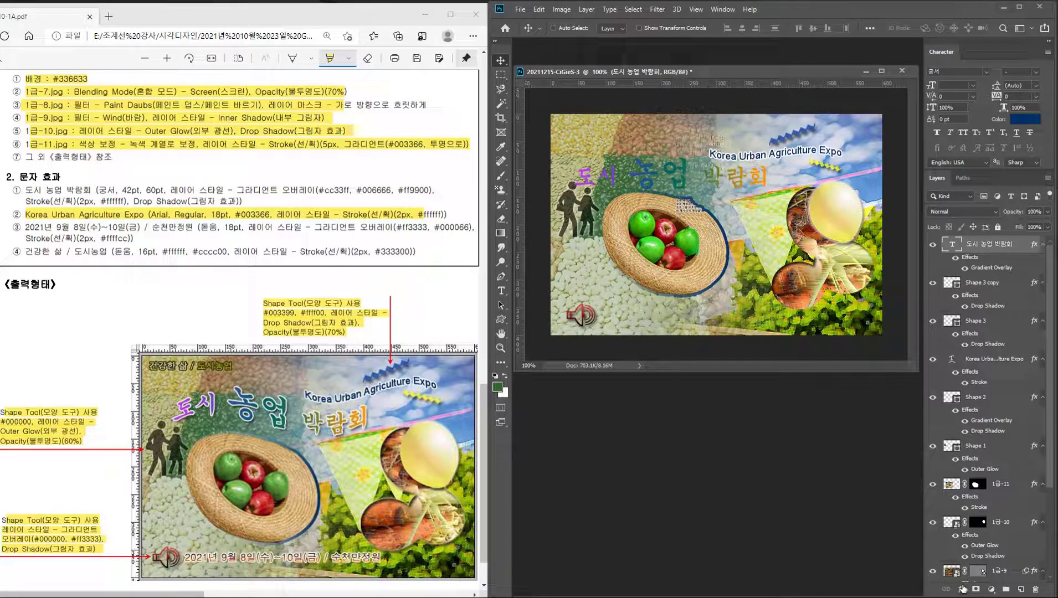
# - Add a 2 px white #ffffff stroke and a drop shadow to the Korean title
pyautogui.doubleClick(983, 268)
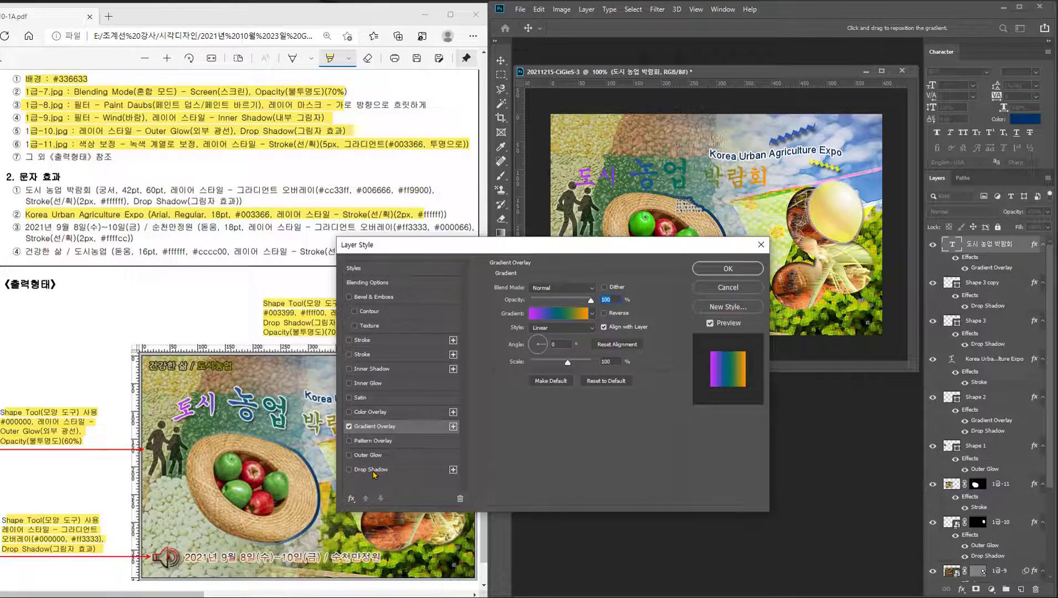
pyautogui.click(363, 355)
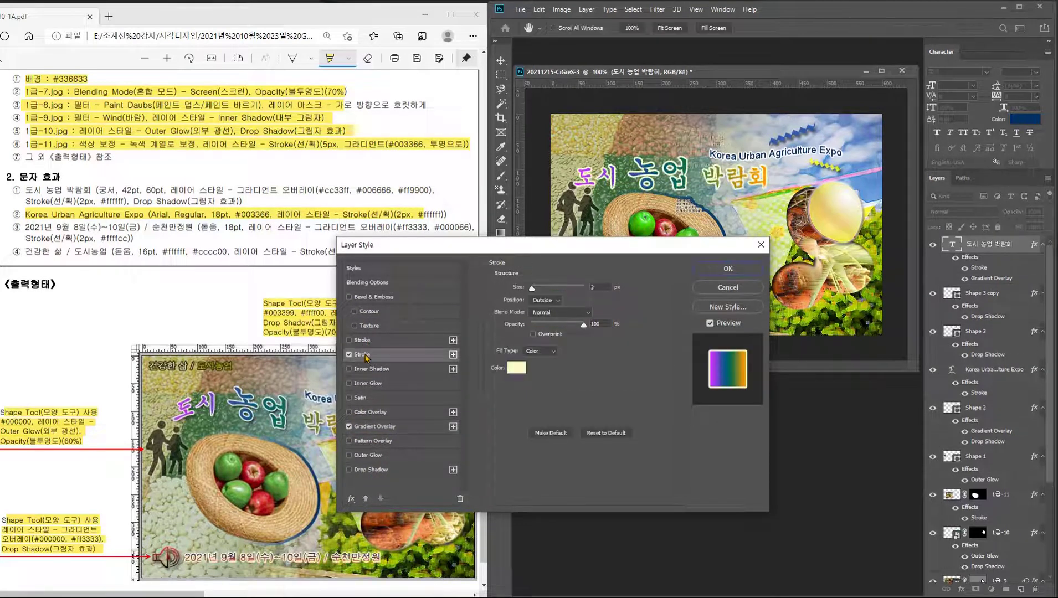
pyautogui.write('2')
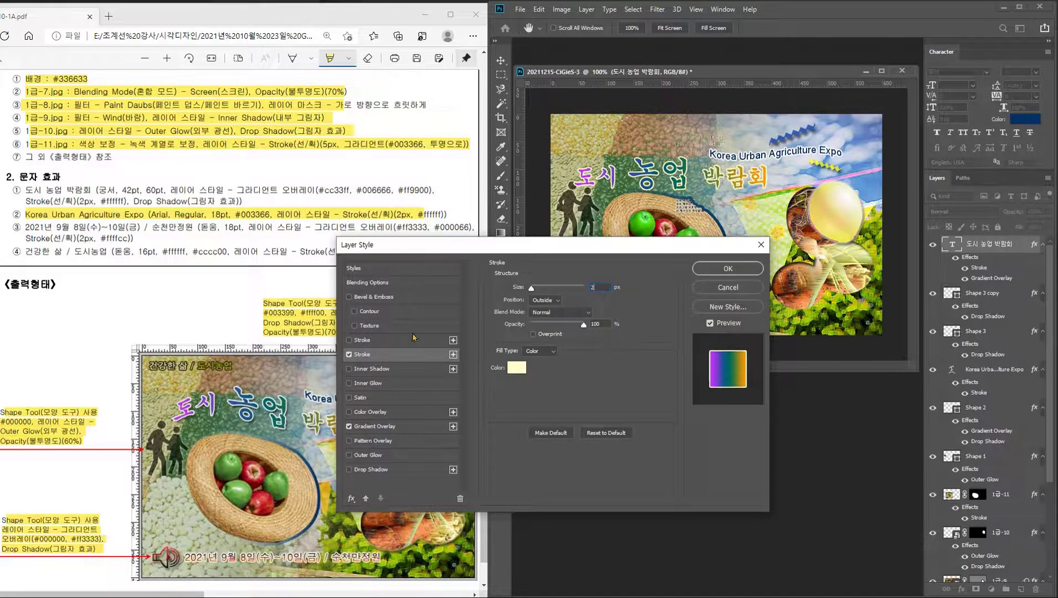
pyautogui.click(516, 368)
pyautogui.write('ffffff')
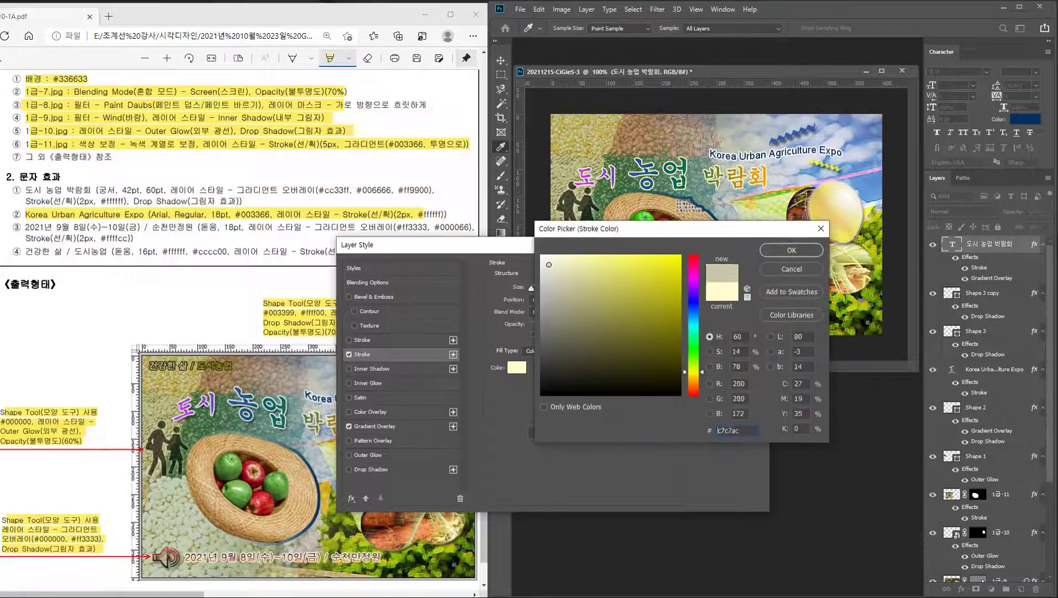
pyautogui.click(792, 251)
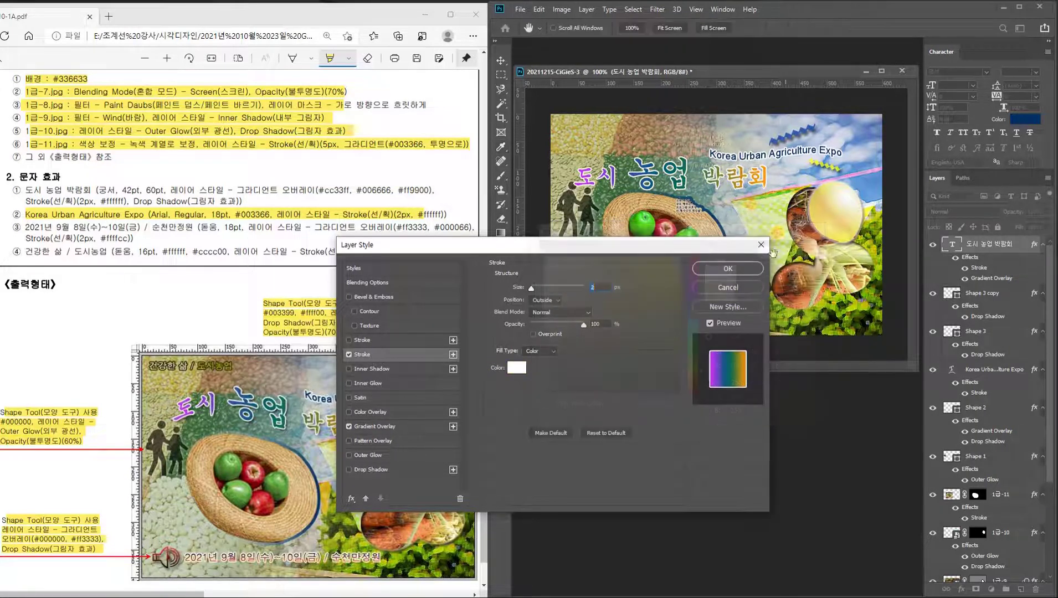
pyautogui.click(371, 470)
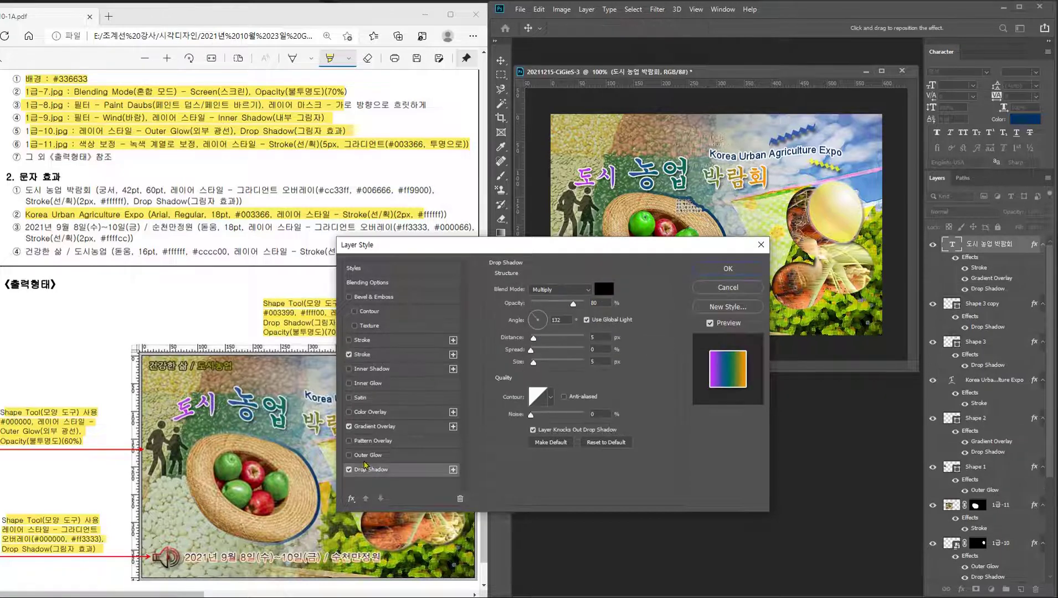
pyautogui.click(727, 269)
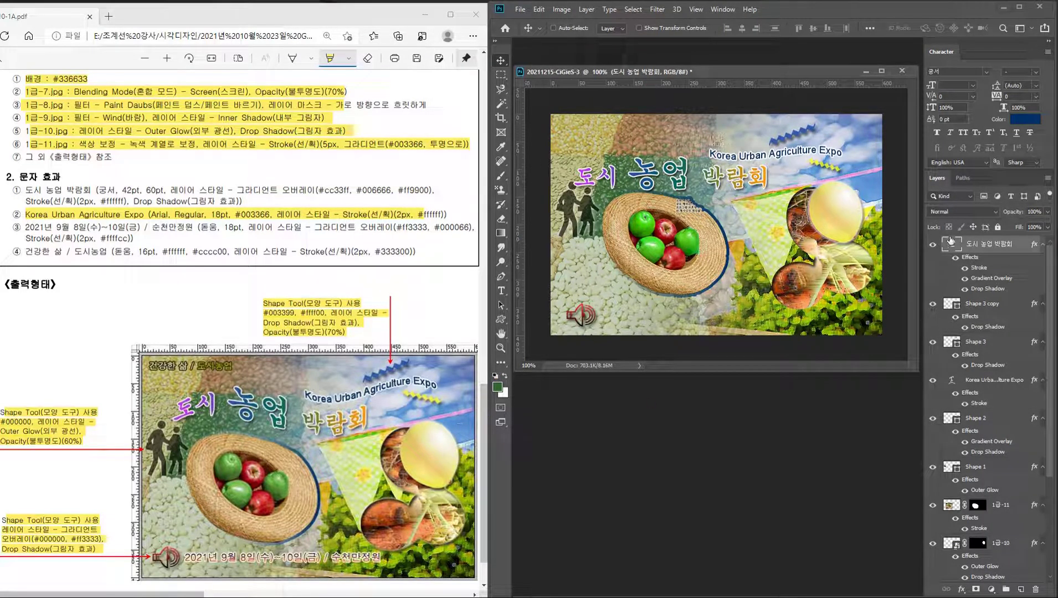
# - Warp the Korean title with a reversed Flag bend of about -50
pyautogui.doubleClick(951, 243)
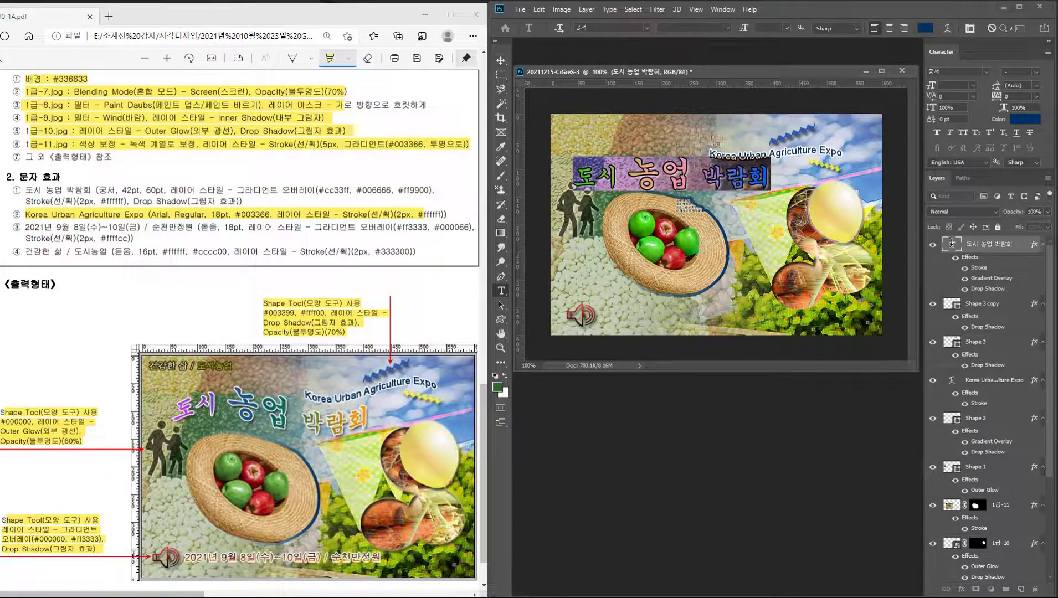
pyautogui.click(947, 28)
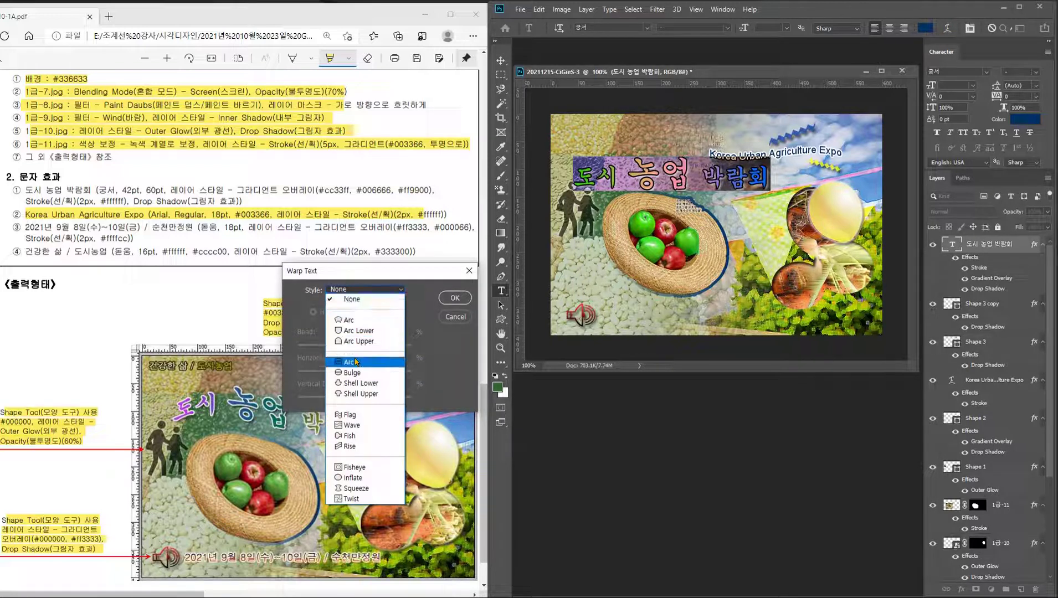
pyautogui.click(357, 414)
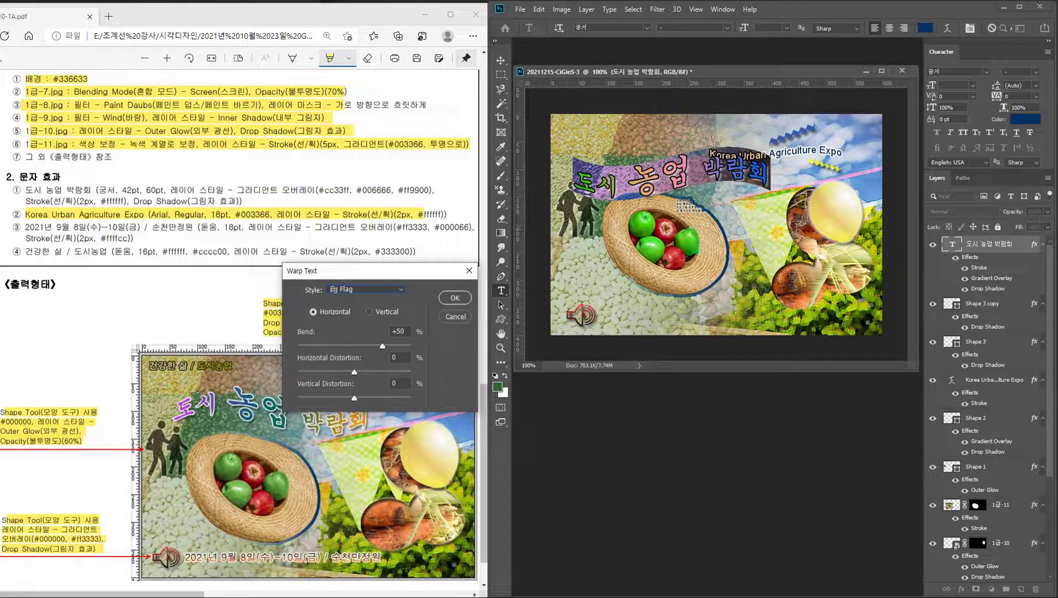
pyautogui.moveTo(386, 347)
pyautogui.mouseDown()
pyautogui.moveTo(326, 347)
pyautogui.moveTo(324, 365)
pyautogui.mouseUp()
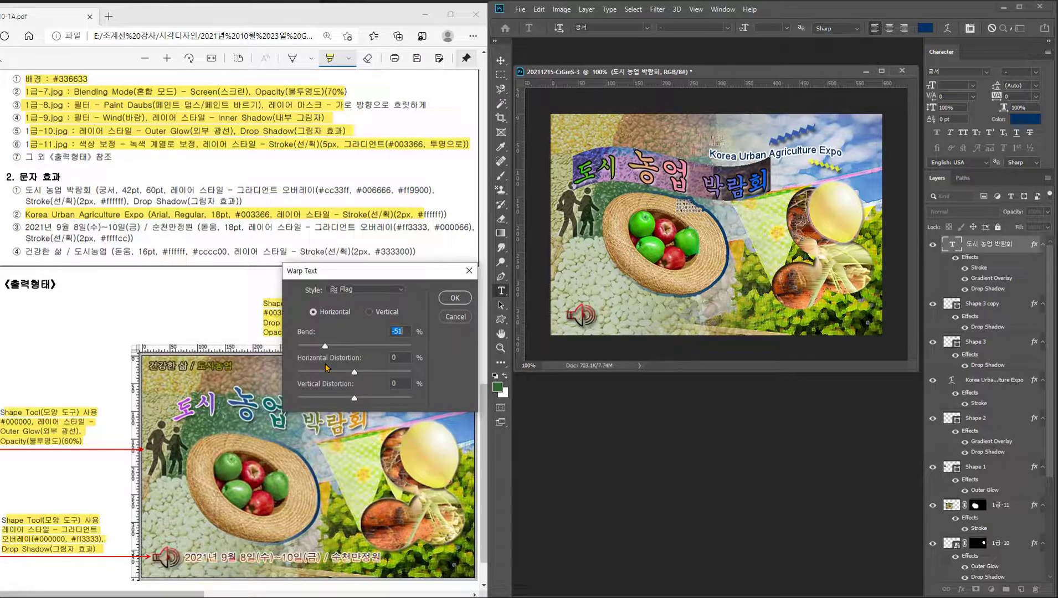
pyautogui.click(454, 298)
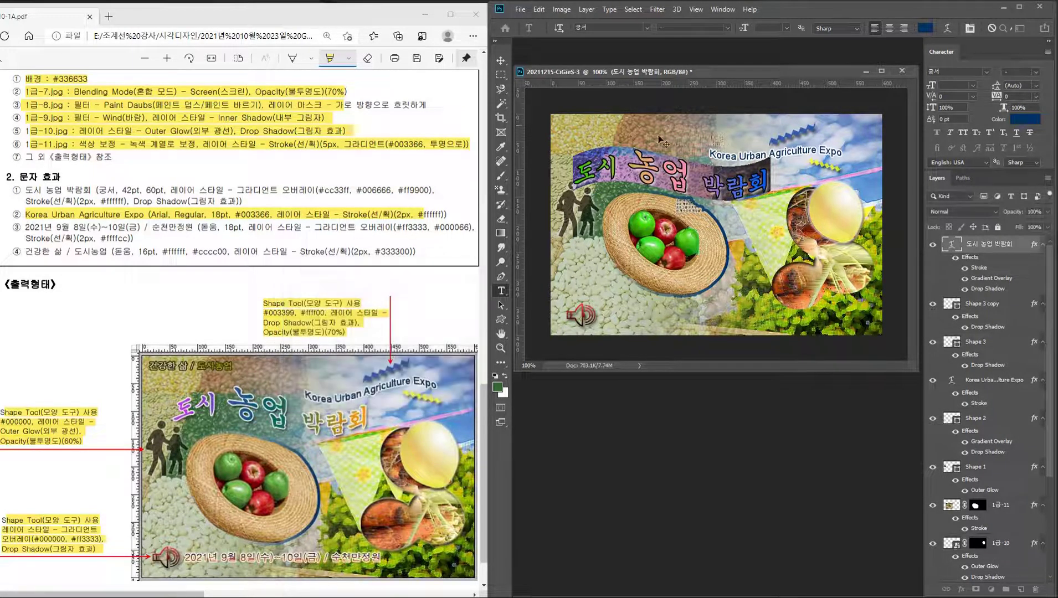
# - Nudge the warped Korean title slightly right and down and mark its PDF note done
pyautogui.click(501, 60)
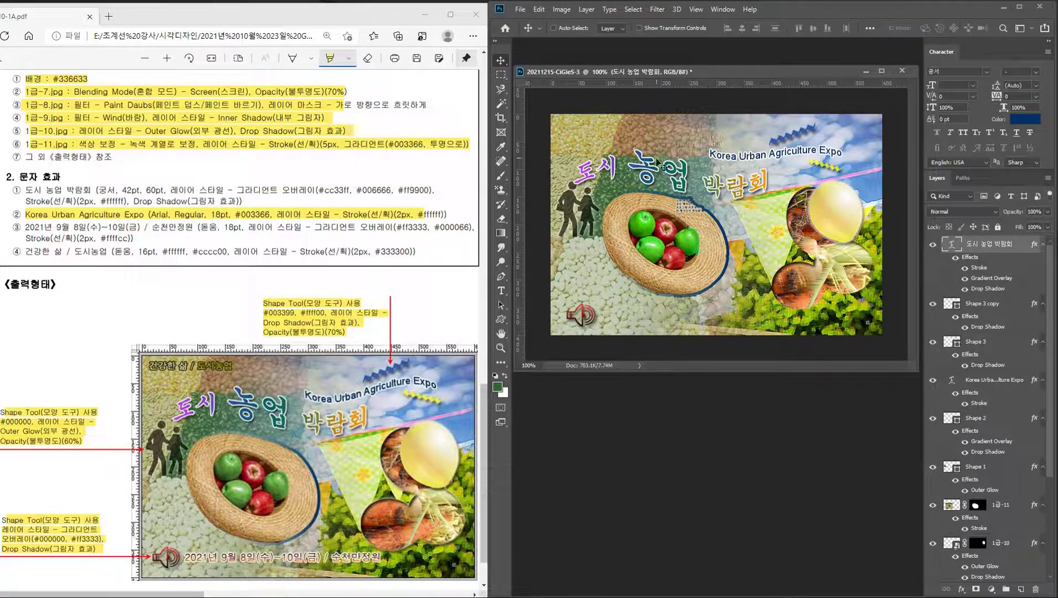
pyautogui.moveTo(667, 173); pyautogui.dragTo(671, 177)
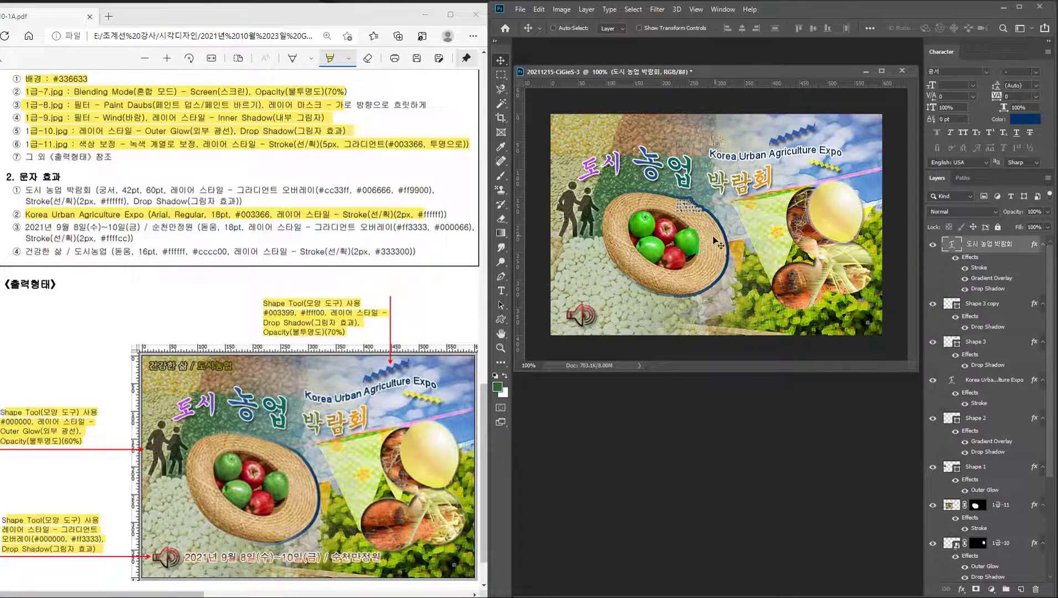
pyautogui.moveTo(33, 192); pyautogui.dragTo(246, 202)
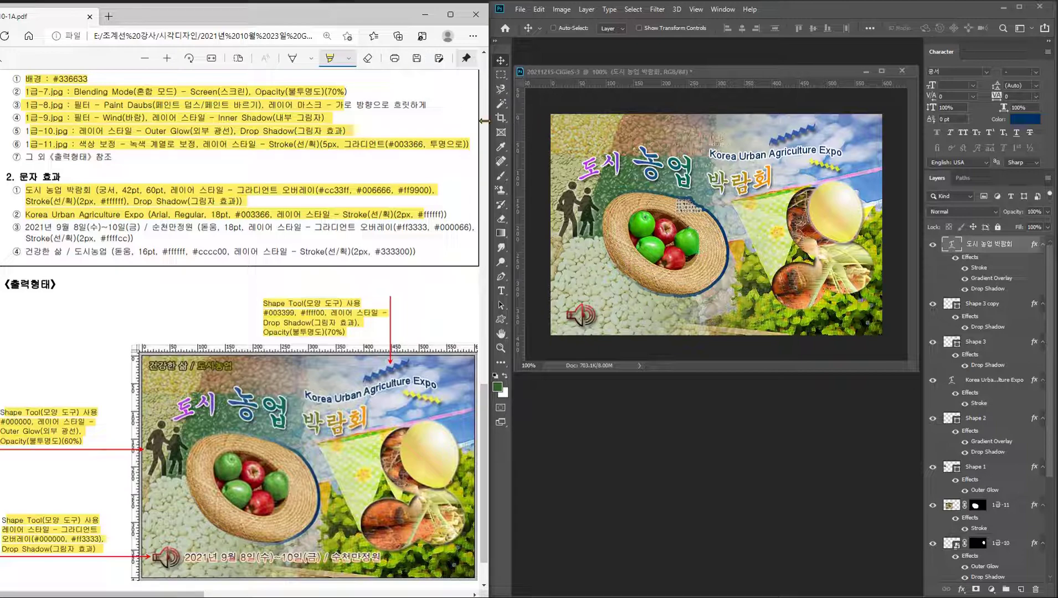
# - Type the date line '2021년 9월 8일(수)~10일(금) / 순천만정원' near the poster bottom and position it
pyautogui.click(501, 291)
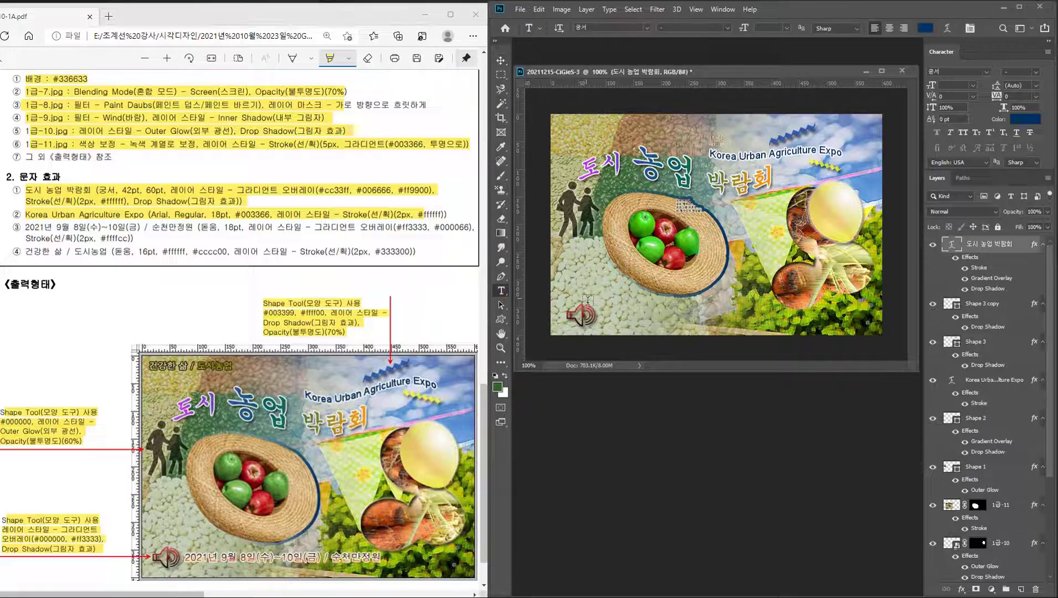
pyautogui.click(608, 319)
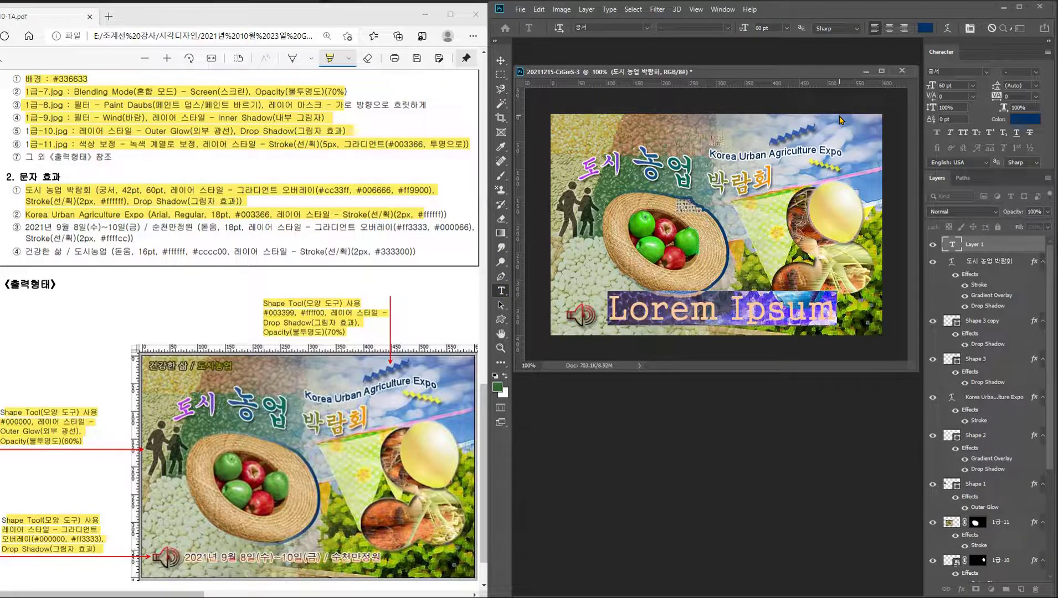
pyautogui.write('2021')
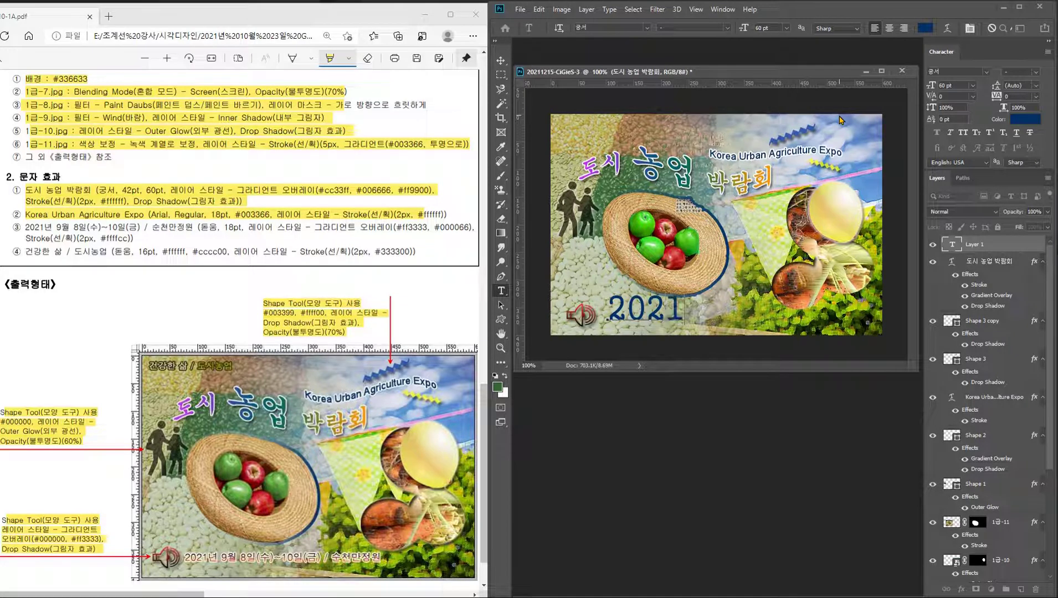
pyautogui.write('년')
pyautogui.write(' 9월')
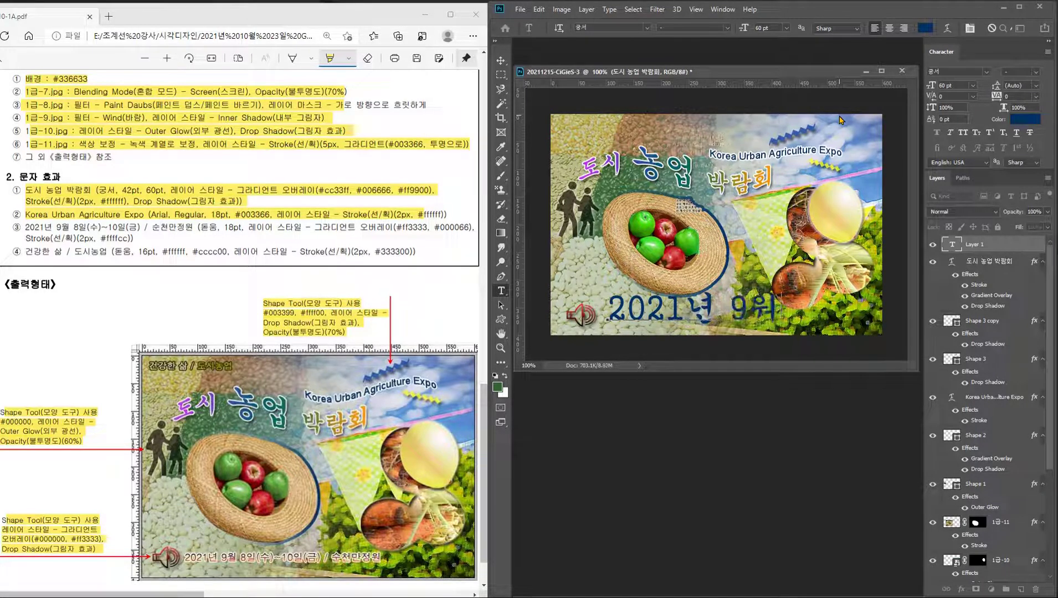
pyautogui.write(' 9')
pyautogui.press('BackSpace')
pyautogui.write('8')
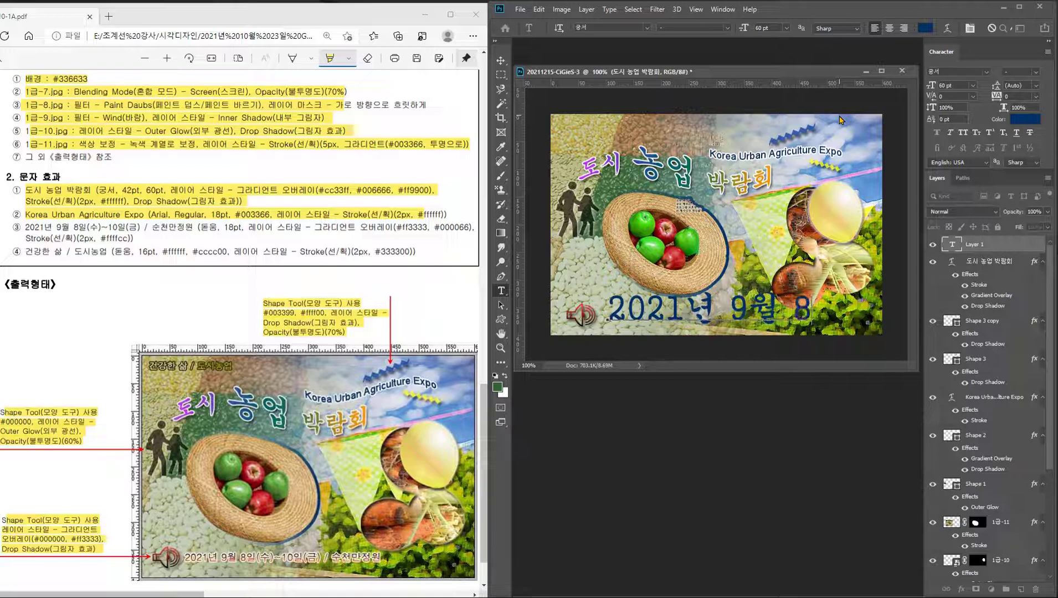
pyautogui.write('일')
pyautogui.write('(수')
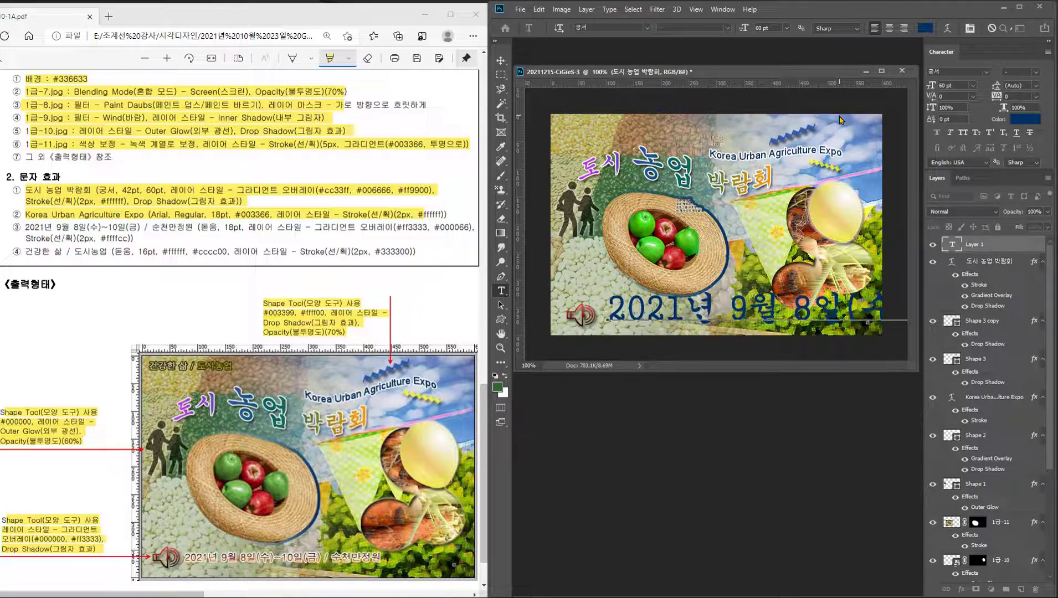
pyautogui.click(501, 60)
pyautogui.moveTo(753, 315)
pyautogui.mouseDown()
pyautogui.moveTo(570, 244)
pyautogui.moveTo(763, 321)
pyautogui.mouseUp()
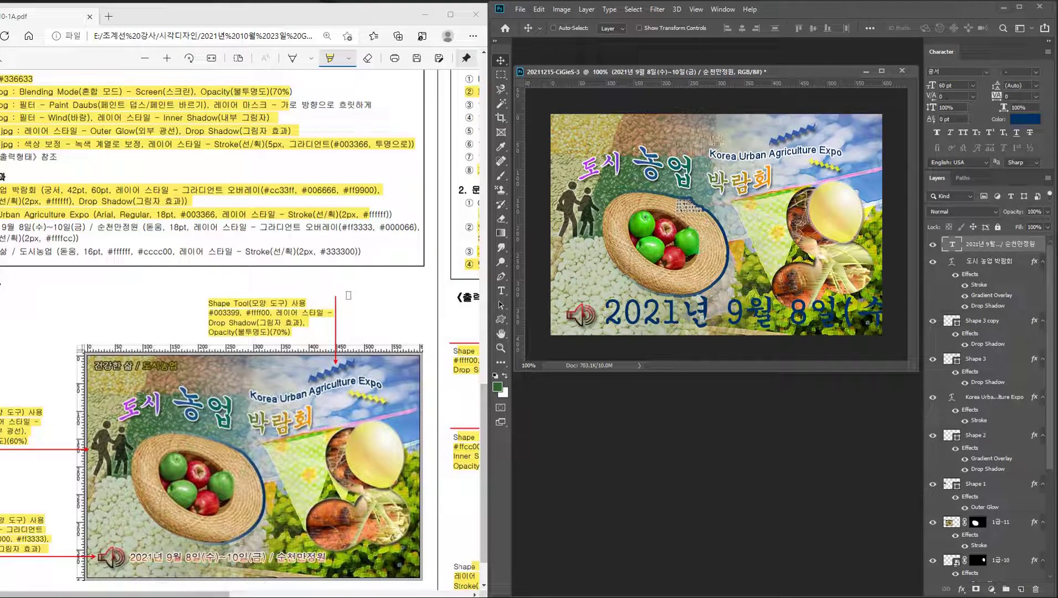
# - After checking the reference PDF, set the date text to the 돋움 font at 18 pt
pyautogui.click(357, 297)
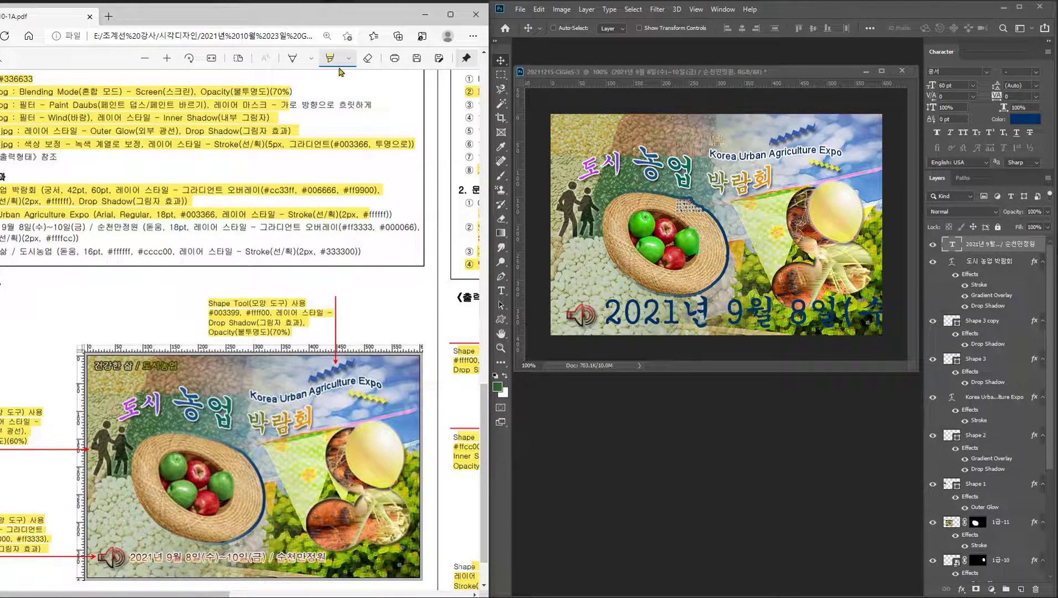
pyautogui.hscroll(-1, 354, 332)
pyautogui.hscroll(-2, 336, 333)
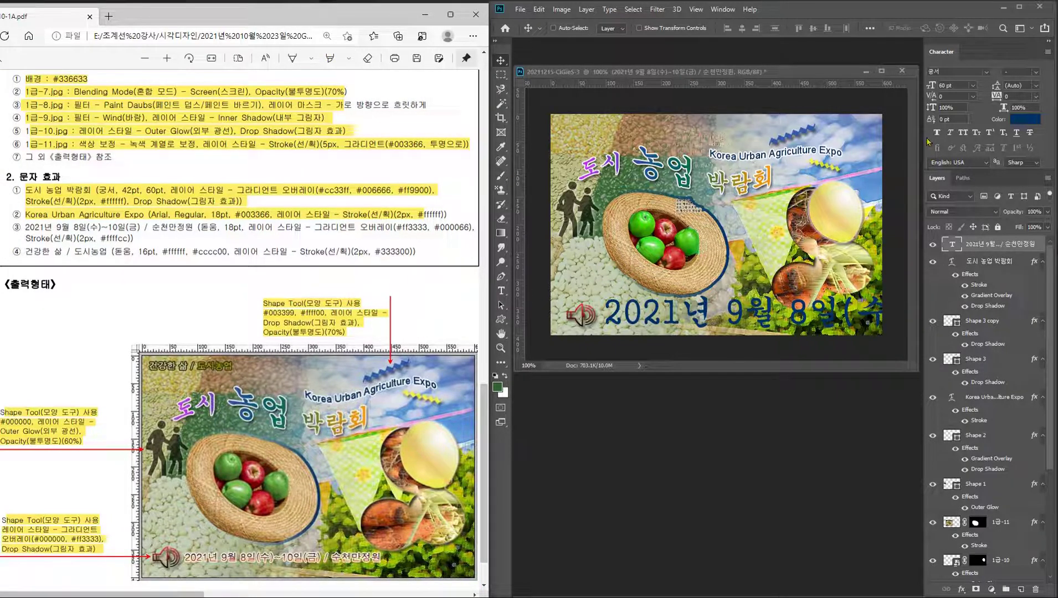
pyautogui.click(957, 71)
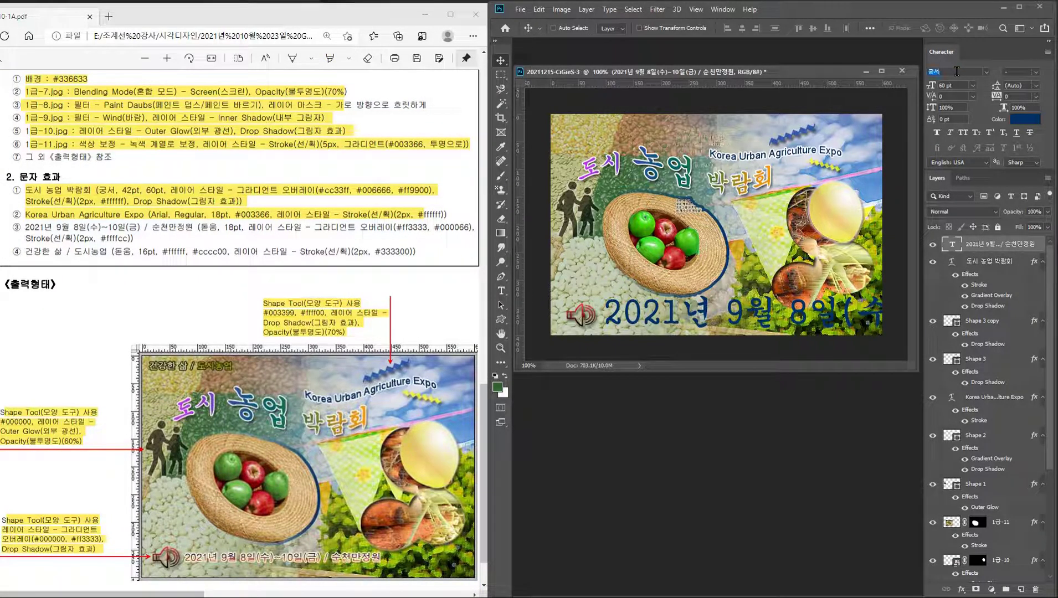
pyautogui.write('ㄷ')
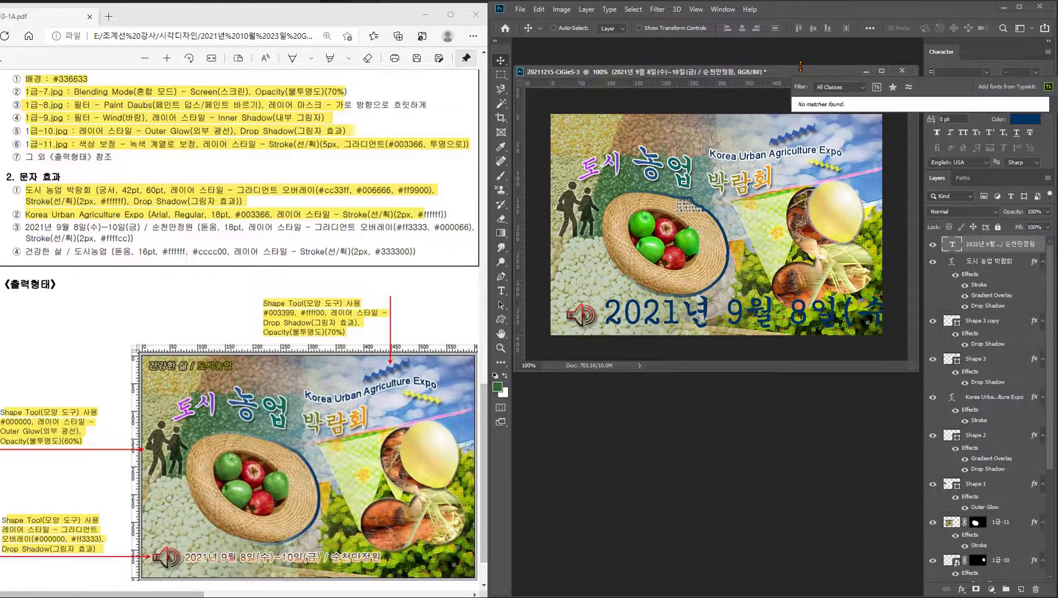
pyautogui.write('돋움')
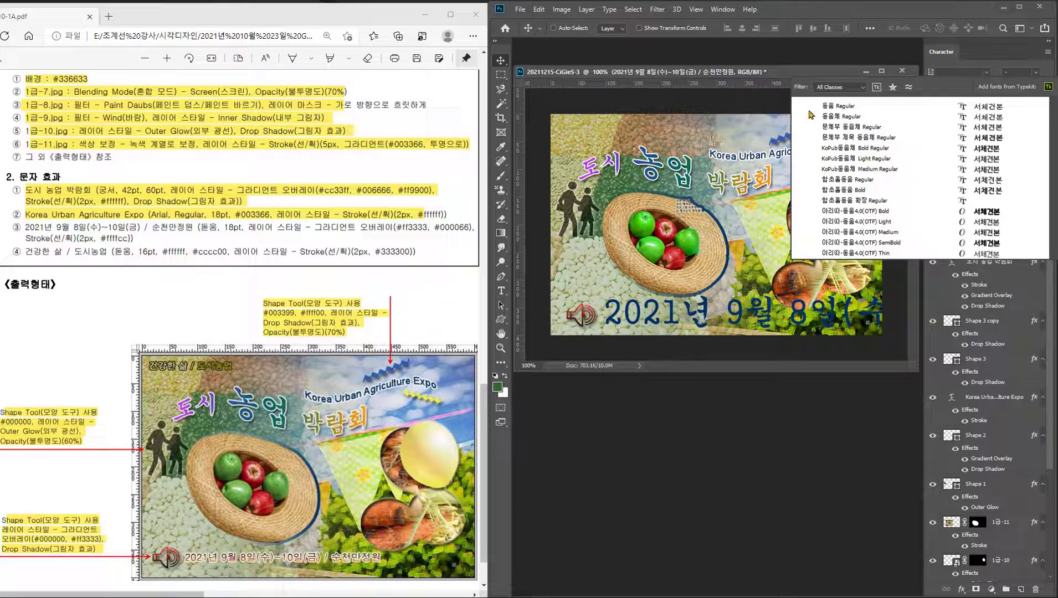
pyautogui.write('돋')
pyautogui.press('BackSpace')
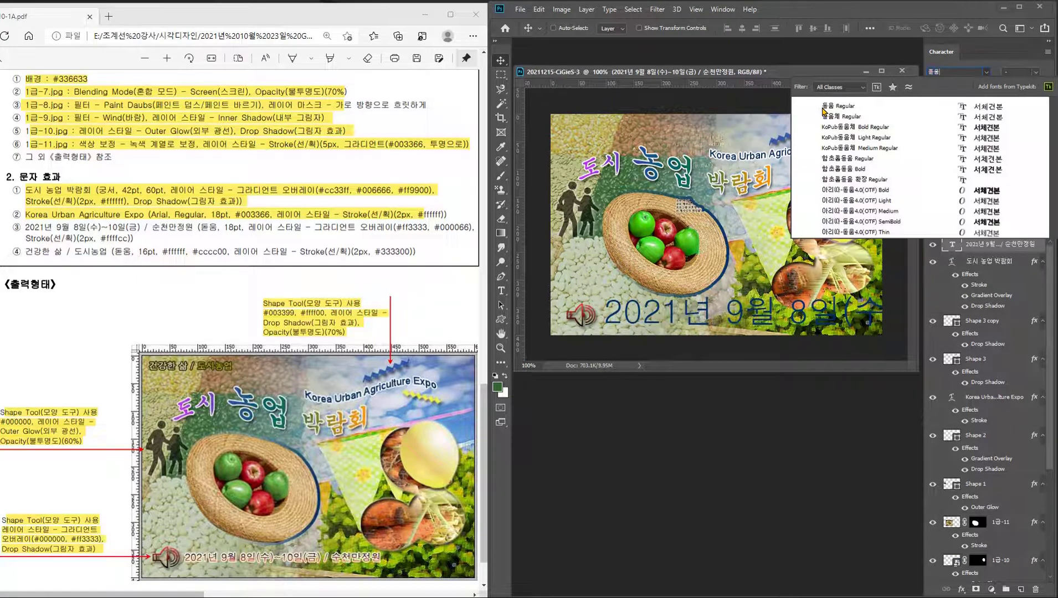
pyautogui.press('Return')
pyautogui.write('18')
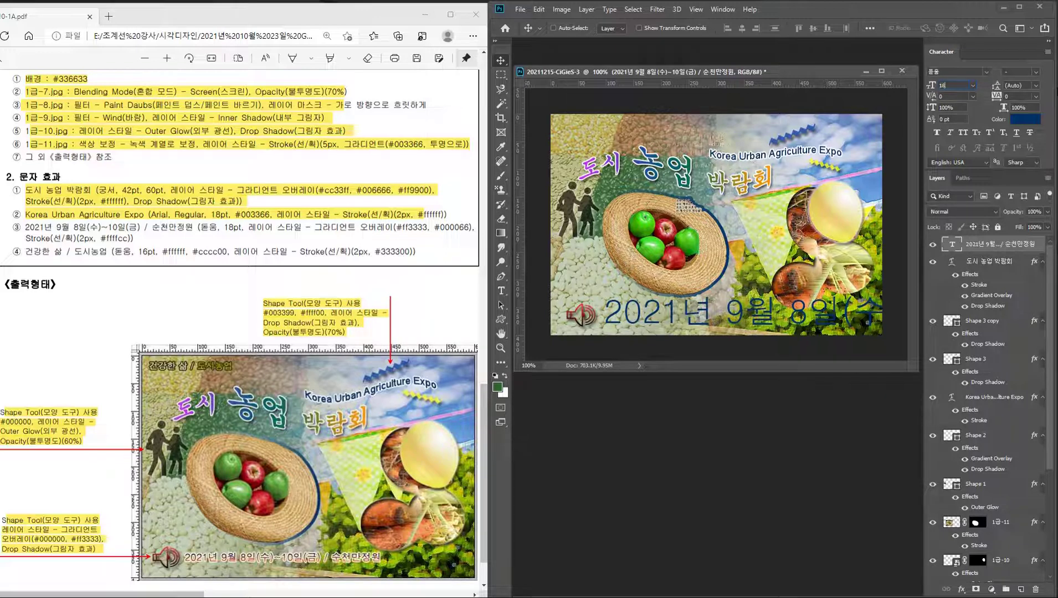
pyautogui.press('Return')
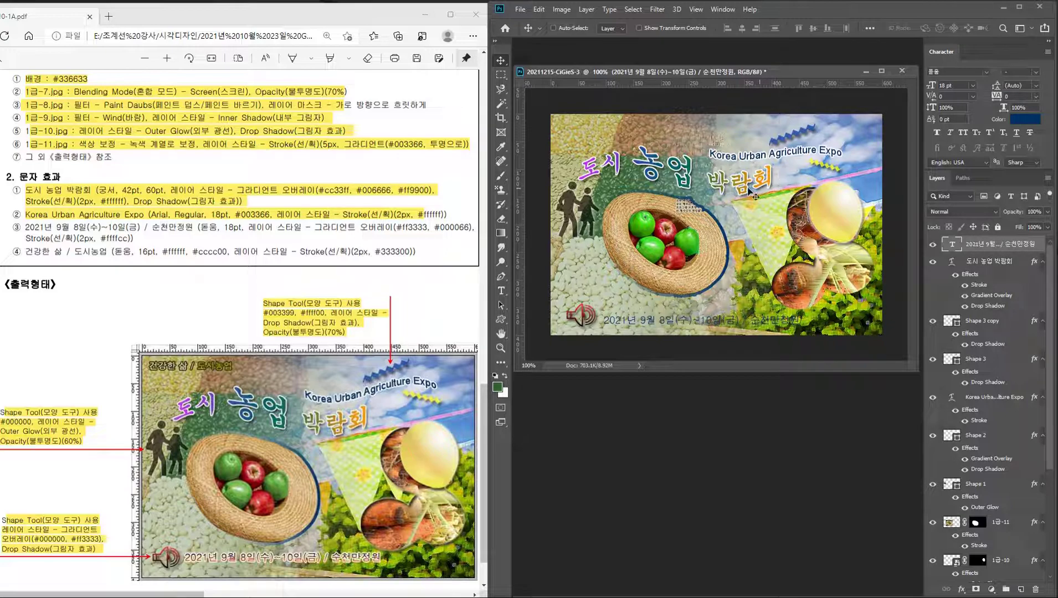
# - Add a Gradient Overlay to the date layer and remove the gradient's middle colour stop
pyautogui.click(962, 590)
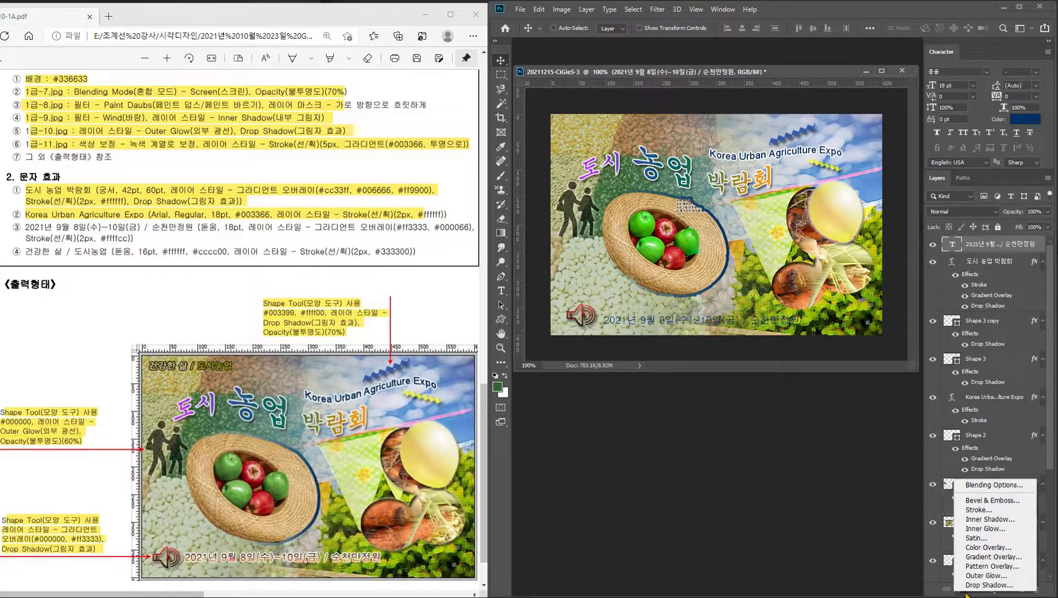
pyautogui.click(995, 560)
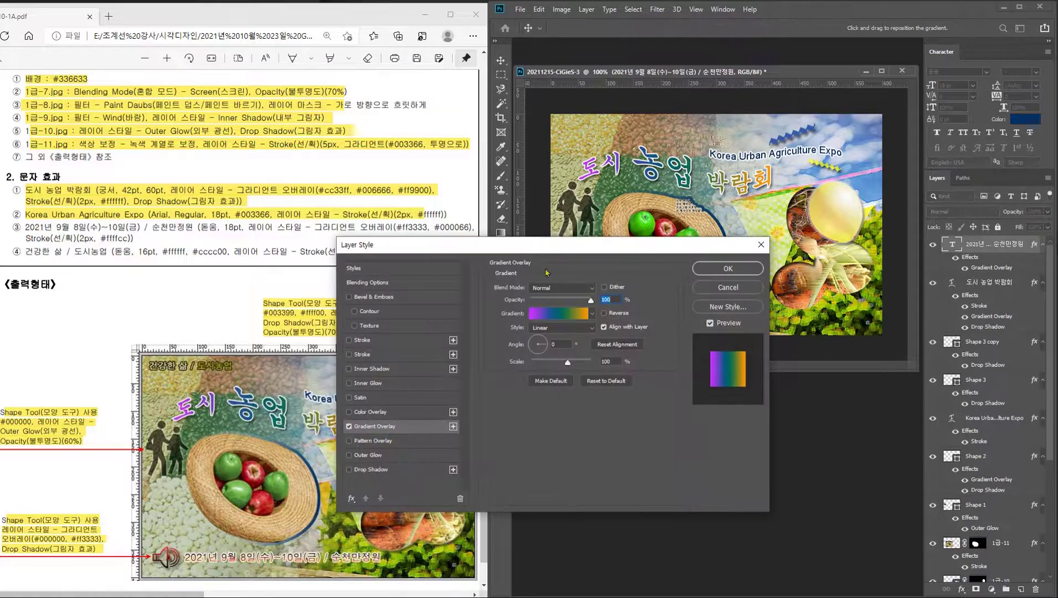
pyautogui.moveTo(489, 249); pyautogui.dragTo(480, 291)
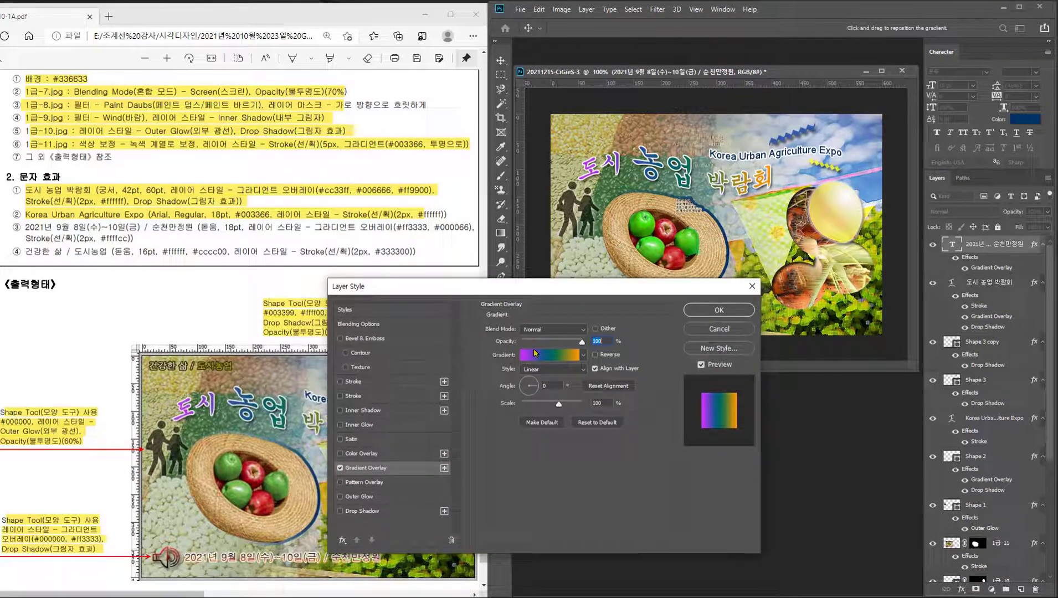
pyautogui.click(549, 355)
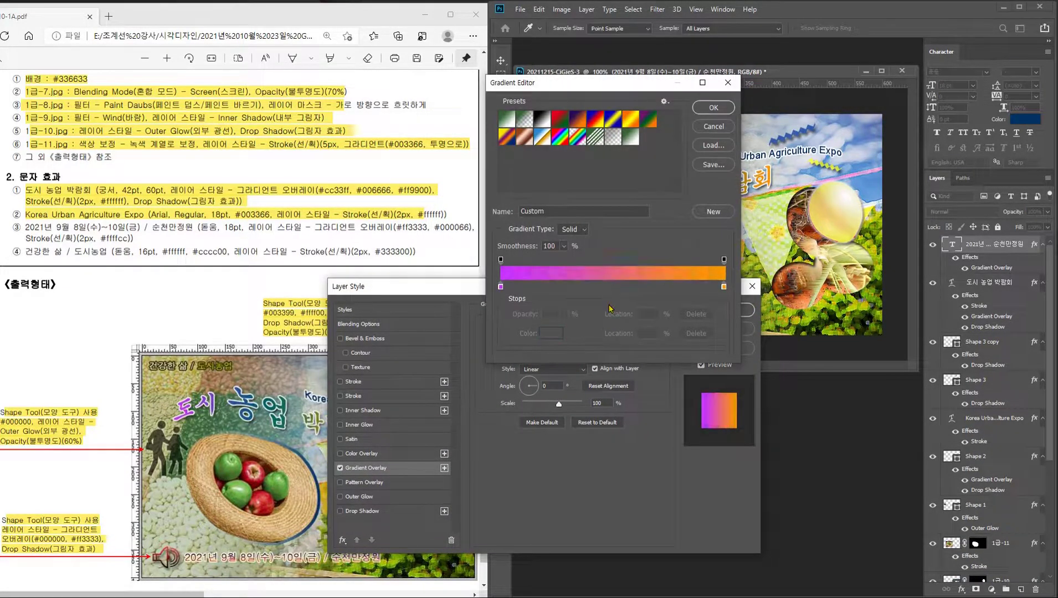
pyautogui.moveTo(611, 287); pyautogui.dragTo(609, 318)
# - Set the gradient stops to red #ff3333 on the left and navy #000066 on the right
pyautogui.doubleClick(500, 287)
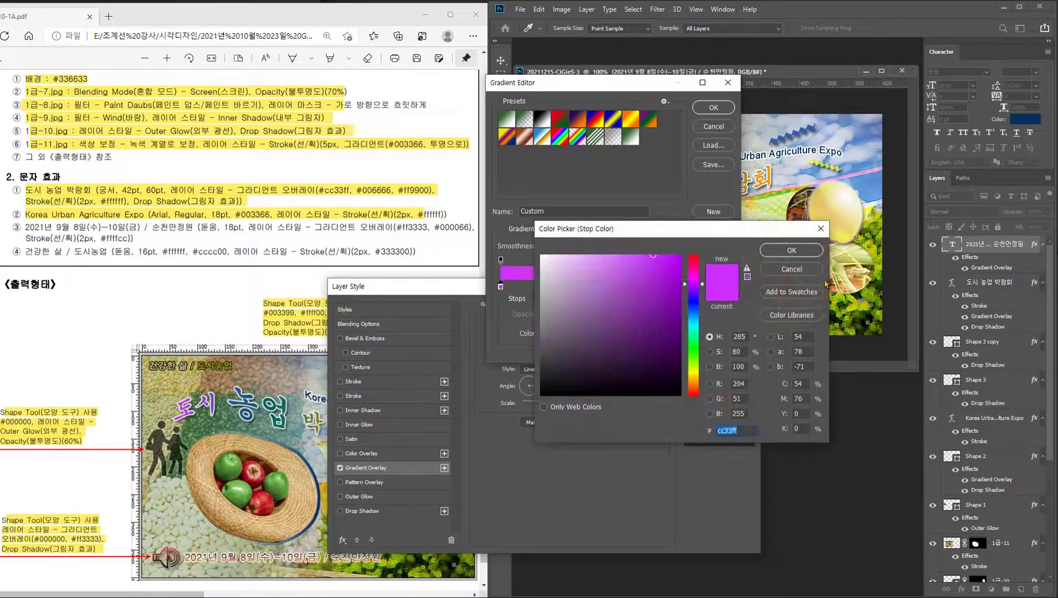
pyautogui.press('BackSpace')
pyautogui.write('ff')
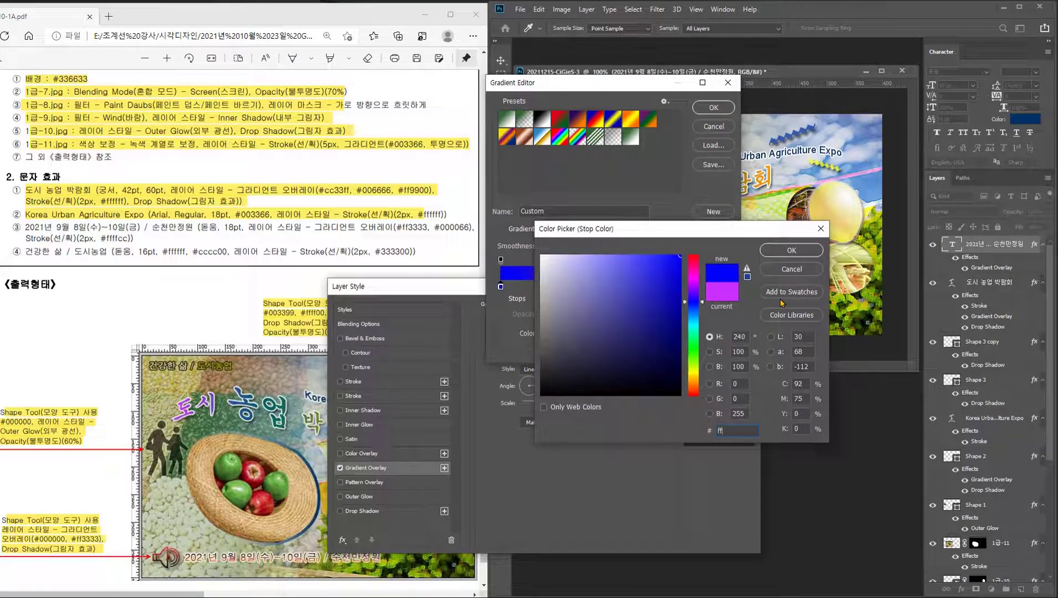
pyautogui.write('3333')
pyautogui.press('Return')
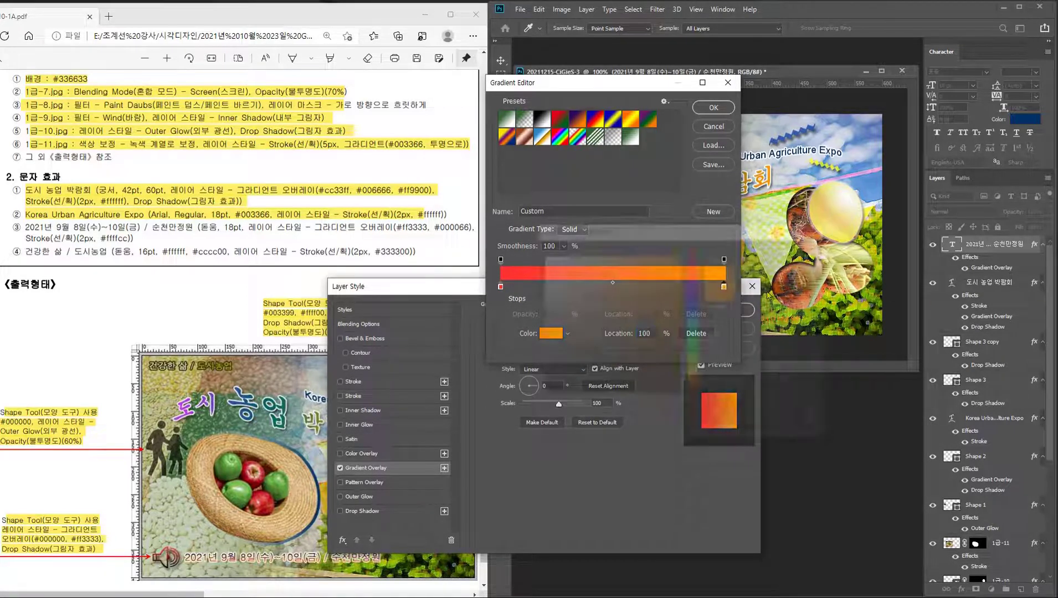
pyautogui.doubleClick(724, 286)
pyautogui.write('000066')
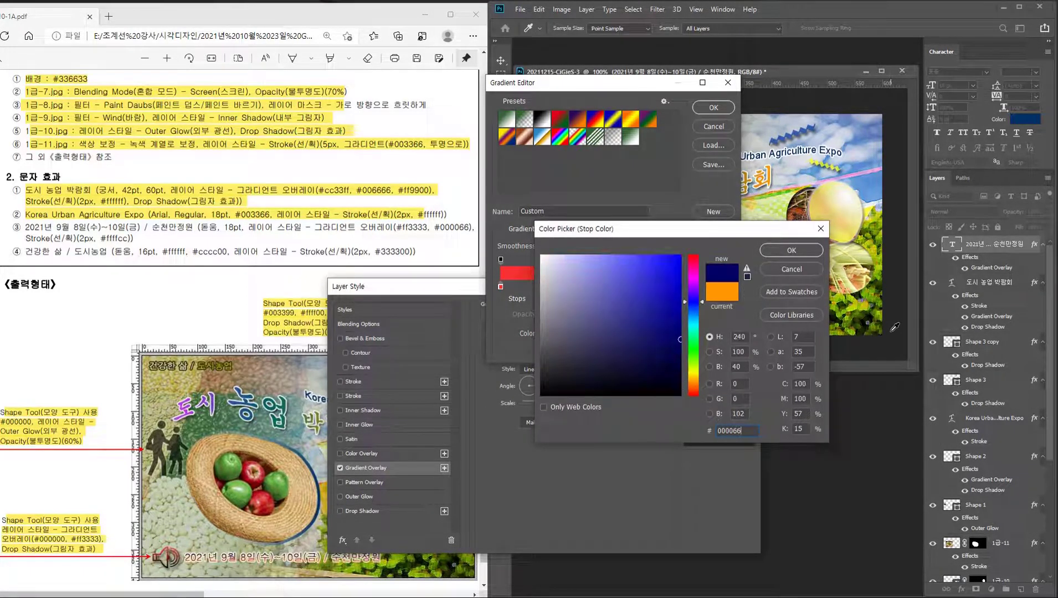
pyautogui.press('Return')
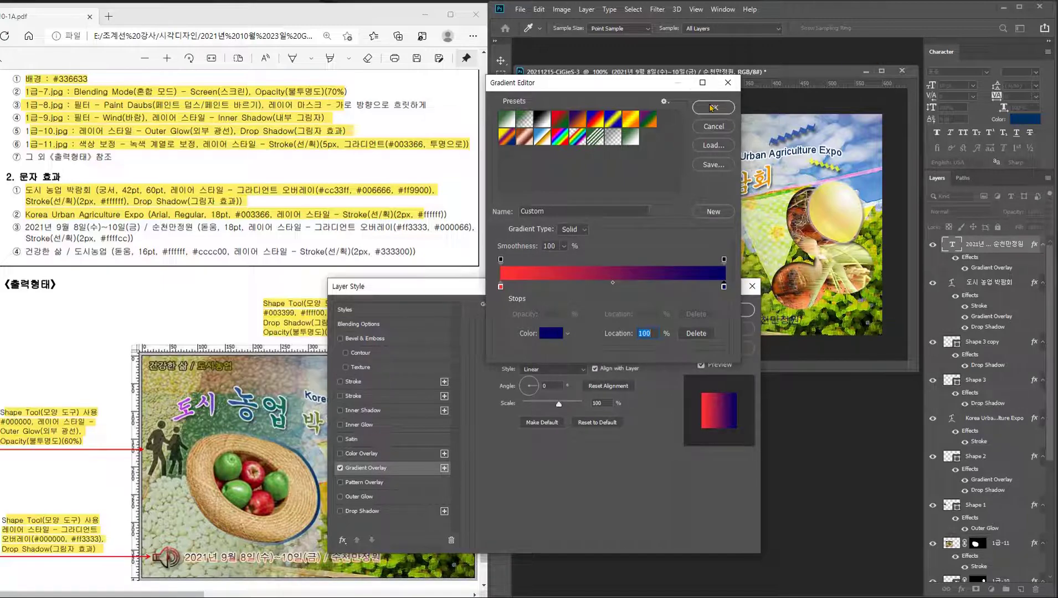
# - Set the gradient overlay angle to 90° and apply it to the date text
pyautogui.click(713, 108)
pyautogui.moveTo(630, 297); pyautogui.dragTo(373, 88)
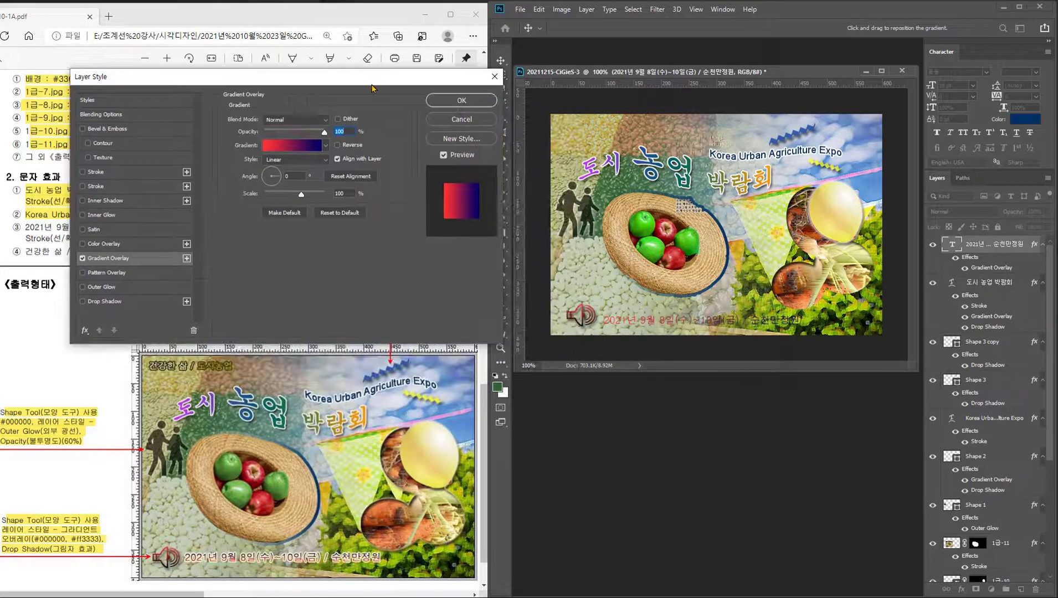
pyautogui.moveTo(373, 88); pyautogui.dragTo(373, 93)
pyautogui.click(297, 180)
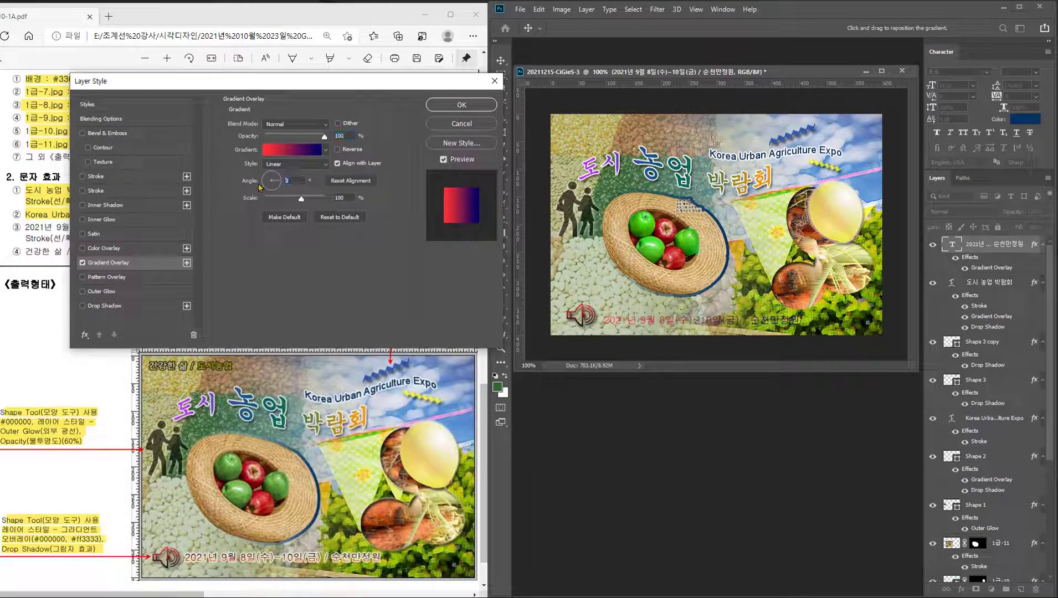
pyautogui.write('90')
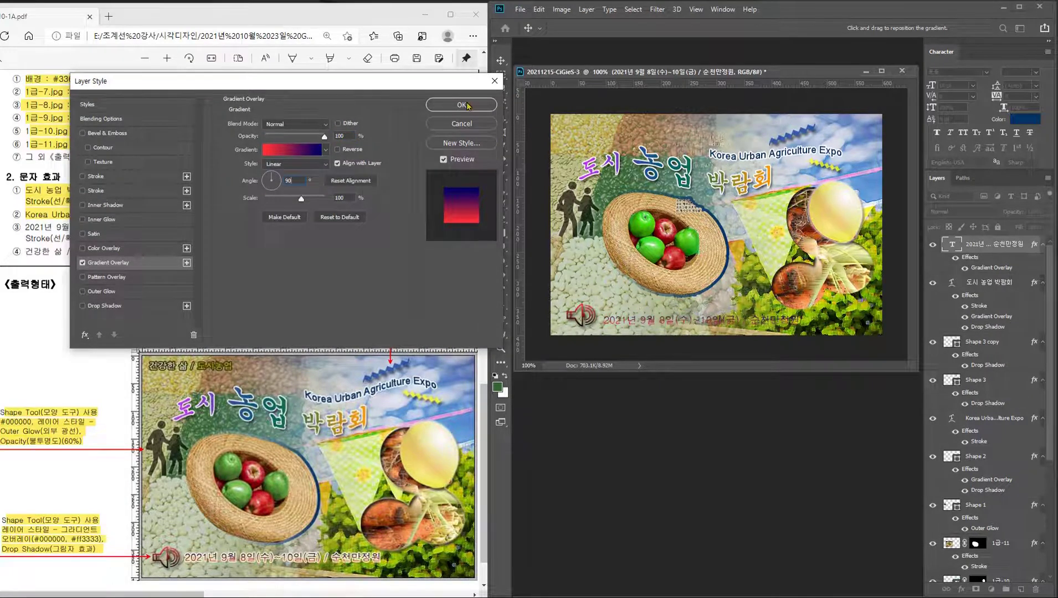
pyautogui.click(463, 106)
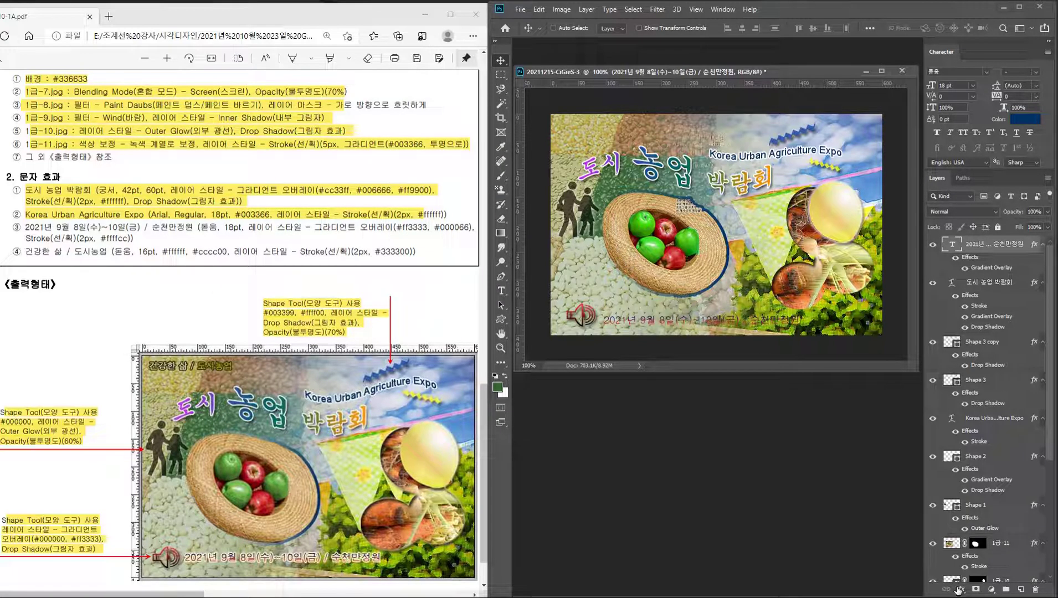
# - Add a 2 px pale yellow #ffffcc stroke to the date text
pyautogui.doubleClick(989, 268)
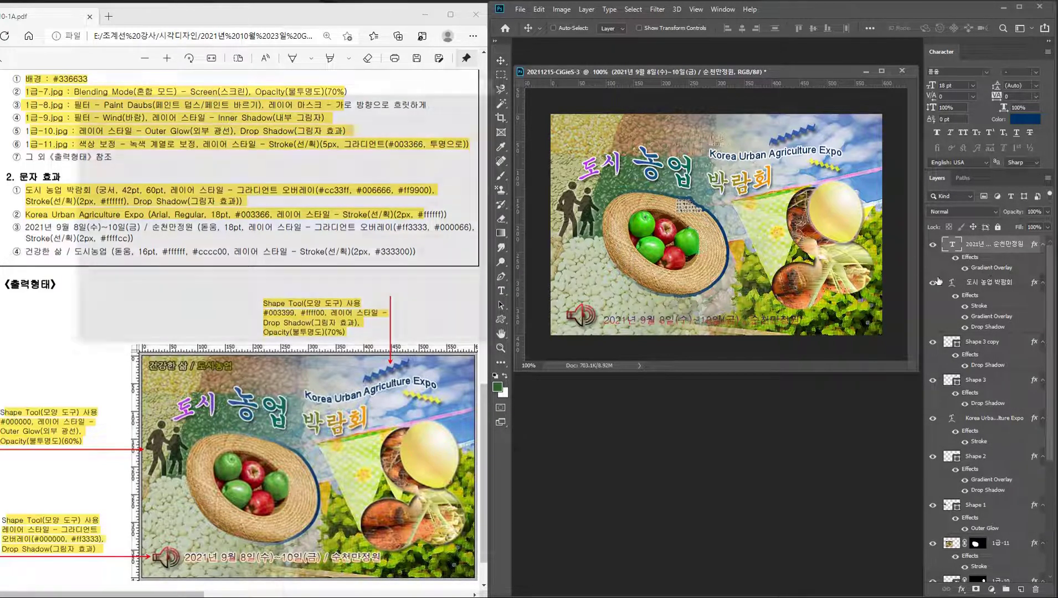
pyautogui.moveTo(359, 80)
pyautogui.mouseDown()
pyautogui.moveTo(814, 150)
pyautogui.moveTo(731, 166)
pyautogui.mouseUp()
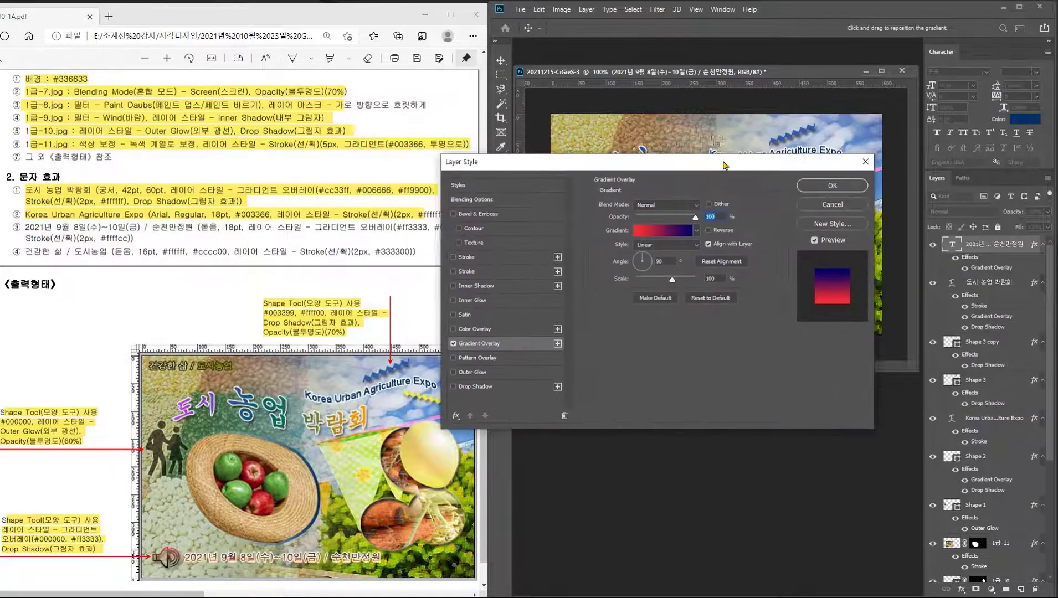
pyautogui.click(474, 271)
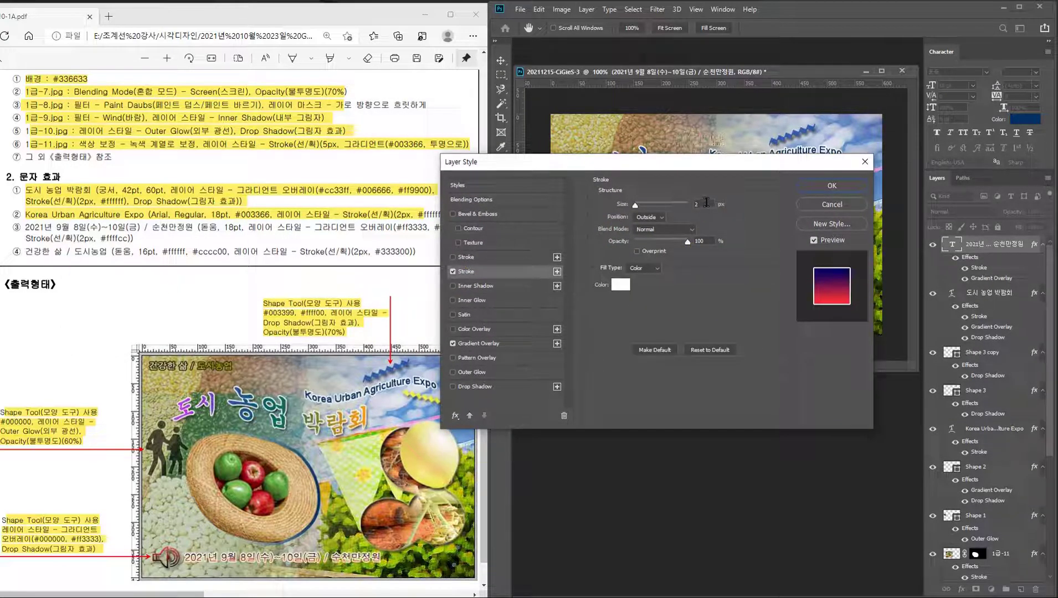
pyautogui.click(619, 286)
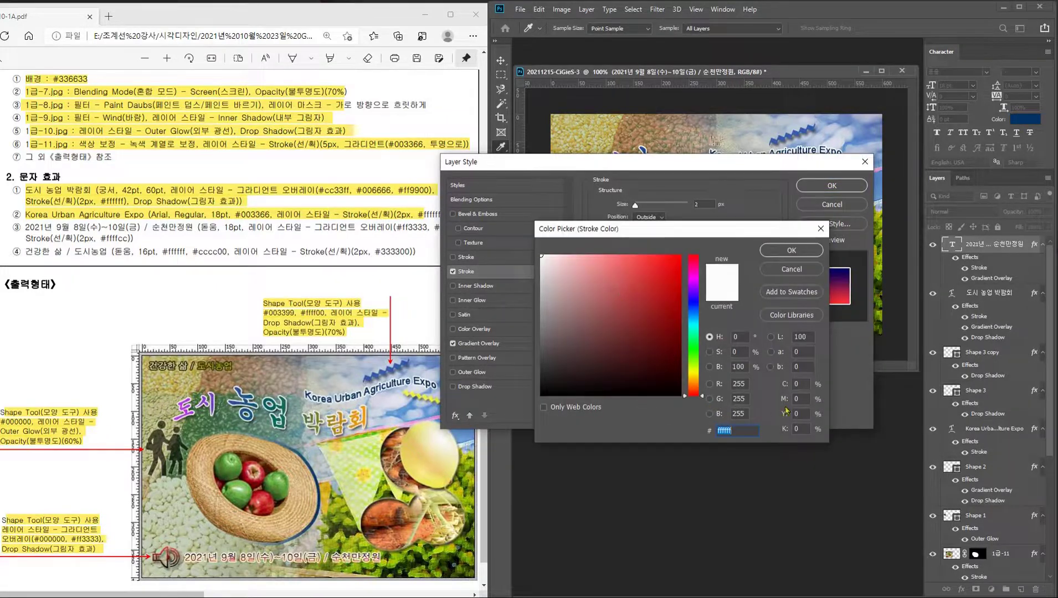
pyautogui.write('ffffcc')
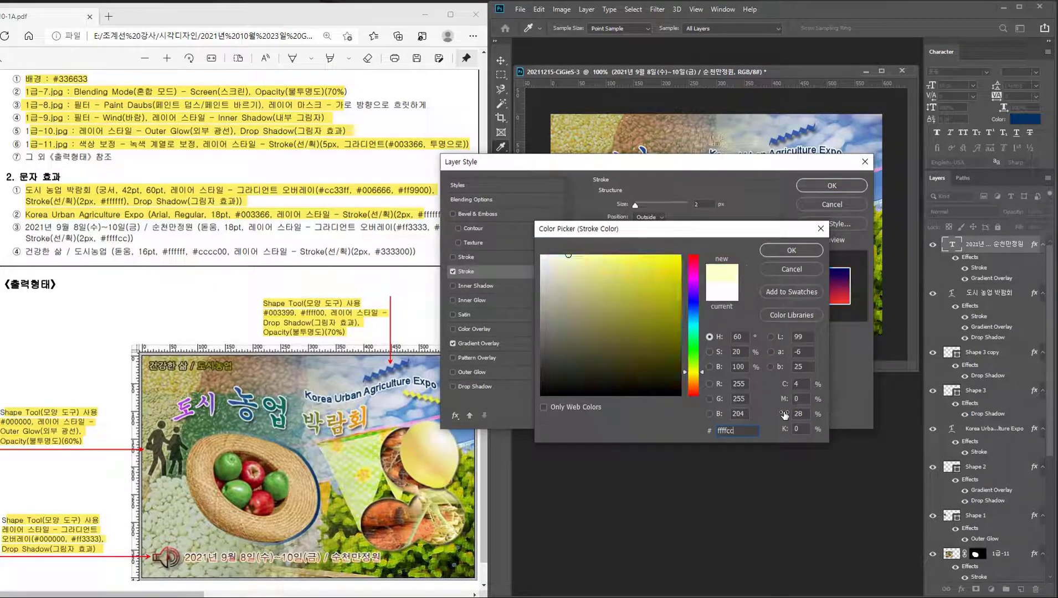
pyautogui.press('Return')
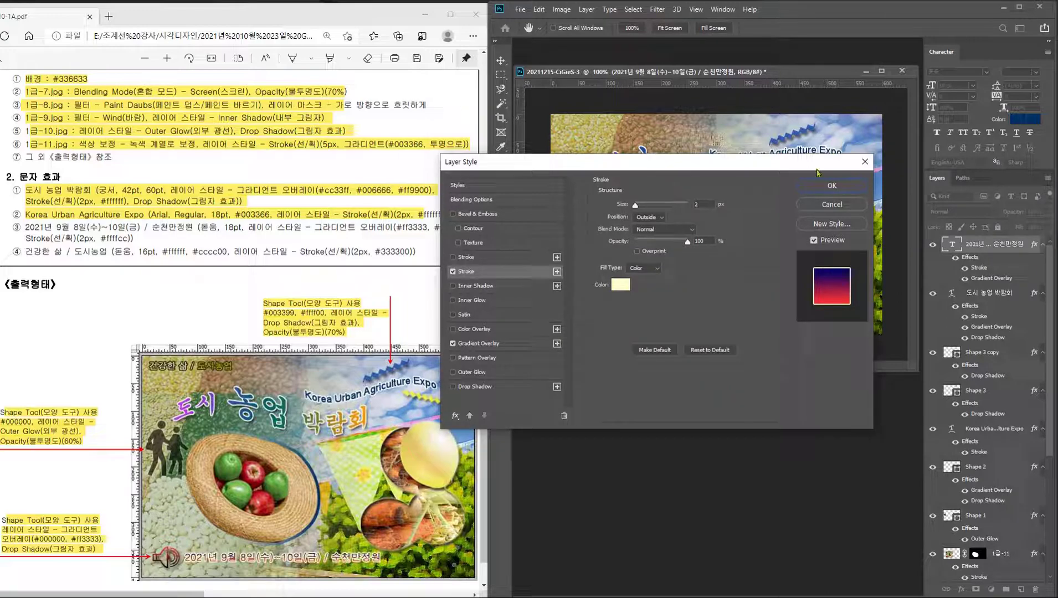
pyautogui.click(831, 186)
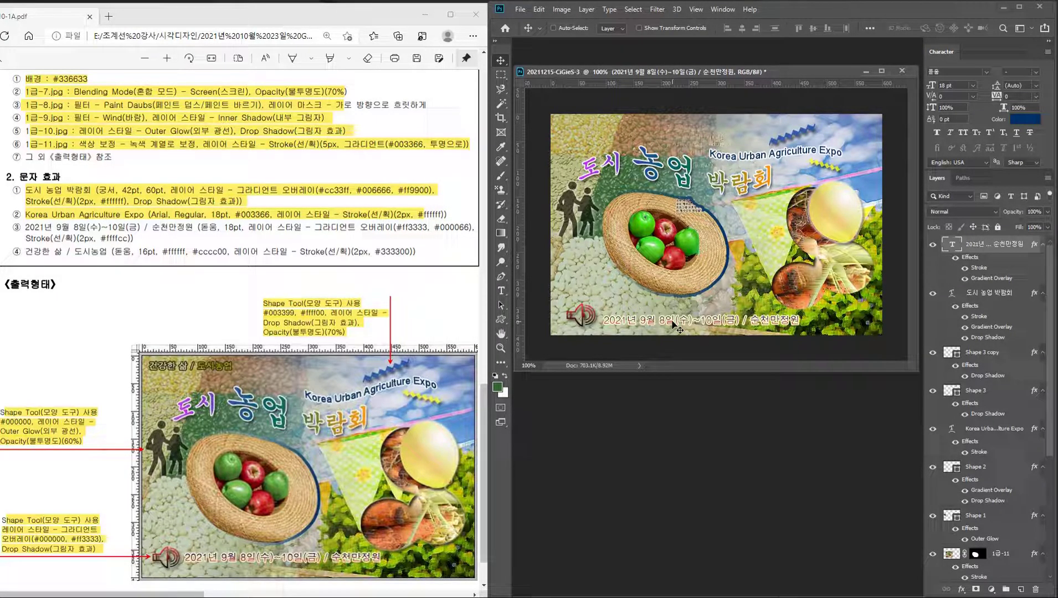
# - Nudge the date line up slightly and mark item ③ as done in the reference PDF
pyautogui.moveTo(673, 324); pyautogui.dragTo(670, 317)
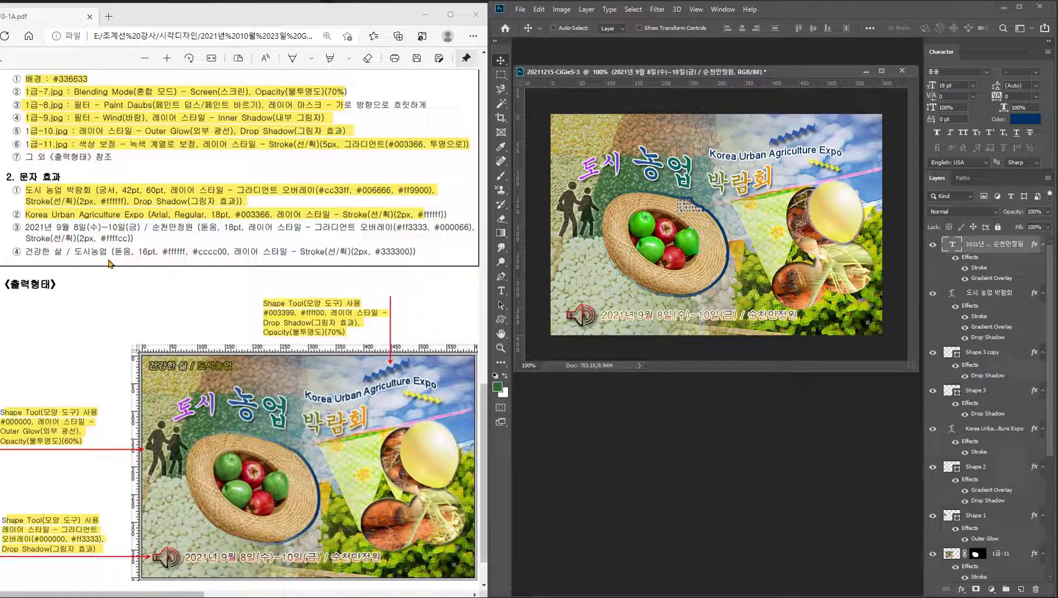
pyautogui.click(331, 59)
pyautogui.moveTo(29, 228); pyautogui.dragTo(134, 239)
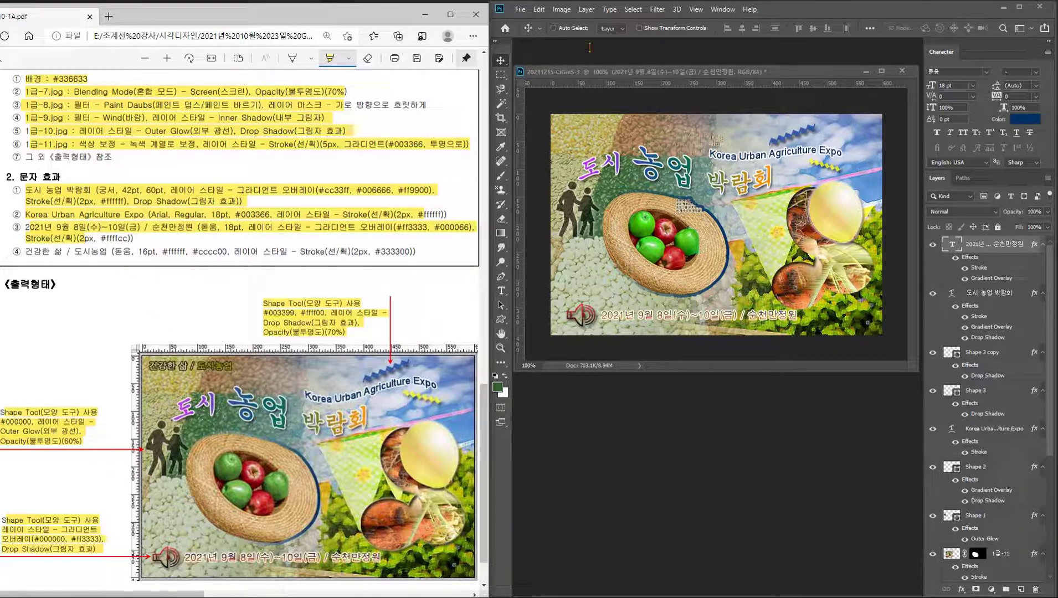
# - Type the 건강한 삶 / 도시농업 tagline at the poster's top-left
pyautogui.click(501, 291)
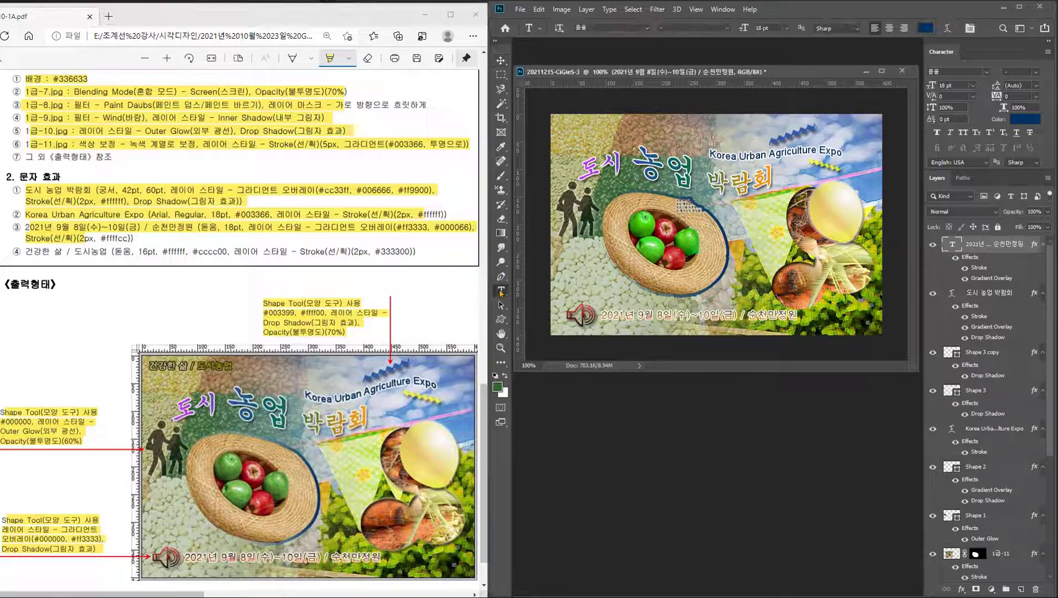
pyautogui.click(565, 134)
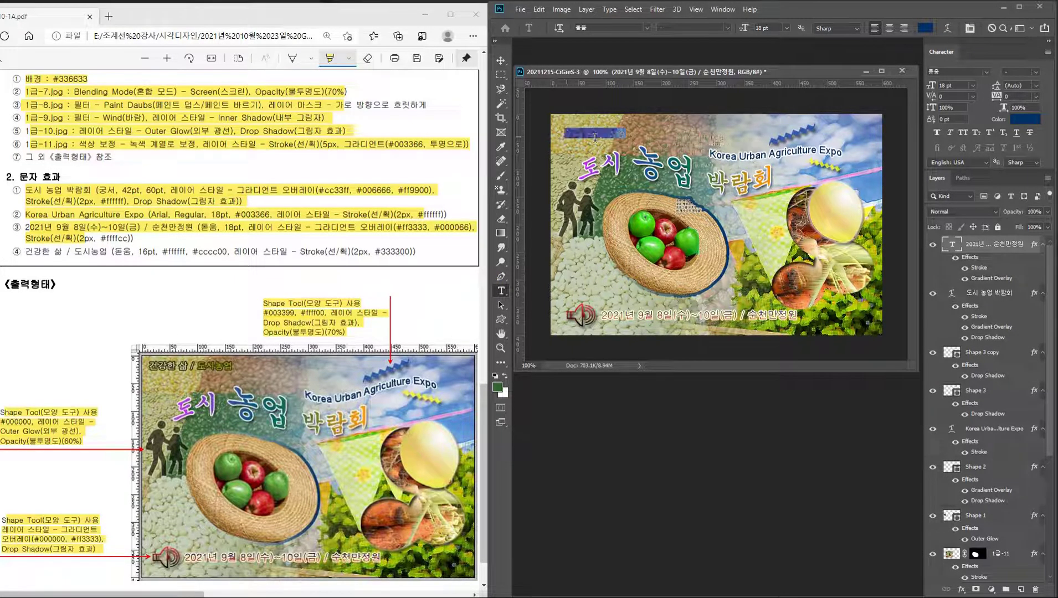
pyautogui.press('BackSpace')
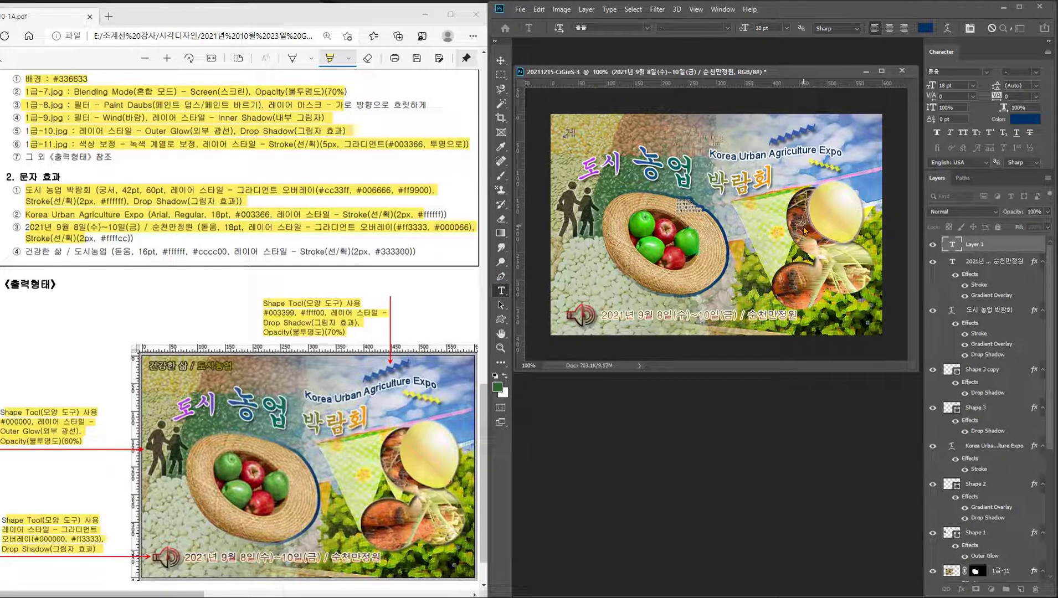
pyautogui.write('건강하')
pyautogui.click(500, 60)
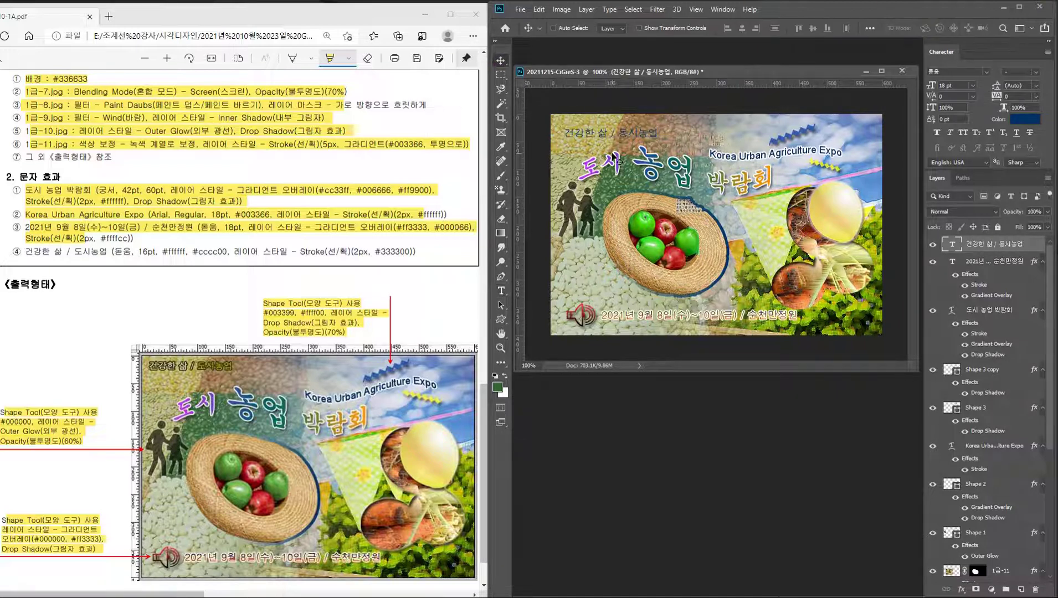
pyautogui.moveTo(601, 142); pyautogui.dragTo(599, 137)
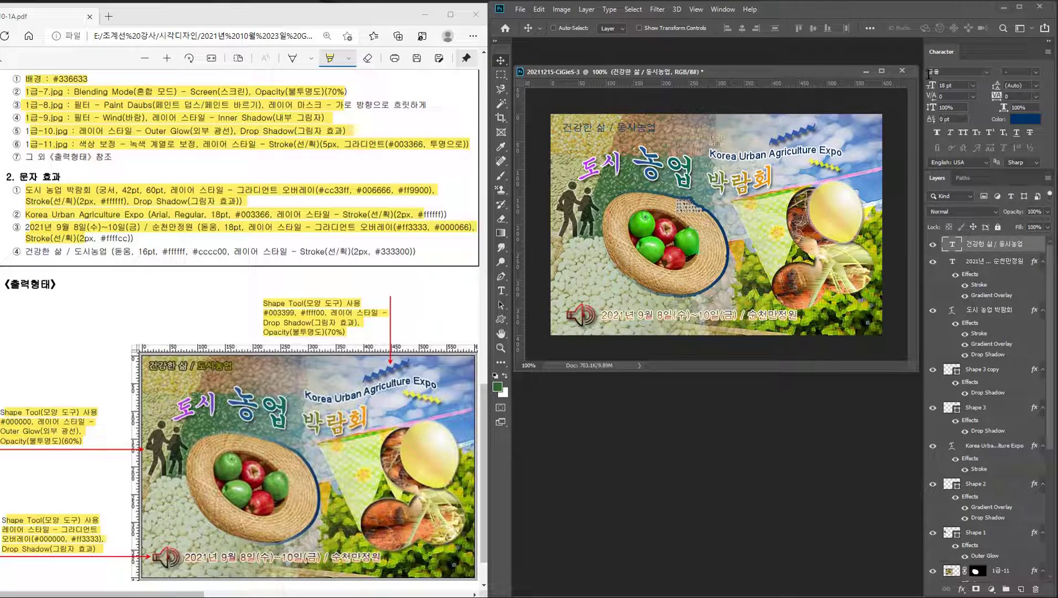
# - Set the tagline to 16 pt in white #ffffff
pyautogui.click(952, 85)
pyautogui.write('16')
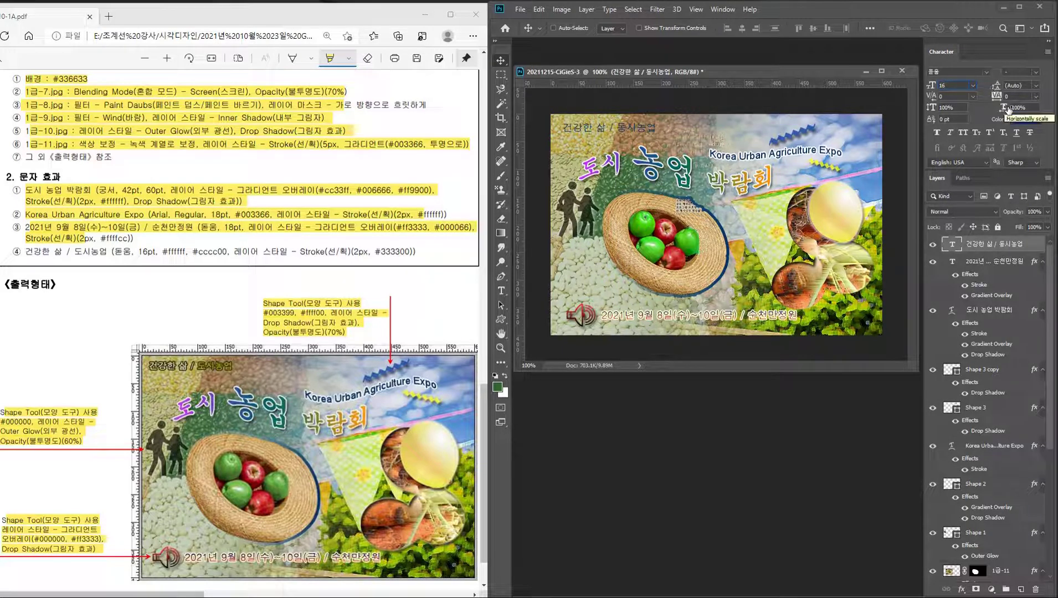
pyautogui.press('Return')
pyautogui.click(1032, 119)
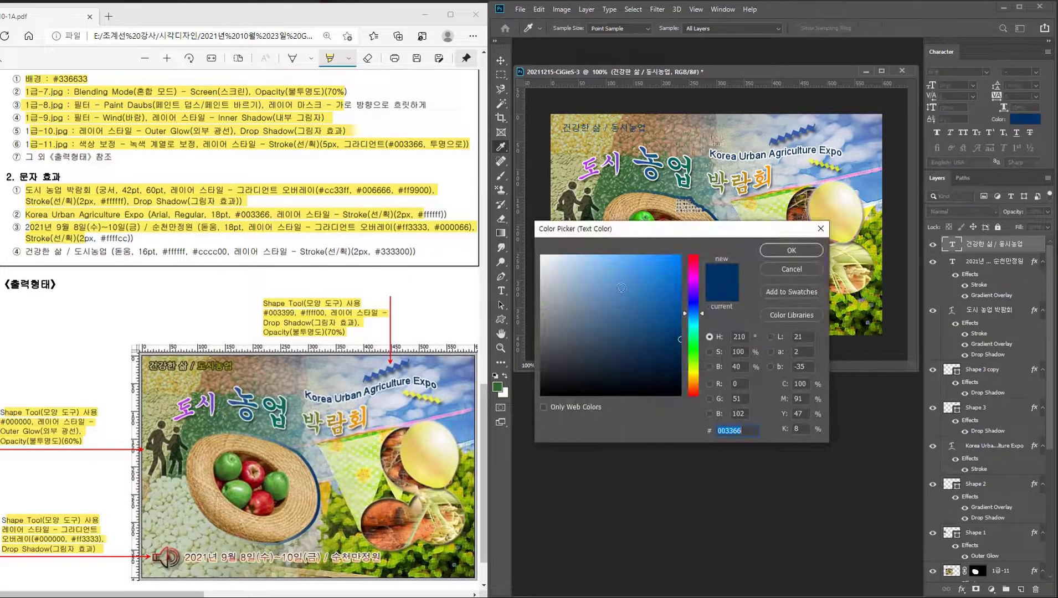
pyautogui.write('ffffff')
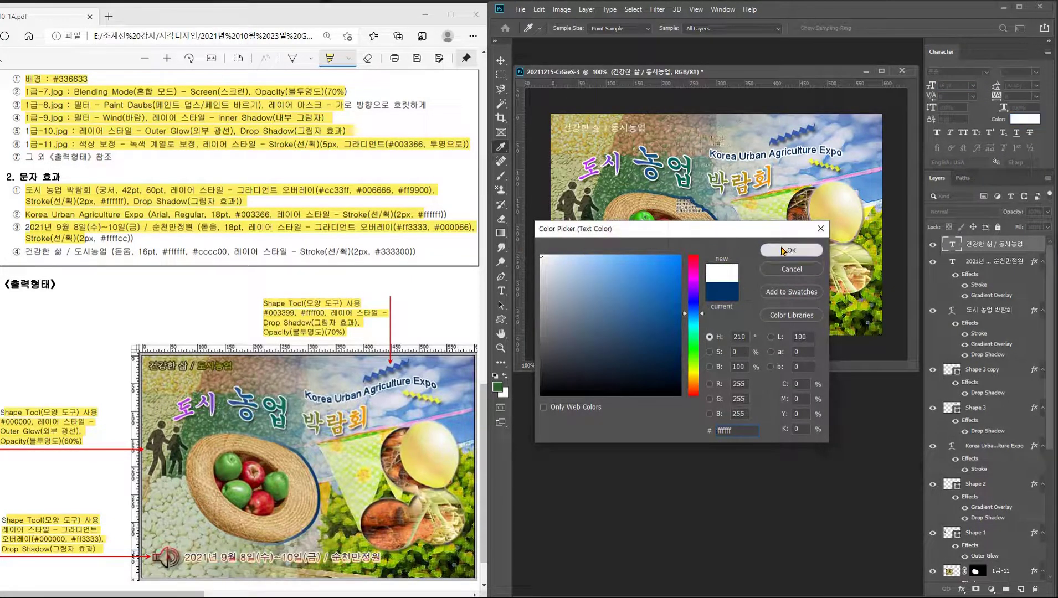
pyautogui.click(791, 250)
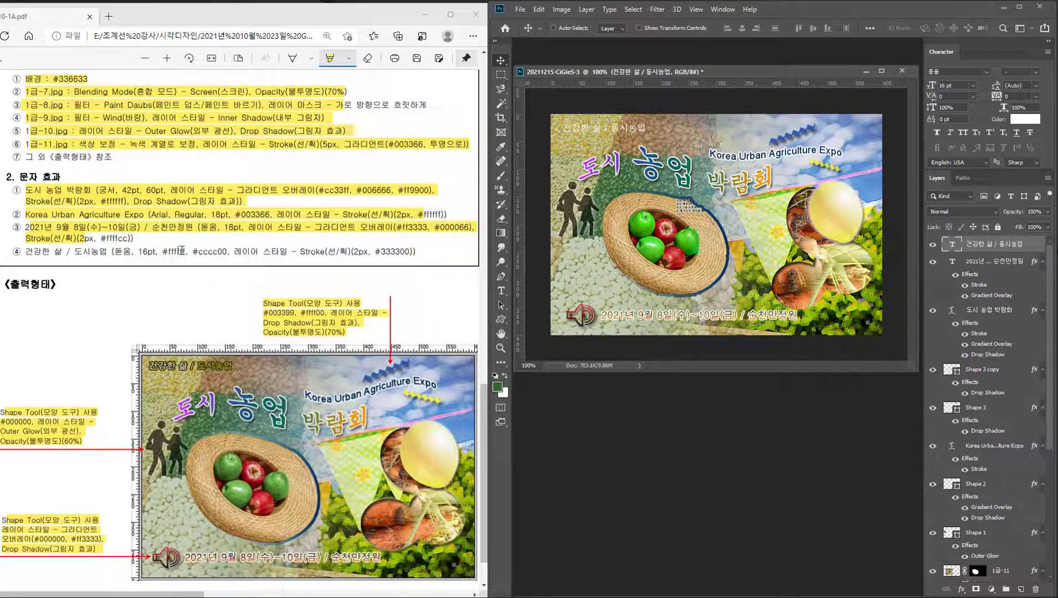
# - Select 도시농업 in the tagline and colour it #cccc00, leaving 건강한 삶 white
pyautogui.doubleClick(951, 243)
pyautogui.moveTo(611, 128); pyautogui.dragTo(669, 127)
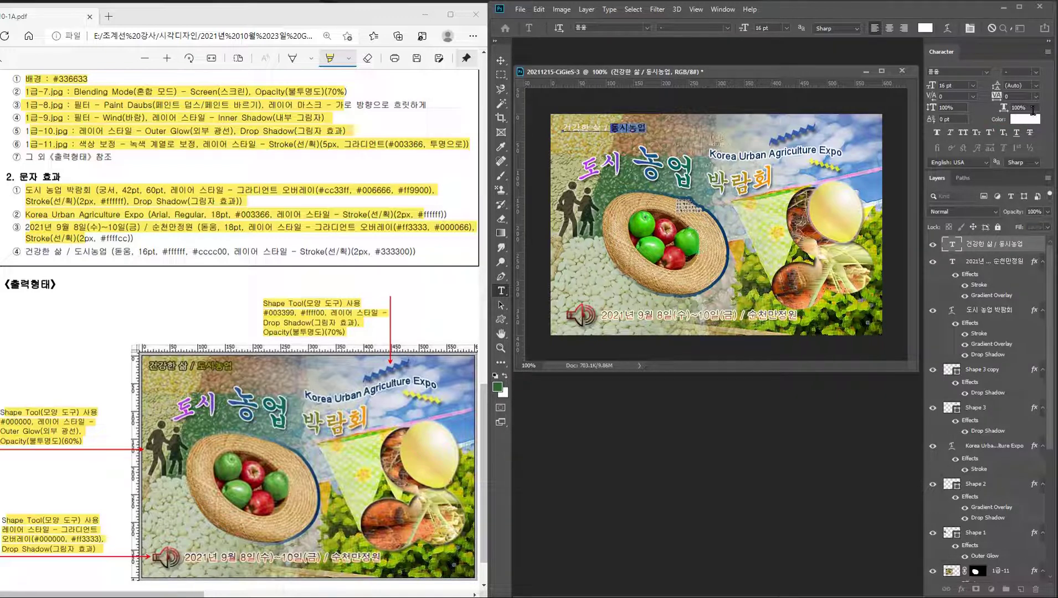
pyautogui.click(1033, 119)
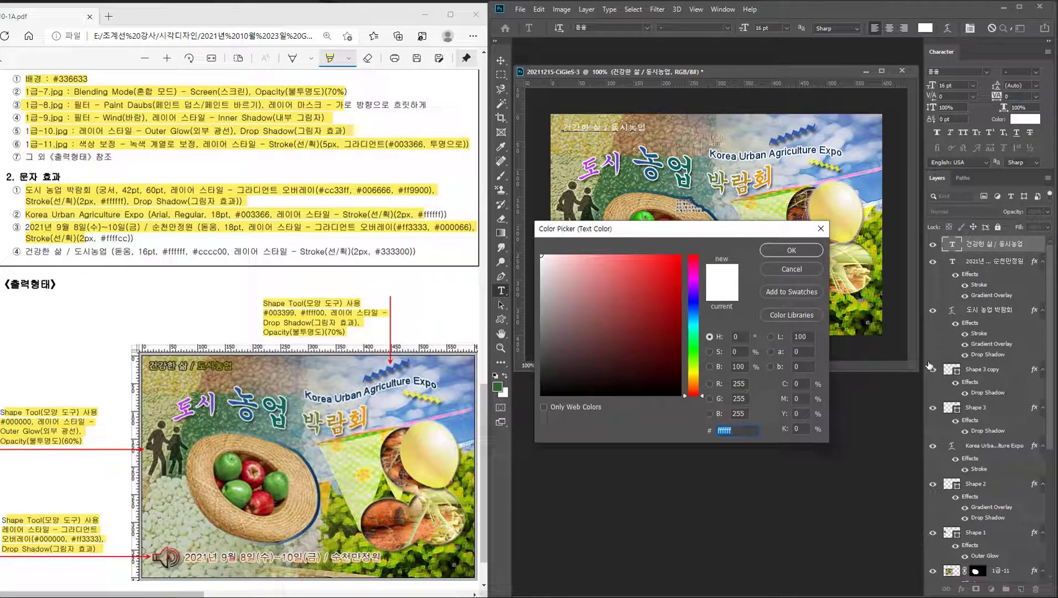
pyautogui.write('c')
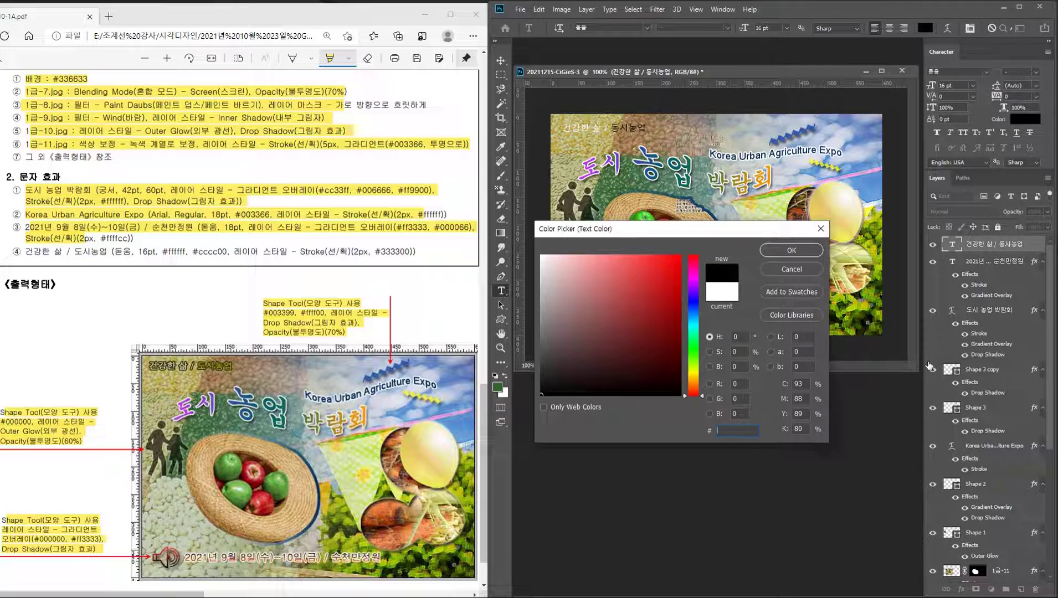
pyautogui.write('cccc00')
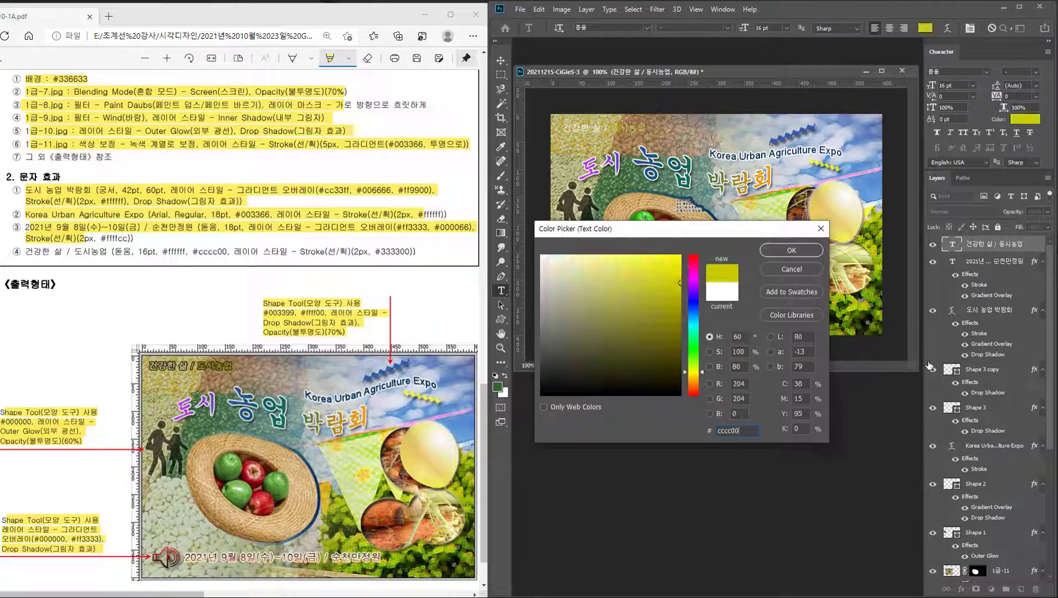
pyautogui.press('Return')
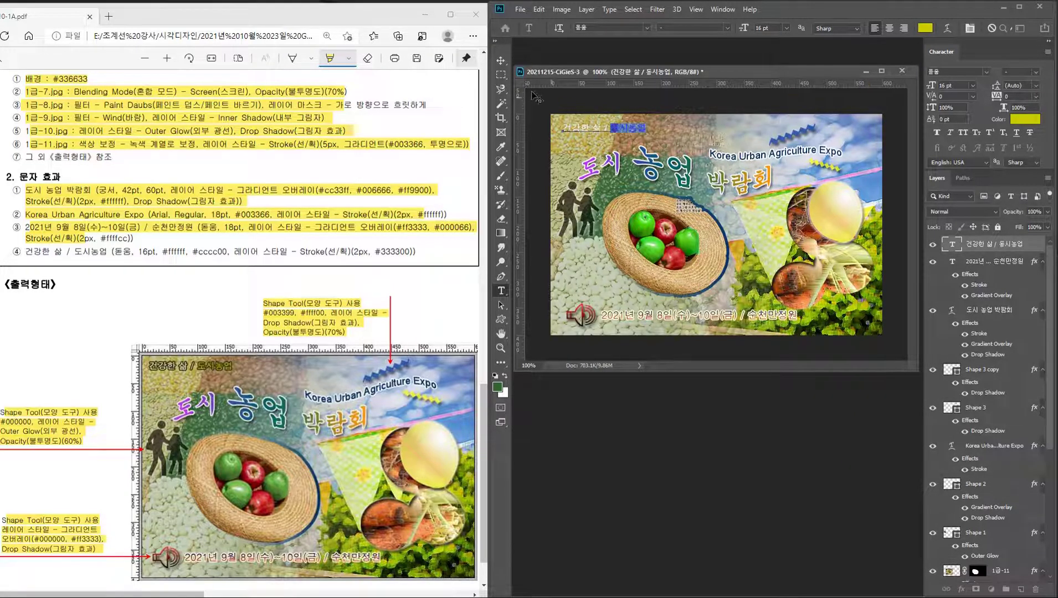
pyautogui.click(501, 60)
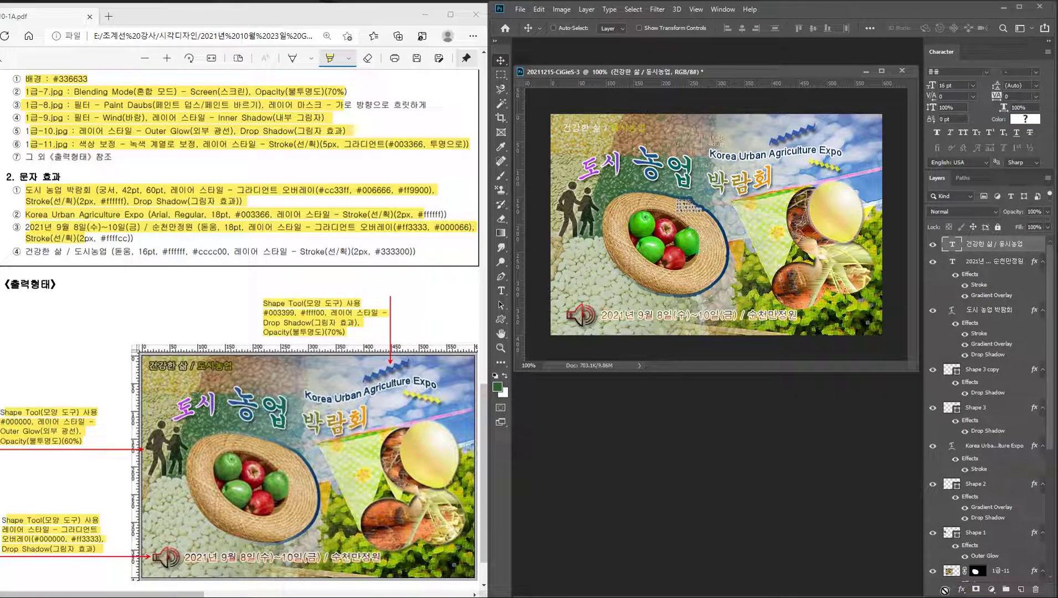
# - Outline the tagline with a 2 px #333300 stroke and shift it slightly up-left
pyautogui.click(962, 589)
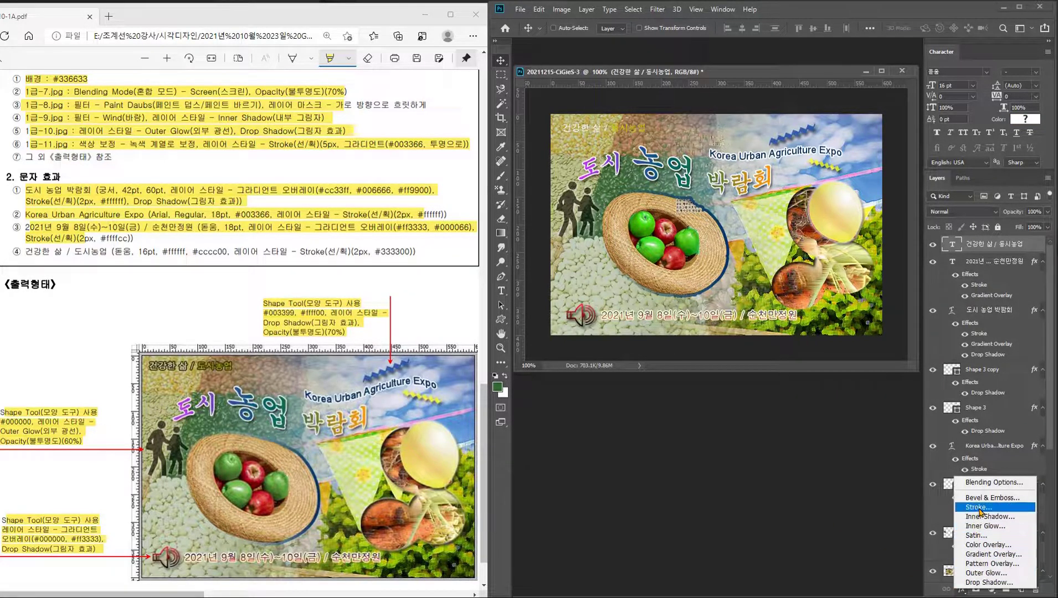
pyautogui.click(979, 507)
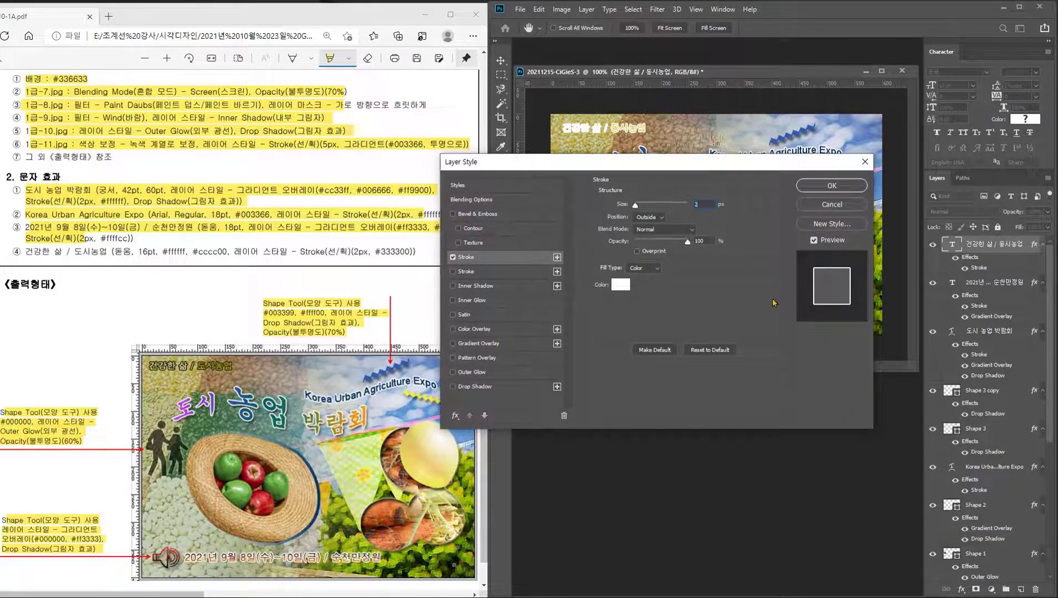
pyautogui.click(618, 285)
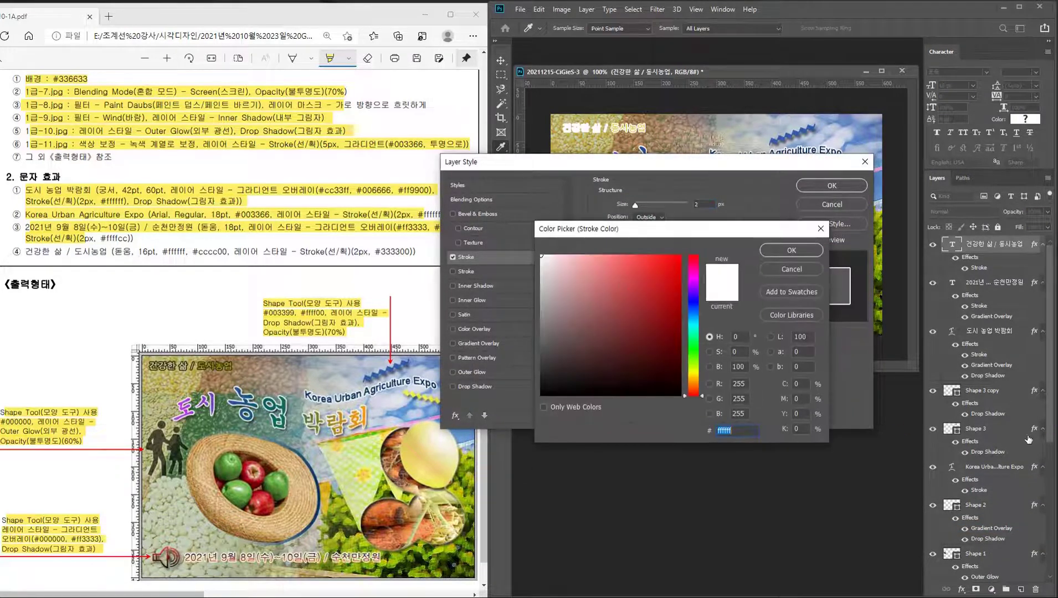
pyautogui.write('333300')
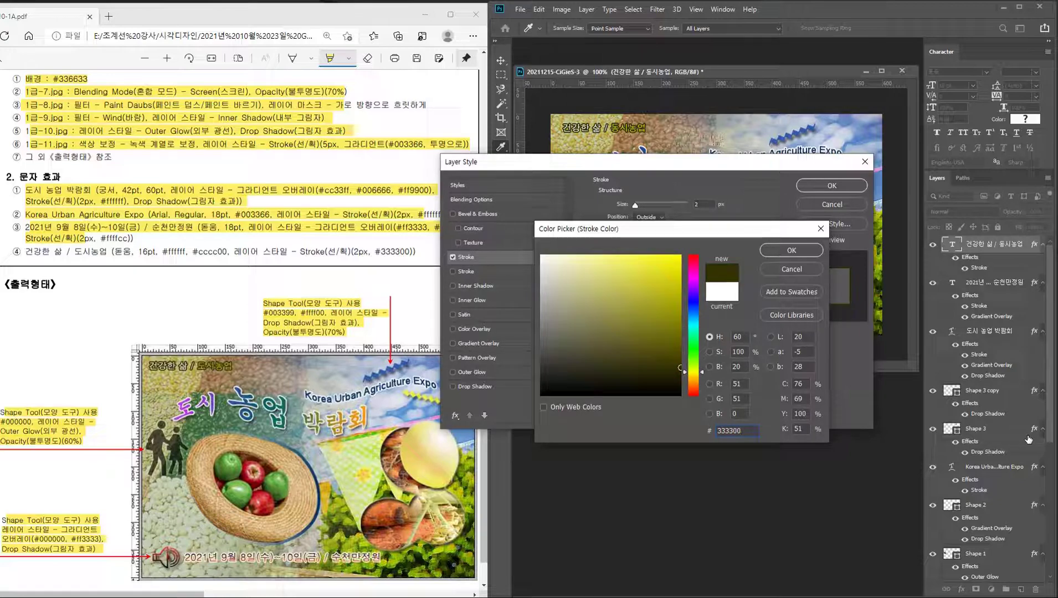
pyautogui.press('Return')
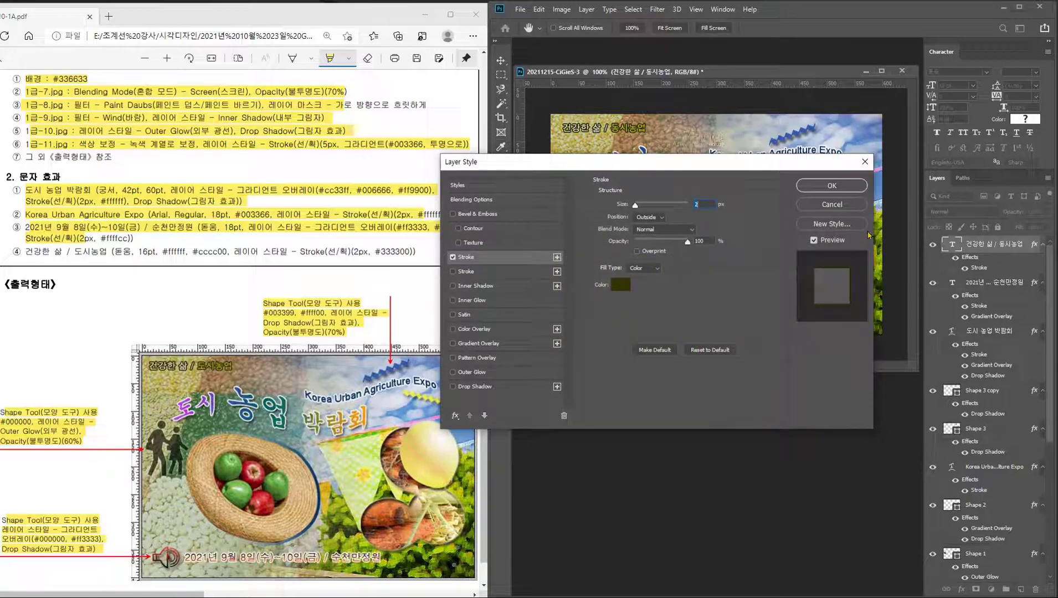
pyautogui.click(832, 185)
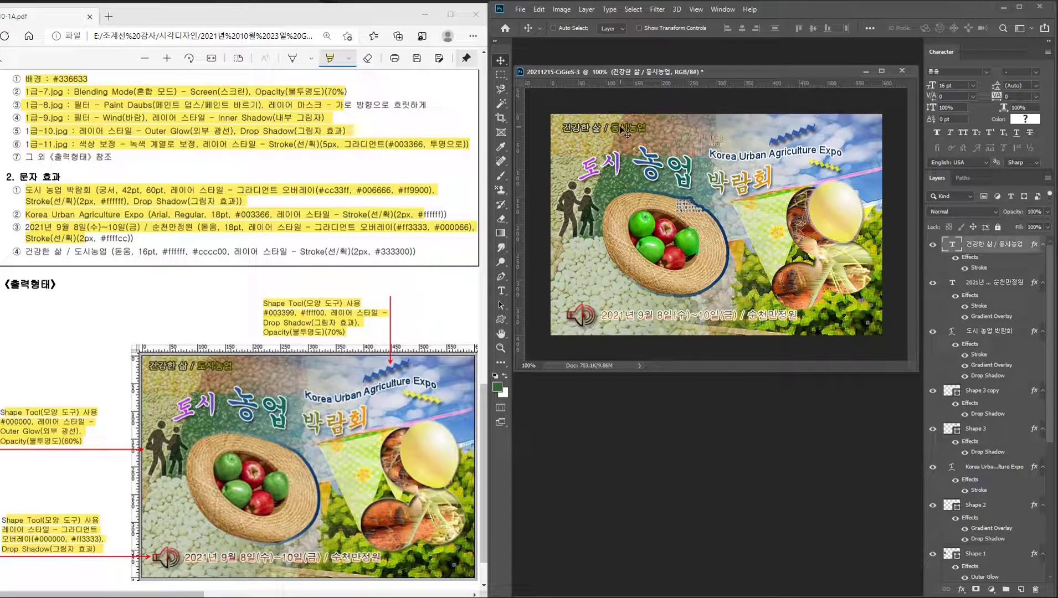
pyautogui.moveTo(624, 128); pyautogui.dragTo(617, 126)
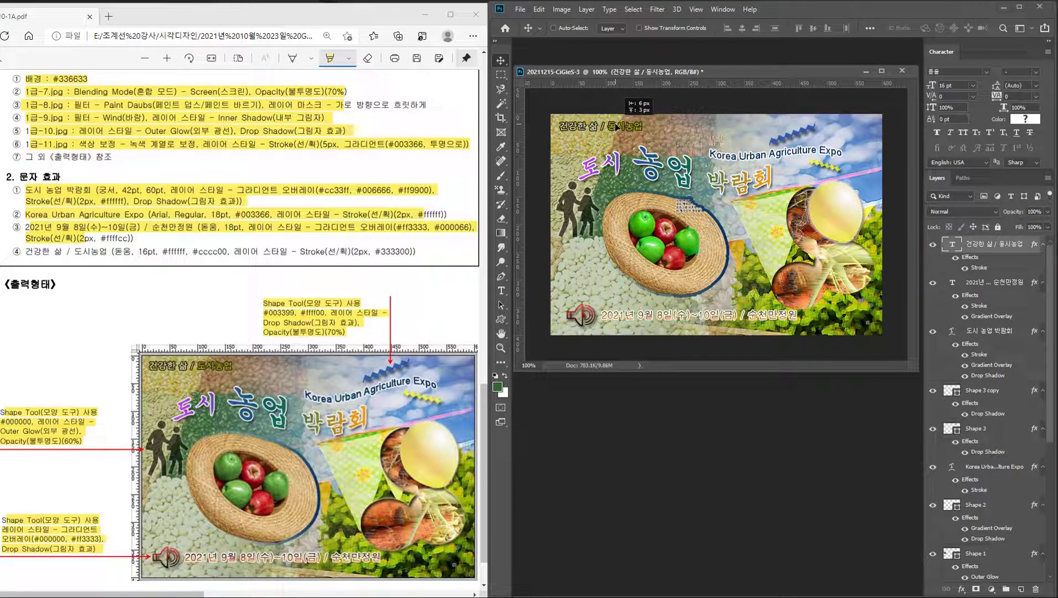
# - Highlight the fourth text spec line in the reference PDF as done
pyautogui.click(329, 58)
pyautogui.click(330, 58)
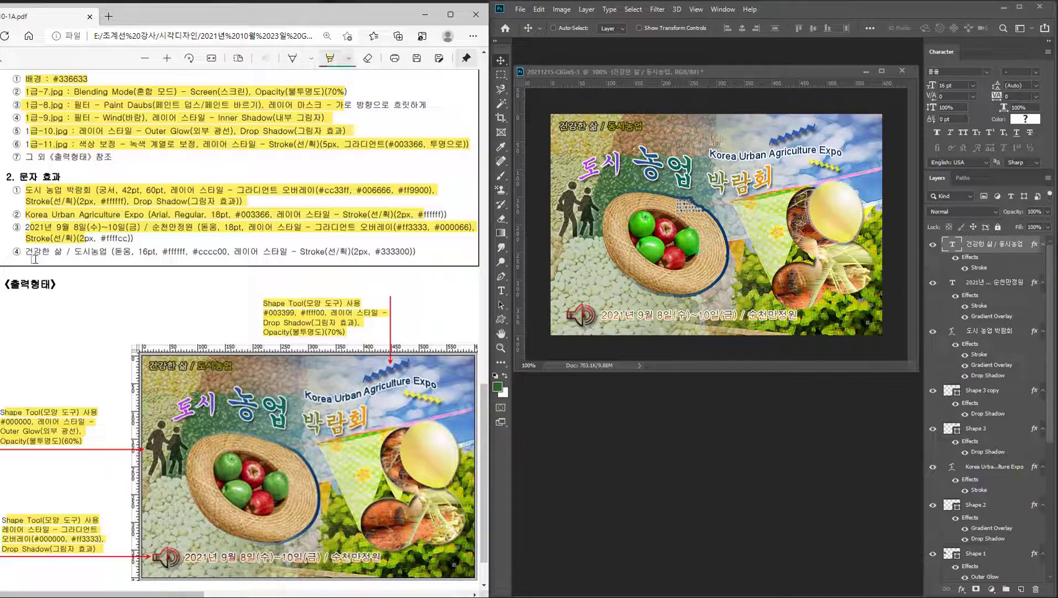
pyautogui.moveTo(27, 253); pyautogui.dragTo(417, 253)
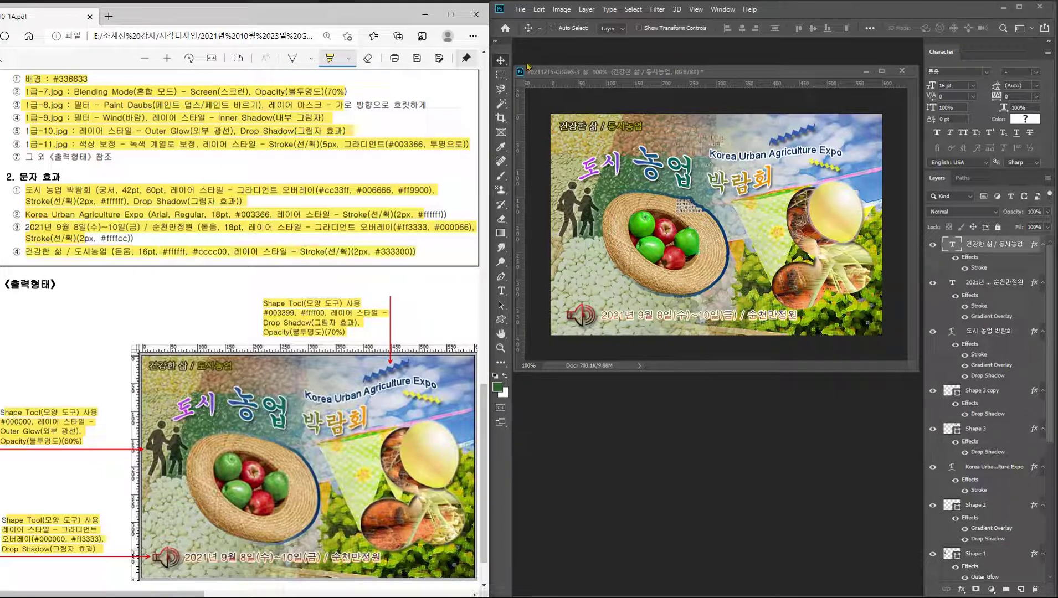
pyautogui.click(500, 62)
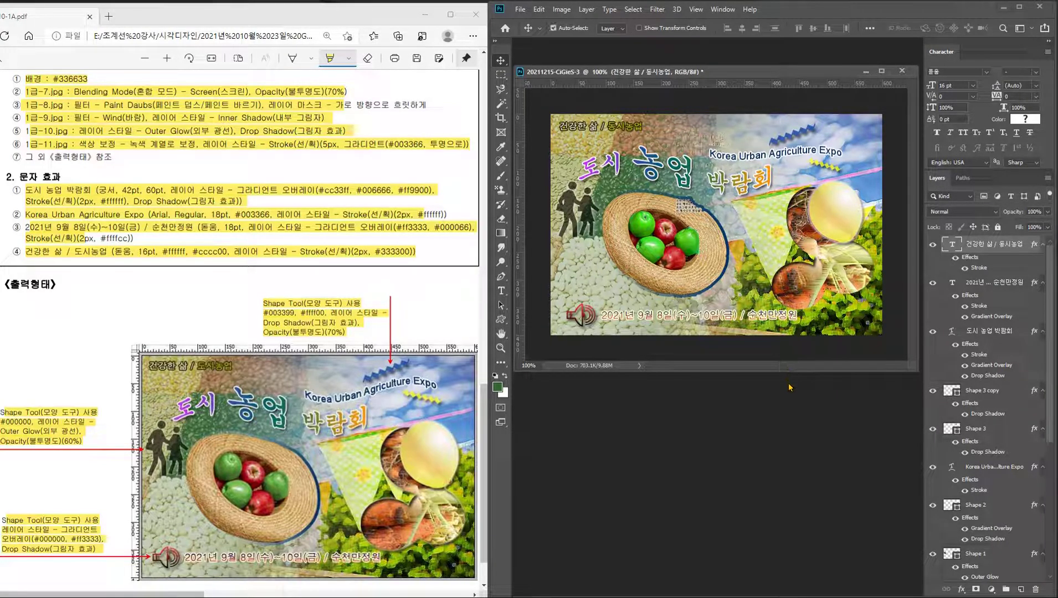
# - Save the poster as the PSD file 20211215-CiGieS-3.psd
pyautogui.hotkey('ctrl', 'shift', 's')
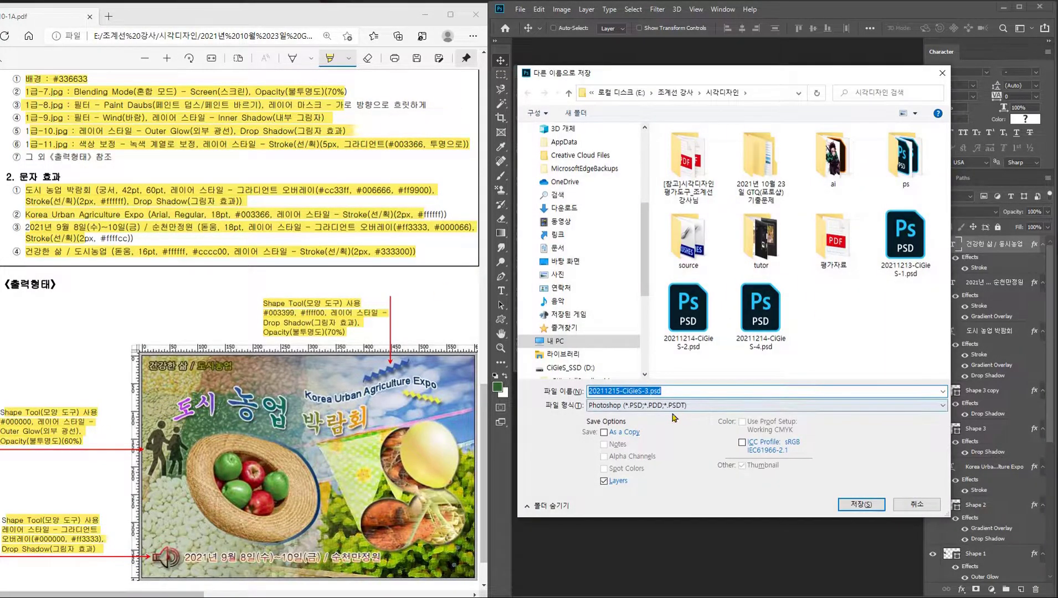
pyautogui.click(863, 505)
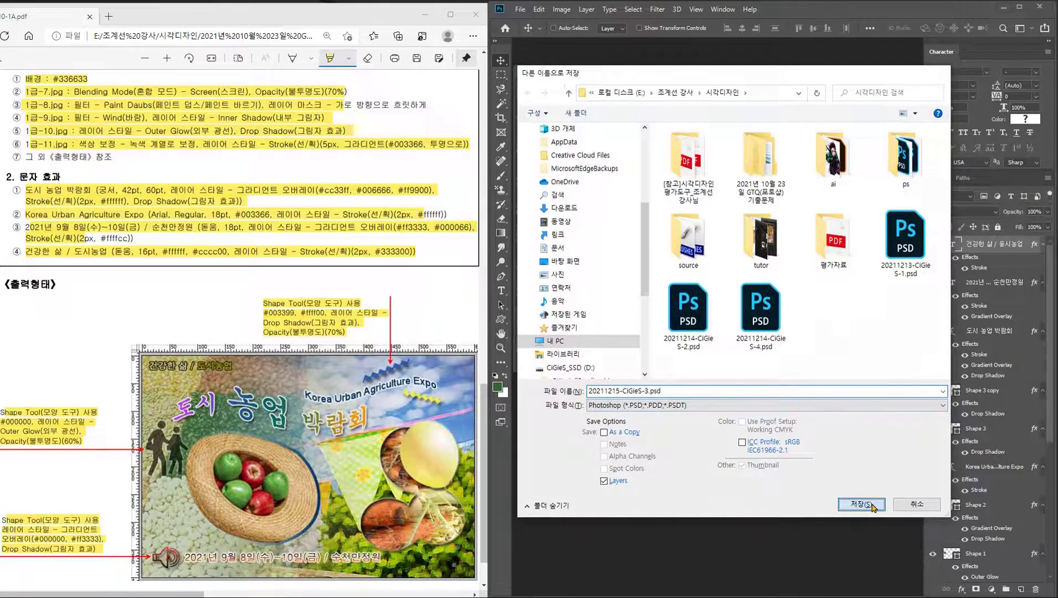
pyautogui.click(648, 174)
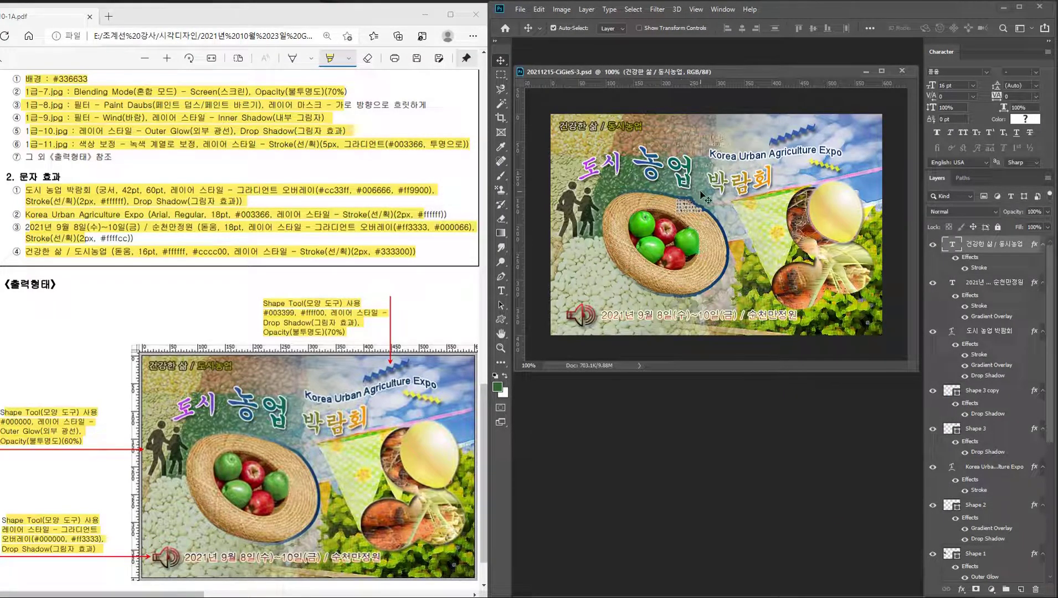
# - Save a JPEG copy of the poster at quality 12
pyautogui.hotkey('ctrl', 'shift', 's')
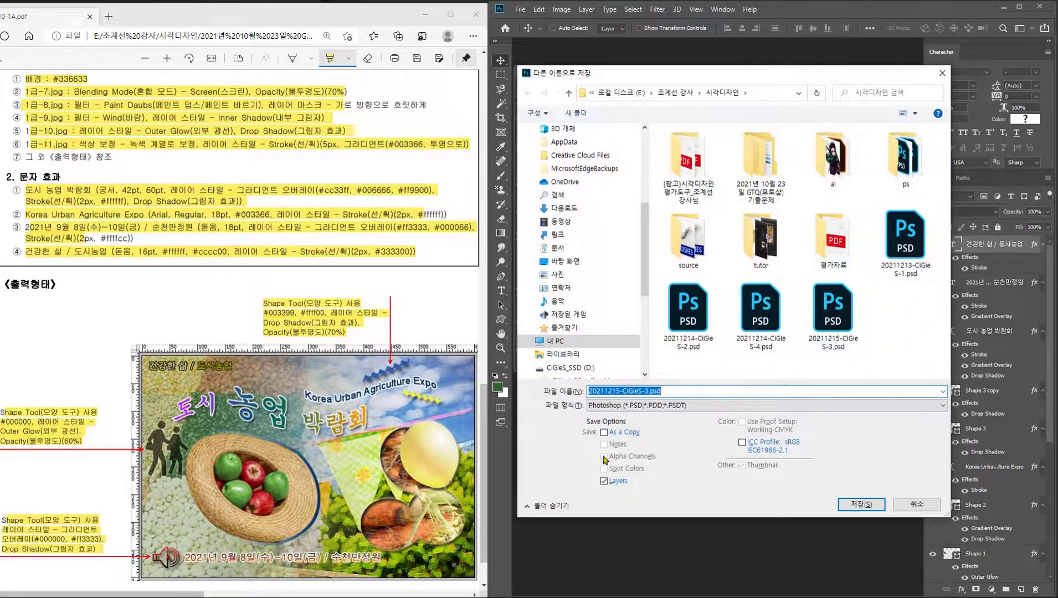
pyautogui.click(667, 408)
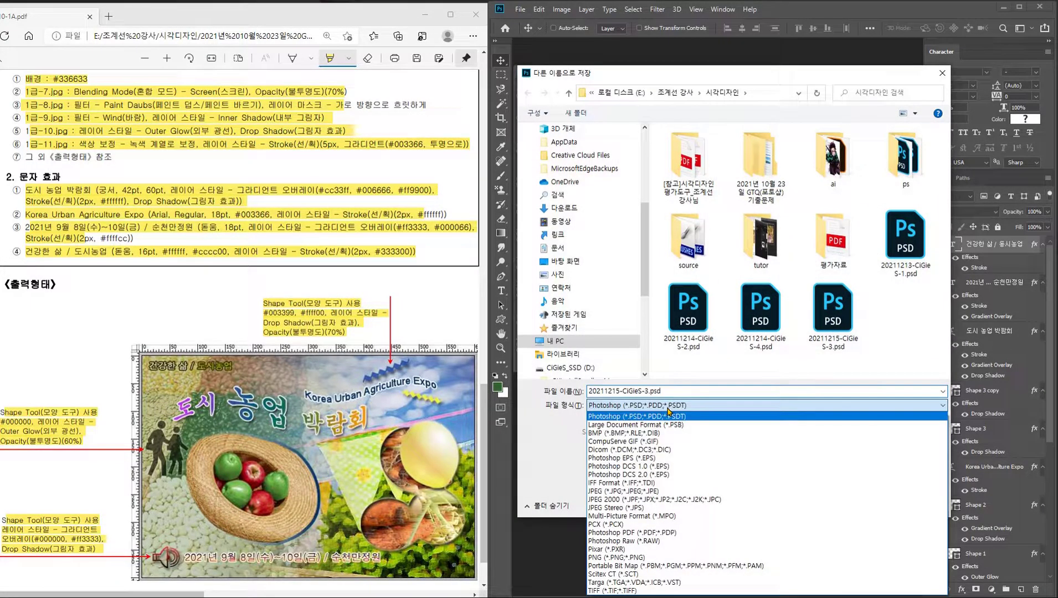
pyautogui.click(678, 491)
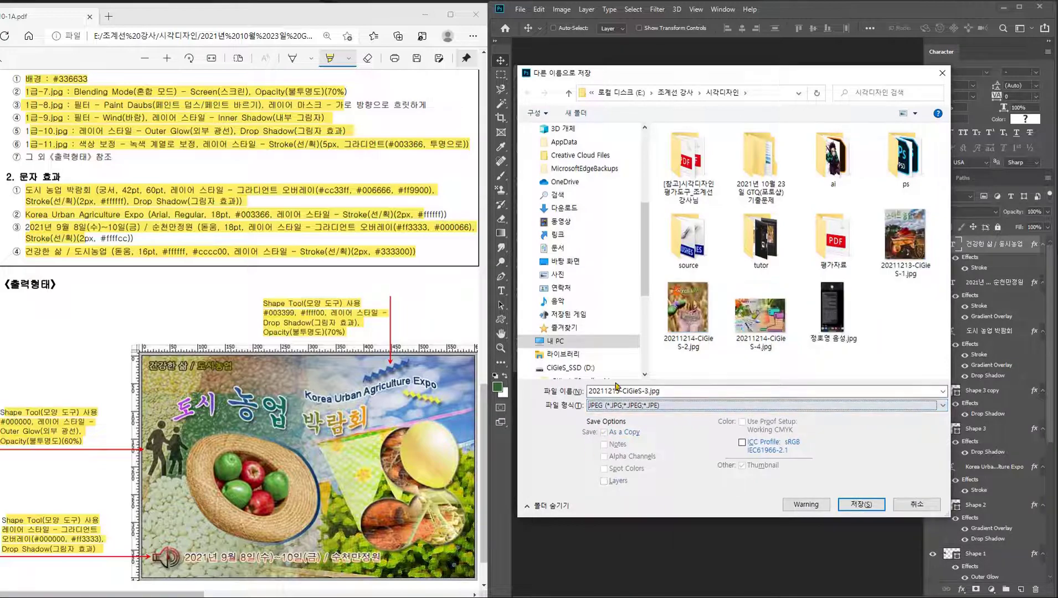
pyautogui.click(862, 504)
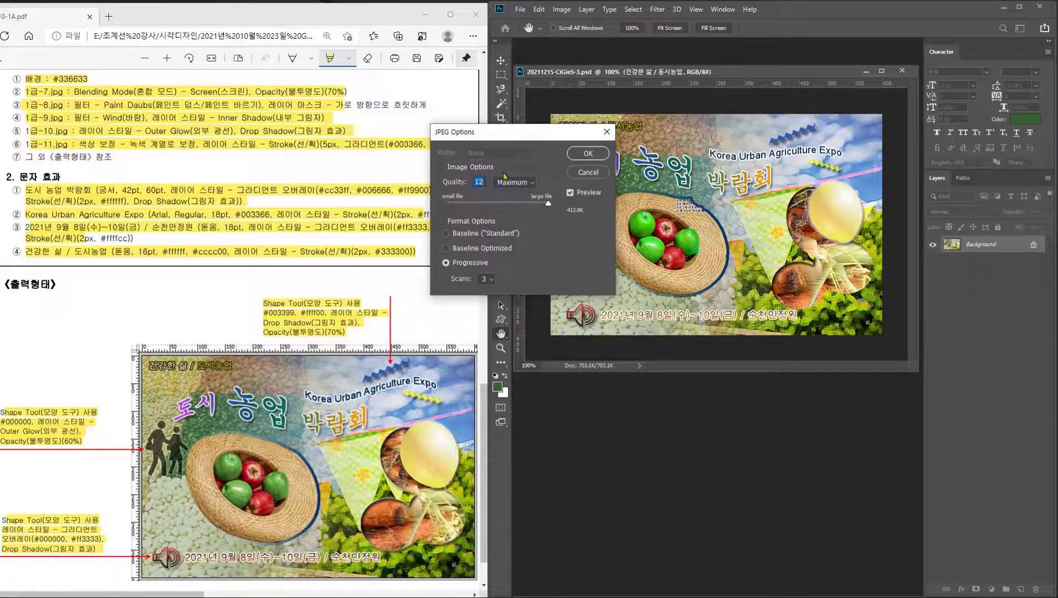
pyautogui.click(592, 154)
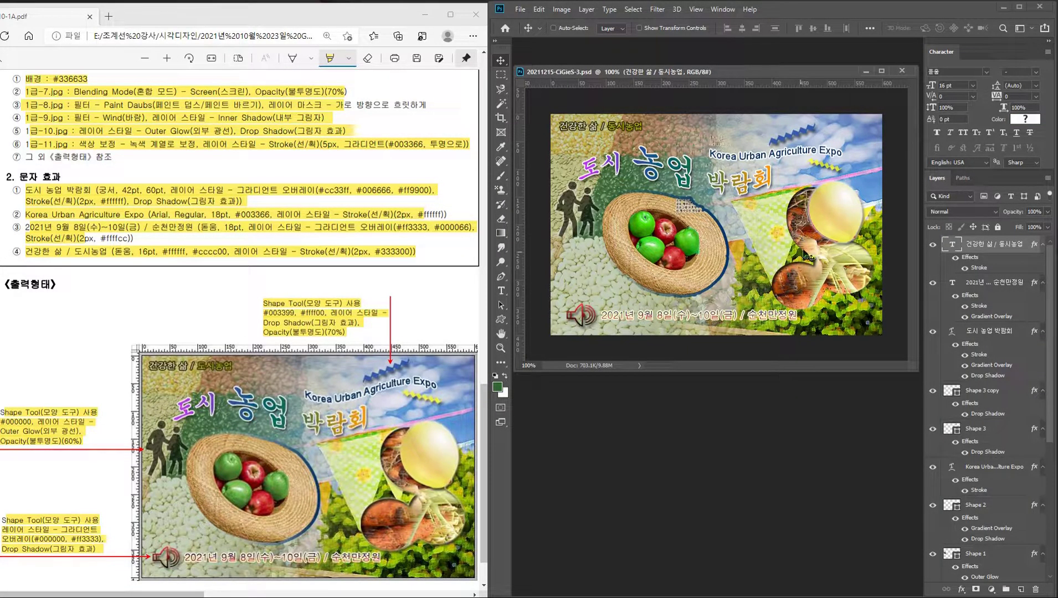
# - Set the image width to 60 px in Image Size, making the poster 60 × 40 pixels
pyautogui.click(561, 9)
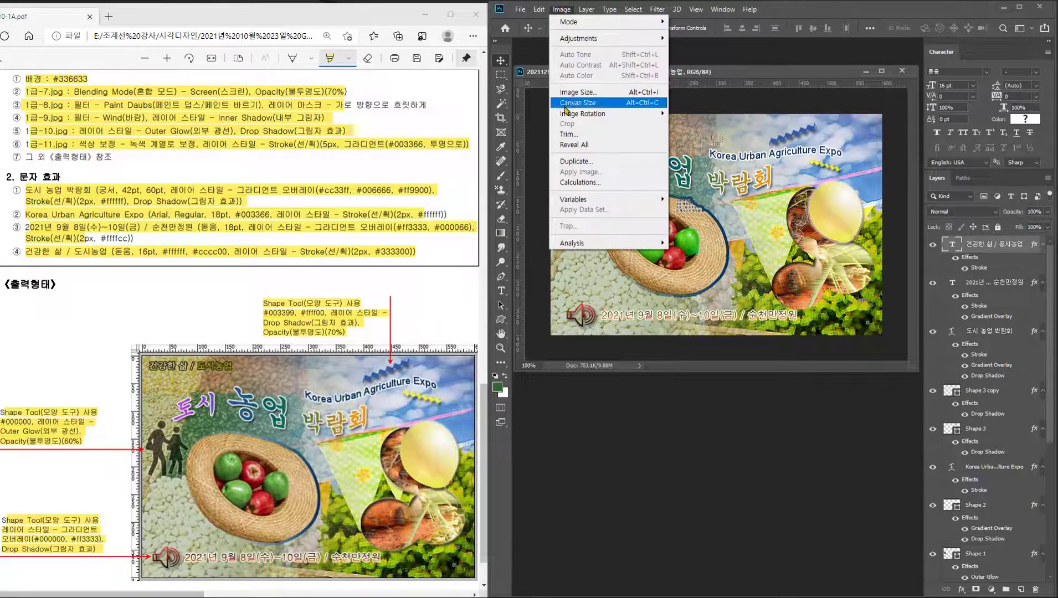
pyautogui.click(585, 94)
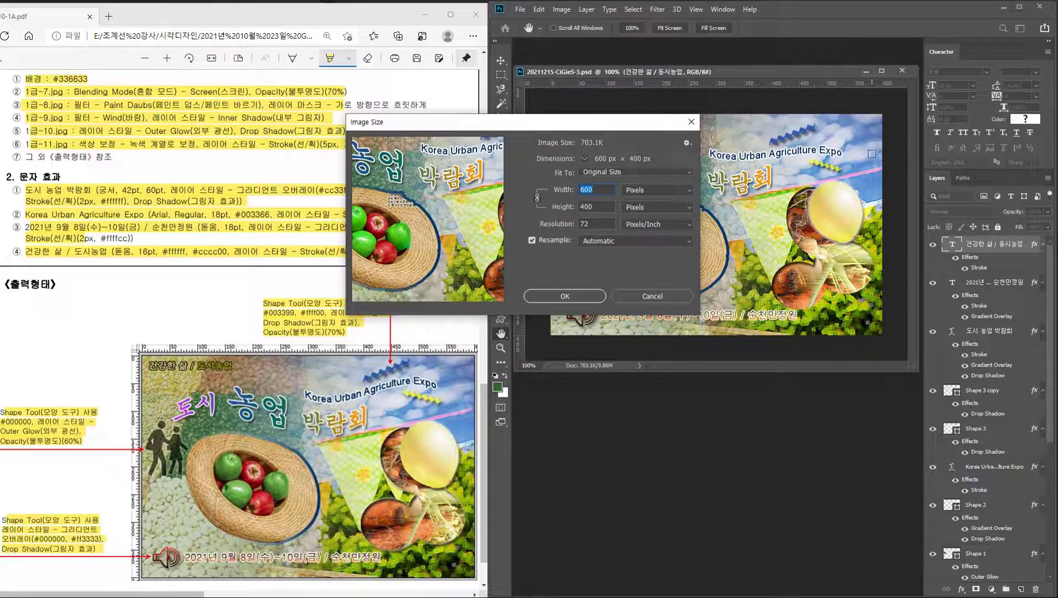
pyautogui.write('60')
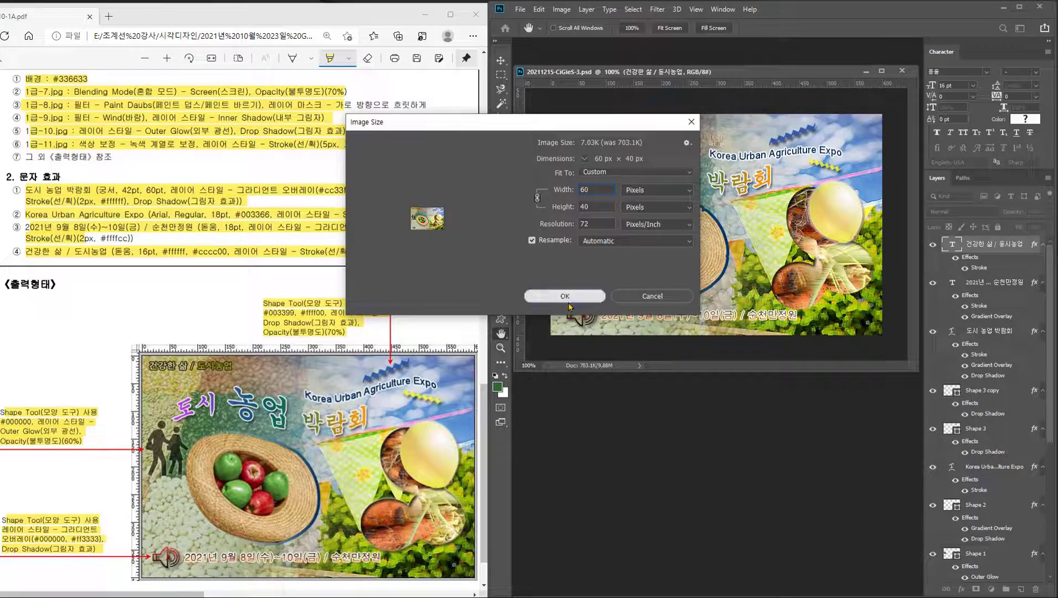
pyautogui.click(569, 298)
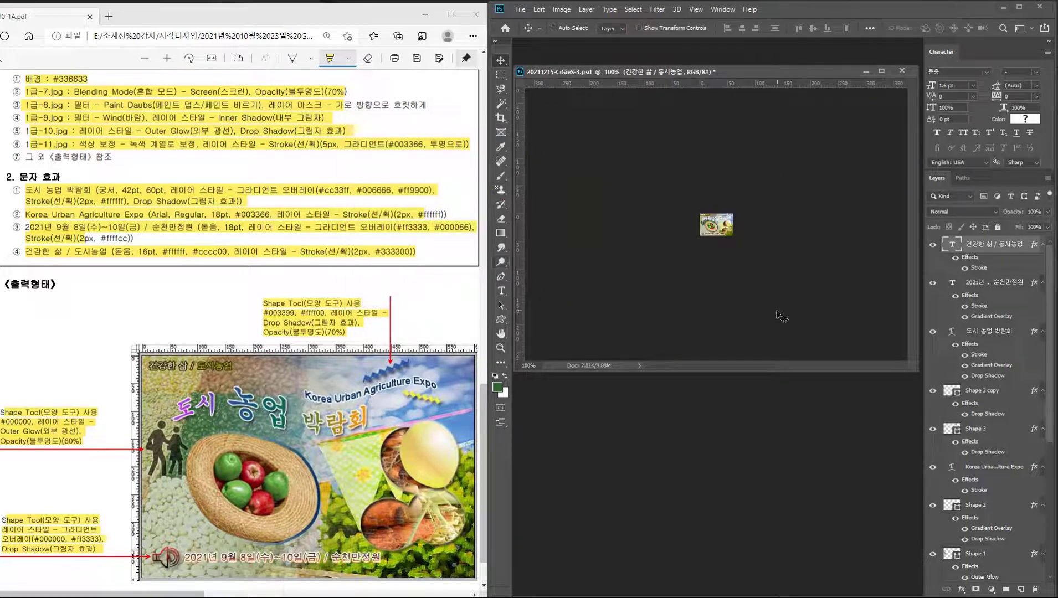